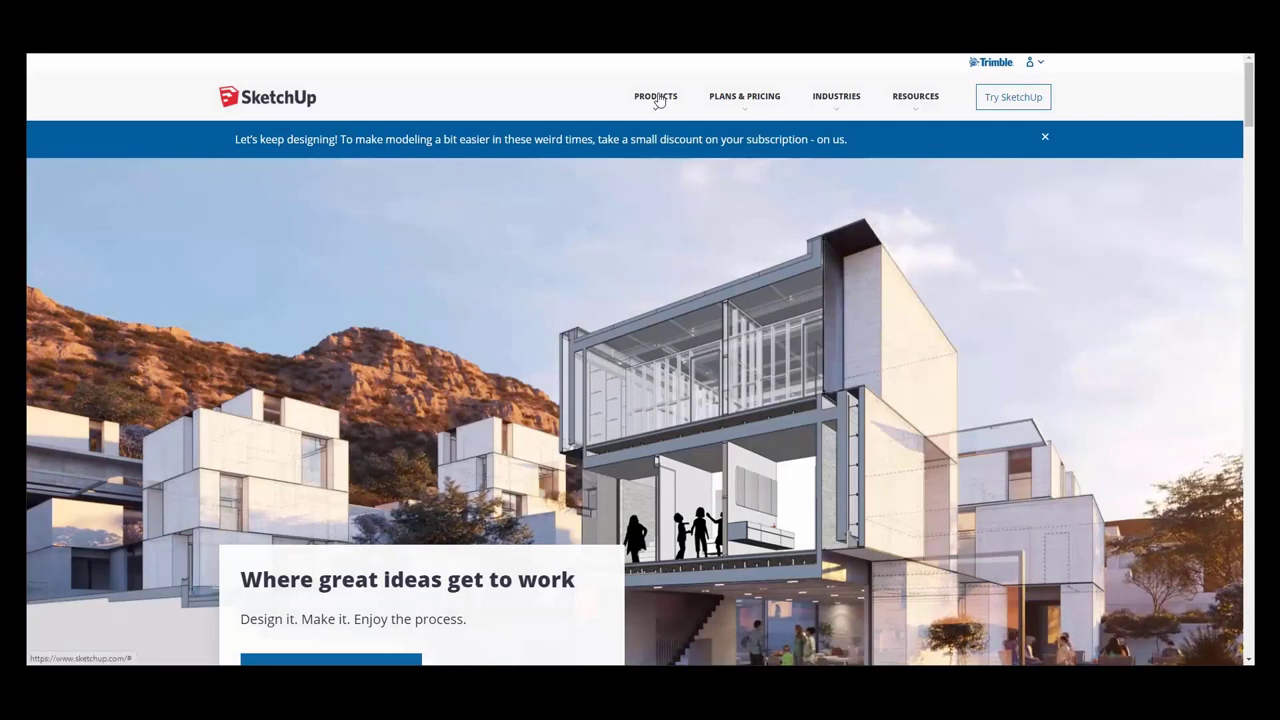
# - Open Plans & Pricing for Personal and scroll down to the plan cards
pyautogui.click(757, 102)
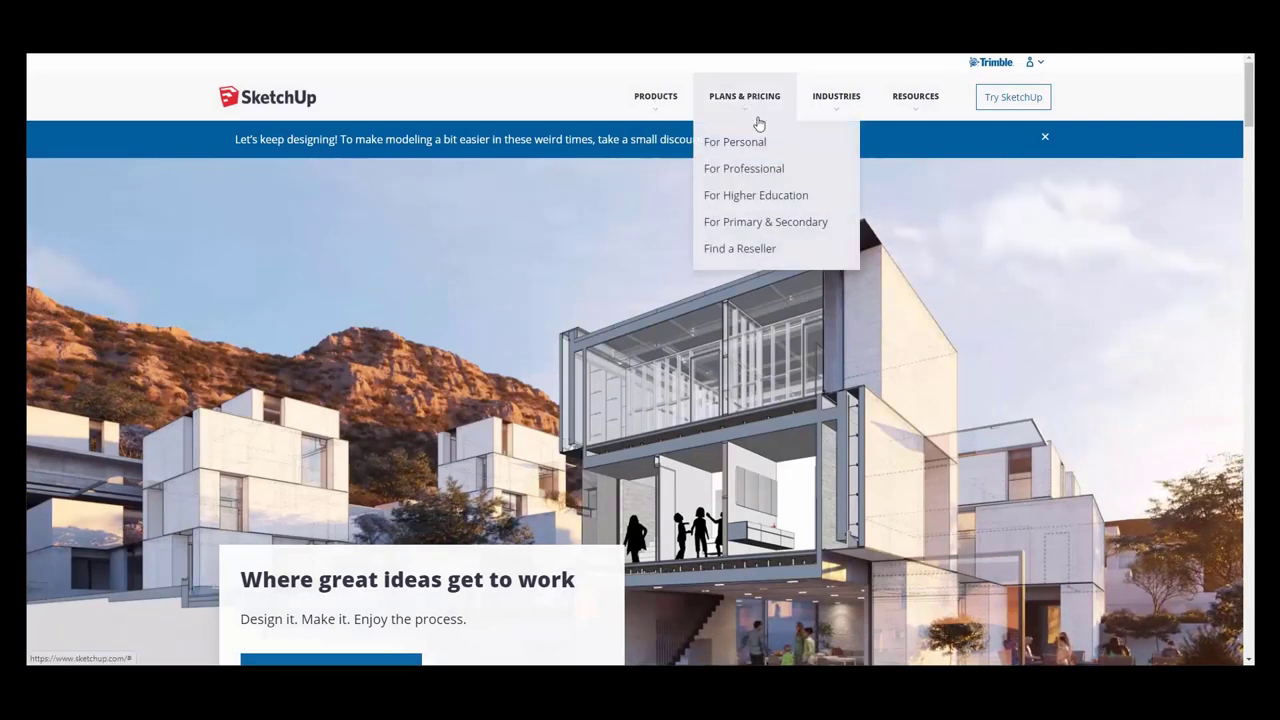
pyautogui.click(750, 146)
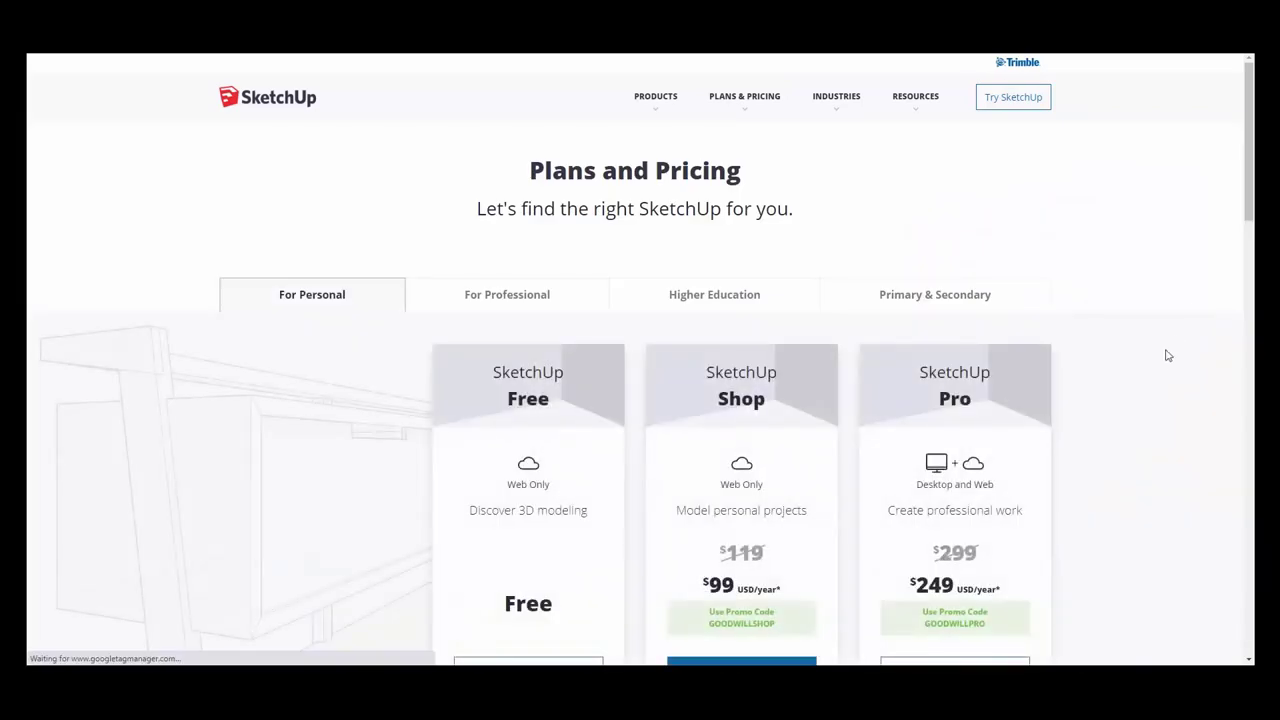
pyautogui.scroll(-2, 1163, 358)
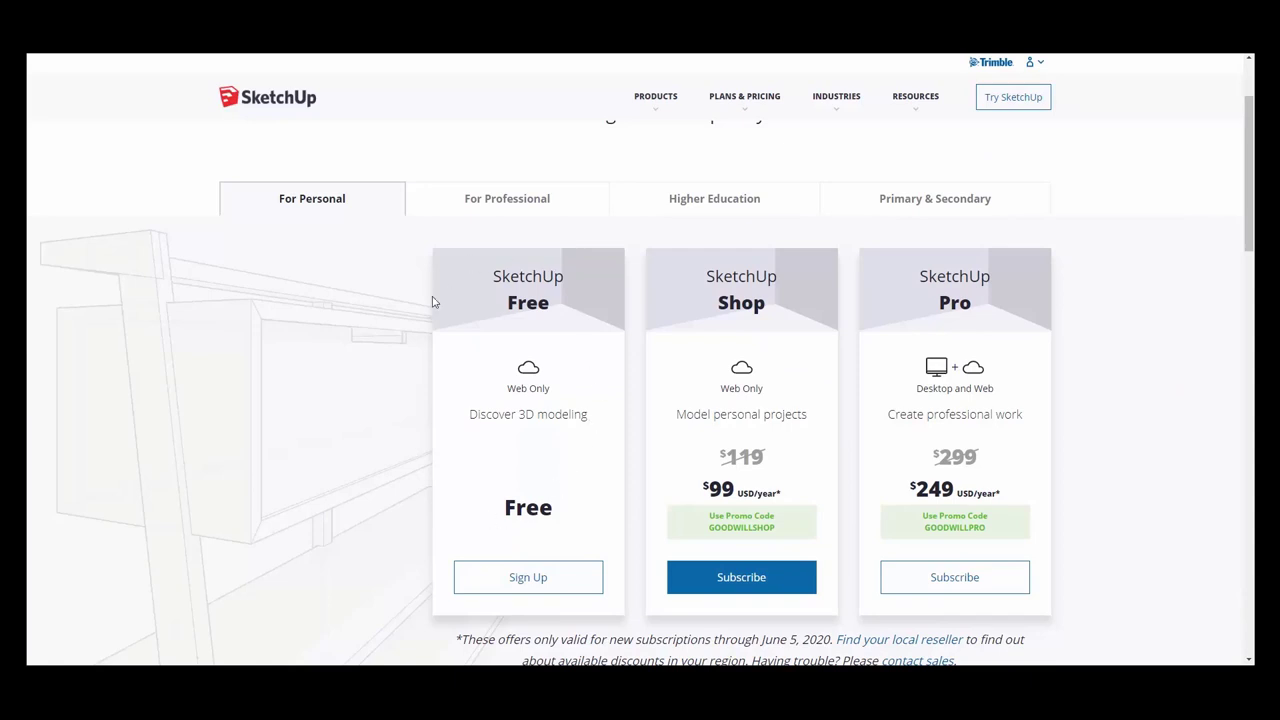
# - Highlight the SketchUp Free plan name and its price, then scroll further down the plans
pyautogui.moveTo(586, 336); pyautogui.dragTo(491, 249)
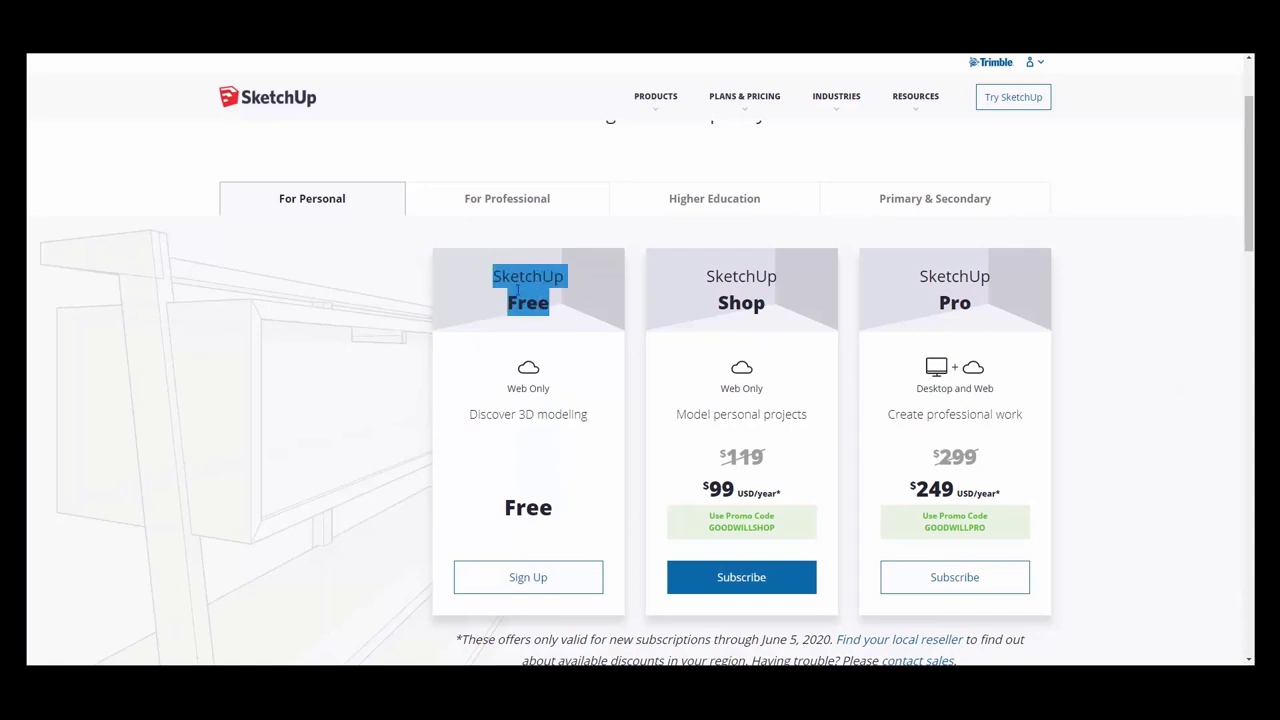
pyautogui.click(546, 321)
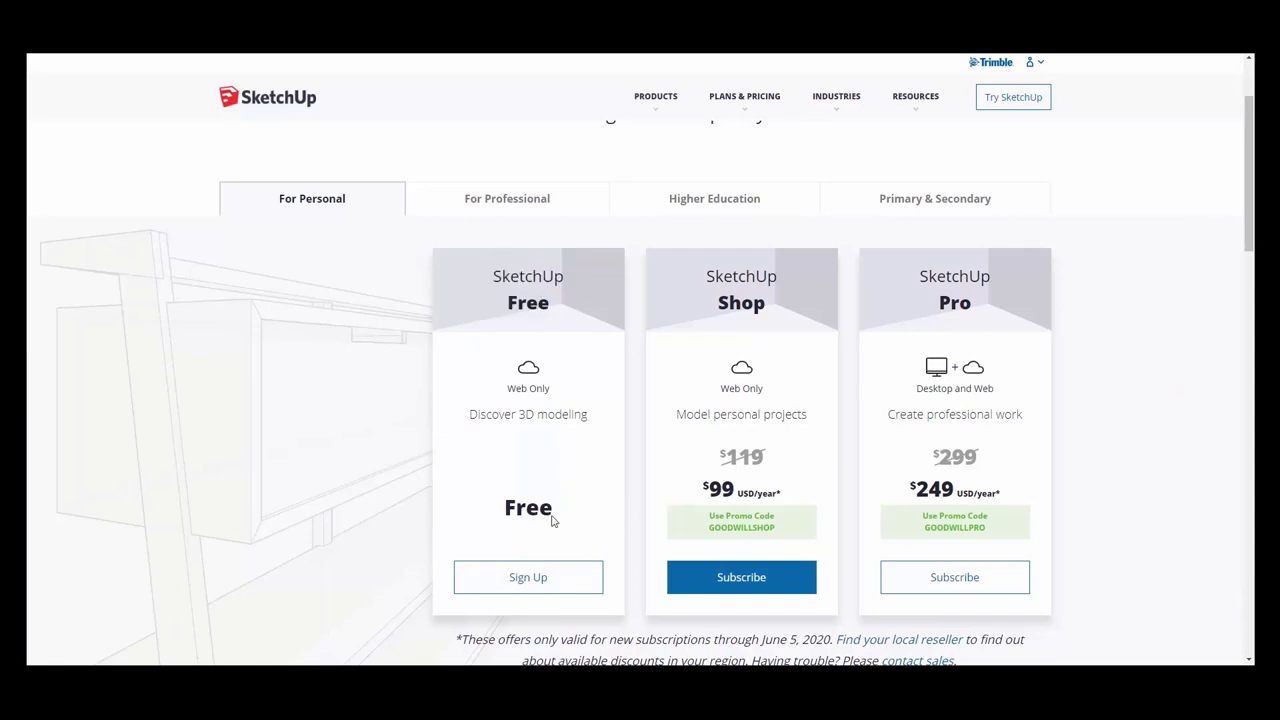
pyautogui.moveTo(551, 519); pyautogui.dragTo(500, 516)
pyautogui.click(590, 473)
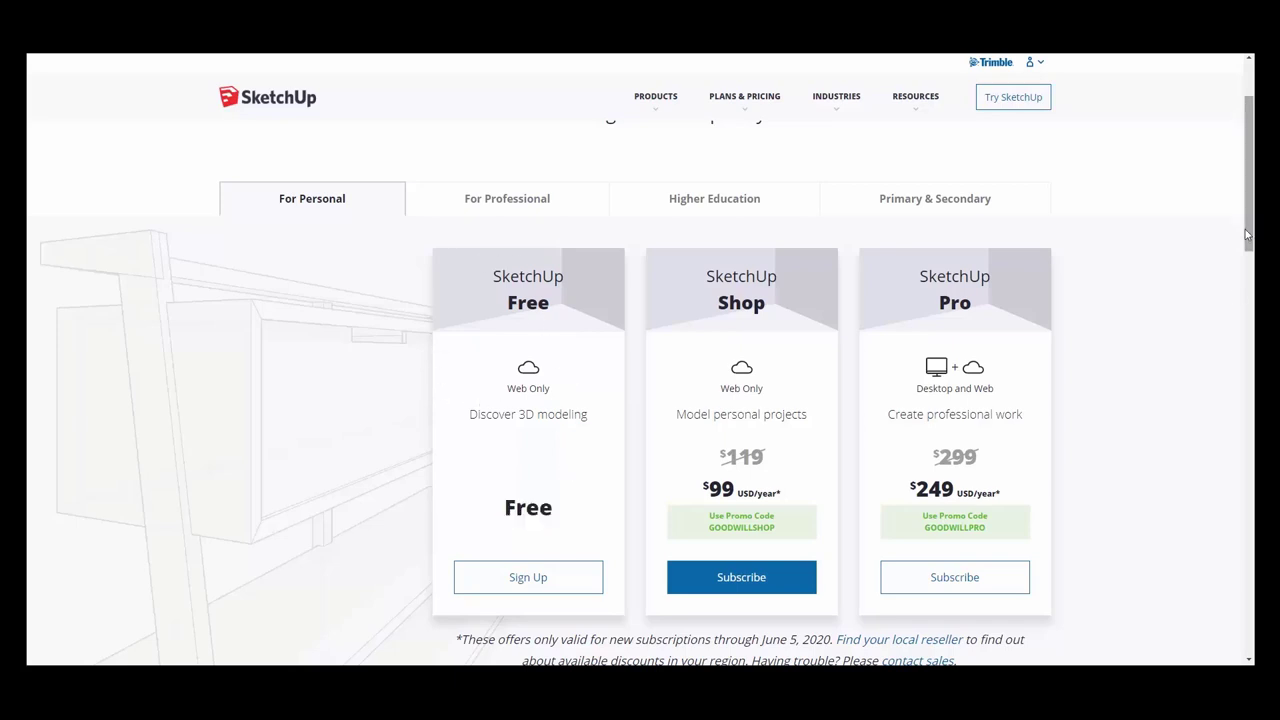
pyautogui.moveTo(1249, 226); pyautogui.dragTo(1249, 233)
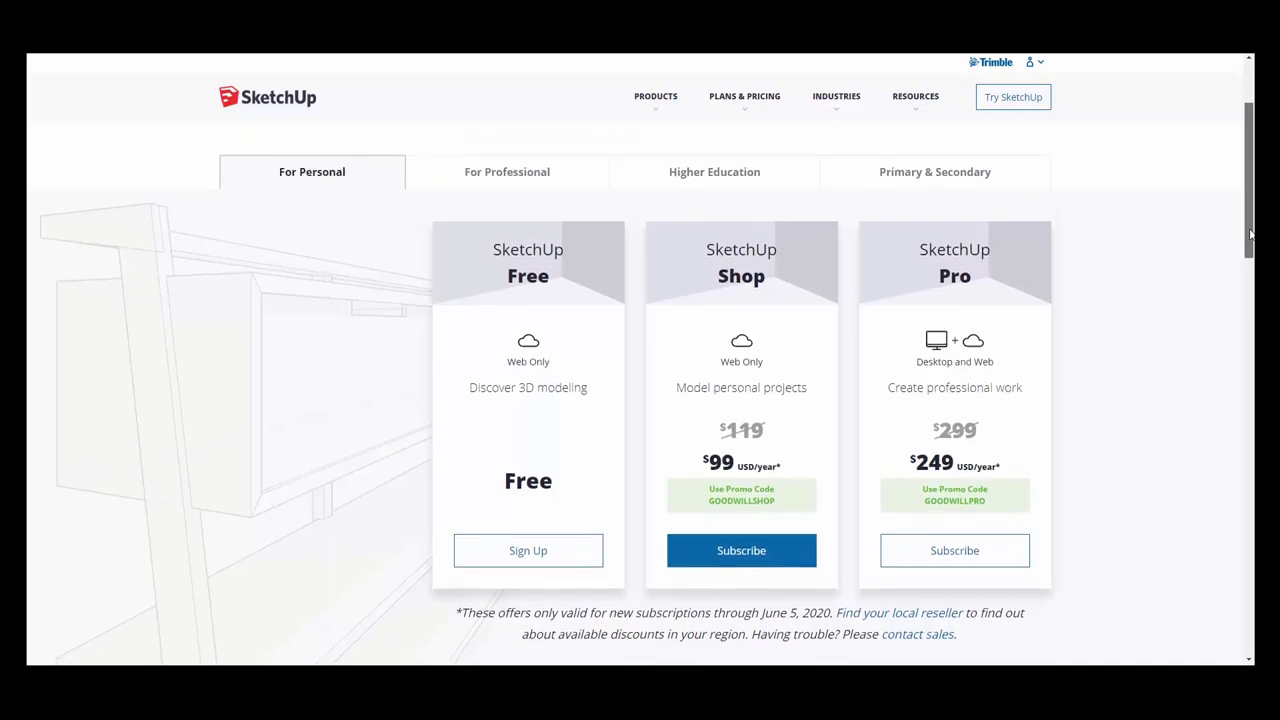
pyautogui.moveTo(1249, 233); pyautogui.dragTo(1249, 236)
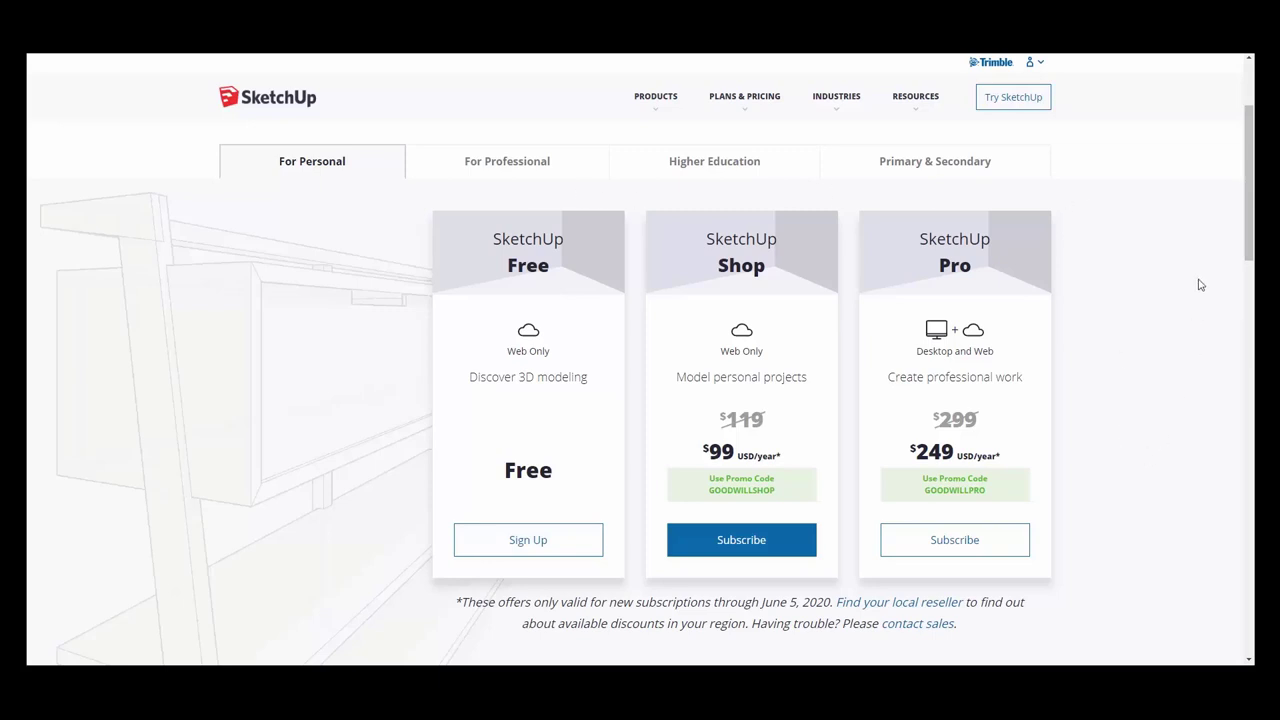
pyautogui.scroll(-1, 1249, 240)
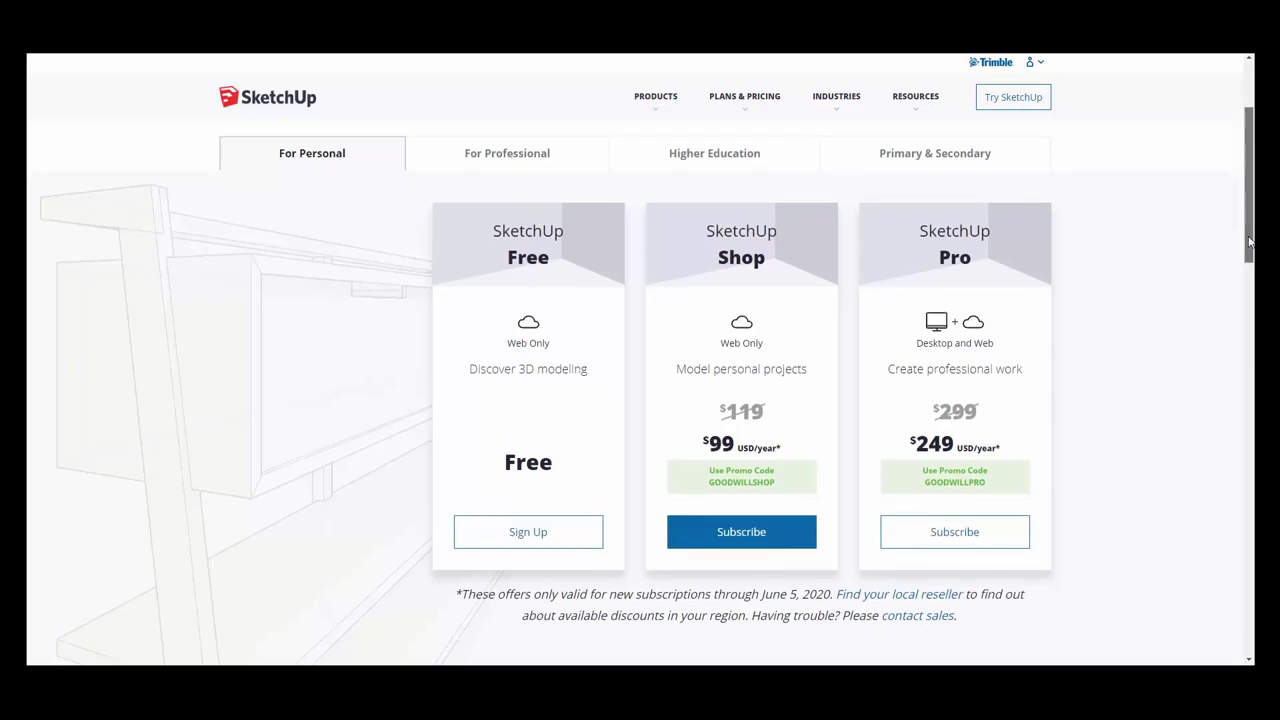
pyautogui.moveTo(1249, 240); pyautogui.dragTo(1249, 238)
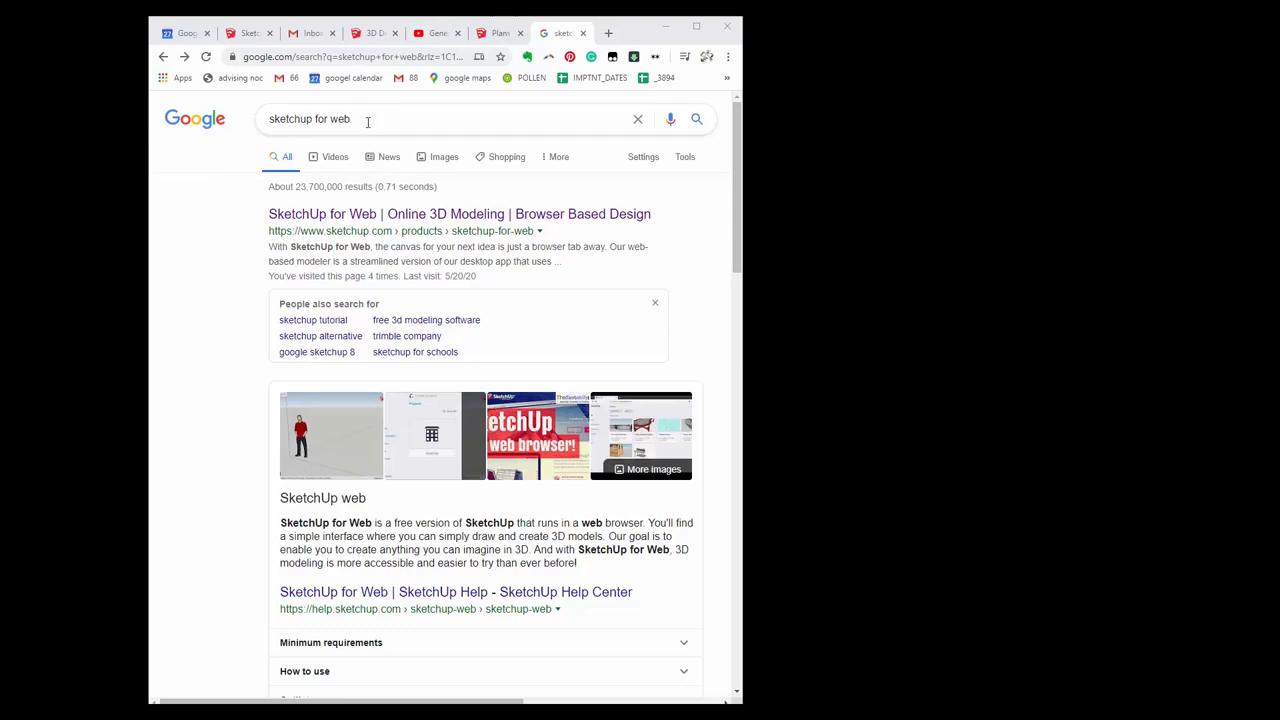
# - Open the first Google result, 'SketchUp for Web | Online 3D Modeling'
pyautogui.moveTo(371, 120); pyautogui.dragTo(242, 120)
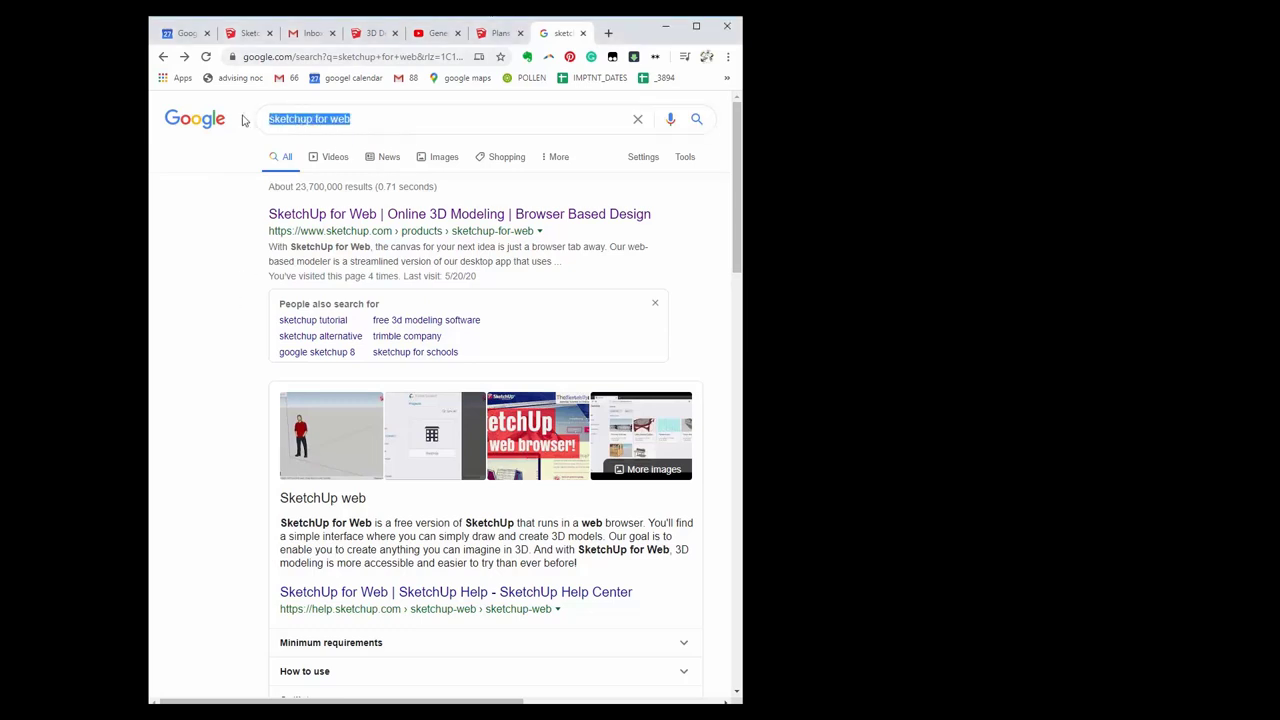
pyautogui.click(230, 246)
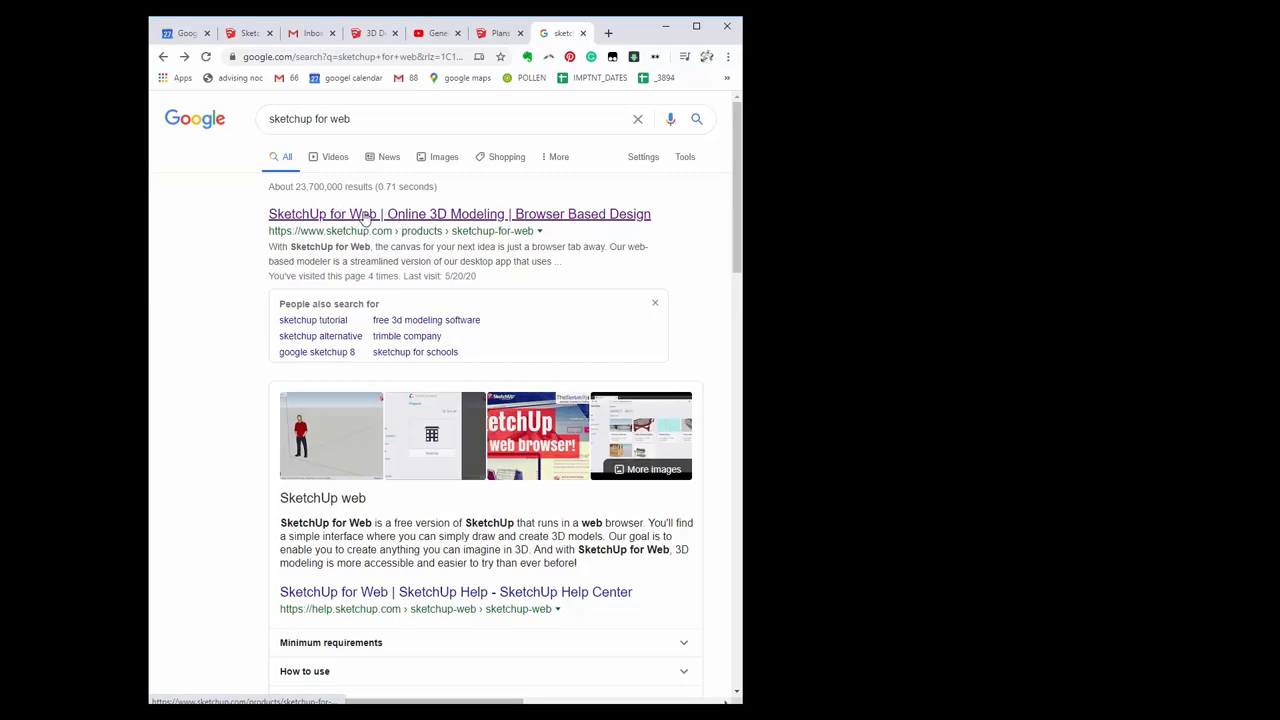
pyautogui.click(365, 216)
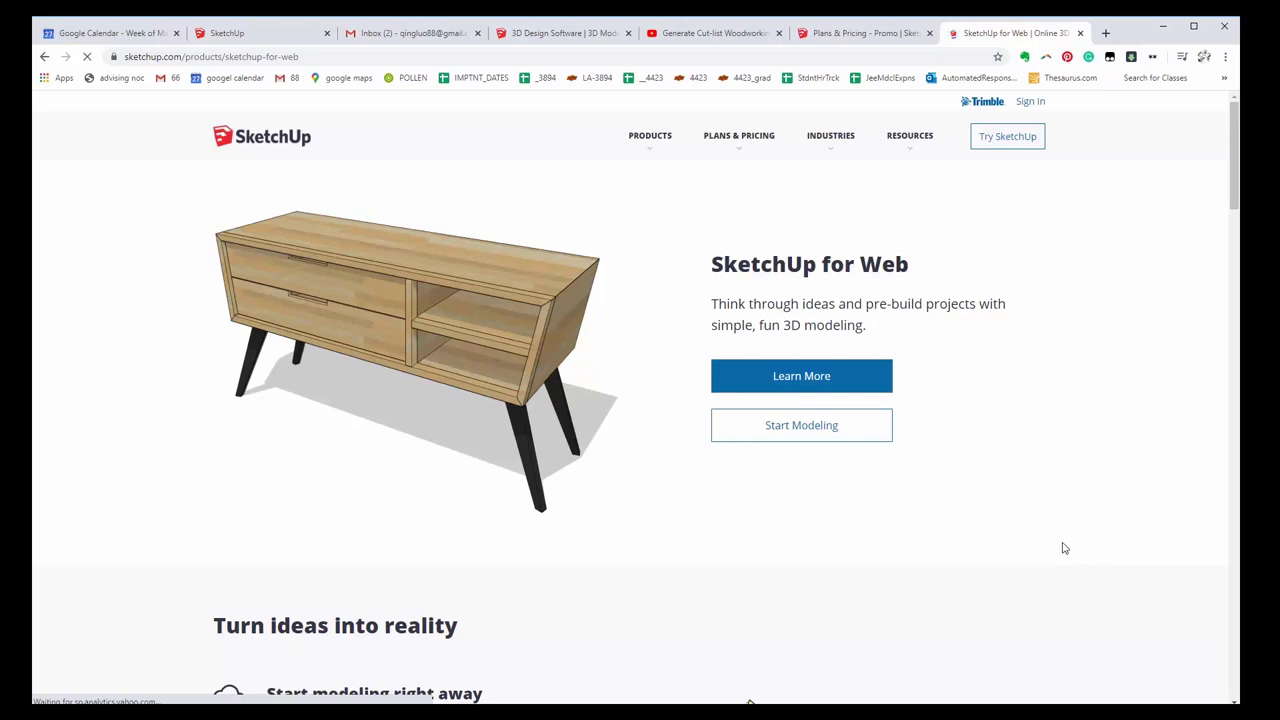
# - Start modeling and sign in to SketchUp for Web with a Google account
pyautogui.click(772, 437)
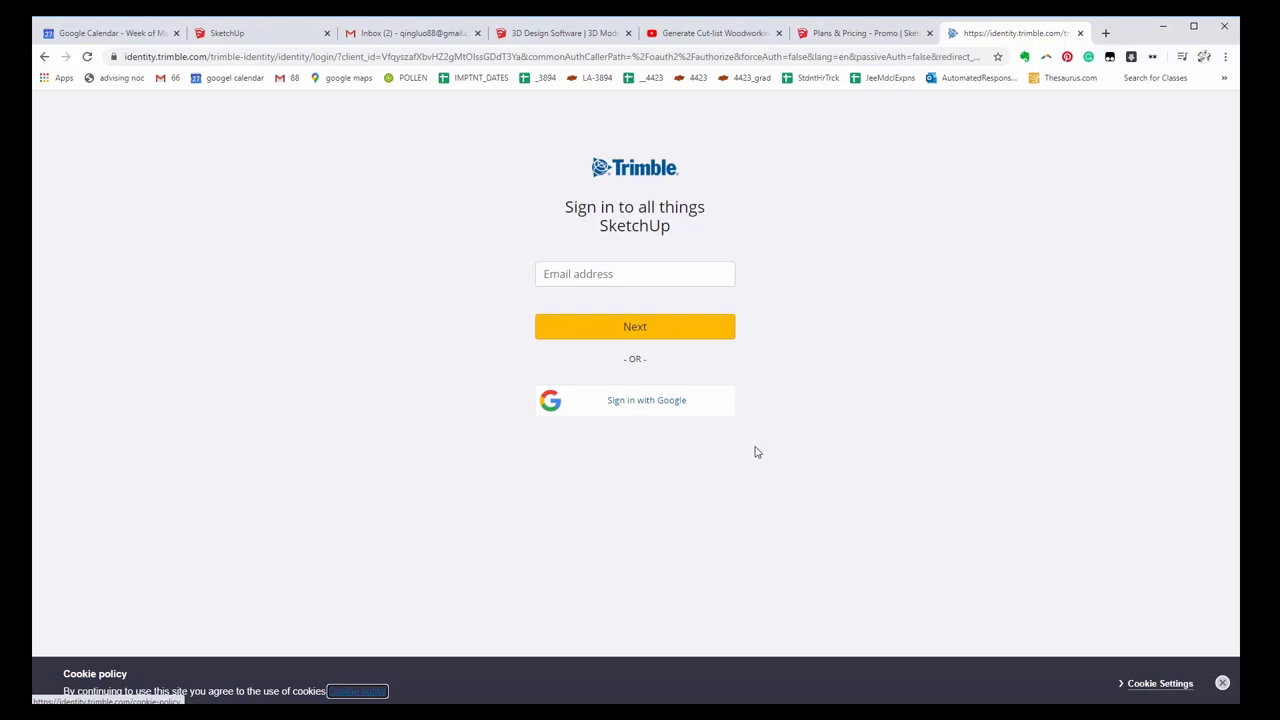
pyautogui.click(669, 412)
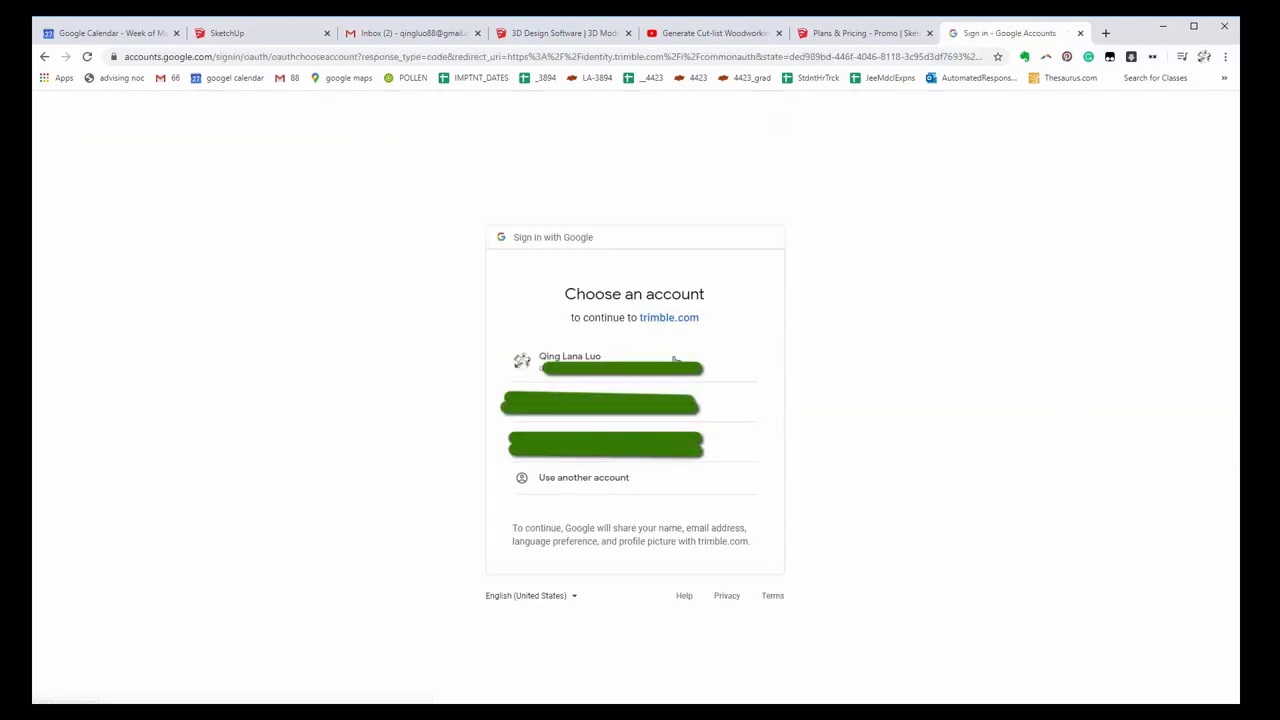
pyautogui.click(620, 362)
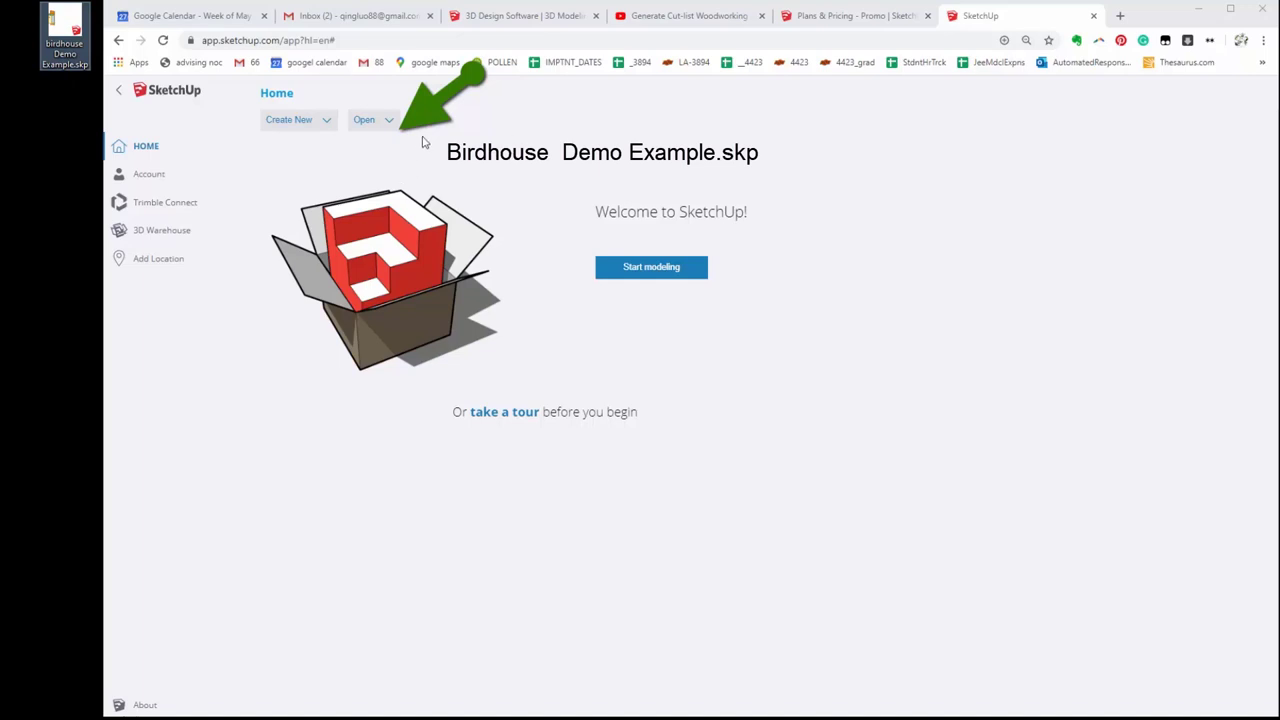
# - Open 'birdhouse Demo Example.skp' from the Desktop on this computer
pyautogui.click(395, 122)
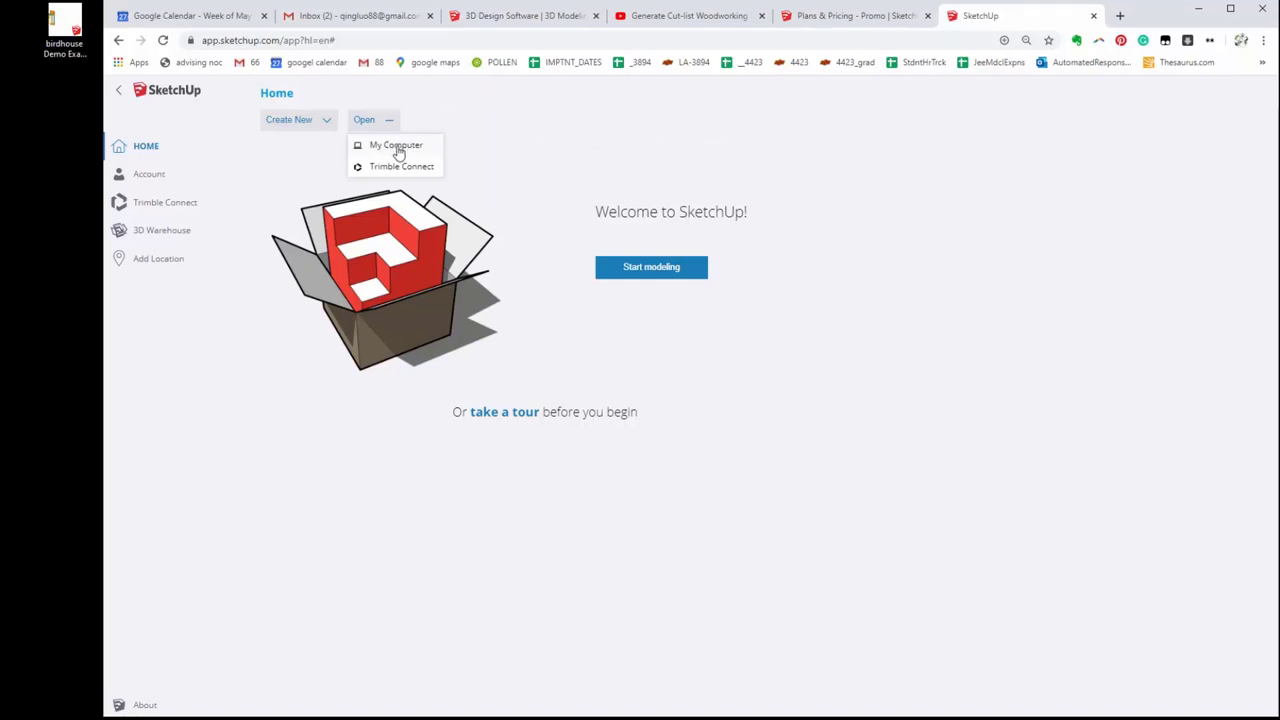
pyautogui.click(398, 150)
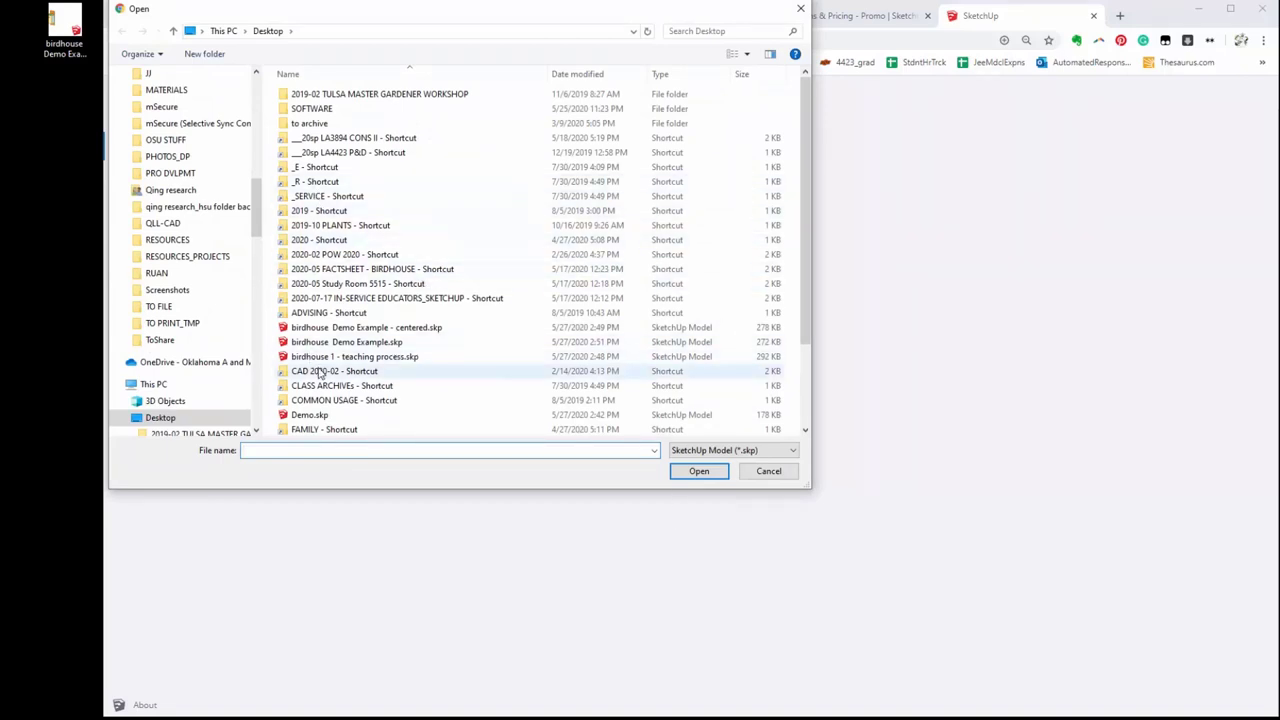
pyautogui.click(330, 327)
pyautogui.click(330, 341)
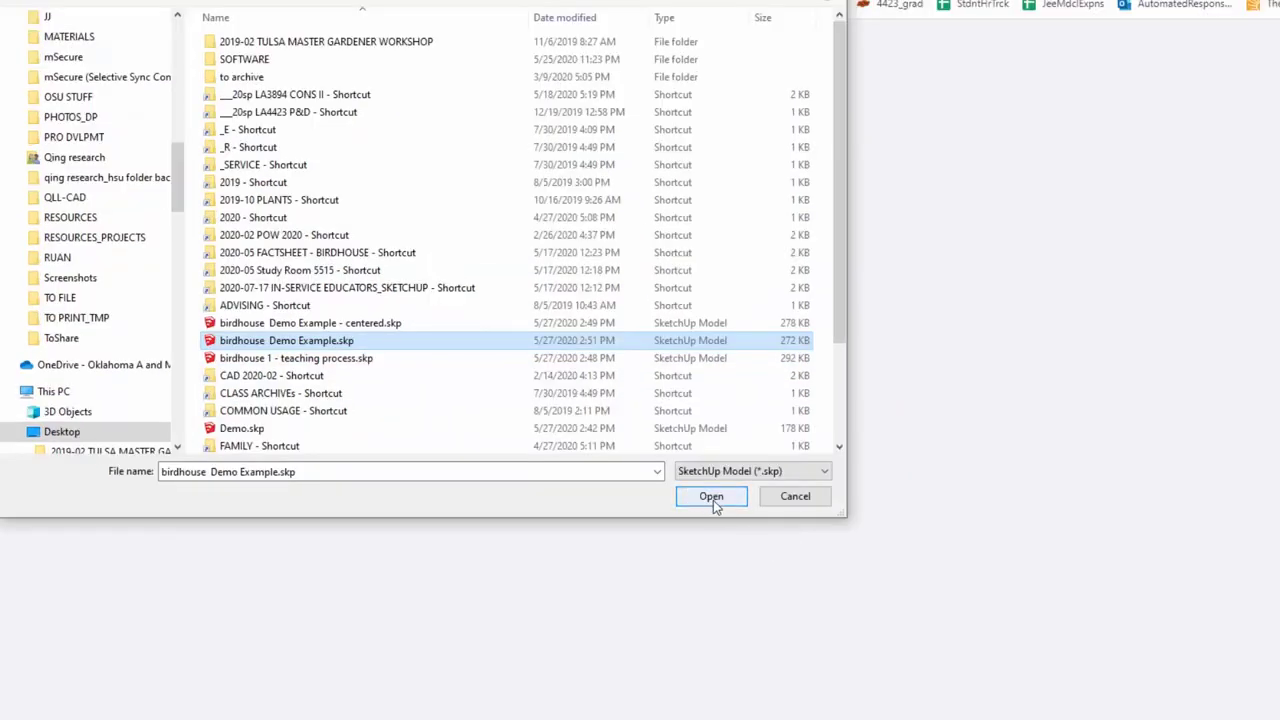
pyautogui.click(711, 500)
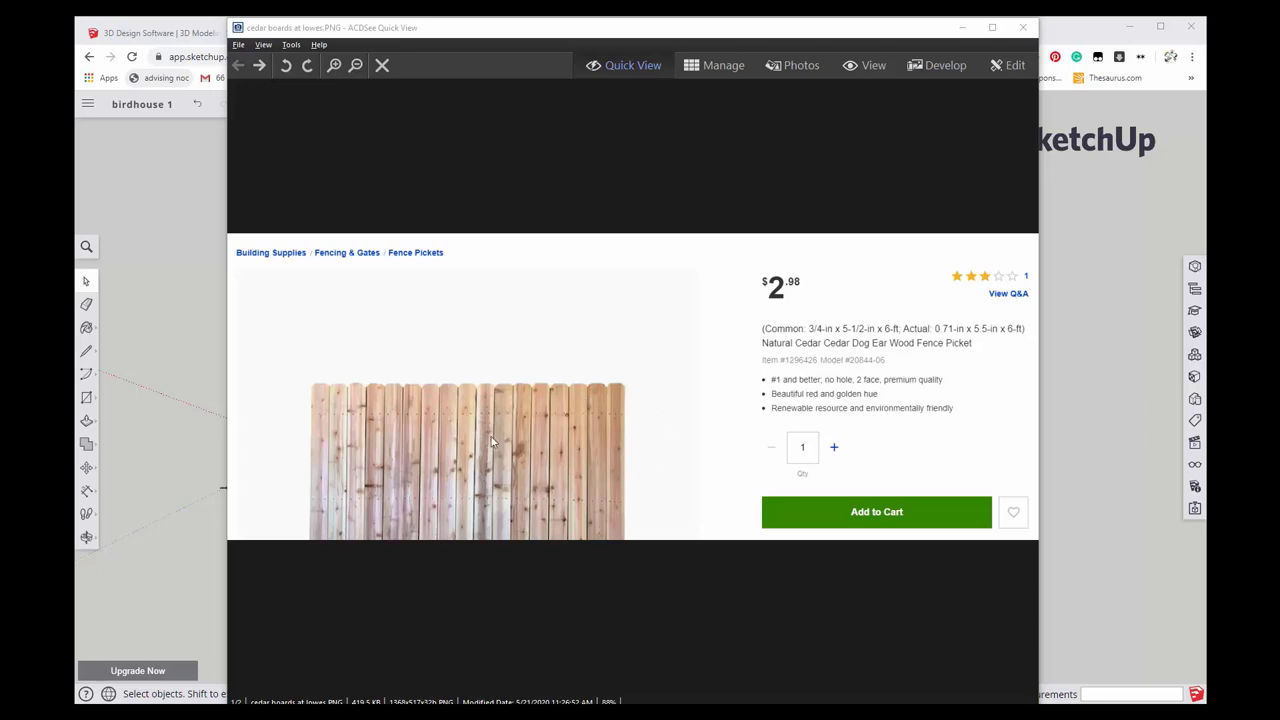
# - Close the ACDSee Quick View image of the cedar board with Escape
pyautogui.press('Escape')
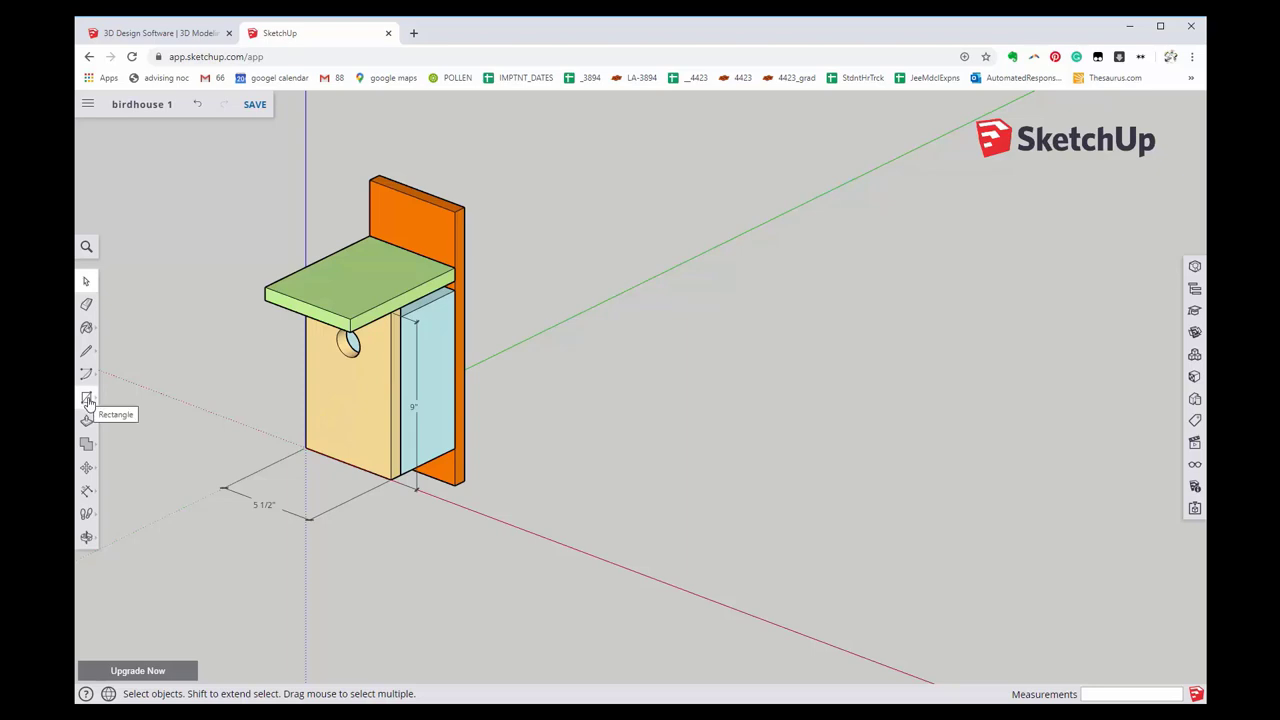
# - Start a plain rectangle with its first corner on the ground right of the birdhouse
pyautogui.click(87, 400)
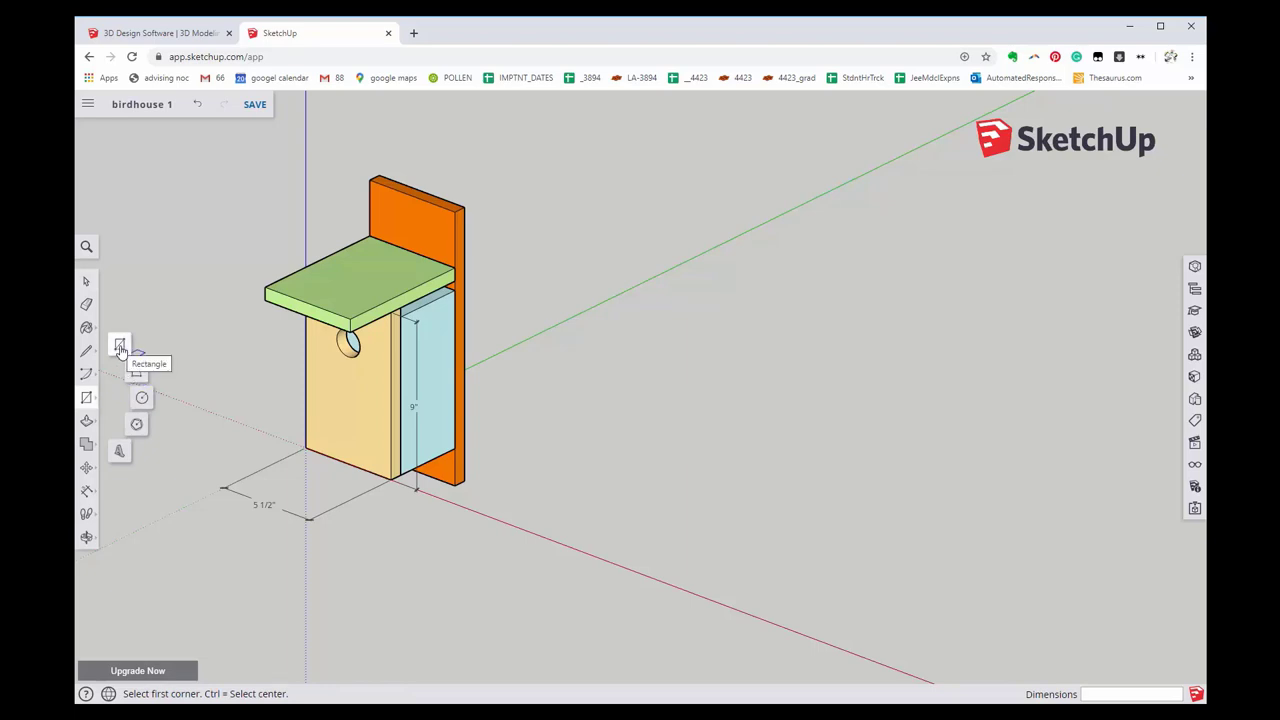
pyautogui.click(119, 347)
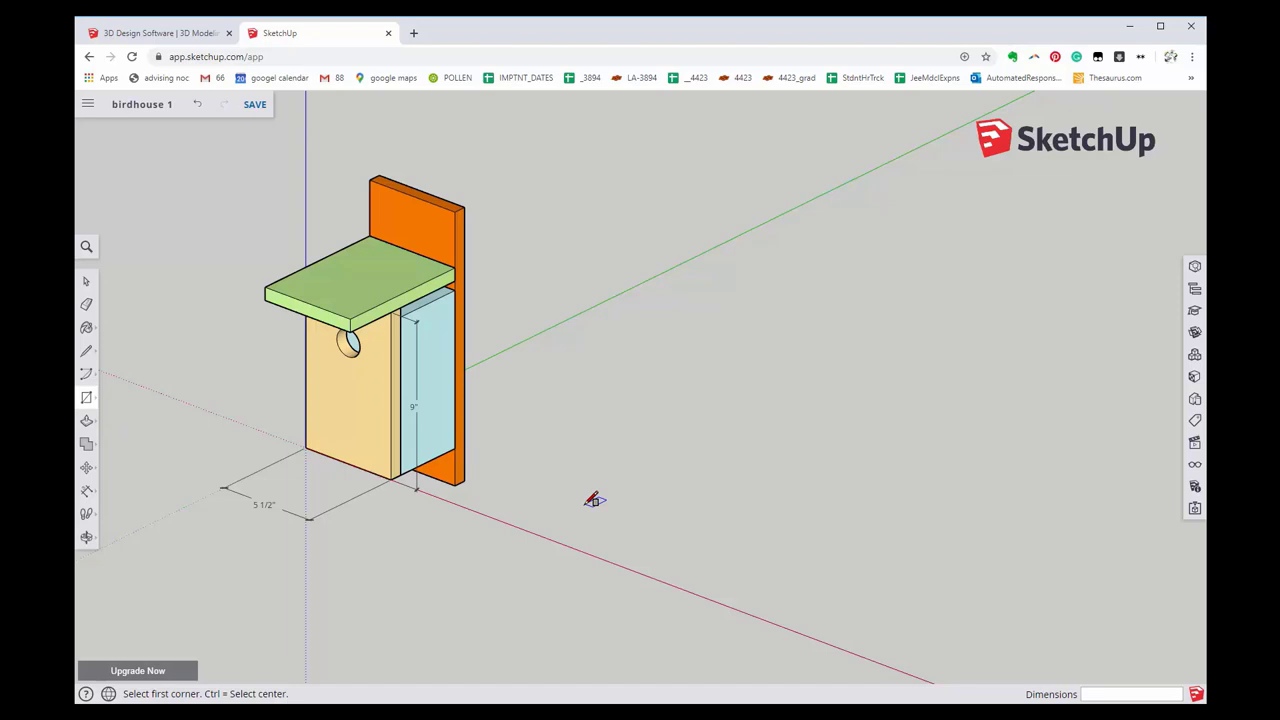
pyautogui.click(589, 497)
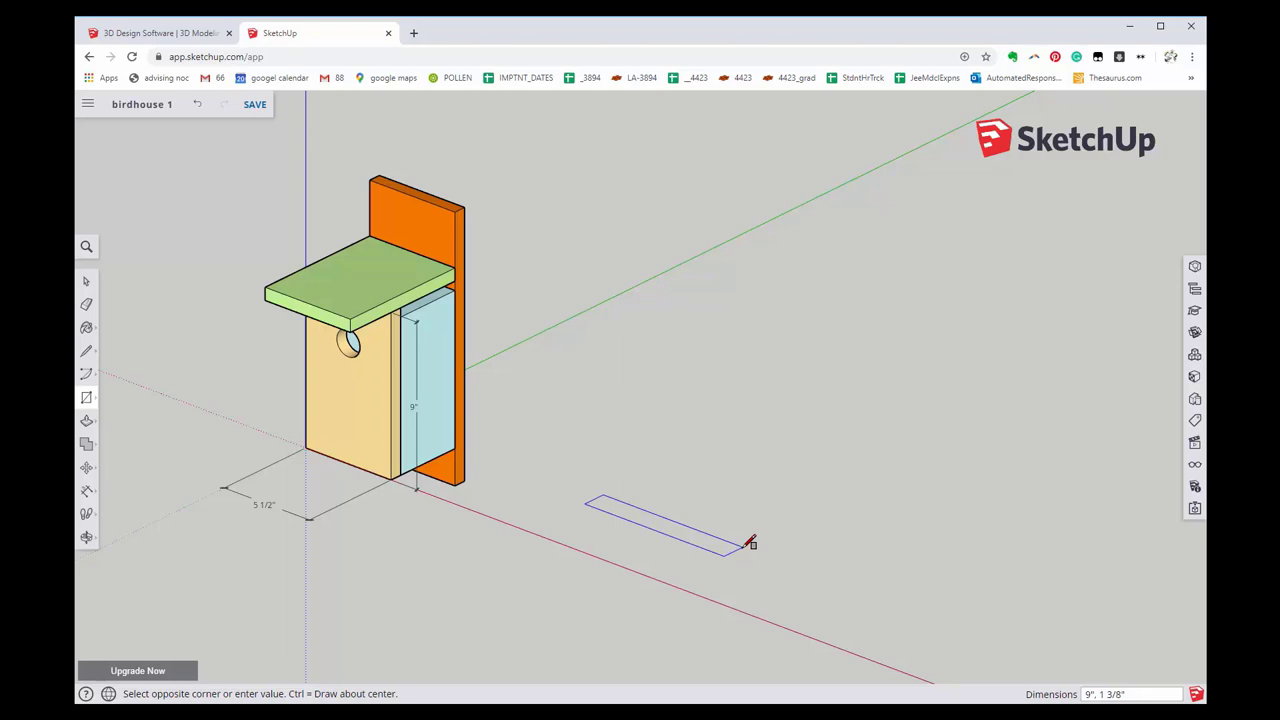
# - Enter 5.5,.71 as the rectangle's dimensions to finish it
pyautogui.write('5.5,.71')
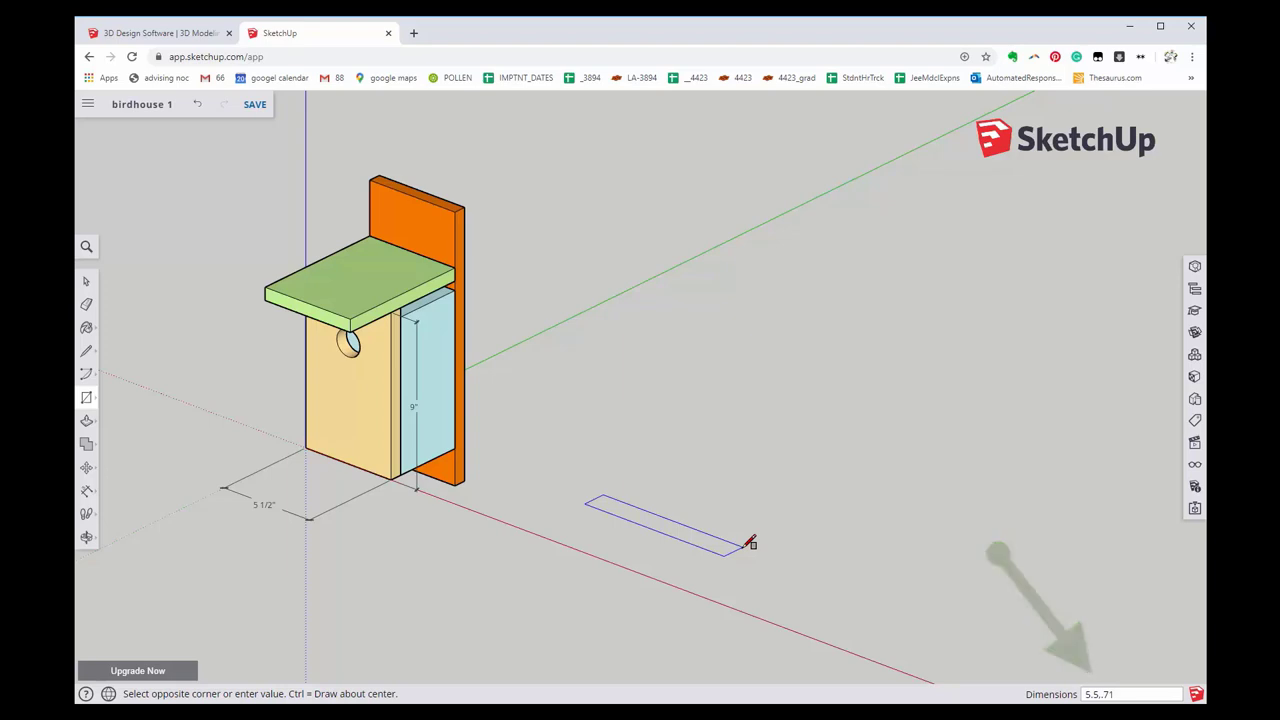
pyautogui.press('Return')
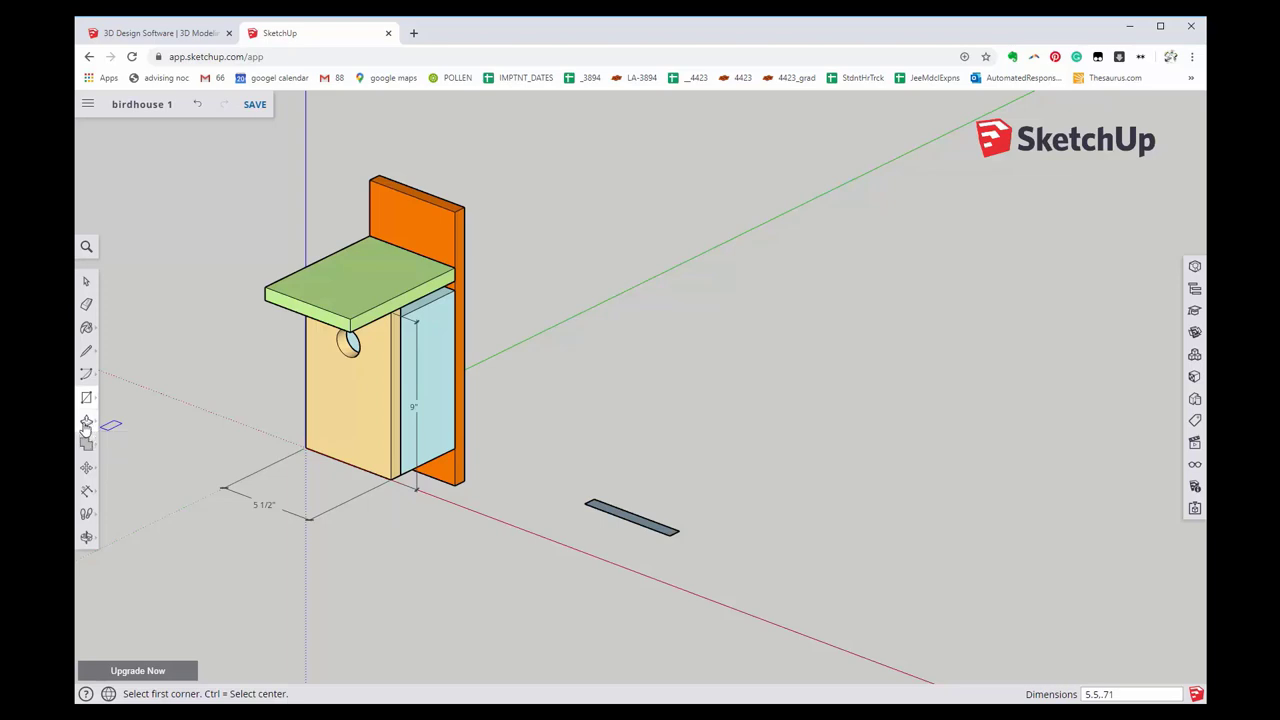
# - Push/pull the thin slab up 9 inches into an upright board
pyautogui.click(86, 425)
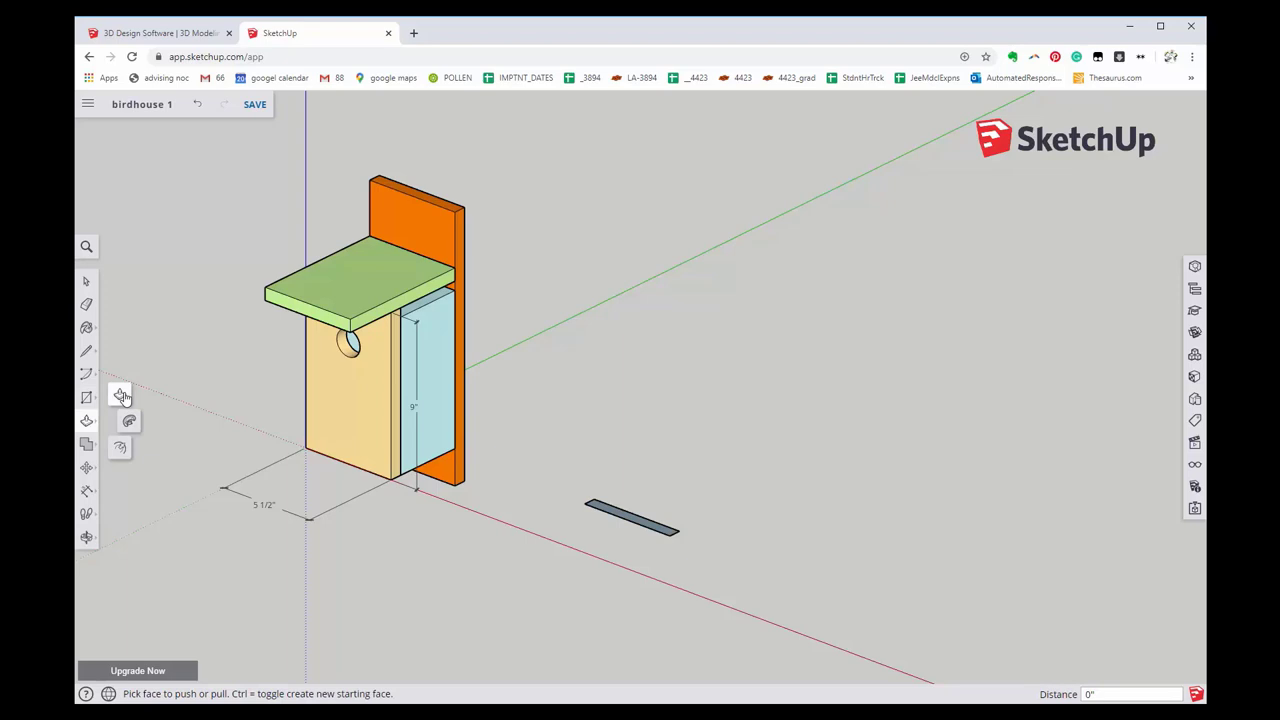
pyautogui.click(120, 395)
pyautogui.click(641, 527)
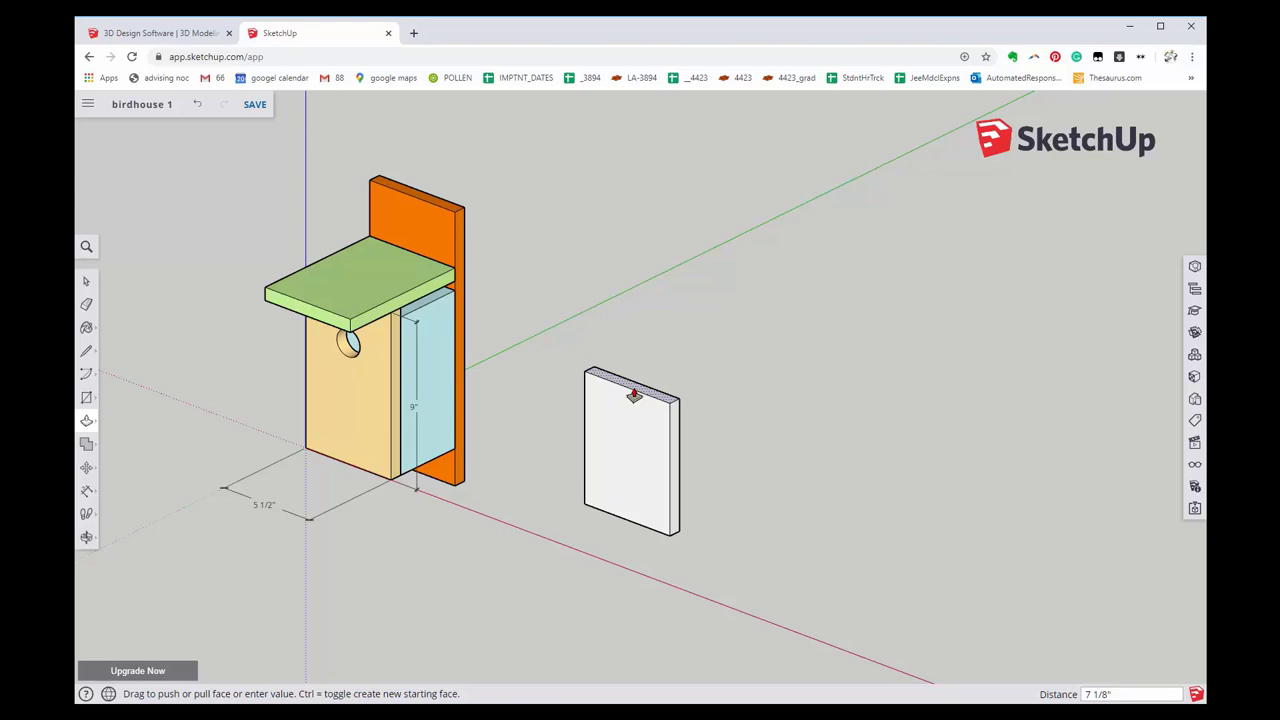
pyautogui.write('9')
pyautogui.press('Return')
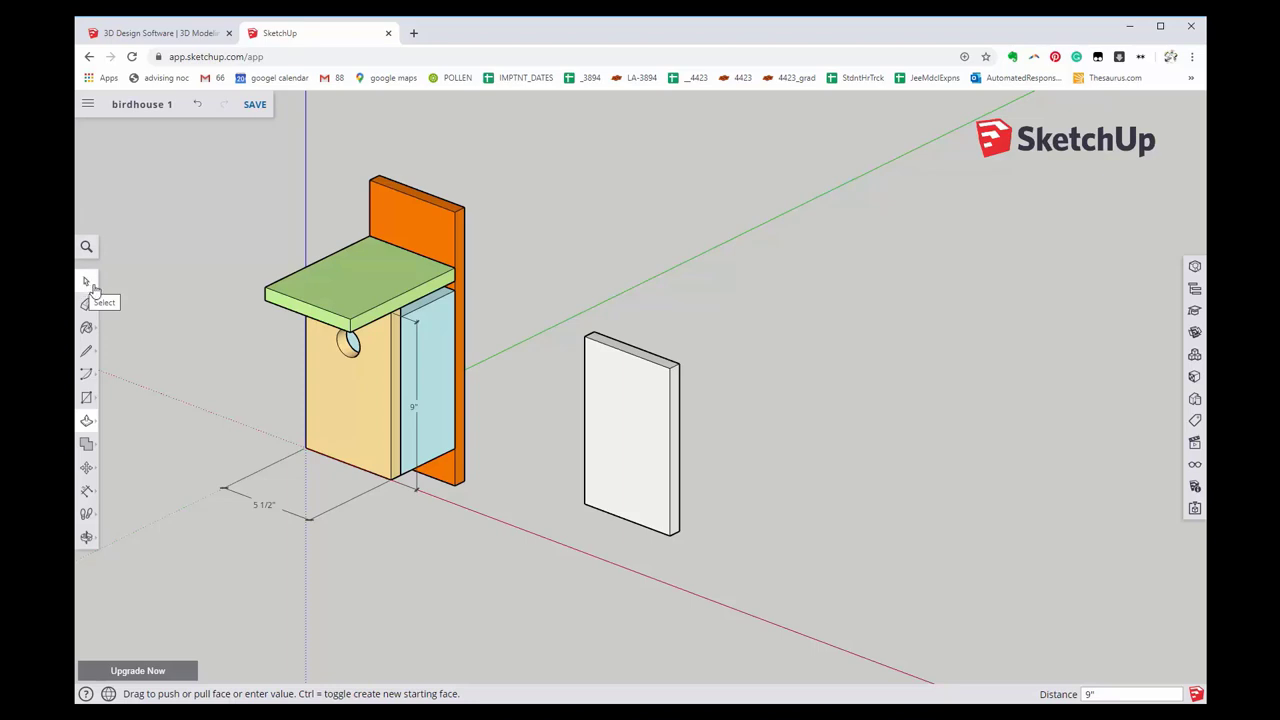
# - Window-select the entire white board with the Select tool, faces and edges included
pyautogui.click(89, 285)
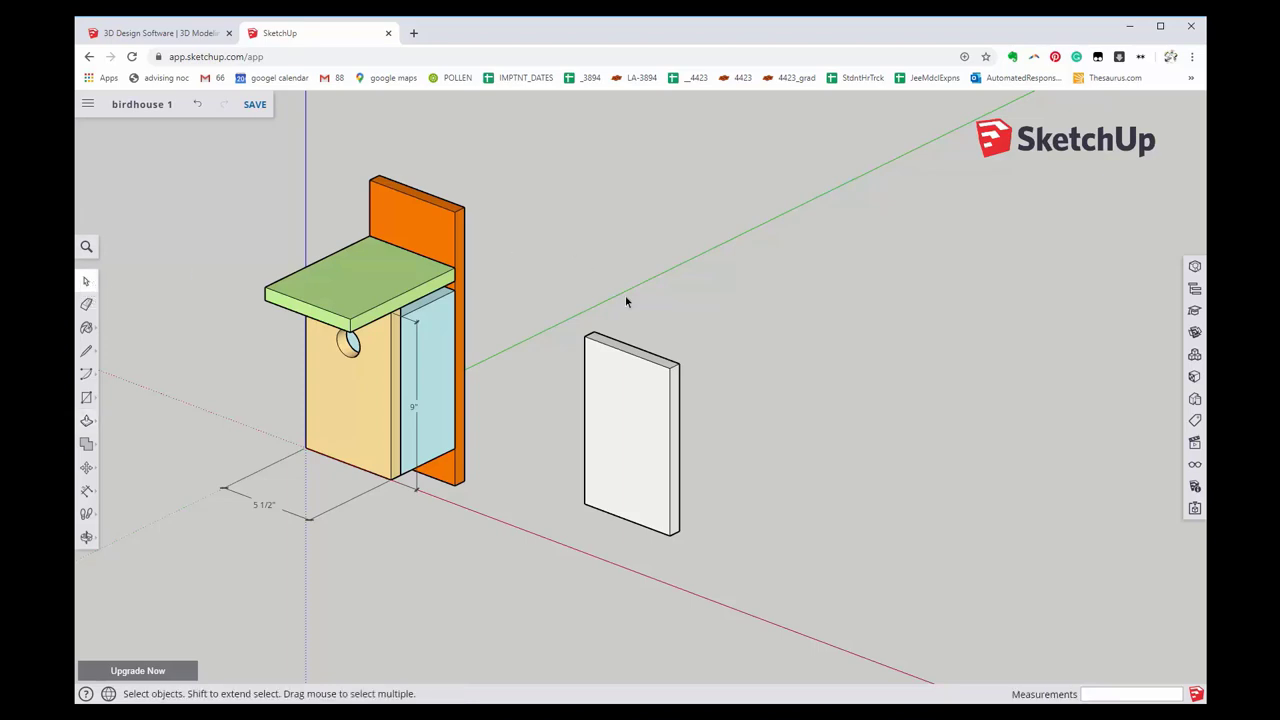
pyautogui.moveTo(547, 296)
pyautogui.mouseDown()
pyautogui.moveTo(732, 594)
pyautogui.moveTo(741, 578)
pyautogui.mouseUp()
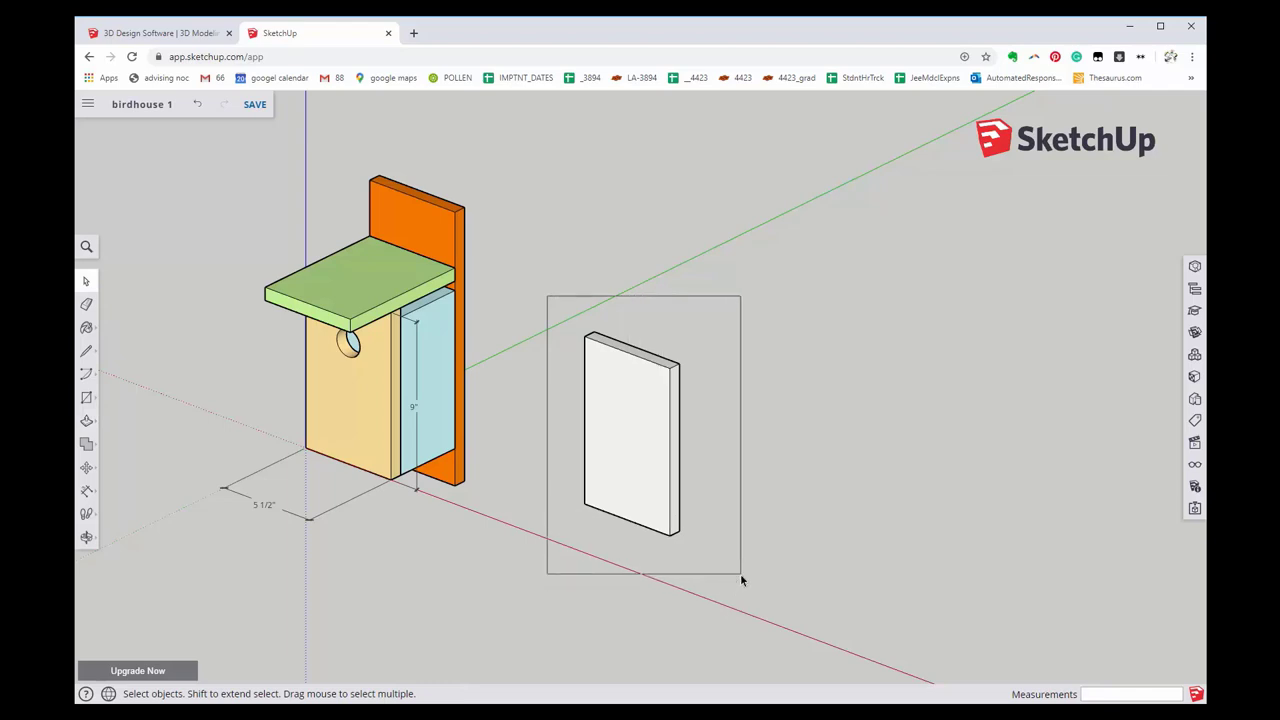
pyautogui.moveTo(741, 579); pyautogui.dragTo(741, 579)
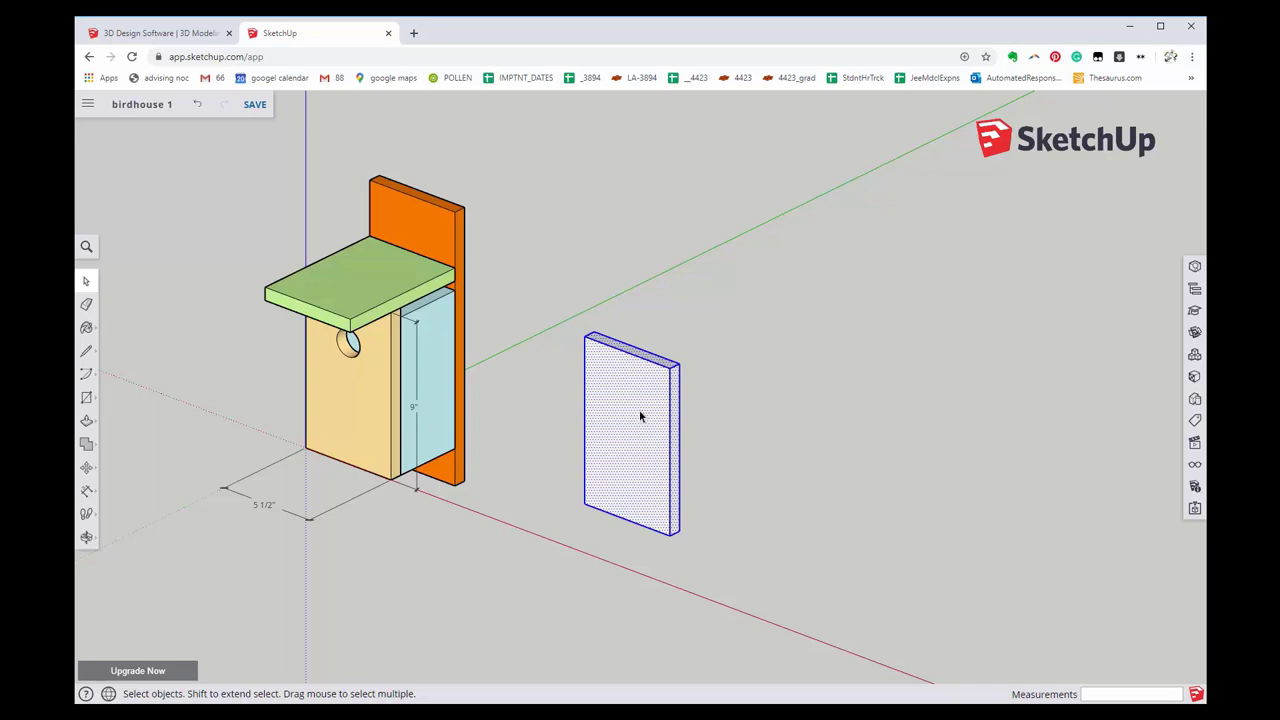
# - Make the selected board a component, accepting the default name Component#7
pyautogui.rightClick(641, 414)
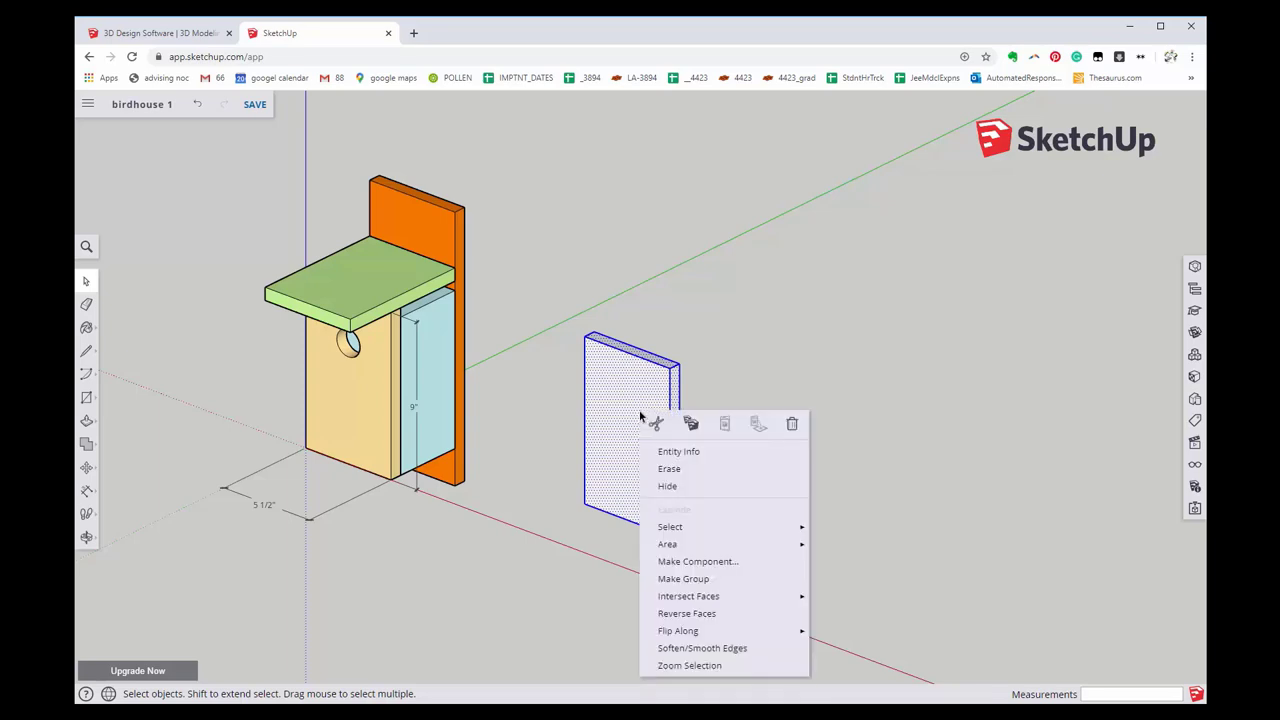
pyautogui.click(699, 562)
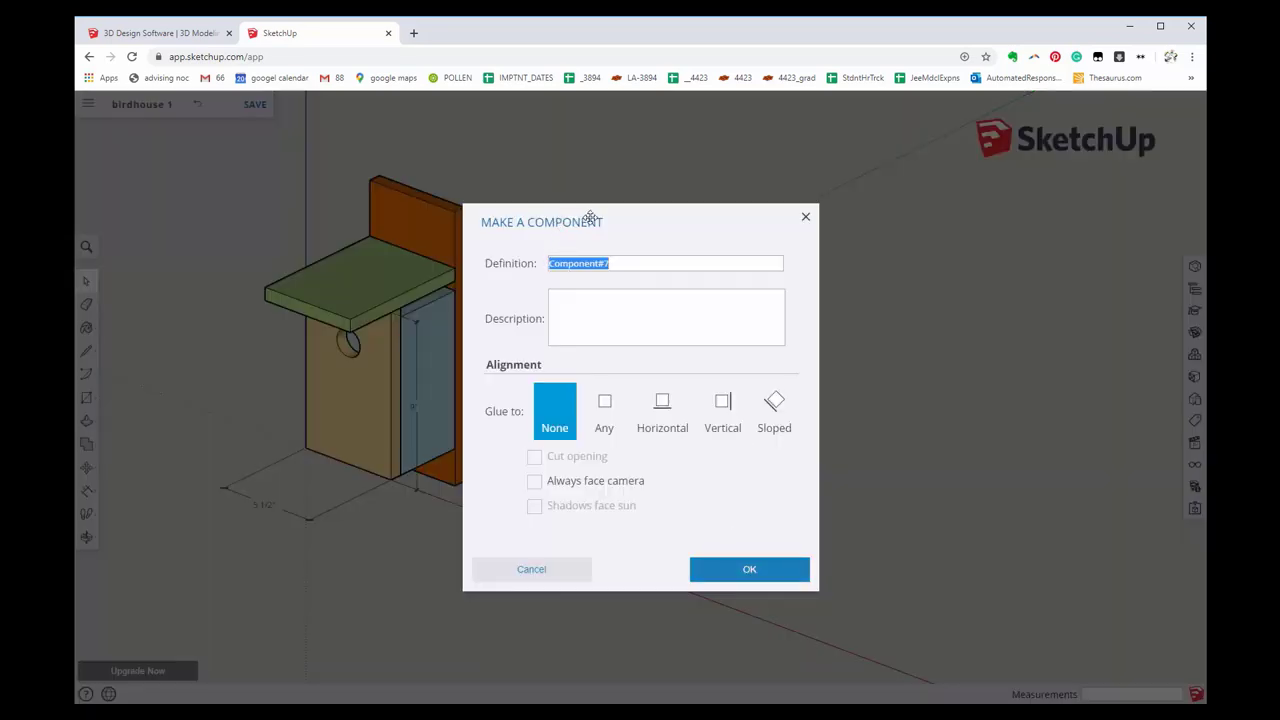
pyautogui.moveTo(618, 215); pyautogui.dragTo(645, 220)
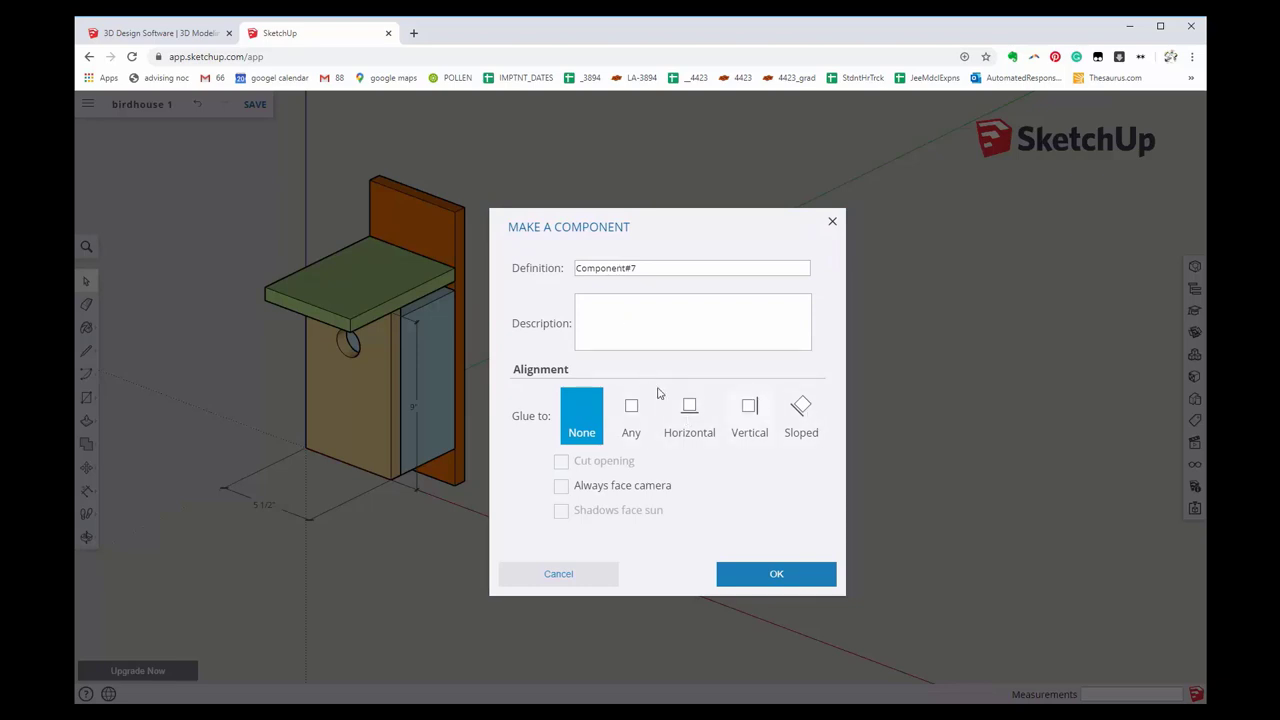
pyautogui.click(767, 584)
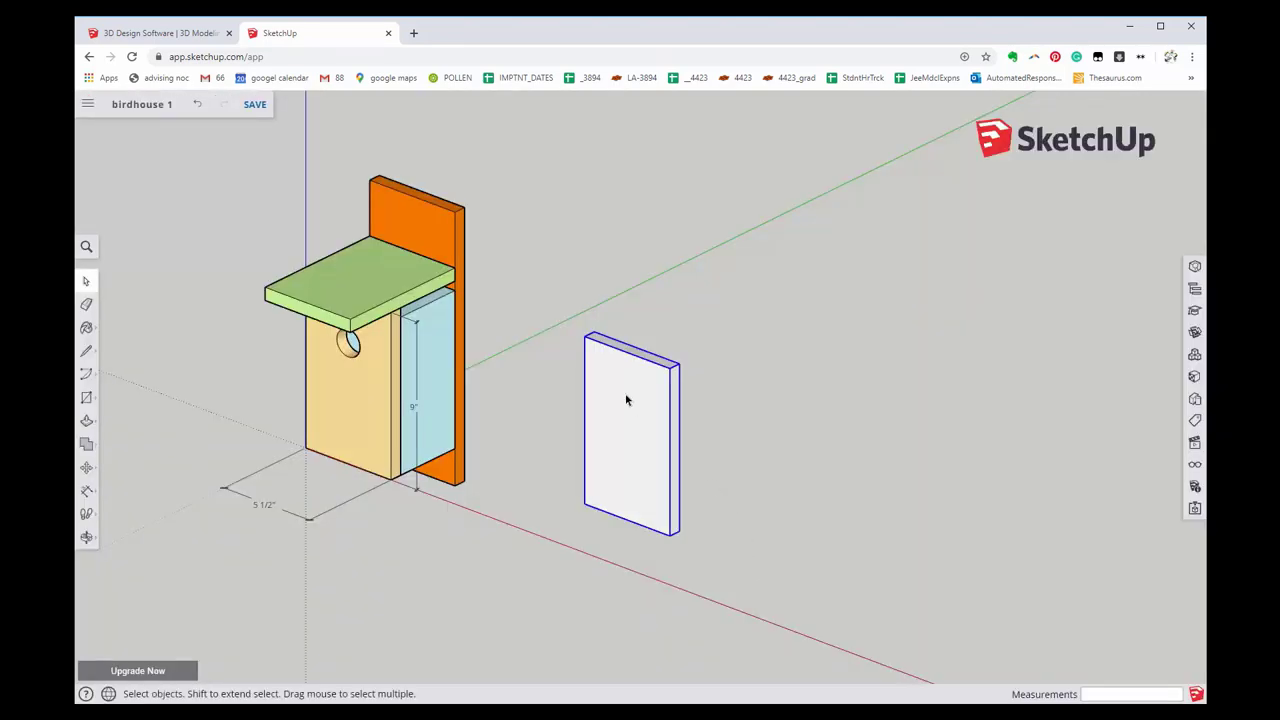
# - Verify the 9-inch board and the birdhouse front, side, roof and back panels are each components
pyautogui.click(756, 484)
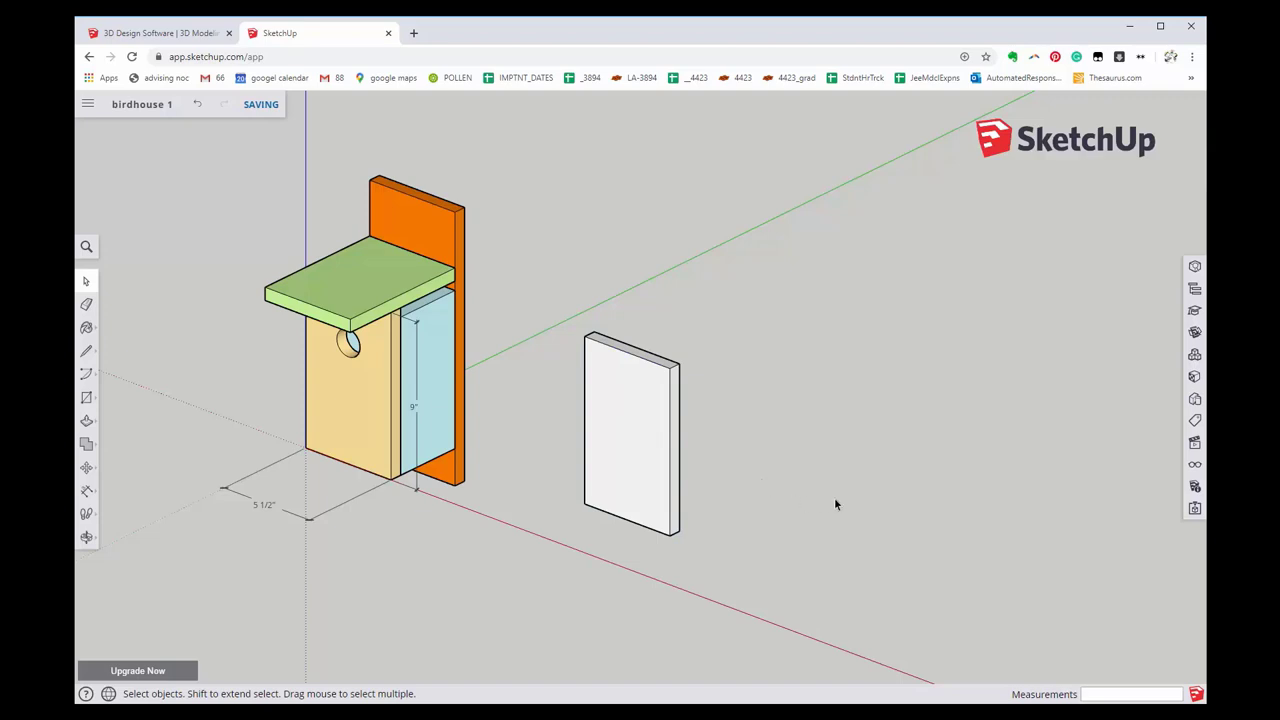
pyautogui.click(632, 414)
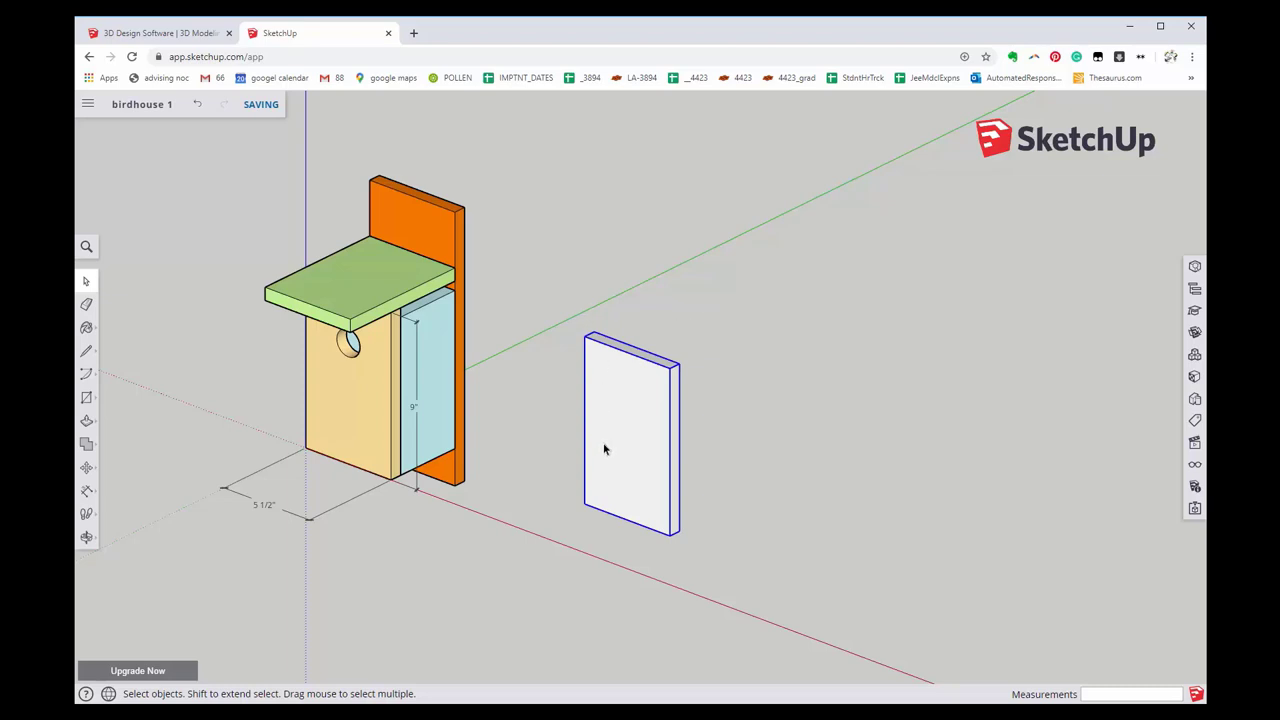
pyautogui.click(753, 498)
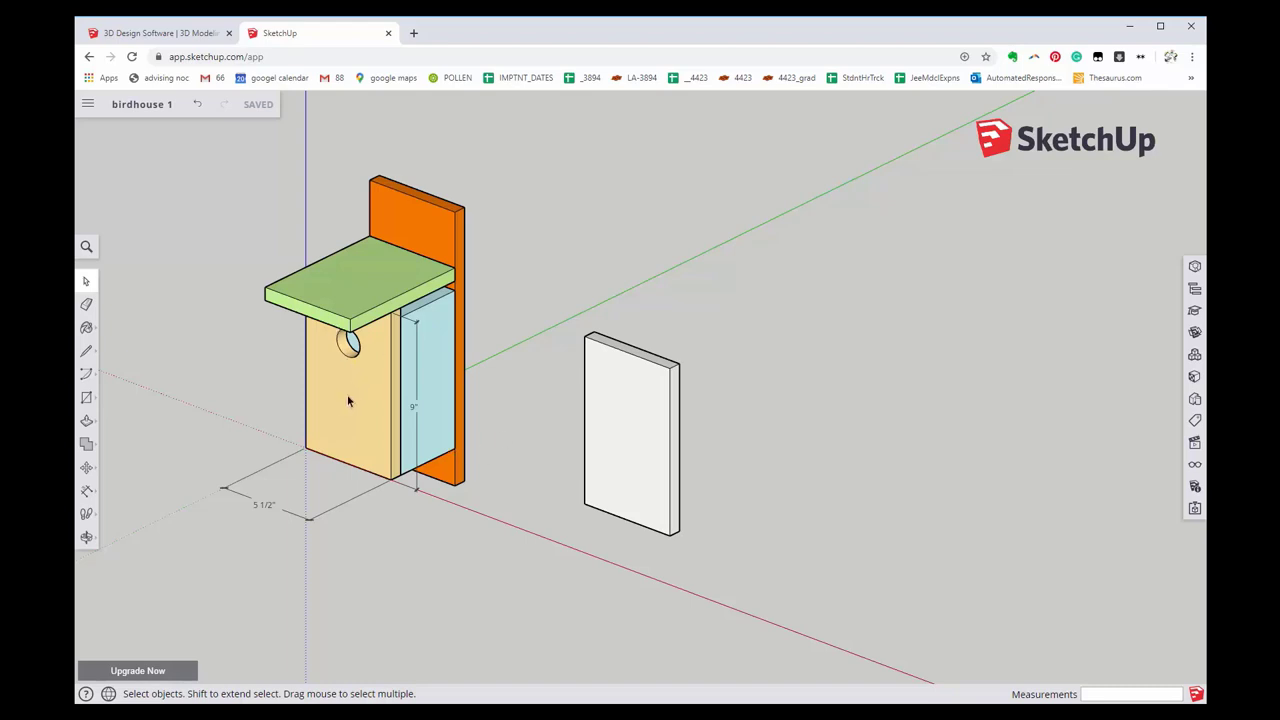
pyautogui.click(369, 415)
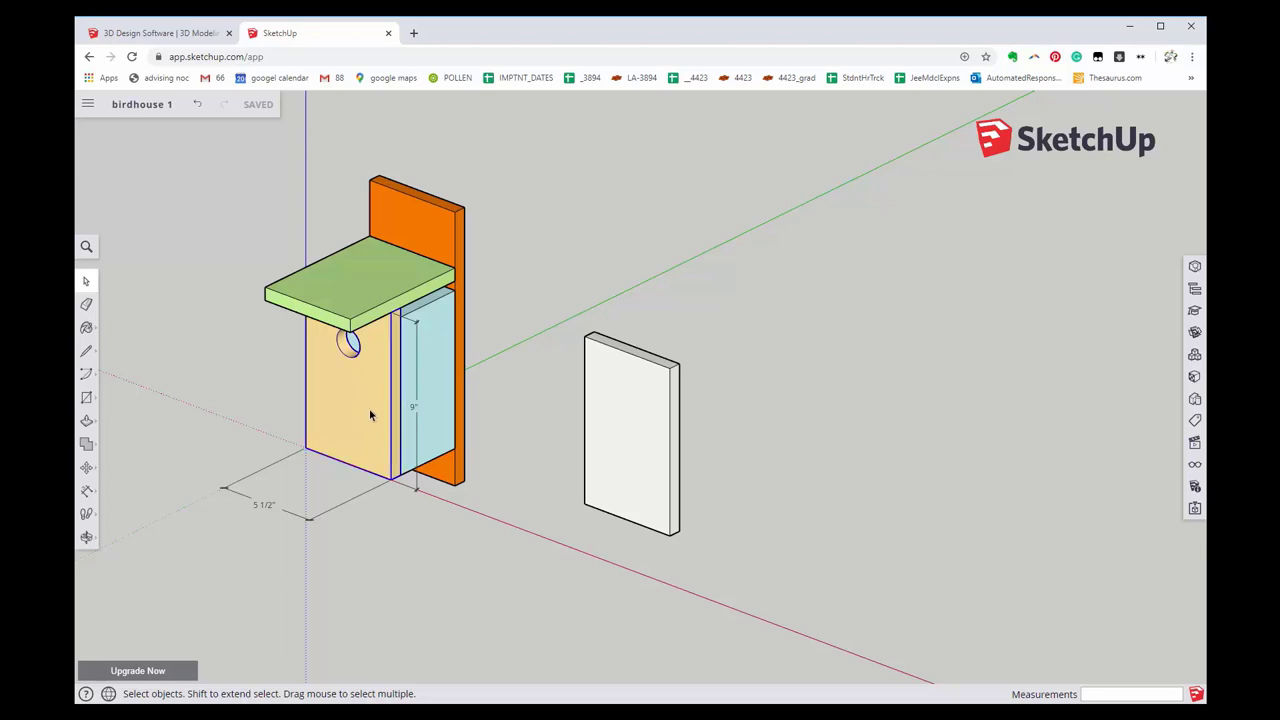
pyautogui.click(428, 356)
pyautogui.click(383, 283)
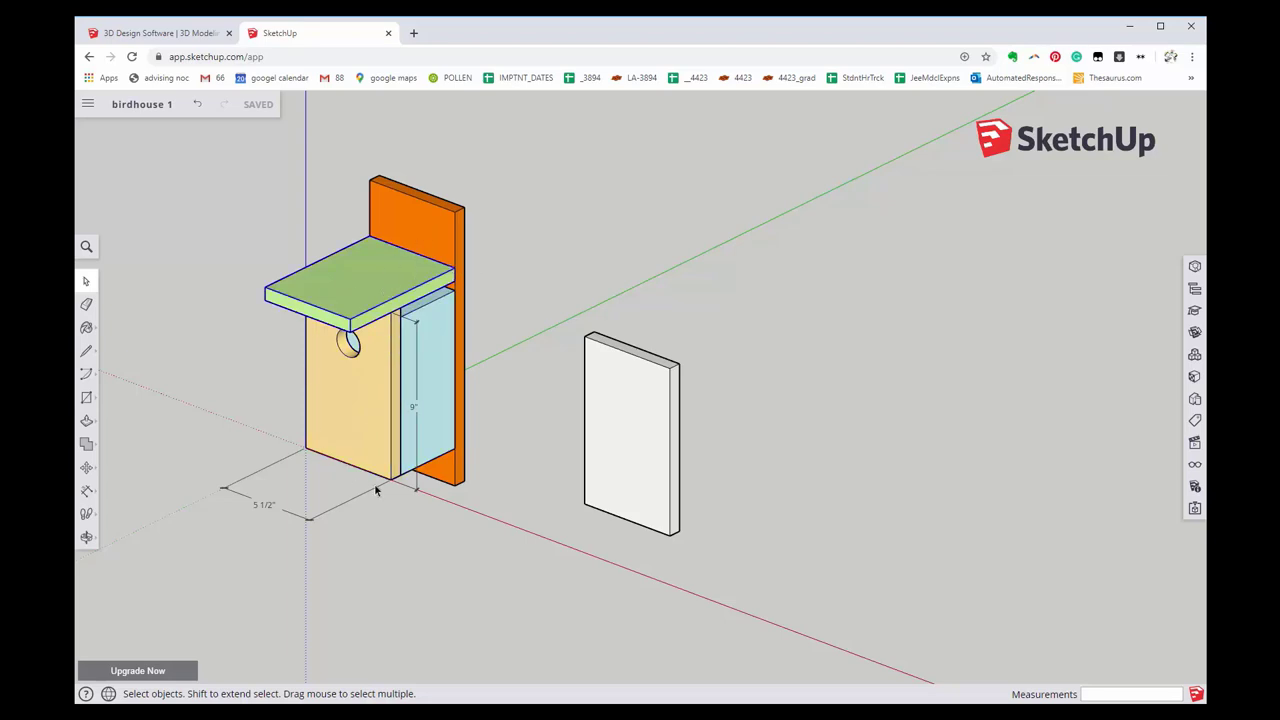
pyautogui.click(441, 235)
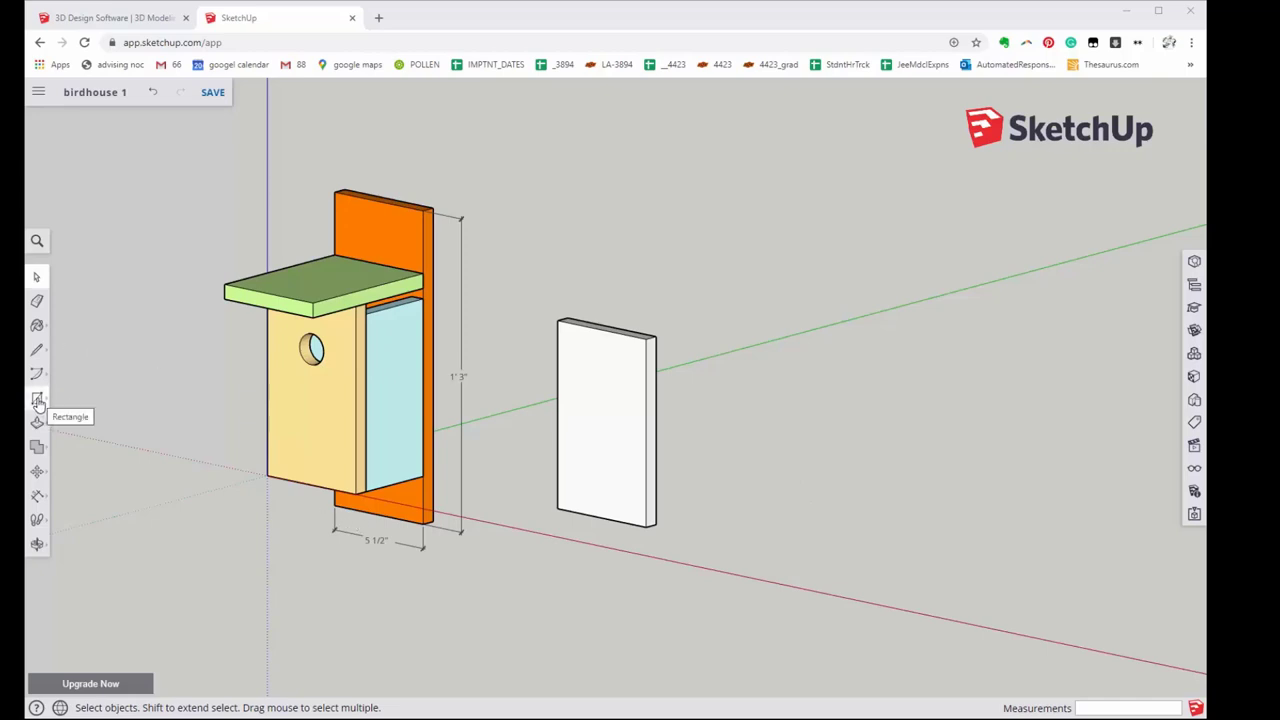
# - Draw a 5.5 by .71 rectangle on the ground right of the 9-inch board
pyautogui.click(38, 400)
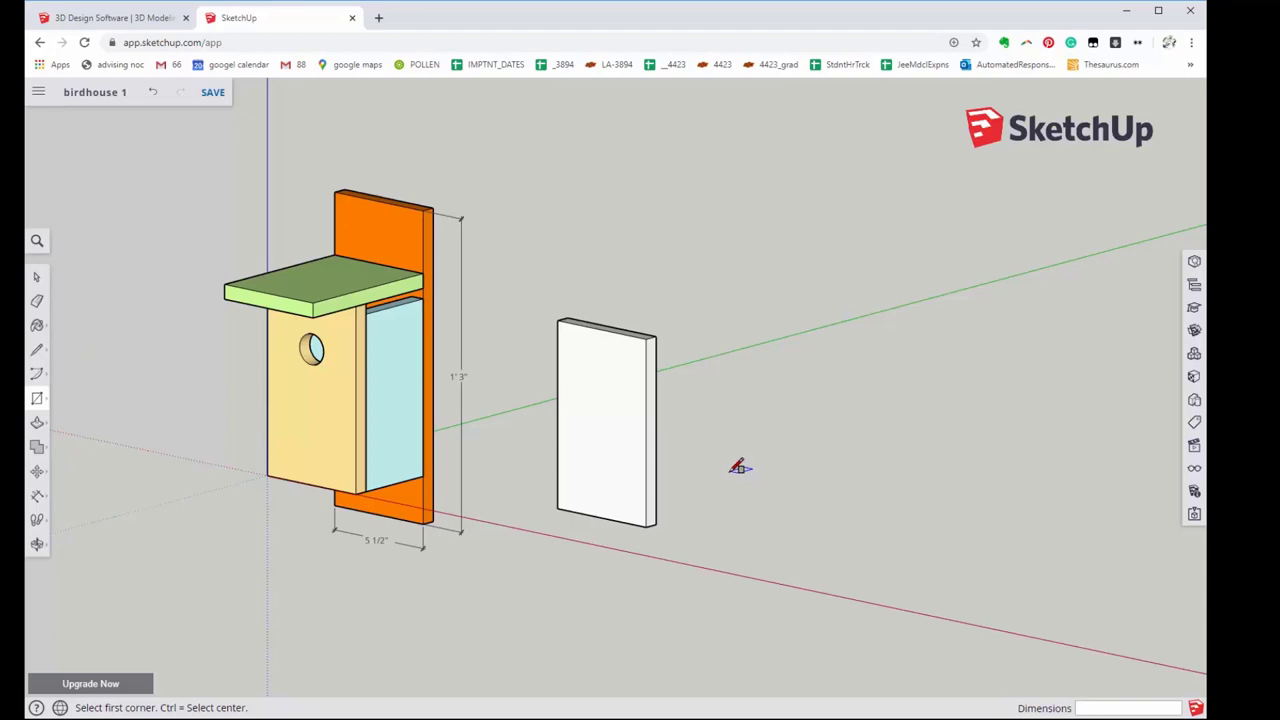
pyautogui.click(731, 470)
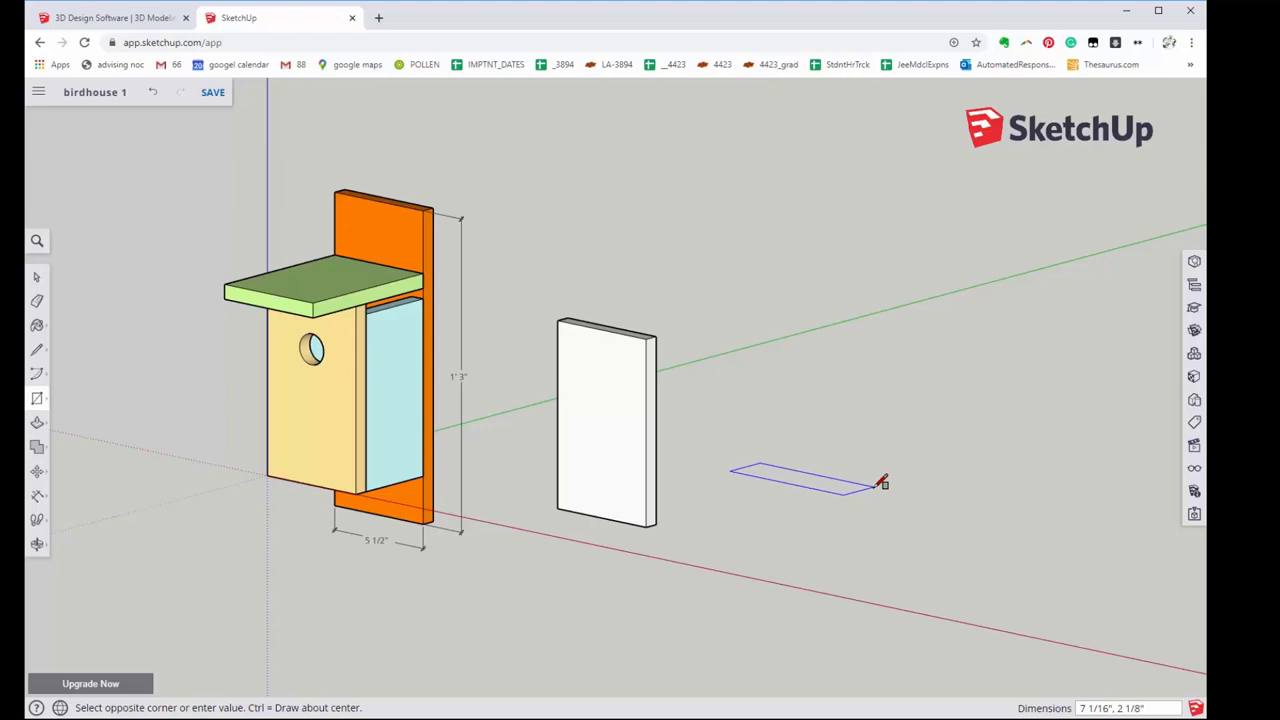
pyautogui.write('5')
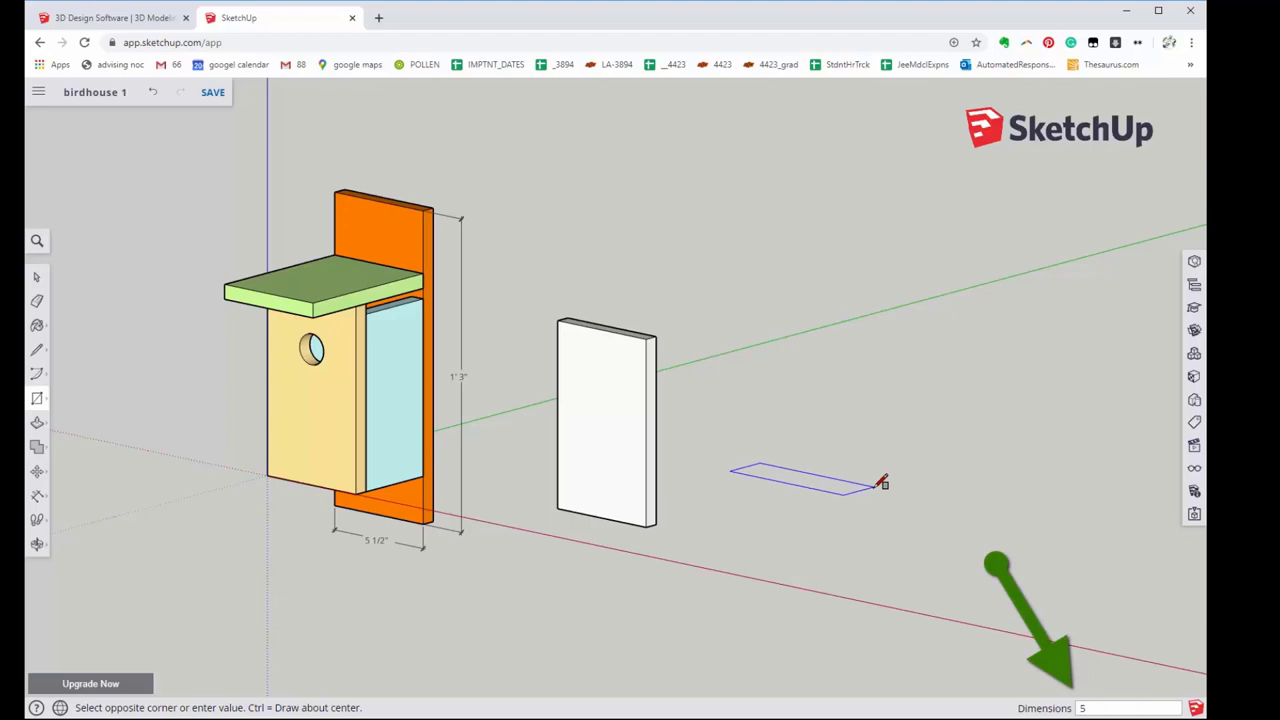
pyautogui.write('.5,.75')
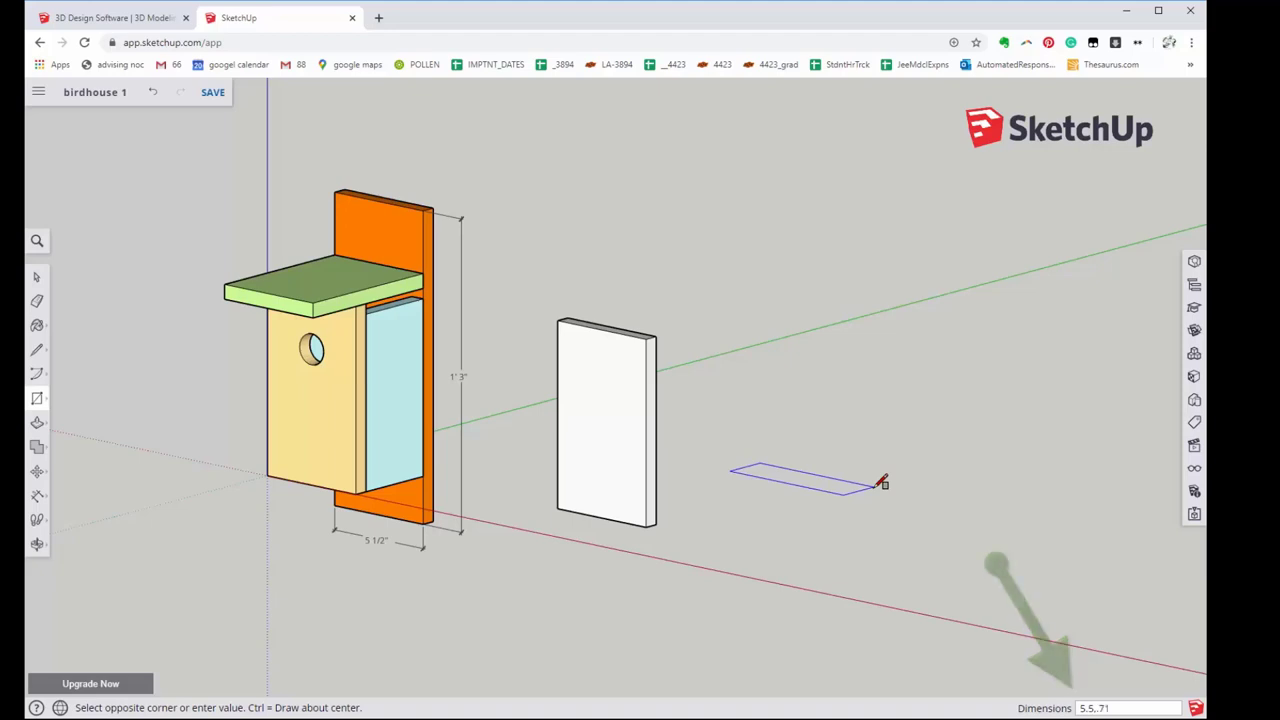
pyautogui.press('Return')
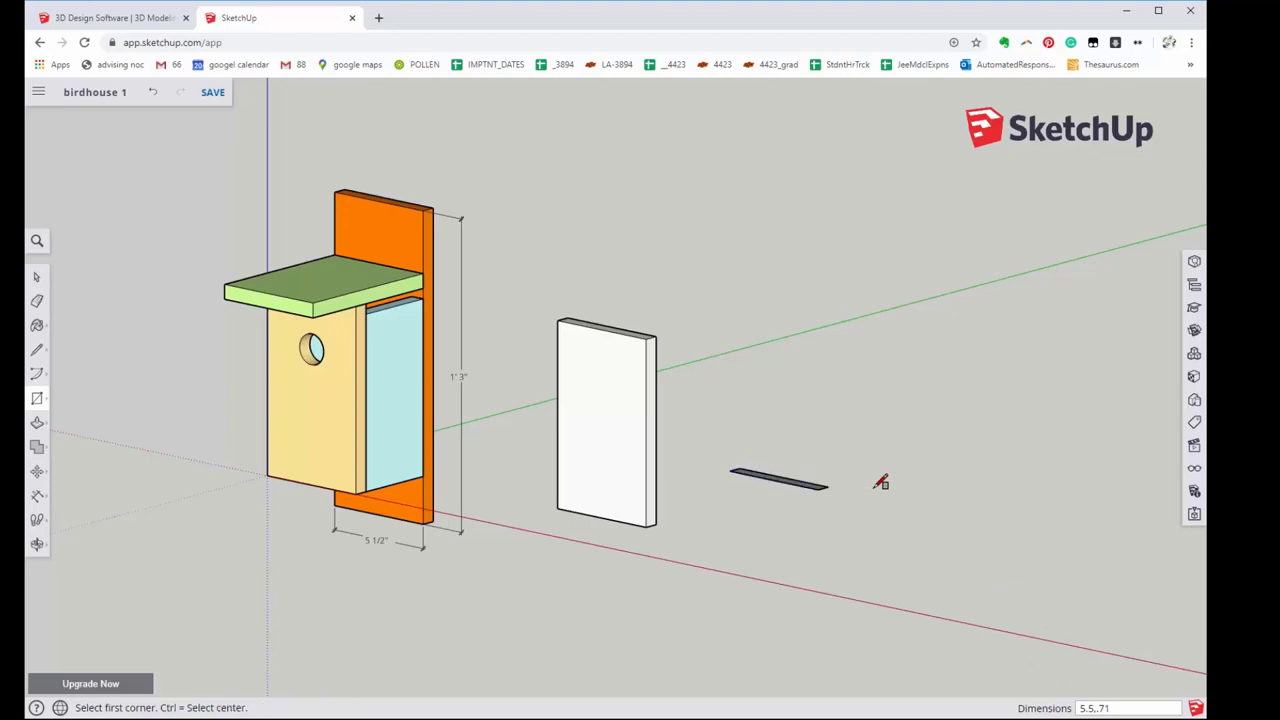
# - Push/Pull the 5.5 by .71 rectangle up into a 1' 3" tall board
pyautogui.click(37, 425)
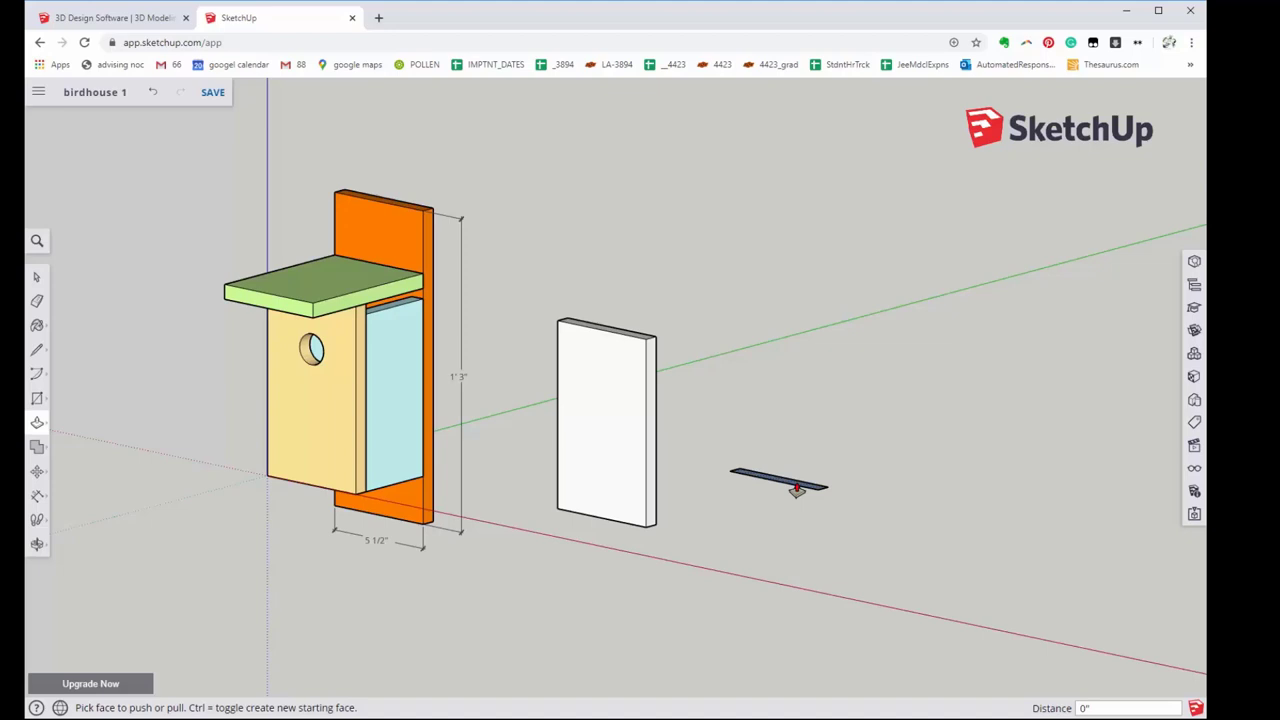
pyautogui.moveTo(797, 489); pyautogui.dragTo(828, 179)
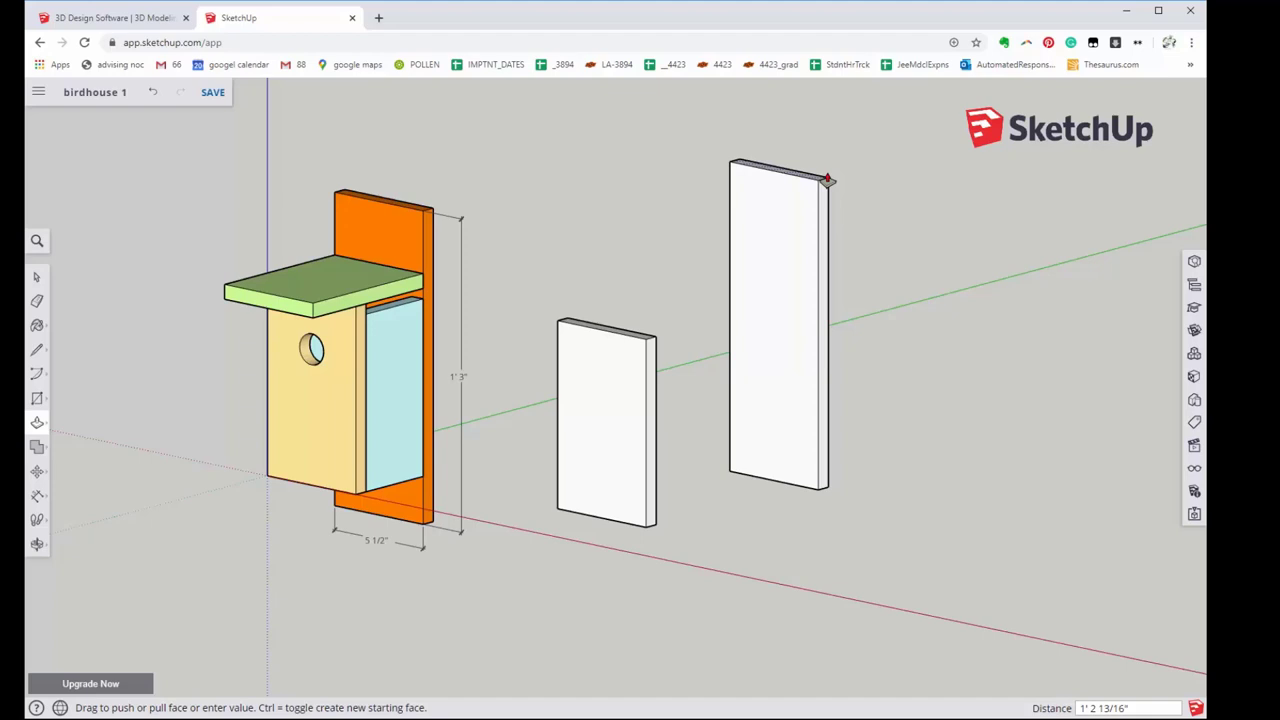
pyautogui.write("1' 3")
pyautogui.press('Return')
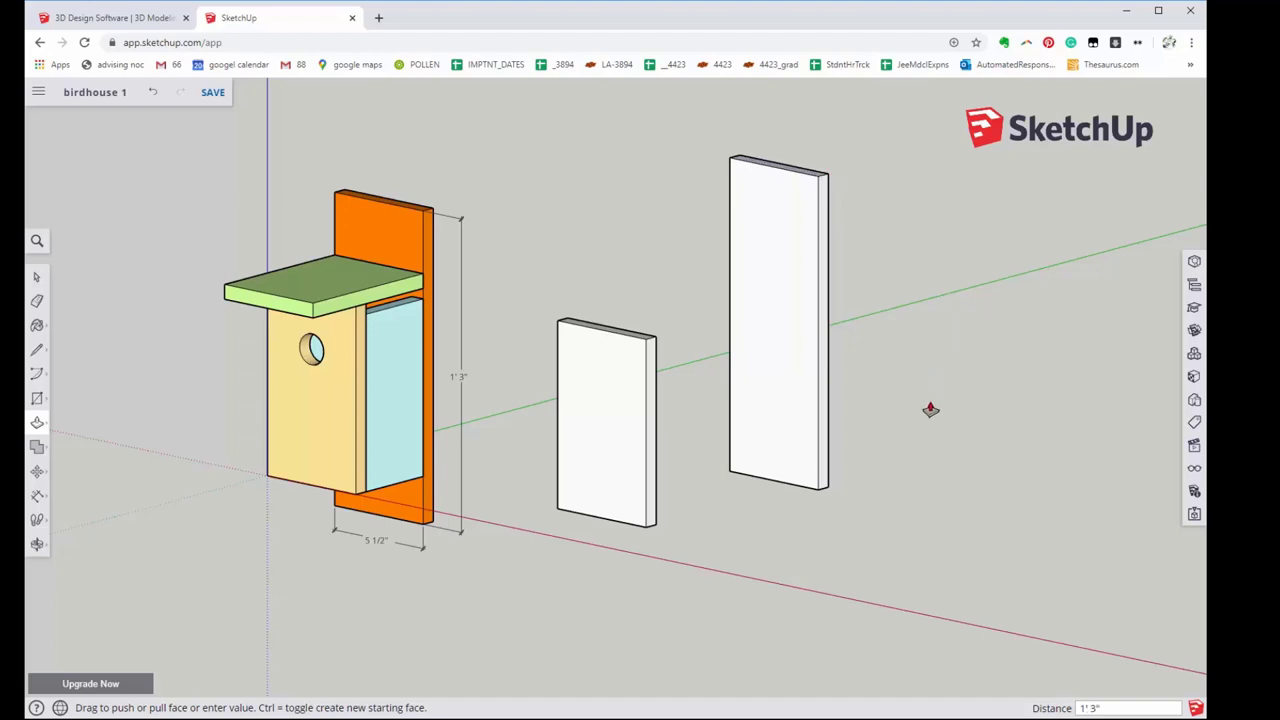
pyautogui.click(910, 440)
pyautogui.press('o')
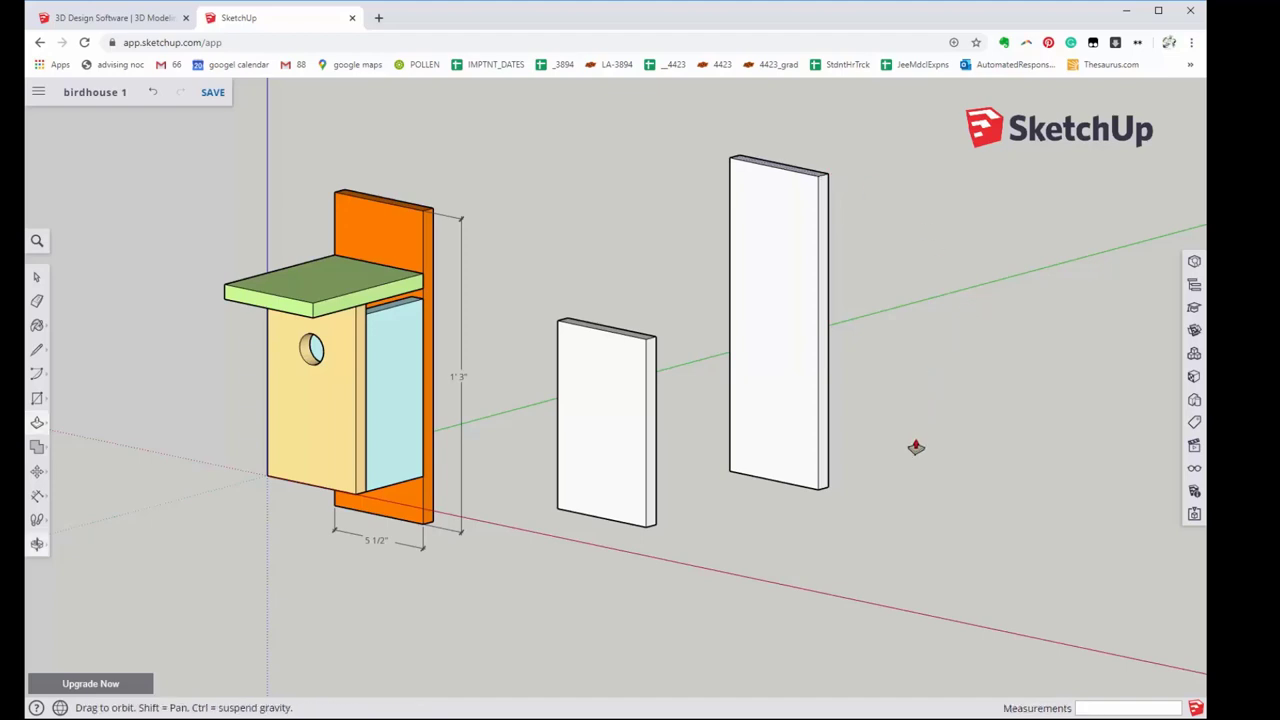
pyautogui.moveTo(912, 448)
pyautogui.mouseDown()
pyautogui.moveTo(626, 514)
pyautogui.moveTo(886, 508)
pyautogui.mouseUp()
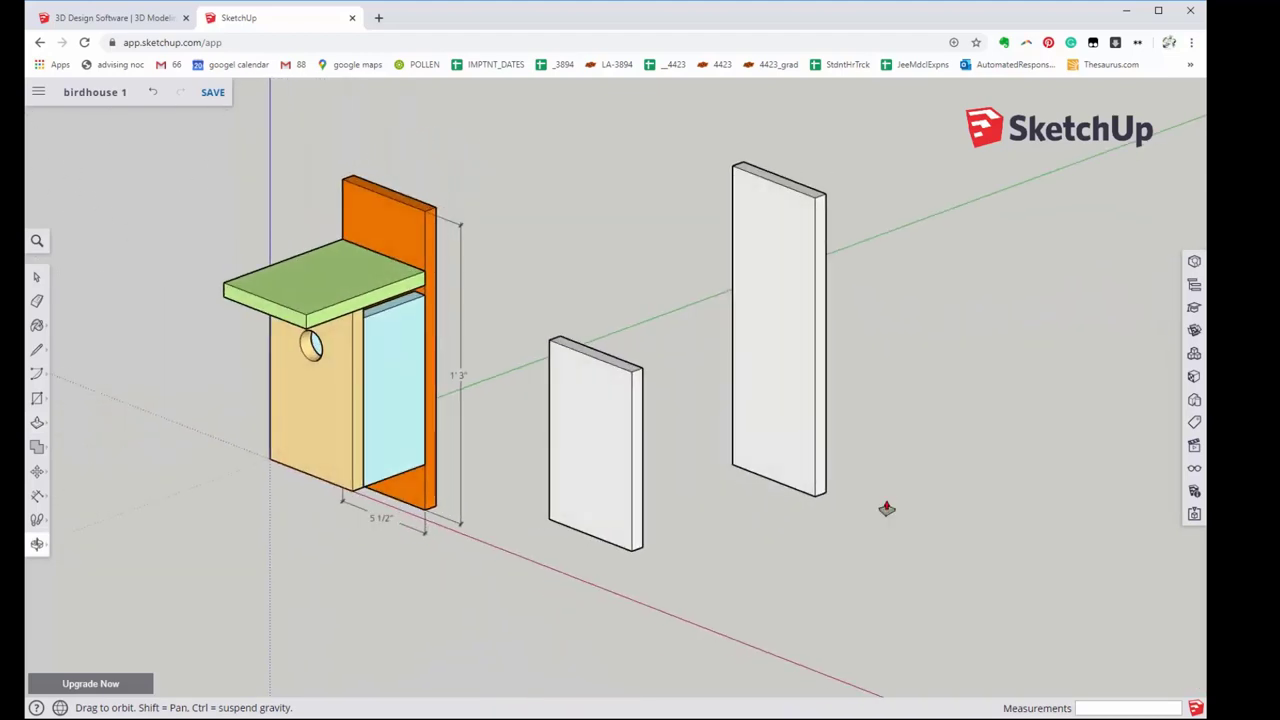
pyautogui.press('p')
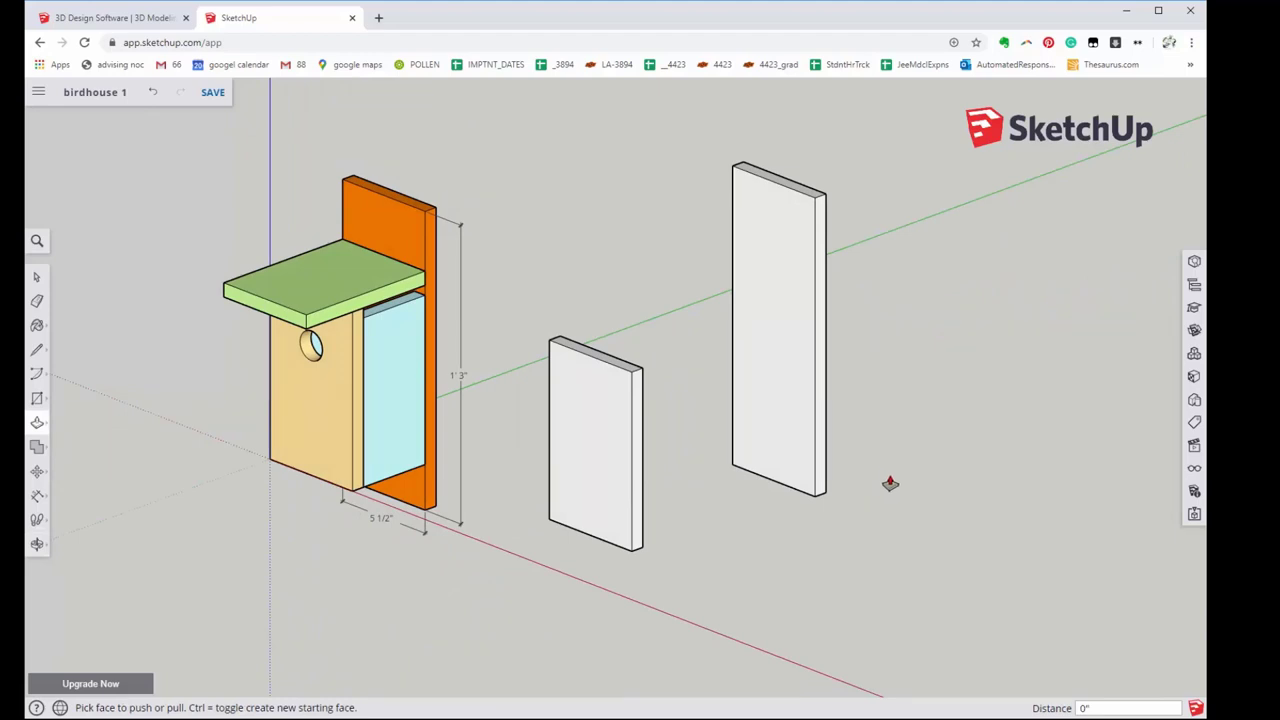
pyautogui.moveTo(890, 483)
pyautogui.mouseDown(button='middle')
pyautogui.moveTo(771, 571)
pyautogui.moveTo(983, 503)
pyautogui.moveTo(962, 500)
pyautogui.mouseUp(button='middle')
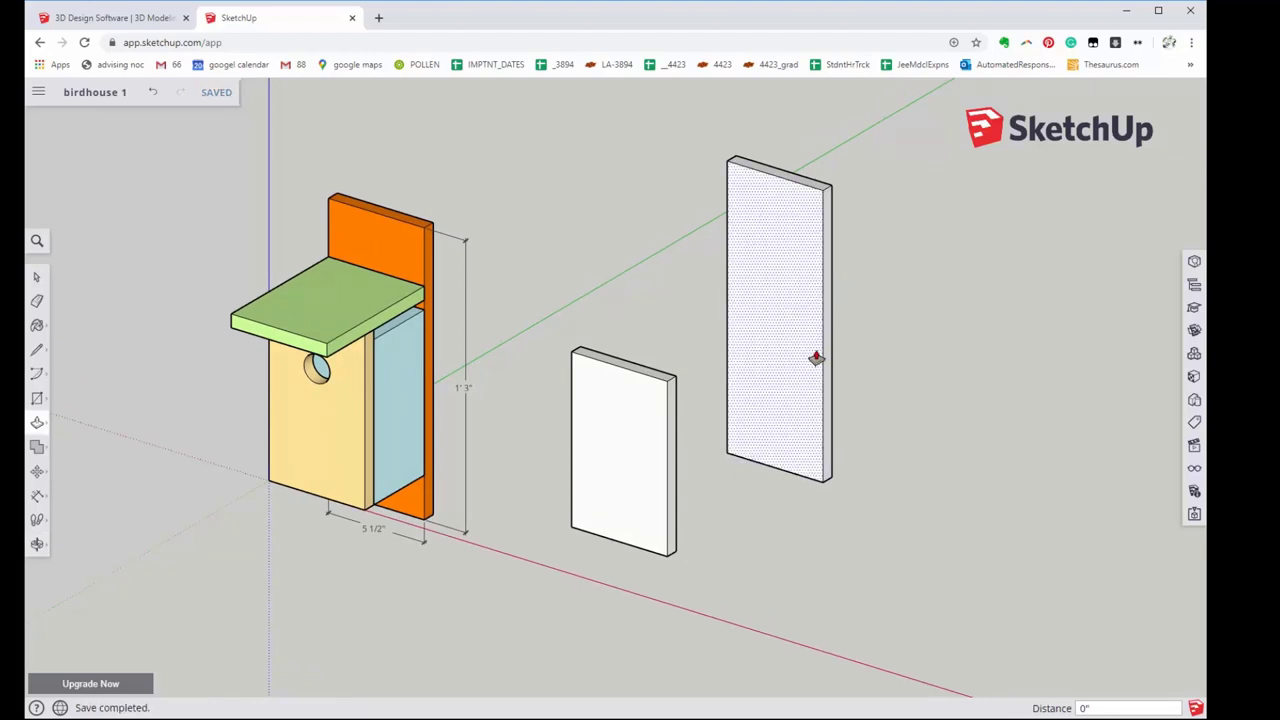
# - Box-select the 1' 3" tall board and make it a component
pyautogui.click(36, 280)
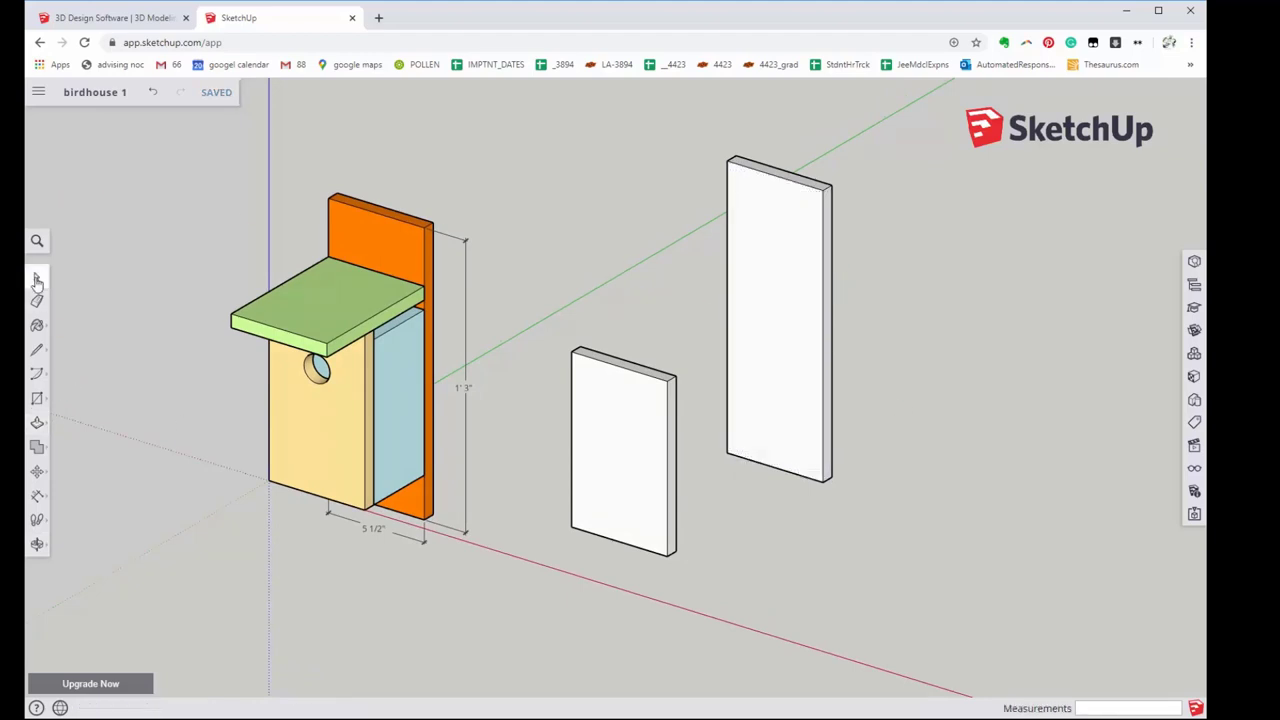
pyautogui.moveTo(710, 140); pyautogui.dragTo(912, 532)
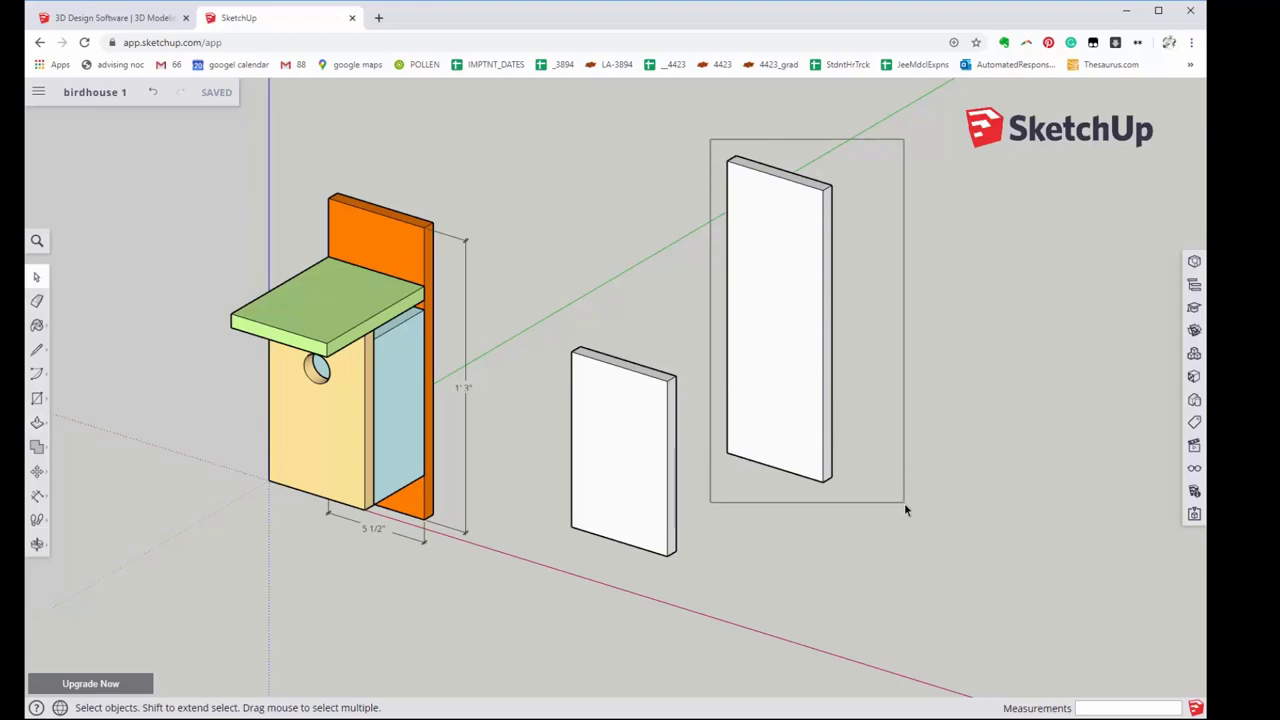
pyautogui.rightClick(786, 292)
pyautogui.click(866, 447)
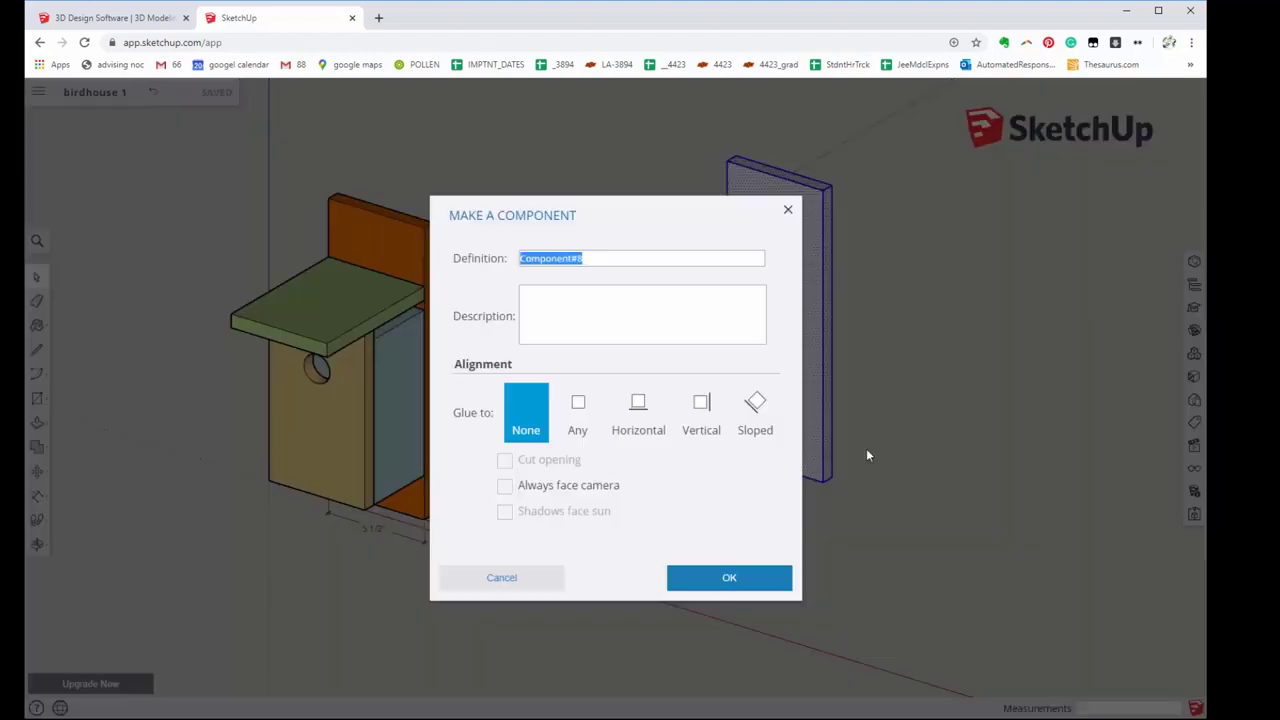
pyautogui.click(716, 578)
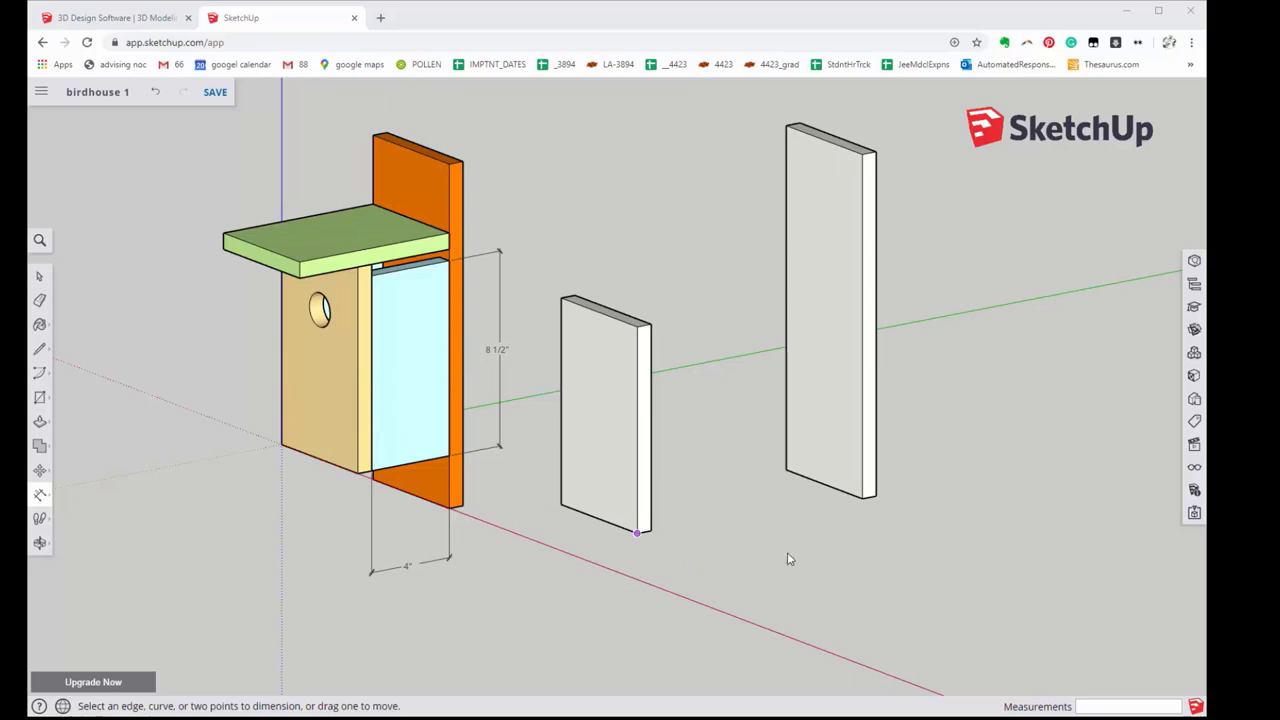
# - Draw a 0.71 by 4 rectangle on the ground in front of the tall board
pyautogui.click(40, 397)
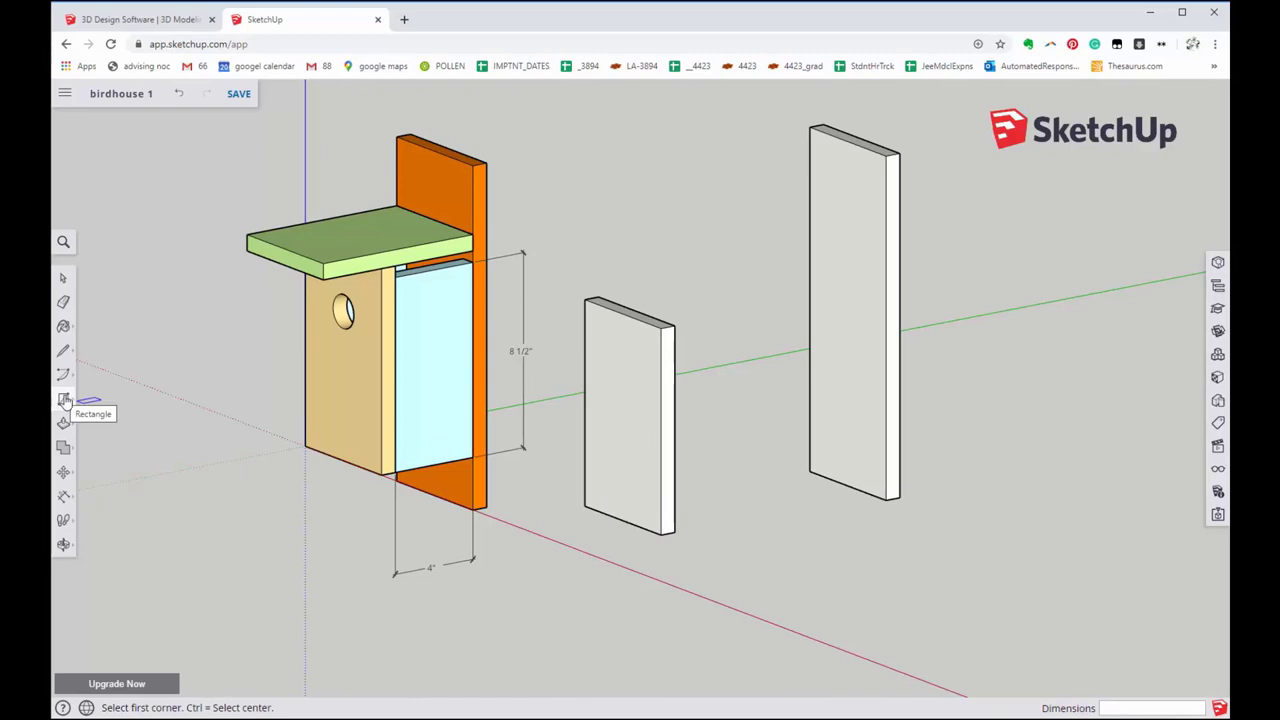
pyautogui.click(64, 400)
pyautogui.click(99, 345)
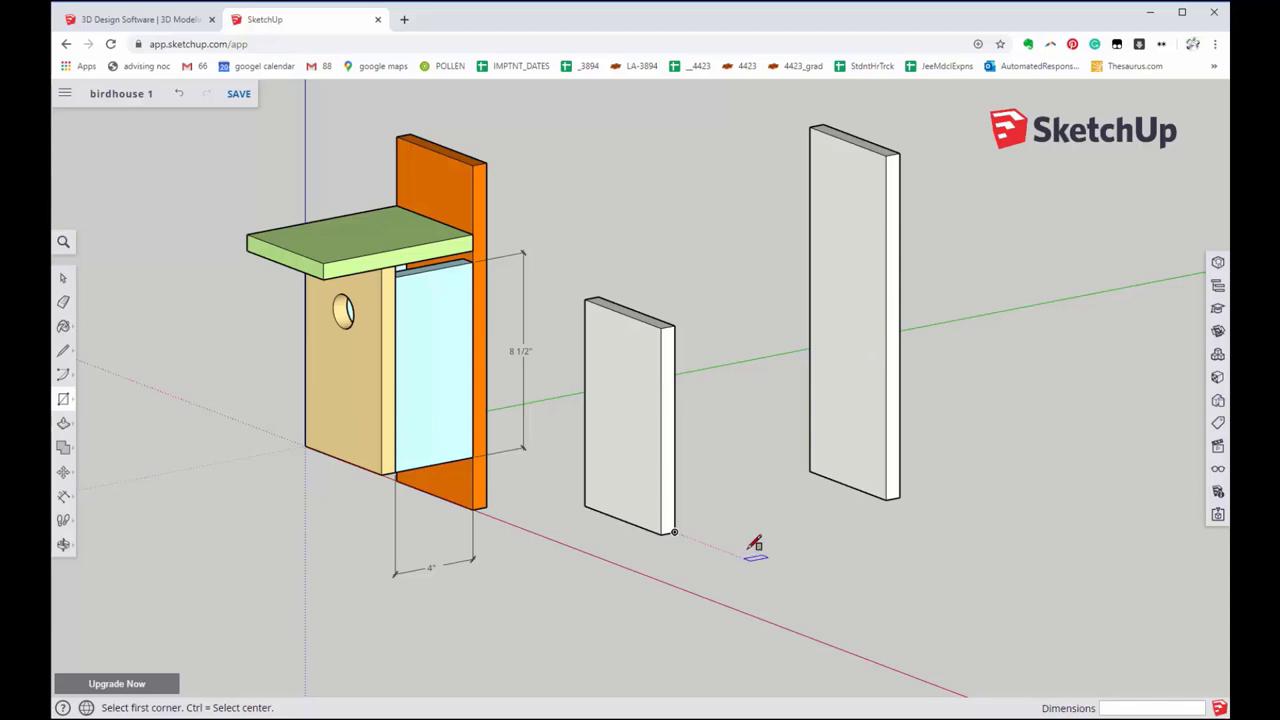
pyautogui.click(774, 540)
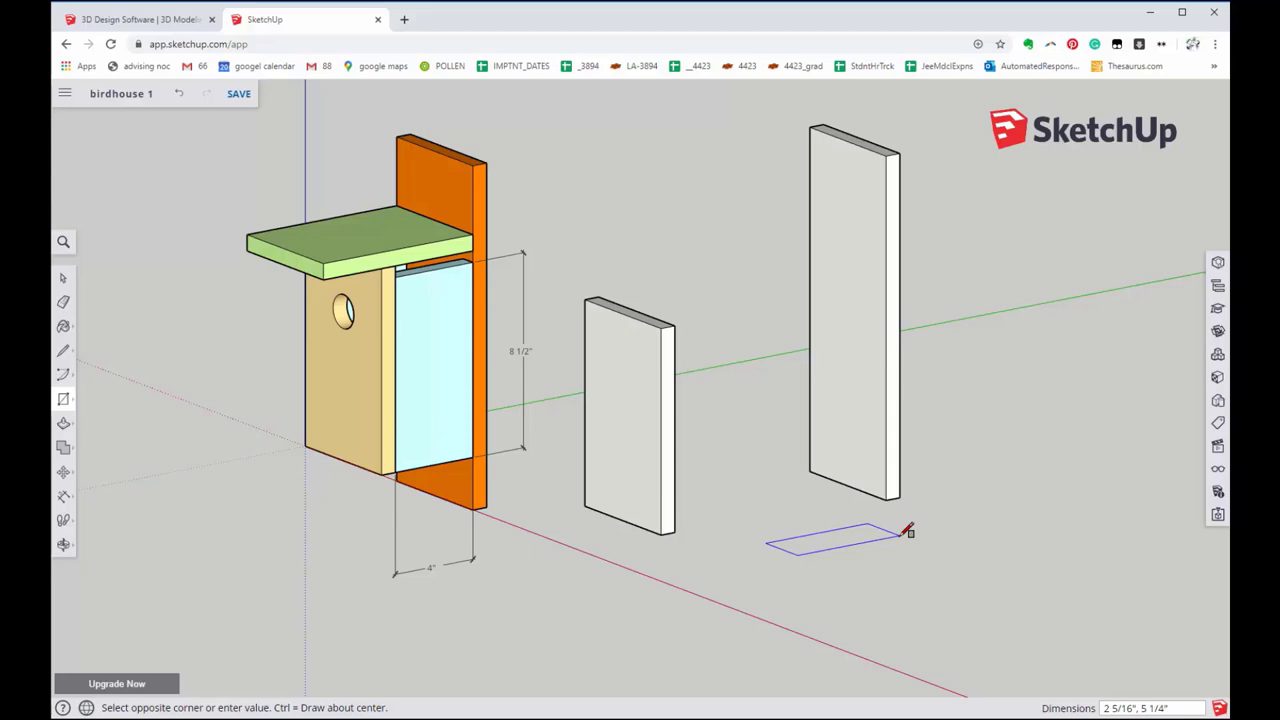
pyautogui.write('0.71,4')
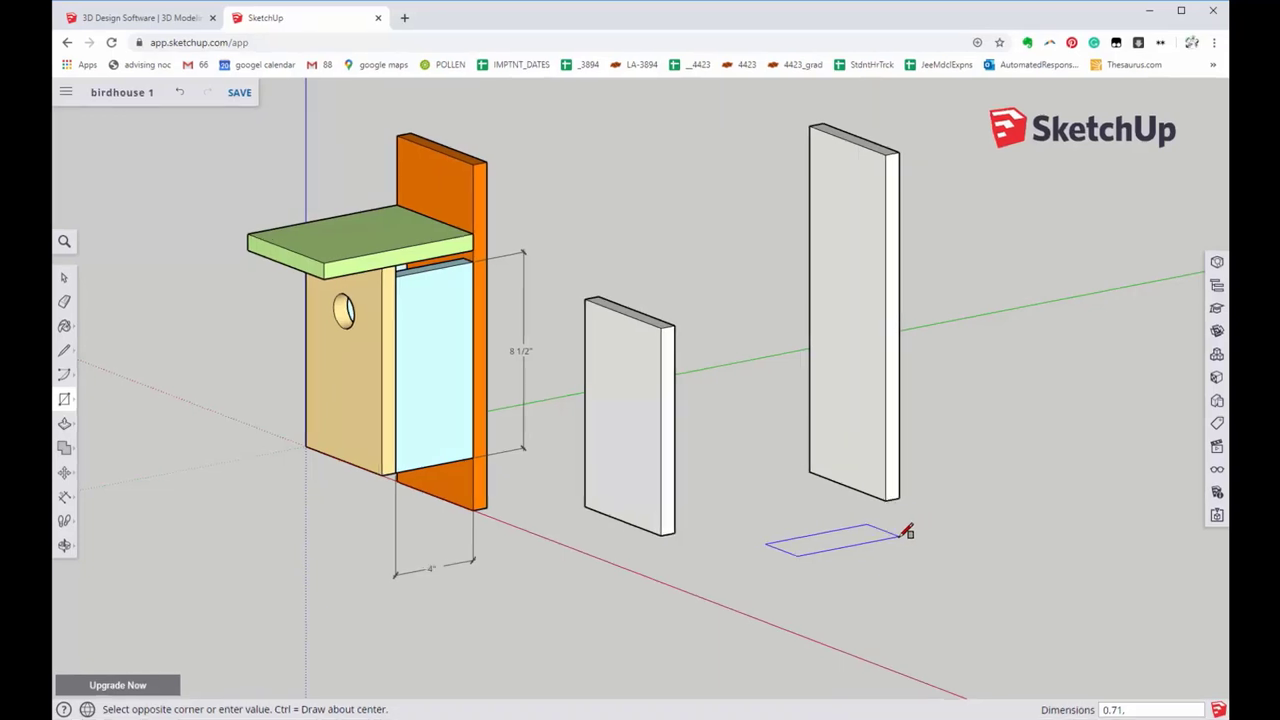
pyautogui.press('Return')
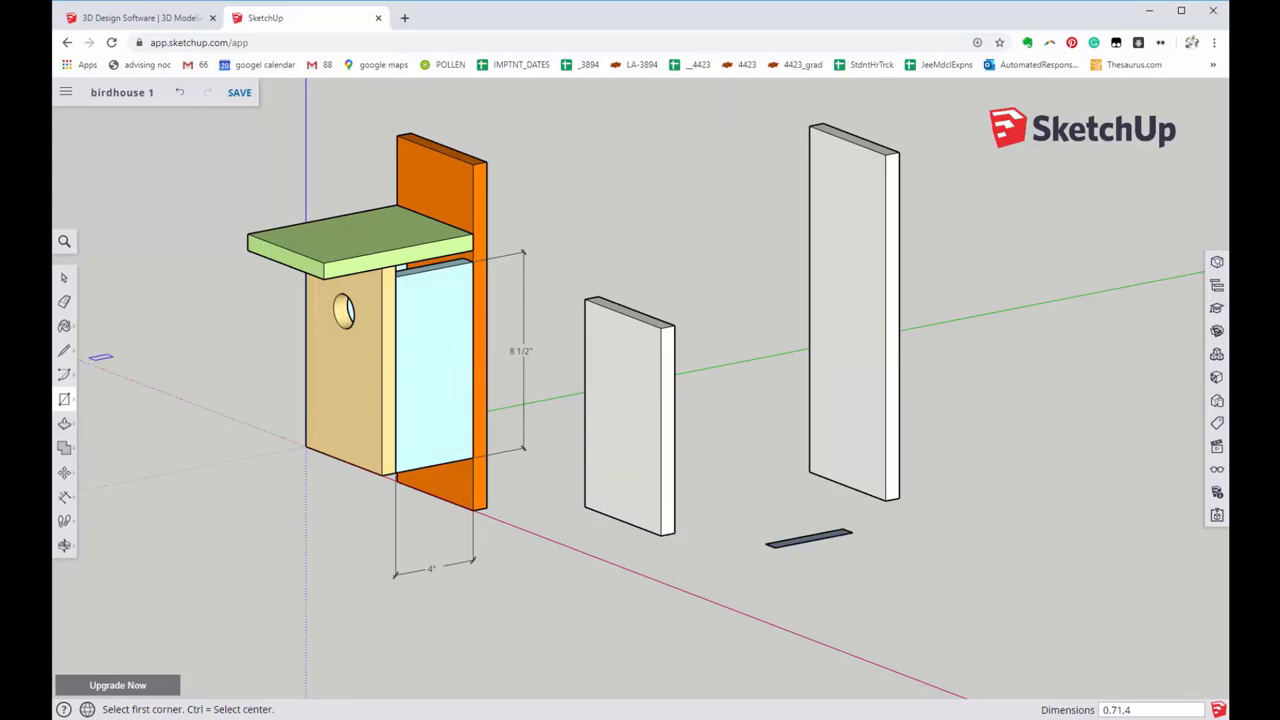
# - Push/Pull the 0.71 by 4 rectangle up into an 8 1/2" tall board
pyautogui.click(64, 423)
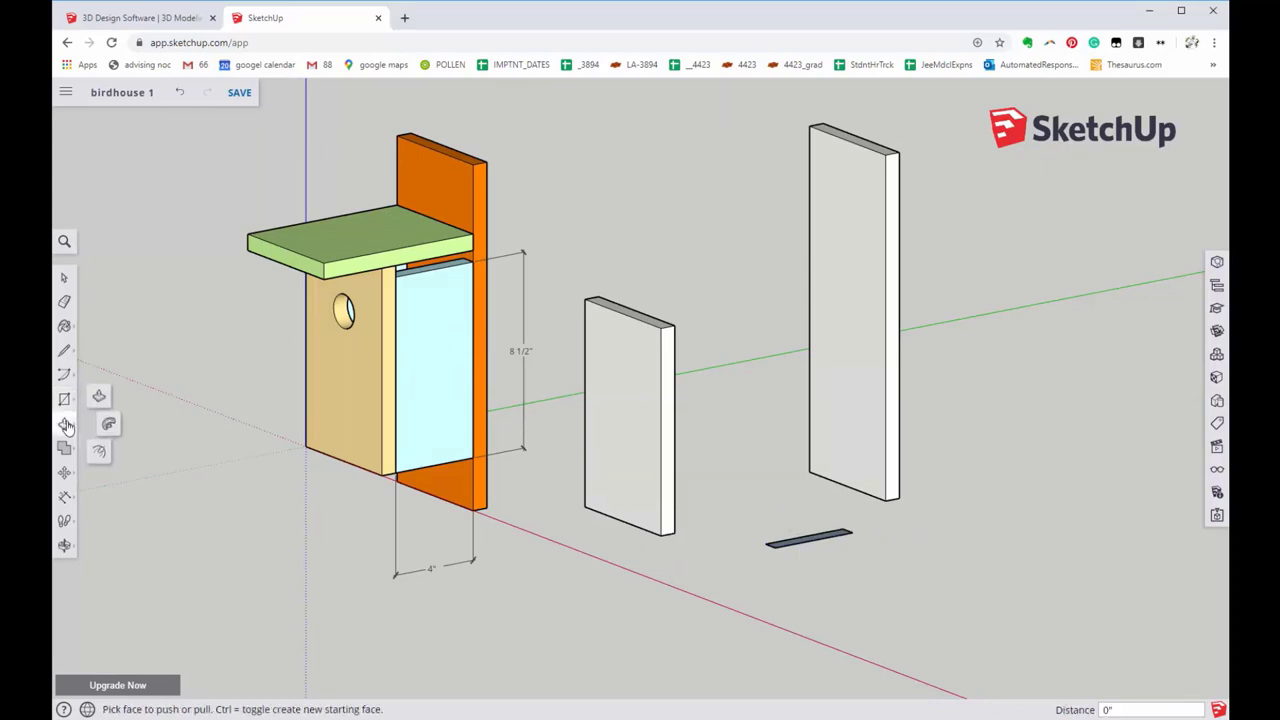
pyautogui.click(100, 396)
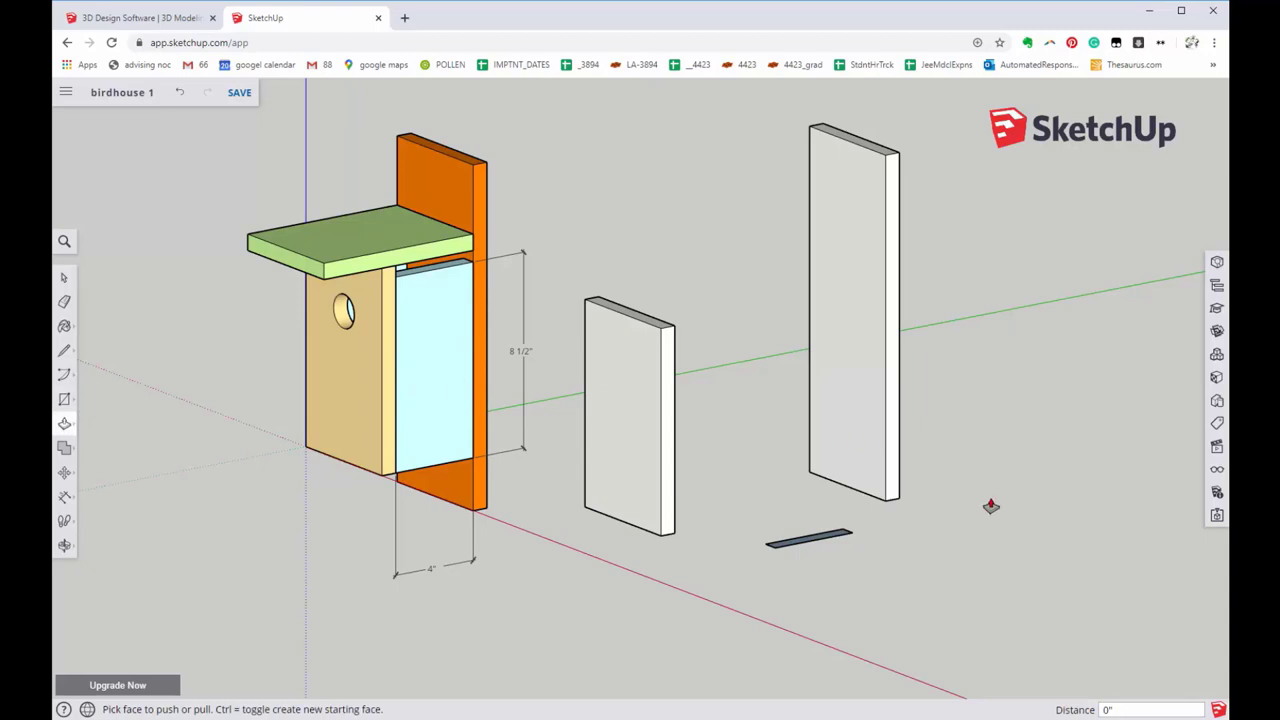
pyautogui.click(818, 537)
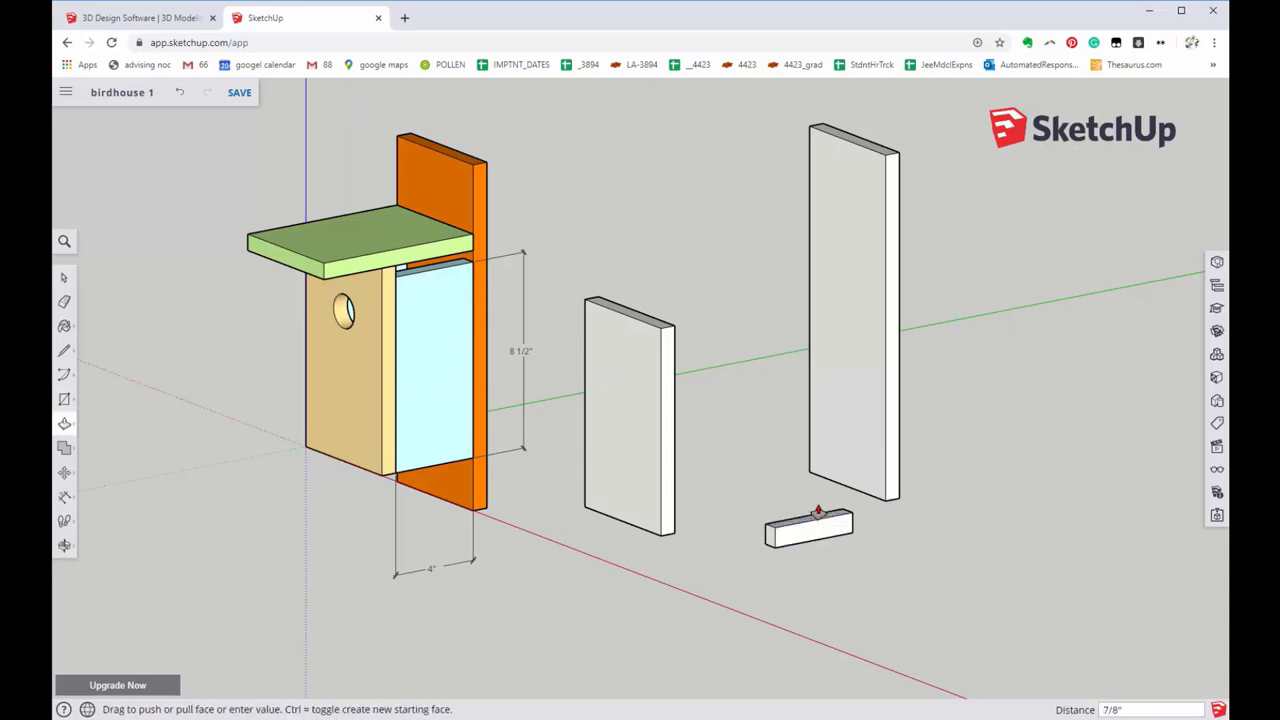
pyautogui.moveTo(818, 541); pyautogui.dragTo(813, 389)
pyautogui.write('8.5')
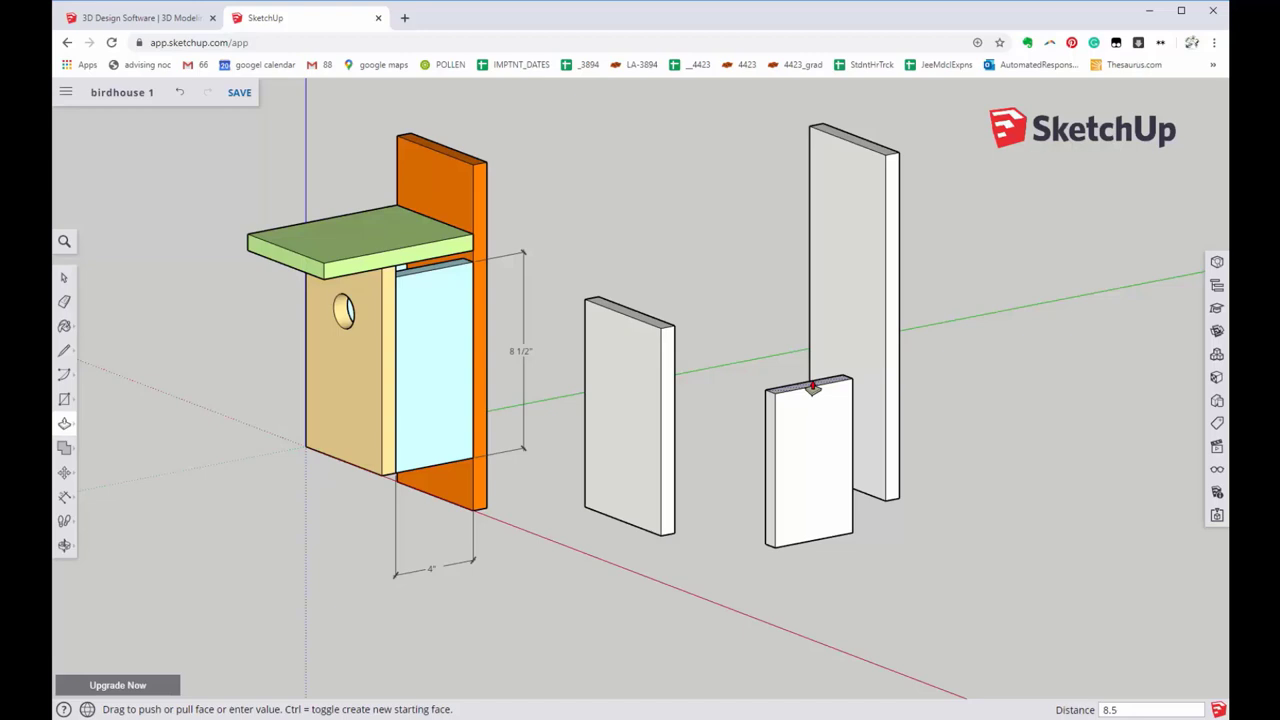
pyautogui.press('Return')
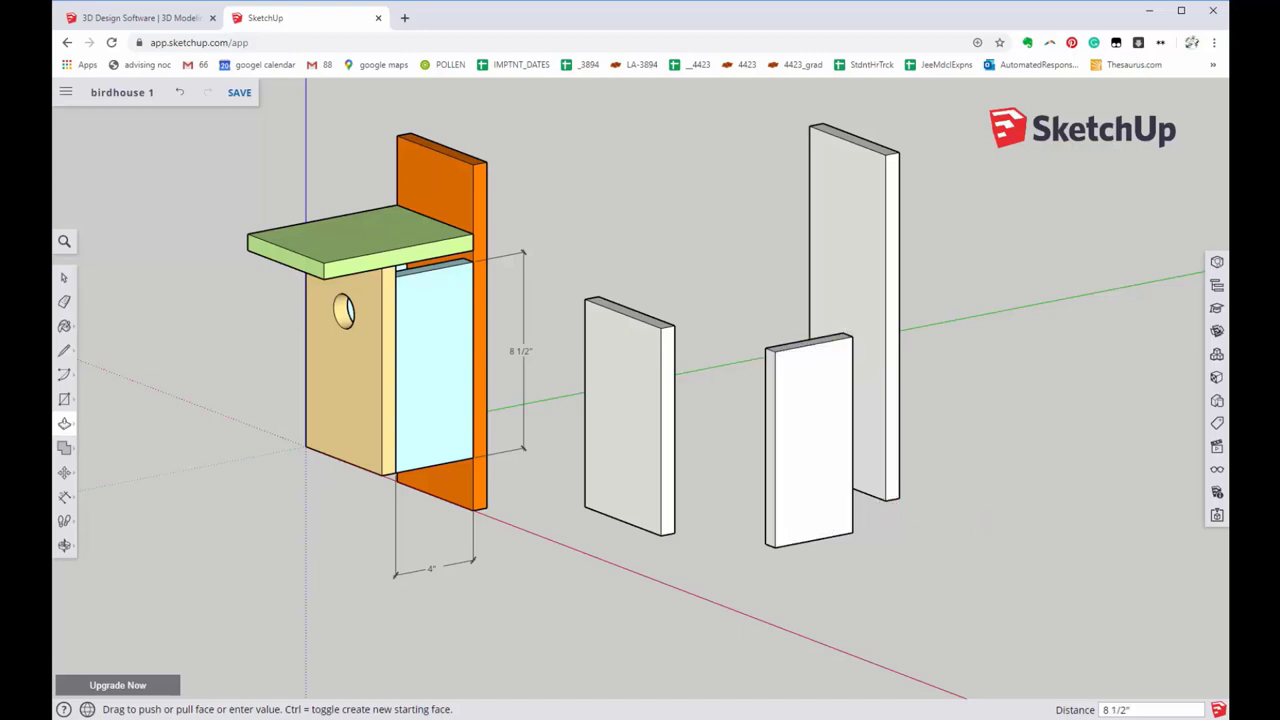
pyautogui.click(64, 280)
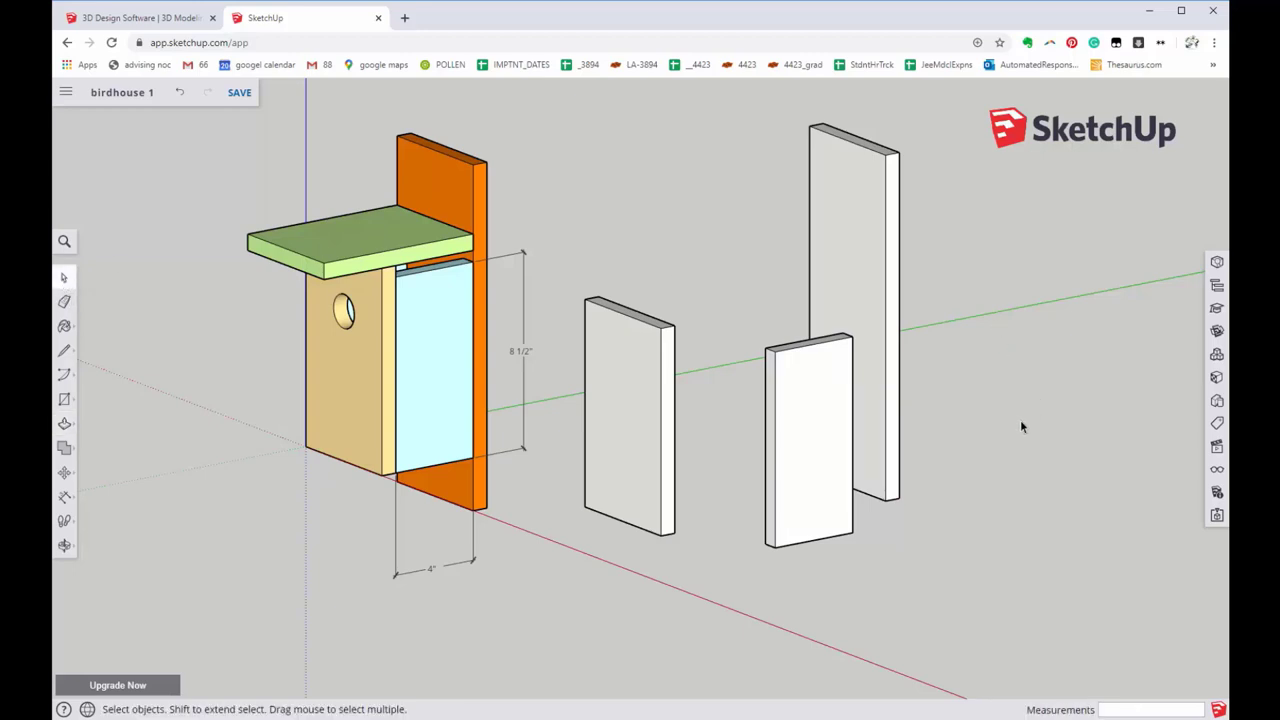
# - Make the 8 1/2" board a component, then clear the selection
pyautogui.click(779, 341)
pyautogui.moveTo(734, 306); pyautogui.dragTo(874, 581)
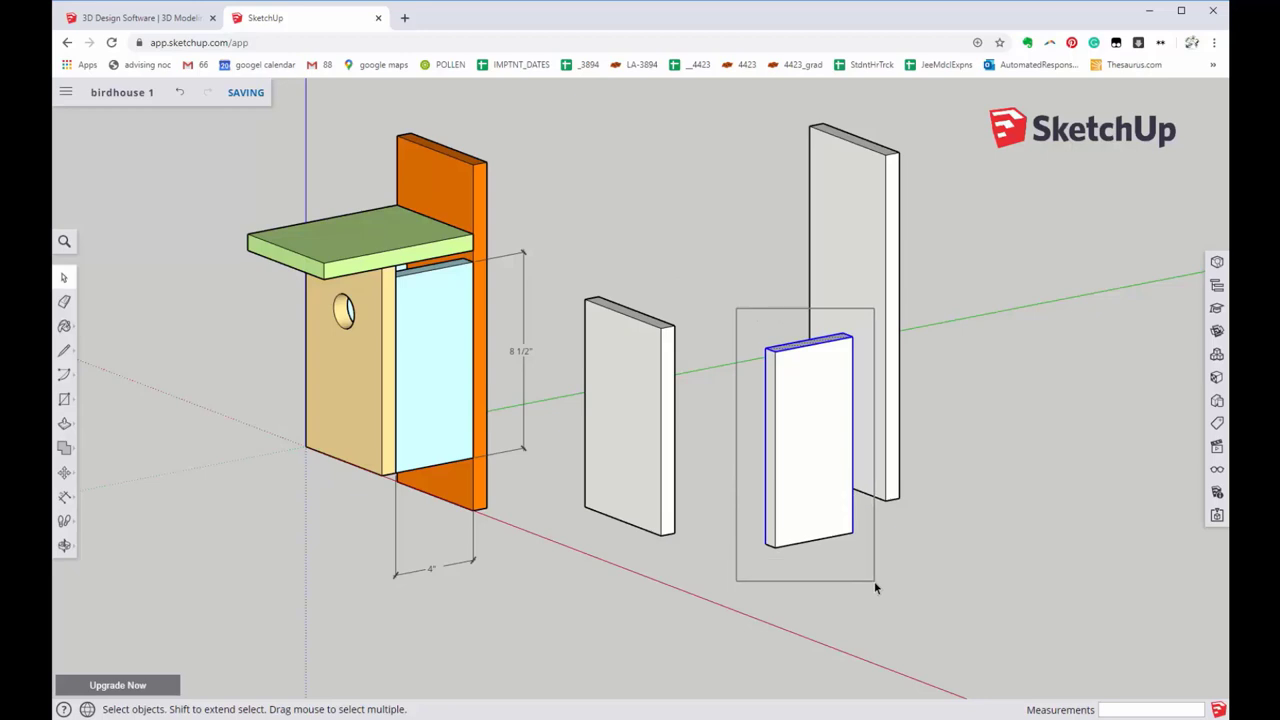
pyautogui.rightClick(810, 449)
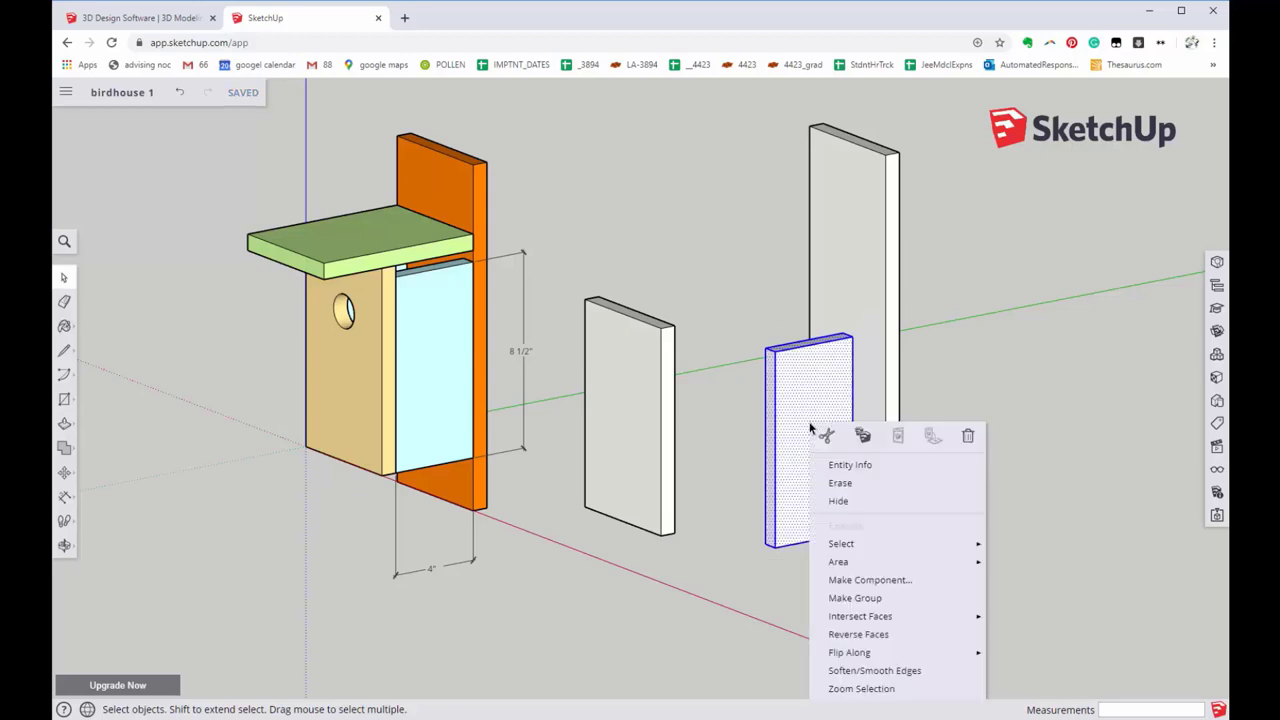
pyautogui.click(852, 581)
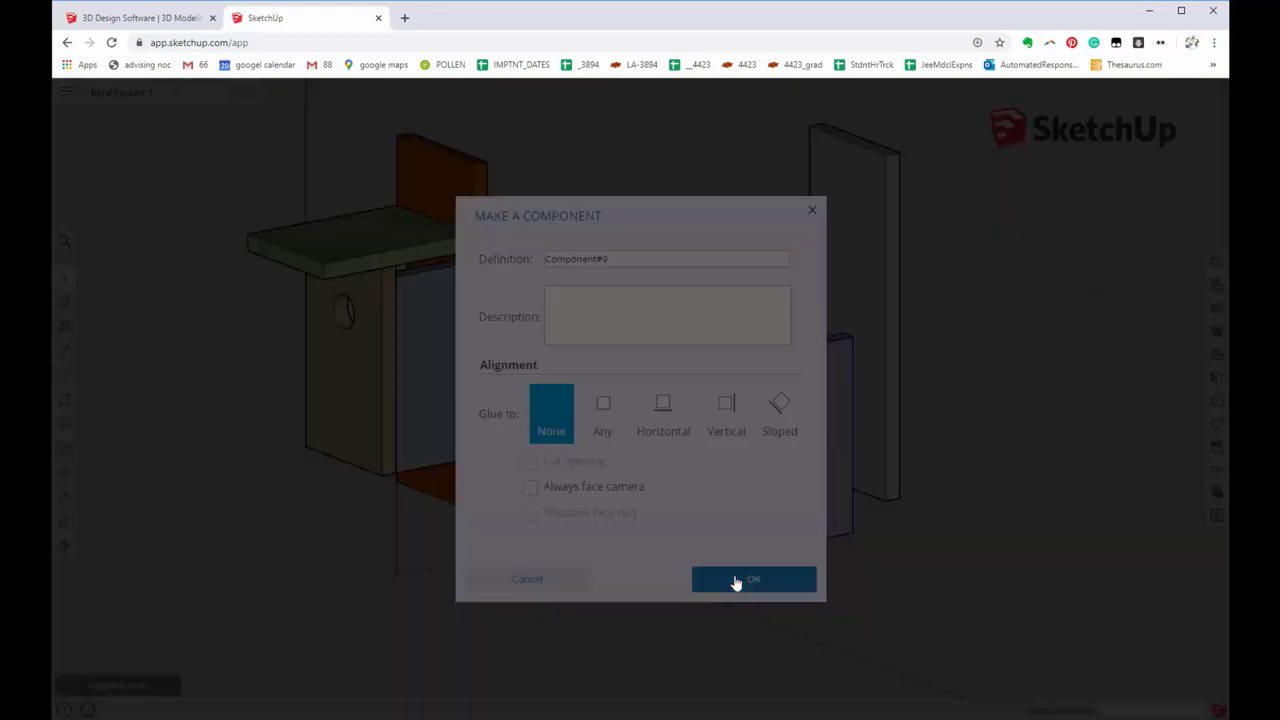
pyautogui.click(736, 580)
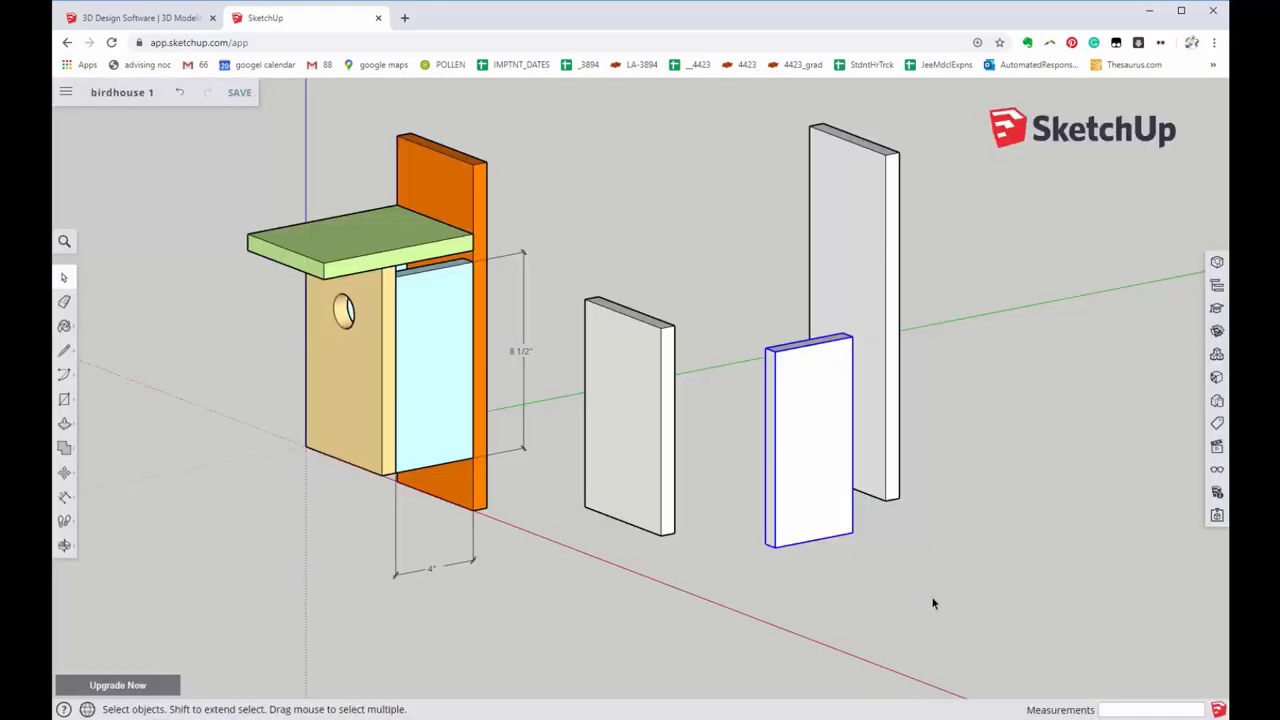
pyautogui.click(918, 534)
pyautogui.moveTo(972, 523)
pyautogui.mouseDown(button='middle')
pyautogui.moveTo(760, 543)
pyautogui.moveTo(849, 560)
pyautogui.moveTo(1000, 550)
pyautogui.mouseUp(button='middle')
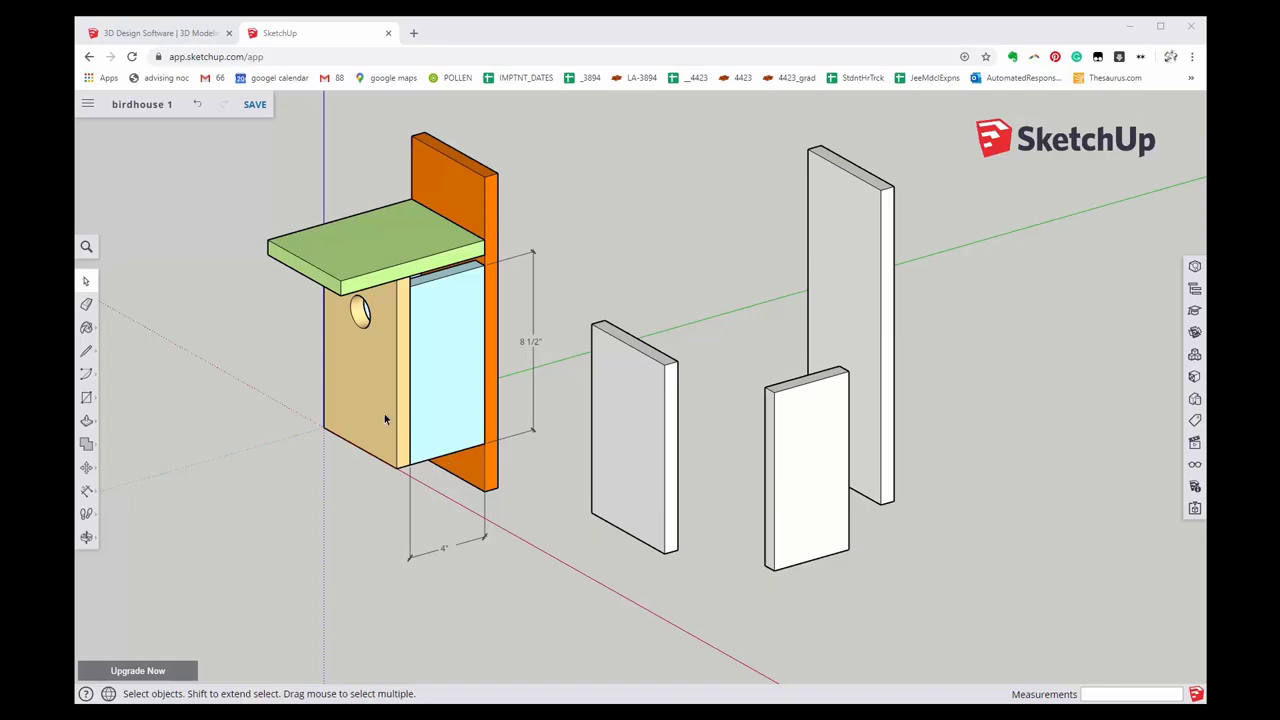
pyautogui.moveTo(360, 386)
pyautogui.mouseDown(button='middle')
pyautogui.moveTo(563, 391)
pyautogui.moveTo(958, 358)
pyautogui.mouseUp(button='middle')
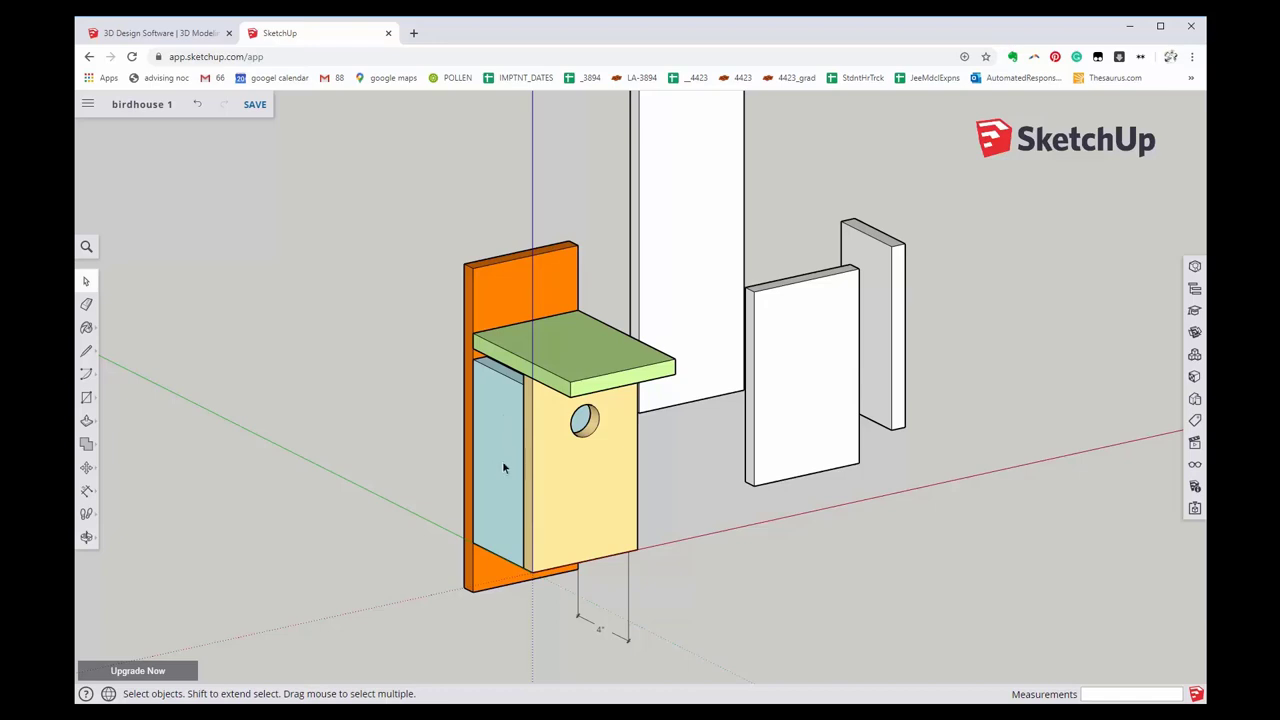
pyautogui.moveTo(677, 500)
pyautogui.mouseDown(button='middle')
pyautogui.moveTo(503, 486)
pyautogui.moveTo(226, 408)
pyautogui.mouseUp(button='middle')
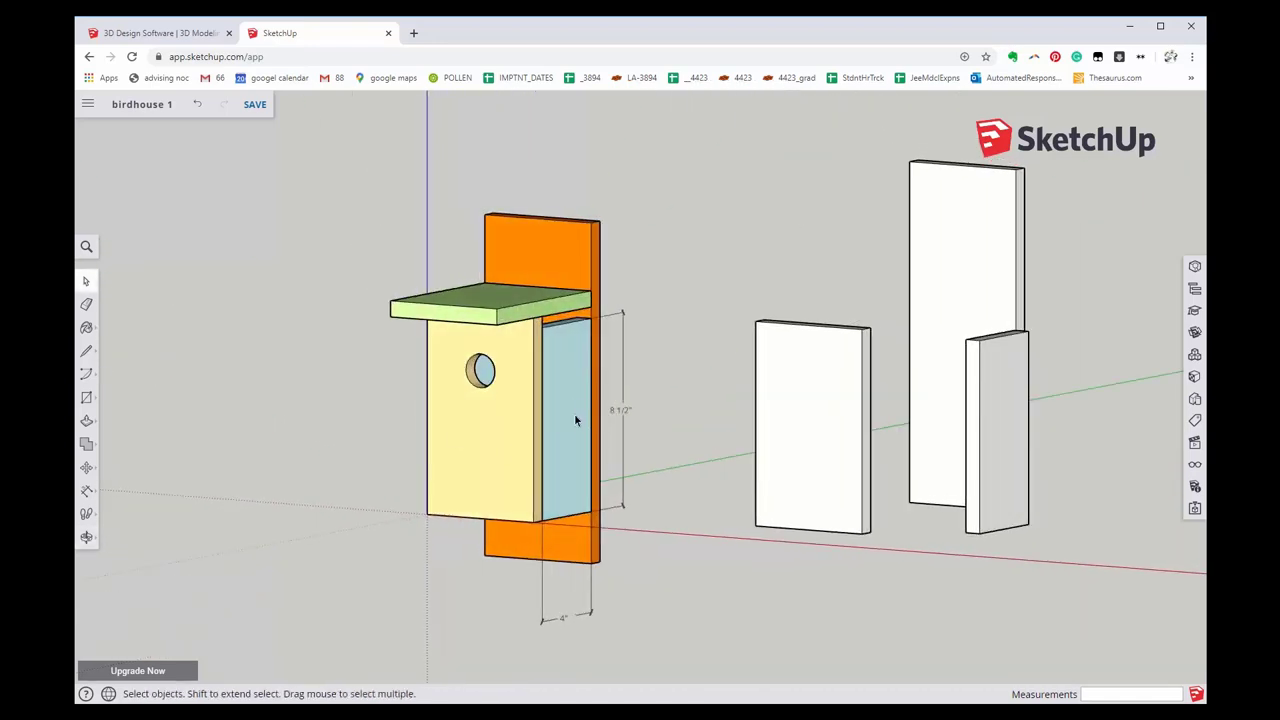
pyautogui.moveTo(677, 424)
pyautogui.mouseDown(button='middle')
pyautogui.moveTo(683, 516)
pyautogui.moveTo(706, 557)
pyautogui.moveTo(760, 557)
pyautogui.moveTo(875, 446)
pyautogui.moveTo(663, 417)
pyautogui.moveTo(703, 394)
pyautogui.moveTo(691, 260)
pyautogui.moveTo(694, 428)
pyautogui.moveTo(691, 360)
pyautogui.mouseUp(button='middle')
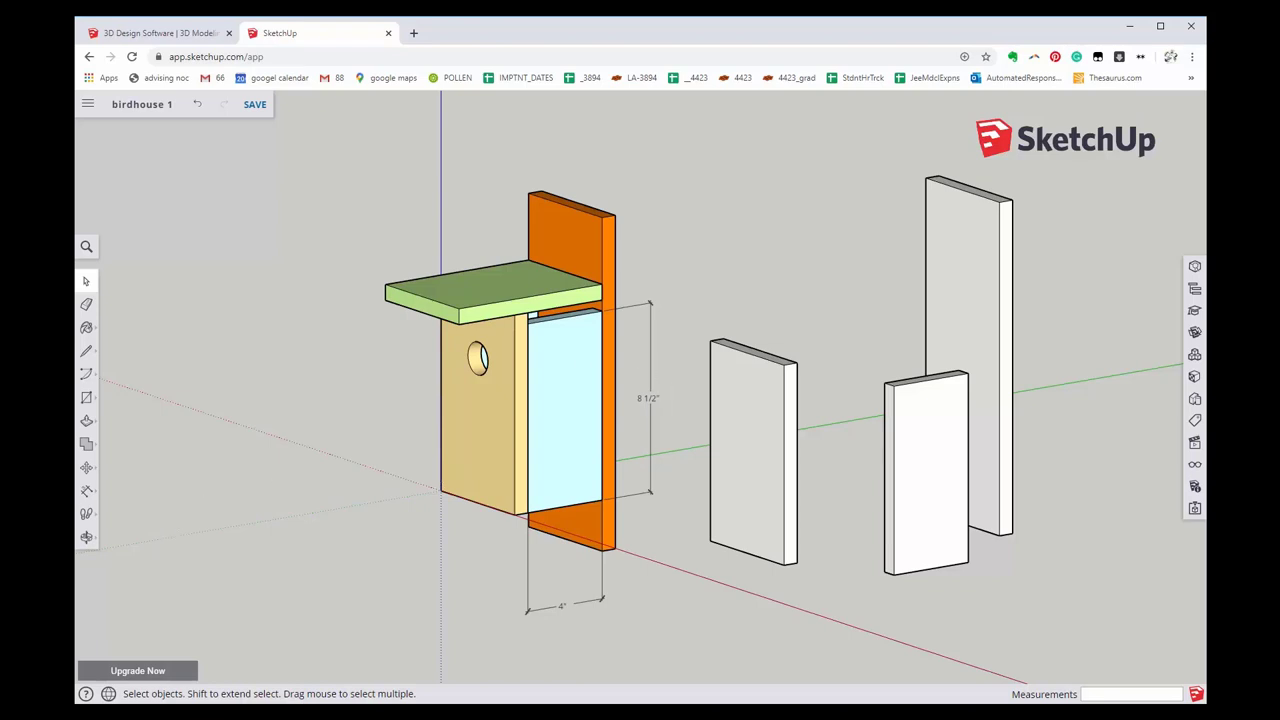
pyautogui.click(87, 539)
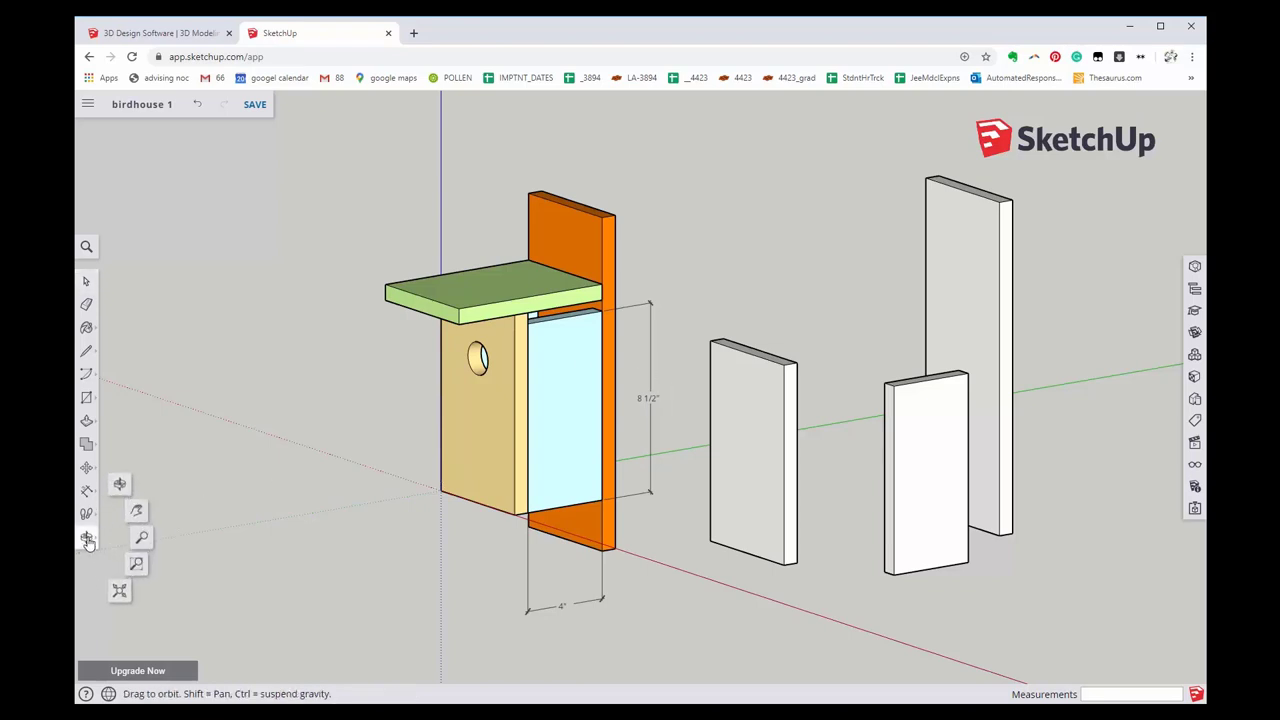
pyautogui.click(124, 485)
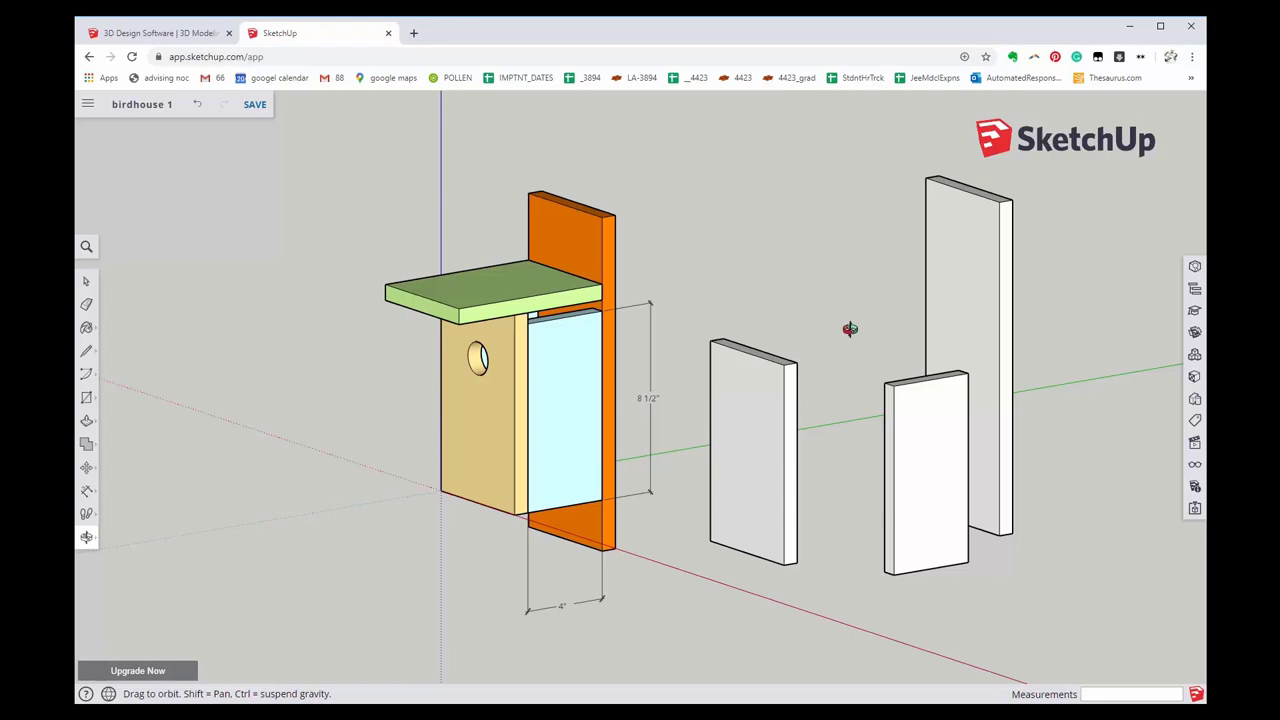
pyautogui.moveTo(872, 321)
pyautogui.mouseDown()
pyautogui.moveTo(480, 314)
pyautogui.moveTo(796, 328)
pyautogui.moveTo(1000, 309)
pyautogui.moveTo(498, 322)
pyautogui.moveTo(945, 322)
pyautogui.mouseUp()
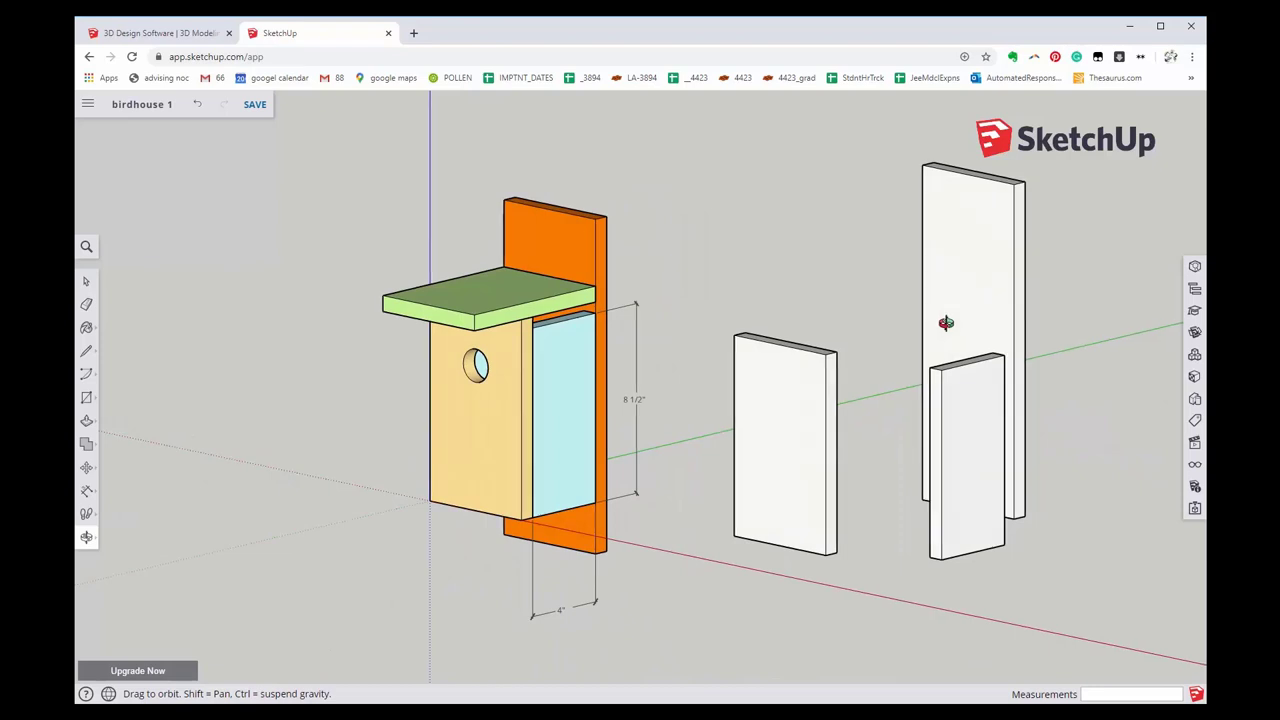
pyautogui.moveTo(943, 329)
pyautogui.mouseDown()
pyautogui.moveTo(931, 502)
pyautogui.moveTo(929, 171)
pyautogui.moveTo(920, 520)
pyautogui.moveTo(929, 243)
pyautogui.moveTo(914, 114)
pyautogui.mouseUp()
pyautogui.moveTo(909, 183)
pyautogui.mouseDown()
pyautogui.moveTo(909, 354)
pyautogui.moveTo(914, 340)
pyautogui.moveTo(730, 502)
pyautogui.moveTo(1049, 306)
pyautogui.moveTo(769, 277)
pyautogui.moveTo(742, 424)
pyautogui.moveTo(931, 309)
pyautogui.moveTo(880, 249)
pyautogui.moveTo(703, 200)
pyautogui.moveTo(603, 275)
pyautogui.moveTo(709, 426)
pyautogui.moveTo(914, 423)
pyautogui.moveTo(1006, 363)
pyautogui.moveTo(866, 421)
pyautogui.moveTo(921, 408)
pyautogui.mouseUp()
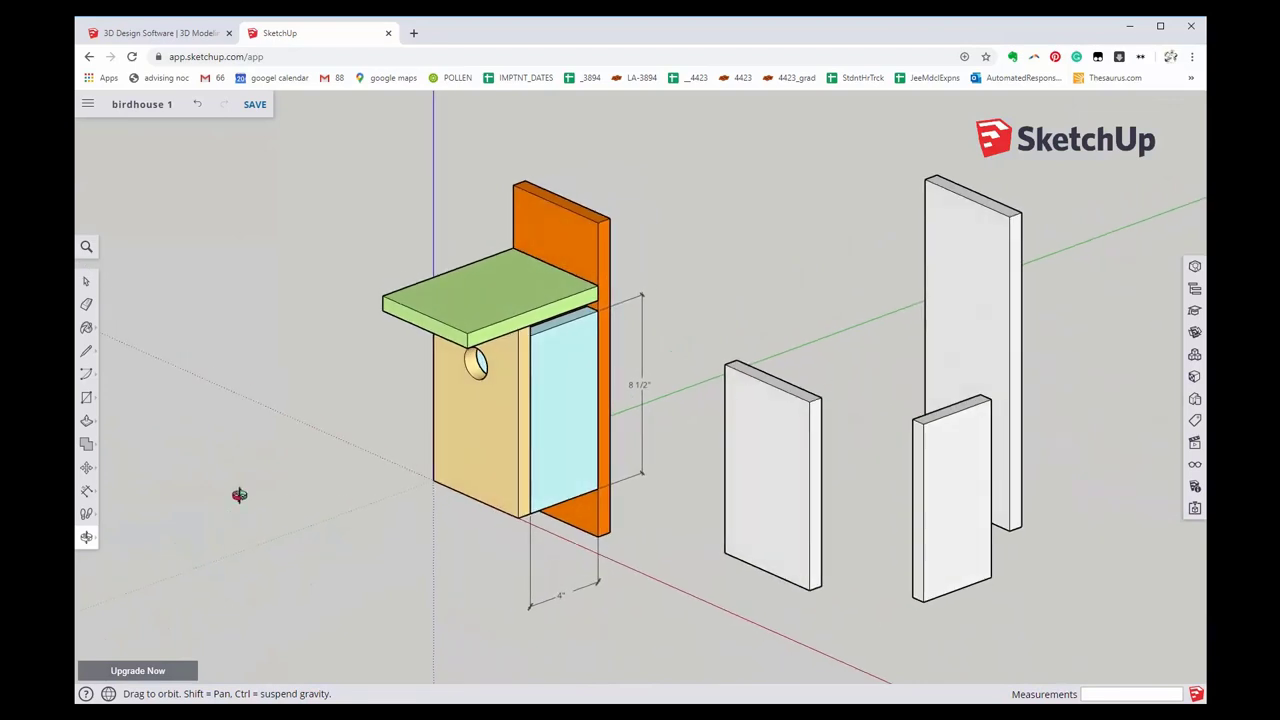
pyautogui.click(86, 540)
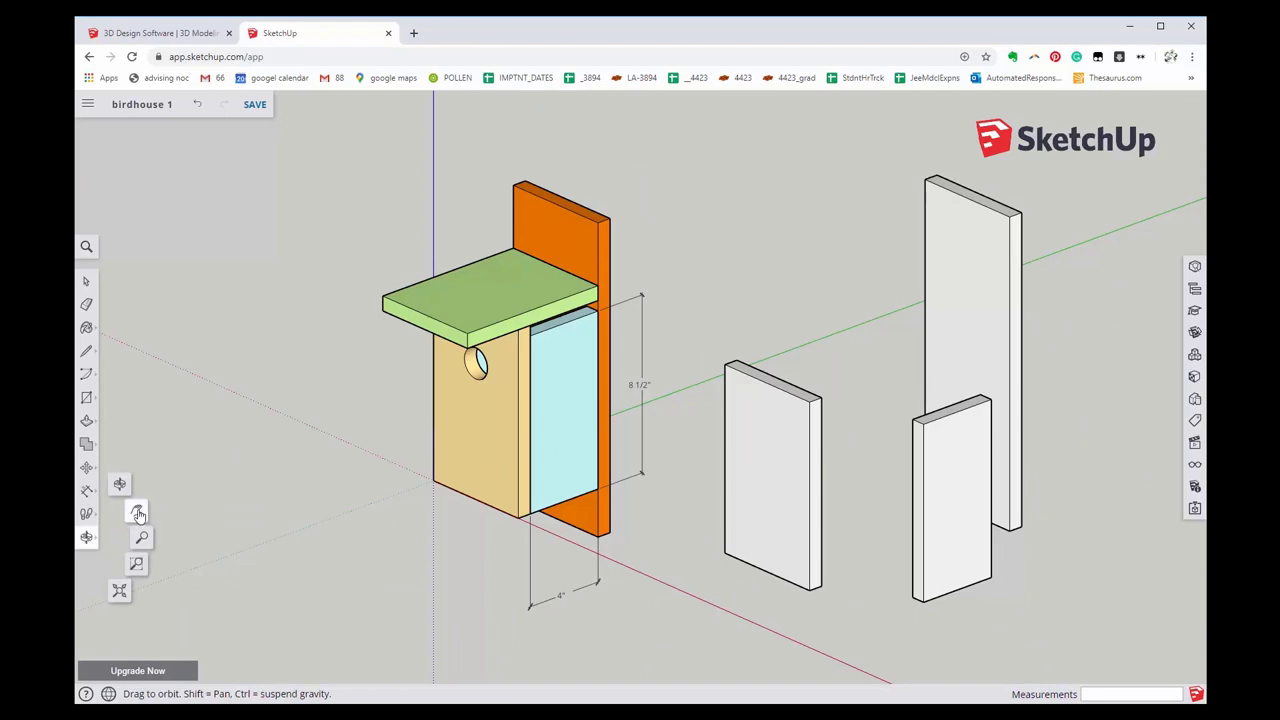
pyautogui.click(138, 515)
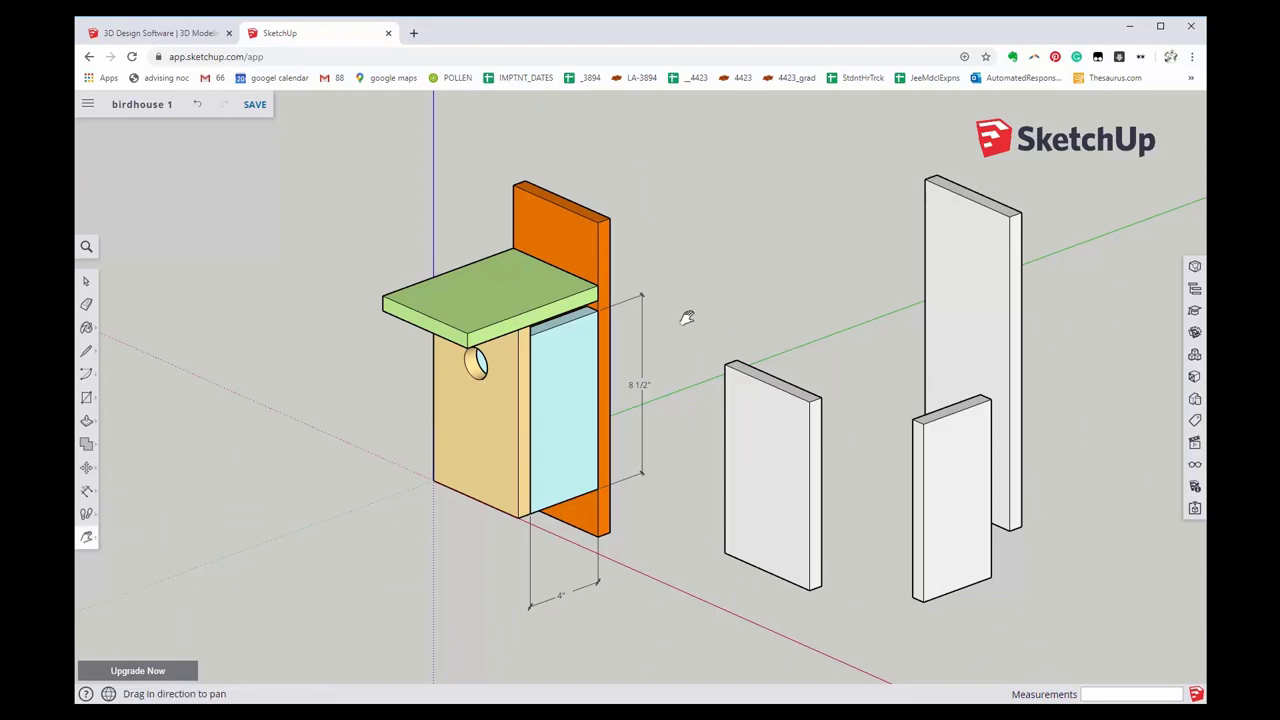
pyautogui.moveTo(685, 326)
pyautogui.mouseDown()
pyautogui.moveTo(960, 309)
pyautogui.moveTo(826, 297)
pyautogui.moveTo(683, 326)
pyautogui.moveTo(523, 323)
pyautogui.moveTo(849, 316)
pyautogui.moveTo(586, 336)
pyautogui.moveTo(491, 329)
pyautogui.moveTo(797, 334)
pyautogui.moveTo(1060, 309)
pyautogui.moveTo(708, 320)
pyautogui.moveTo(449, 309)
pyautogui.moveTo(675, 317)
pyautogui.mouseUp()
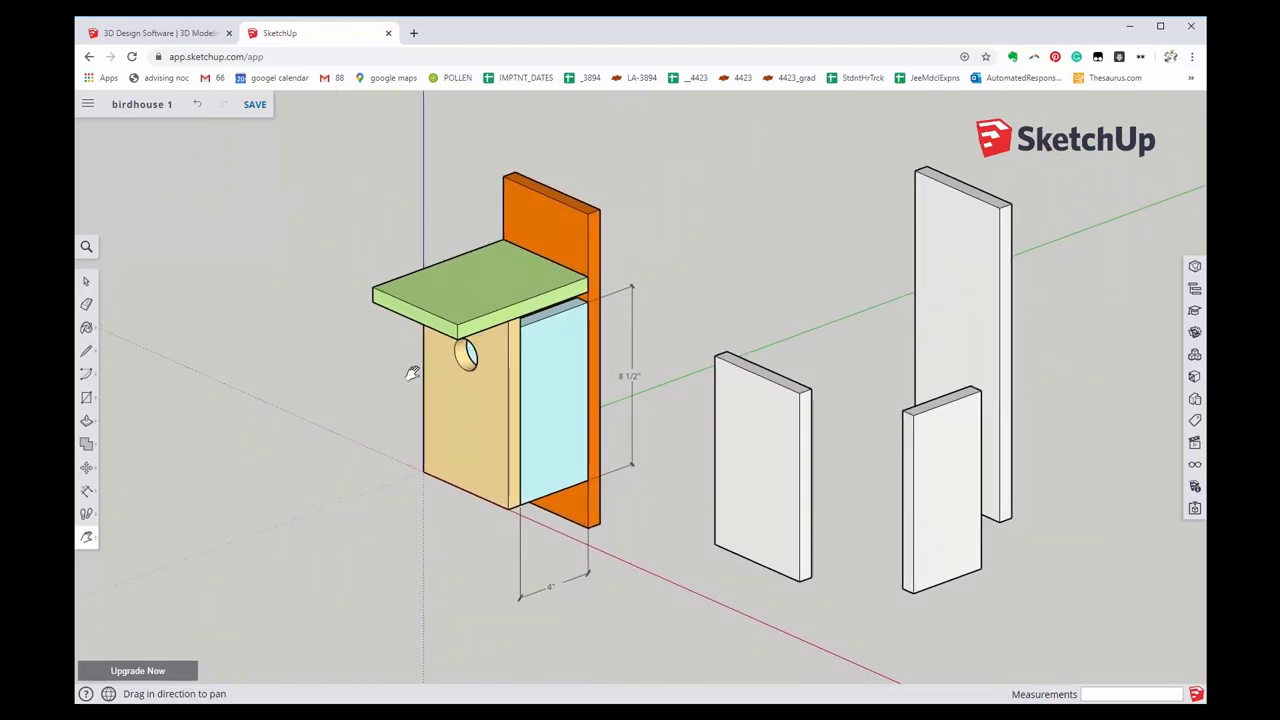
pyautogui.moveTo(749, 200)
pyautogui.mouseDown()
pyautogui.moveTo(743, 420)
pyautogui.moveTo(758, 193)
pyautogui.moveTo(751, 274)
pyautogui.moveTo(714, 240)
pyautogui.mouseUp()
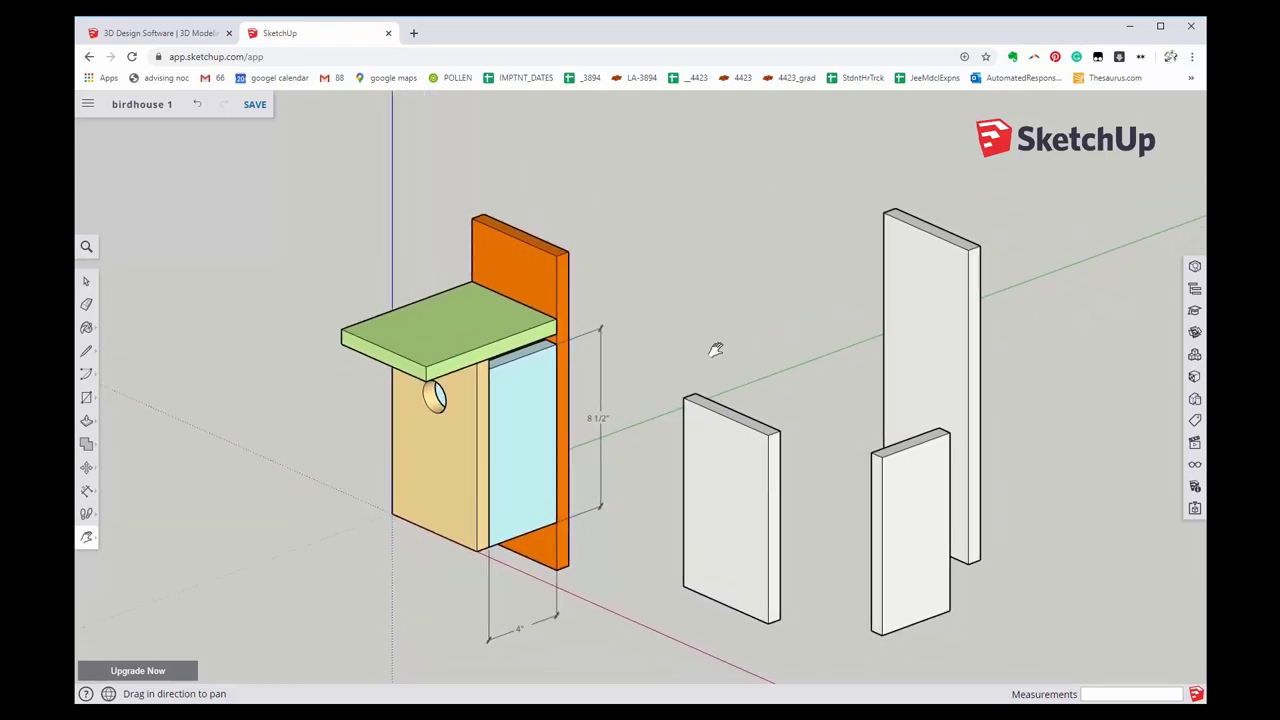
pyautogui.moveTo(716, 350)
pyautogui.mouseDown()
pyautogui.moveTo(661, 311)
pyautogui.moveTo(535, 318)
pyautogui.mouseUp()
pyautogui.moveTo(651, 320)
pyautogui.mouseDown()
pyautogui.moveTo(600, 297)
pyautogui.moveTo(722, 332)
pyautogui.moveTo(674, 323)
pyautogui.moveTo(676, 334)
pyautogui.moveTo(676, 318)
pyautogui.mouseUp()
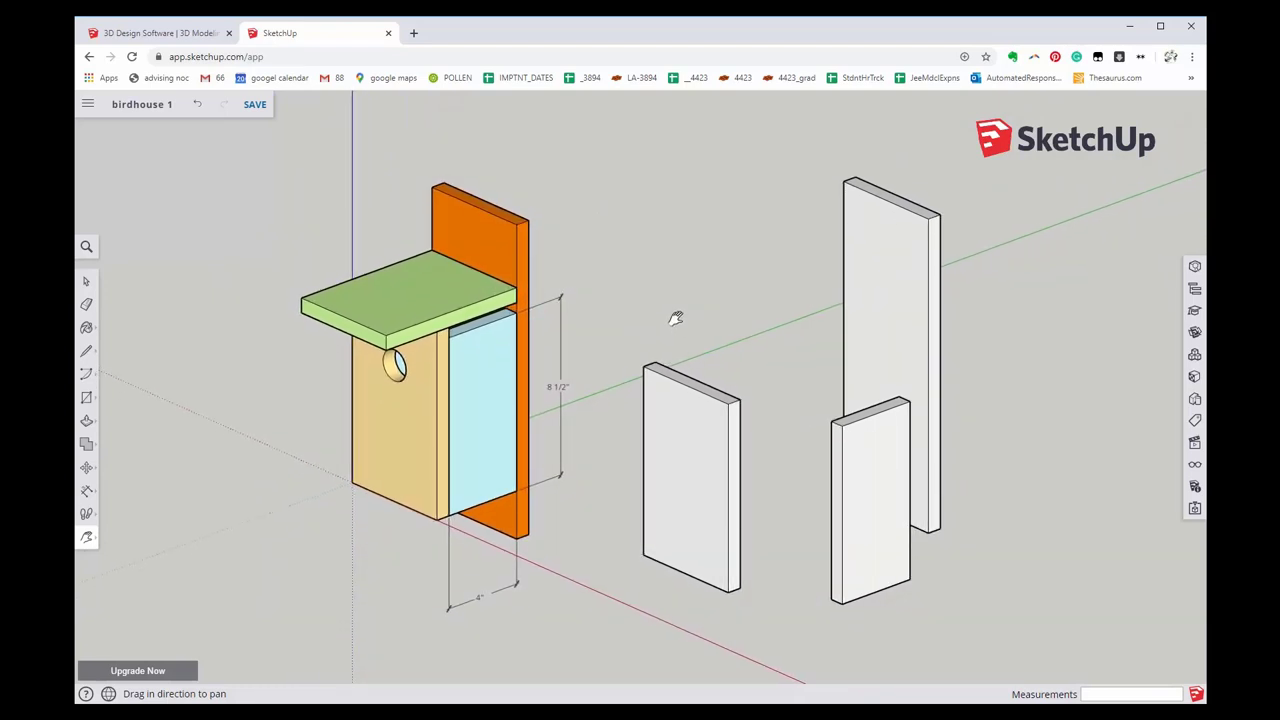
# - Orbit around the birdhouse and three boards, including from below, then return to Select
pyautogui.click(87, 540)
pyautogui.click(119, 486)
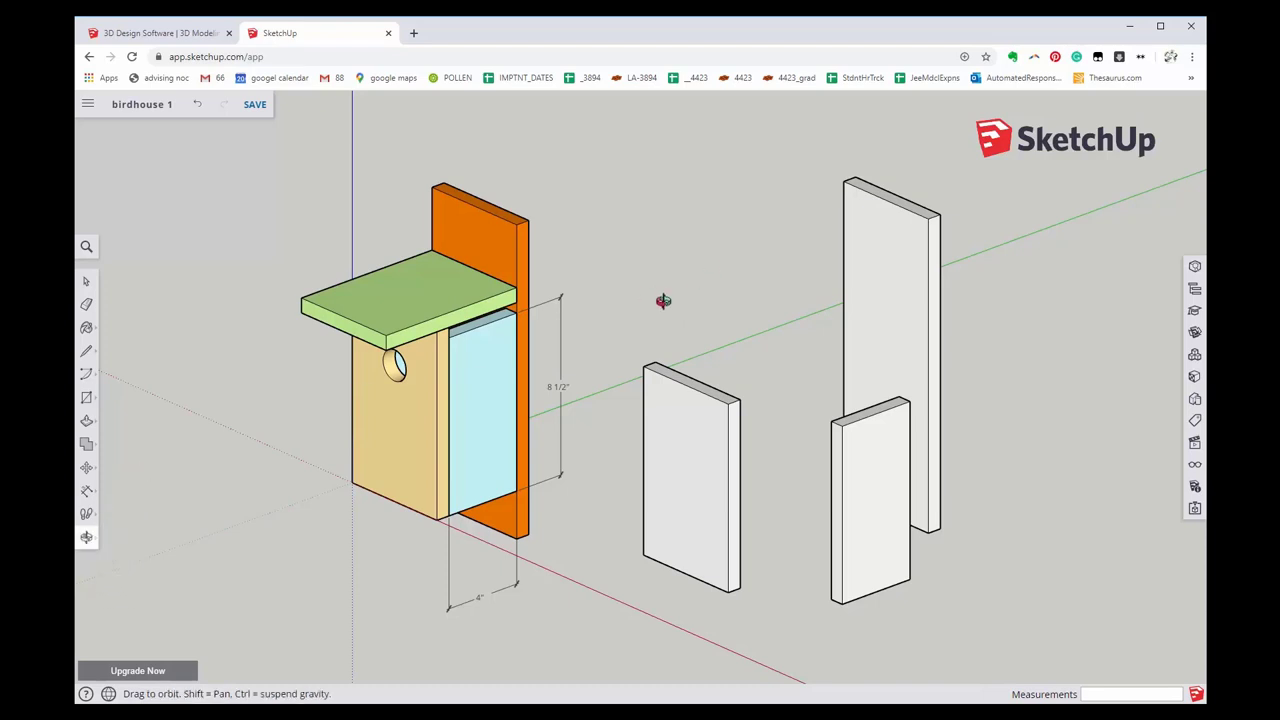
pyautogui.moveTo(617, 323)
pyautogui.mouseDown()
pyautogui.moveTo(1028, 310)
pyautogui.moveTo(1131, 277)
pyautogui.mouseUp()
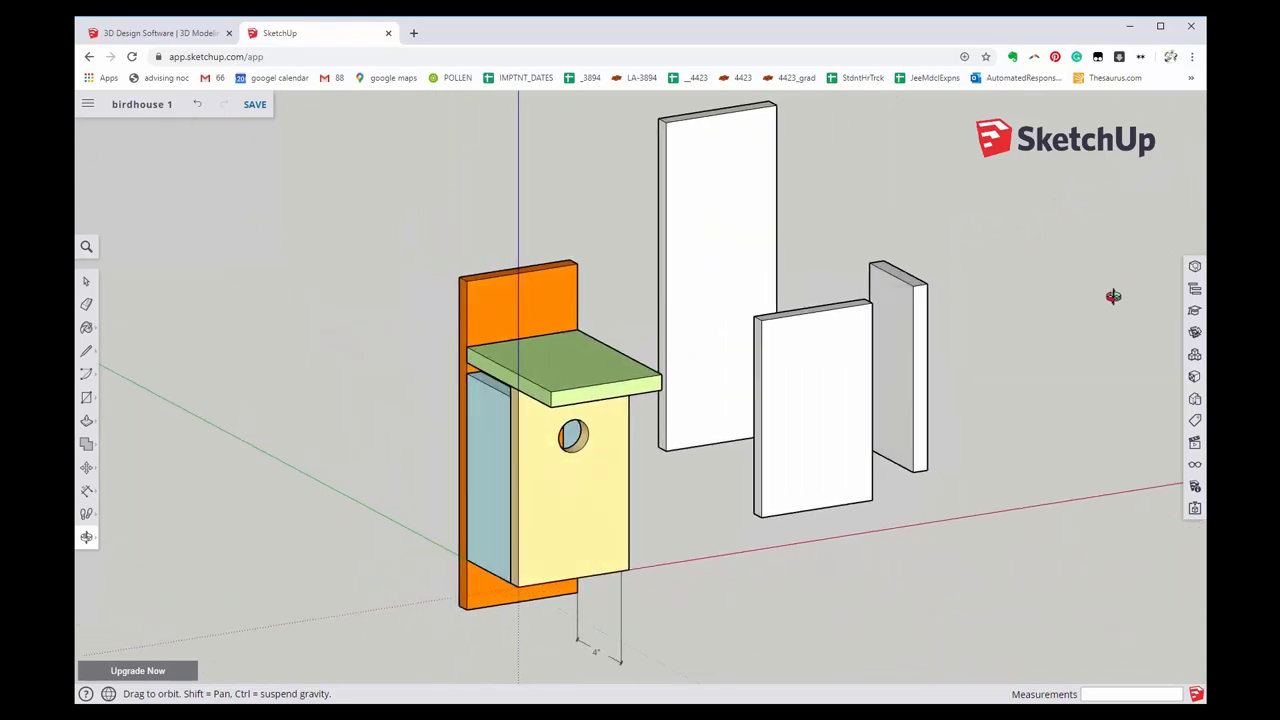
pyautogui.moveTo(997, 420)
pyautogui.mouseDown()
pyautogui.moveTo(960, 163)
pyautogui.moveTo(949, 443)
pyautogui.mouseUp()
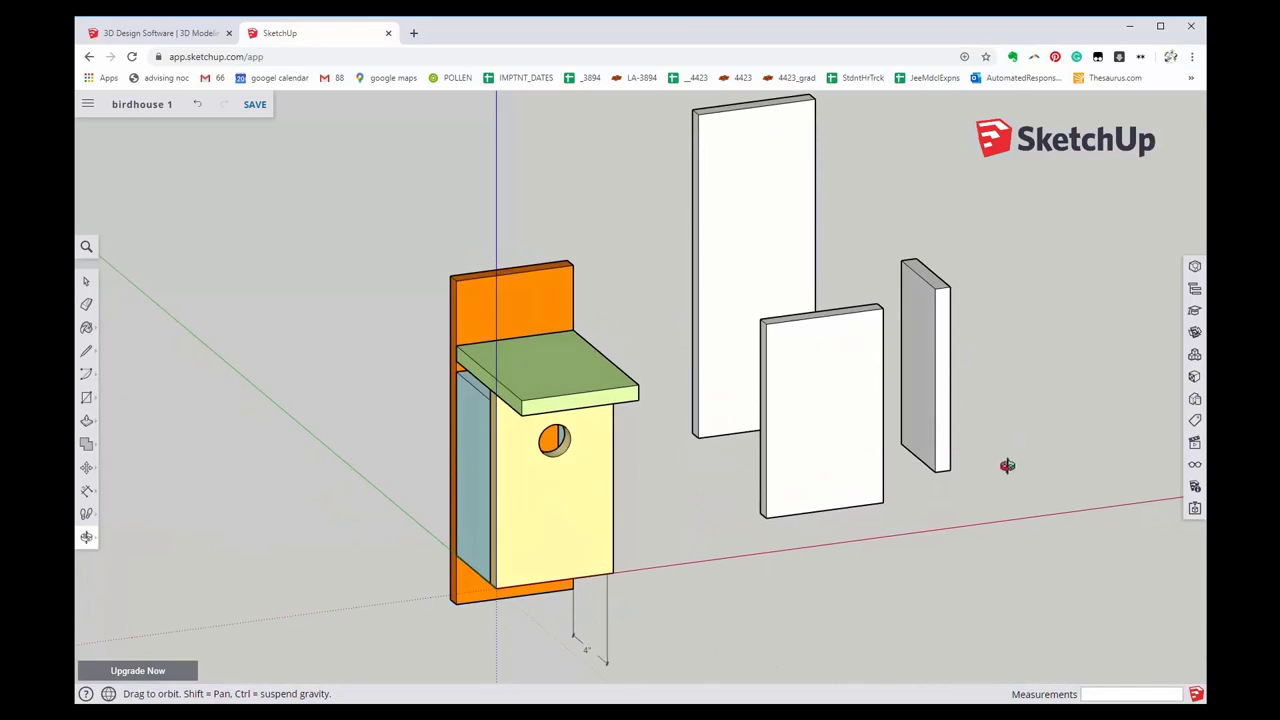
pyautogui.moveTo(1071, 451)
pyautogui.mouseDown()
pyautogui.moveTo(1057, 464)
pyautogui.moveTo(1059, 419)
pyautogui.mouseUp()
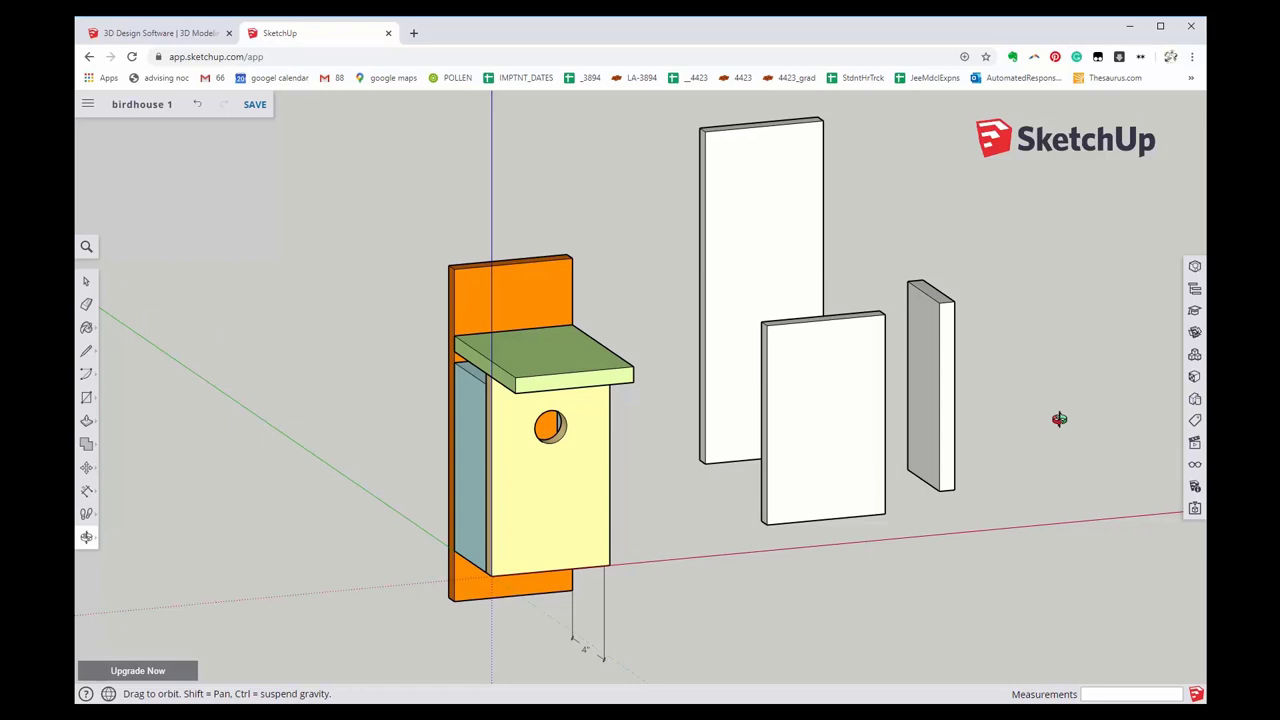
pyautogui.moveTo(1059, 419)
pyautogui.mouseDown()
pyautogui.moveTo(973, 452)
pyautogui.moveTo(728, 497)
pyautogui.moveTo(766, 491)
pyautogui.moveTo(200, 517)
pyautogui.mouseUp()
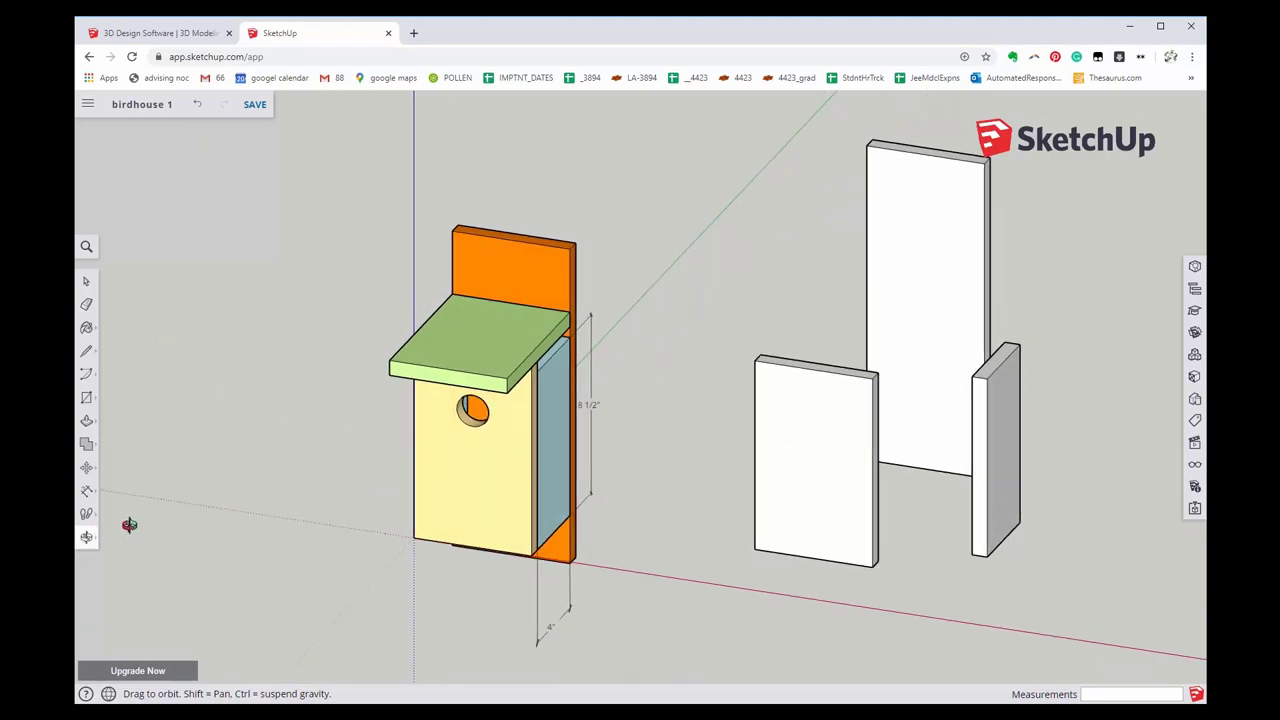
pyautogui.press('space')
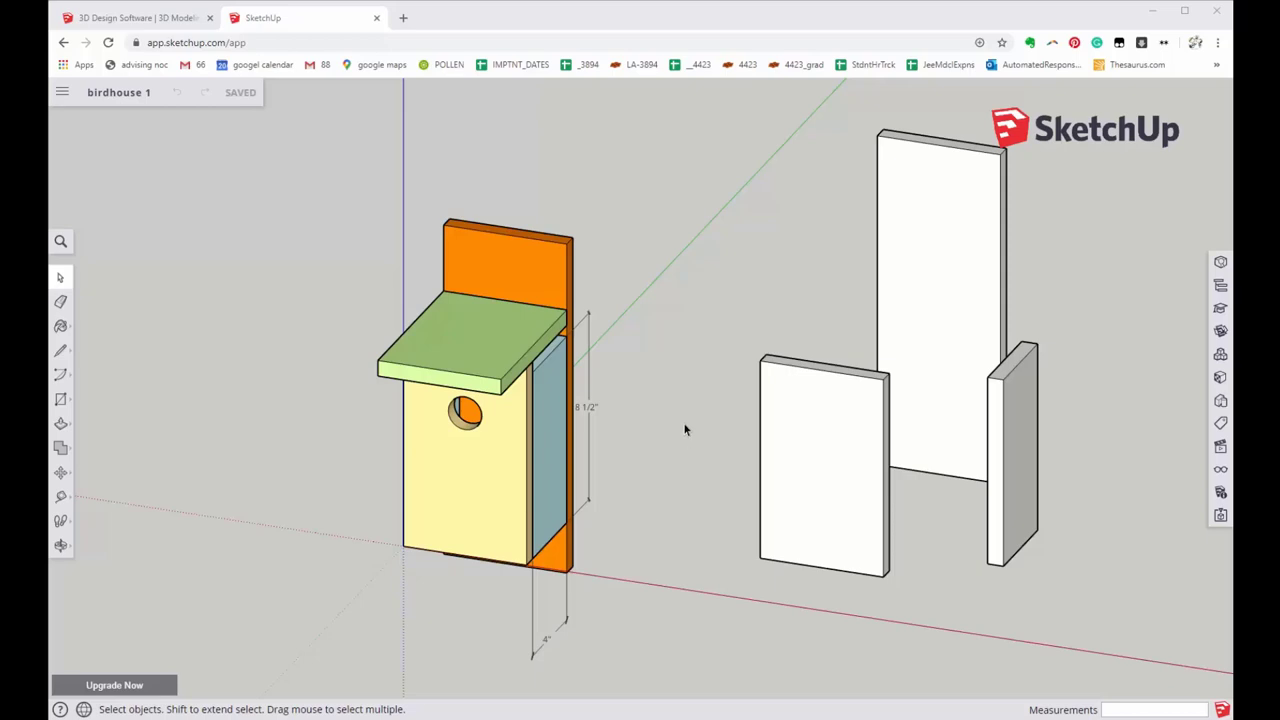
pyautogui.press('o')
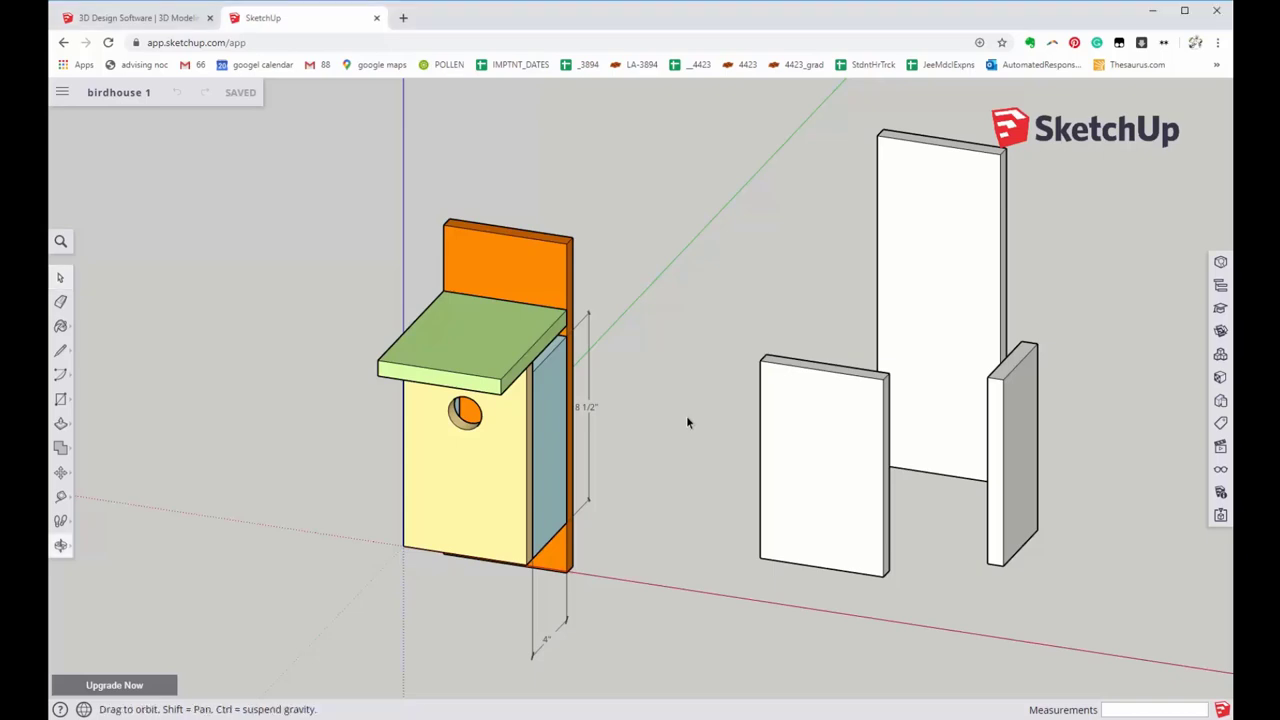
pyautogui.moveTo(686, 422)
pyautogui.mouseDown()
pyautogui.moveTo(505, 442)
pyautogui.moveTo(749, 451)
pyautogui.moveTo(959, 391)
pyautogui.moveTo(1037, 274)
pyautogui.moveTo(1034, 166)
pyautogui.moveTo(957, 106)
pyautogui.moveTo(866, 194)
pyautogui.moveTo(731, 411)
pyautogui.moveTo(683, 460)
pyautogui.moveTo(634, 466)
pyautogui.mouseUp()
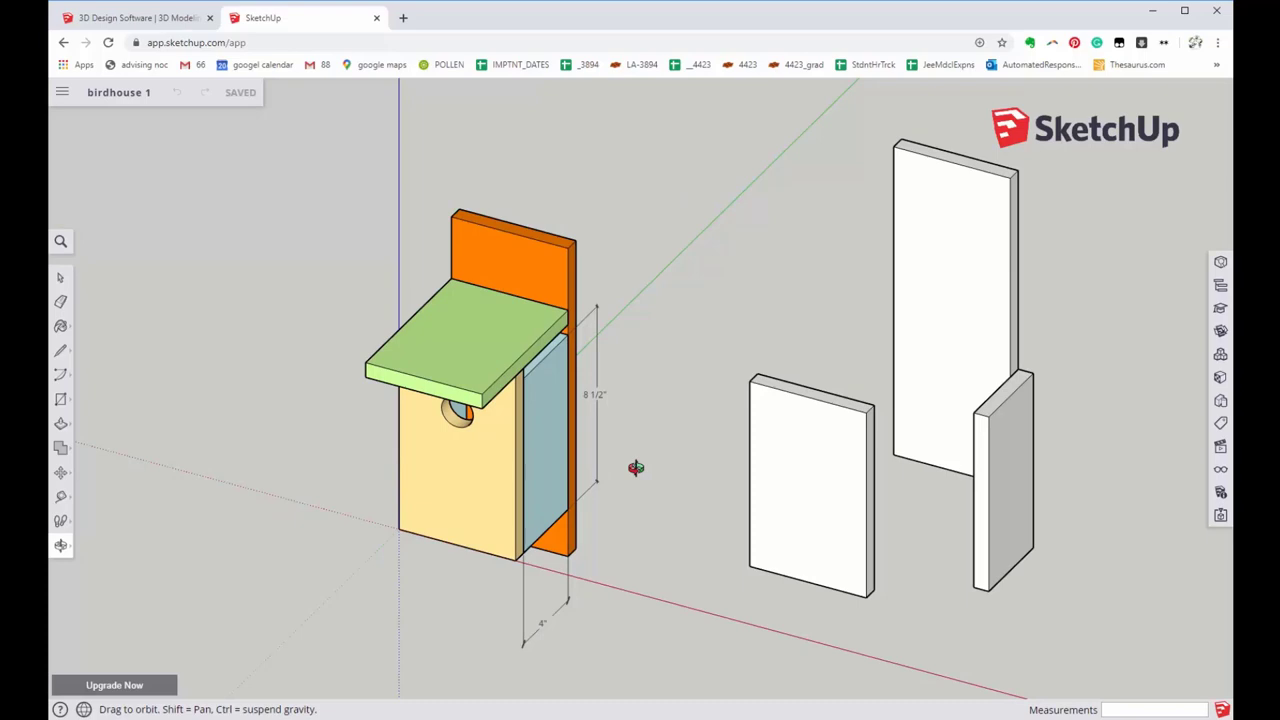
pyautogui.moveTo(646, 463)
pyautogui.keyDown('shift'); pyautogui.mouseDown()
pyautogui.moveTo(780, 449)
pyautogui.moveTo(448, 478)
pyautogui.moveTo(631, 474)
pyautogui.moveTo(443, 346)
pyautogui.moveTo(423, 509)
pyautogui.moveTo(592, 455)
pyautogui.moveTo(522, 466)
pyautogui.mouseUp(); pyautogui.keyUp('shift')
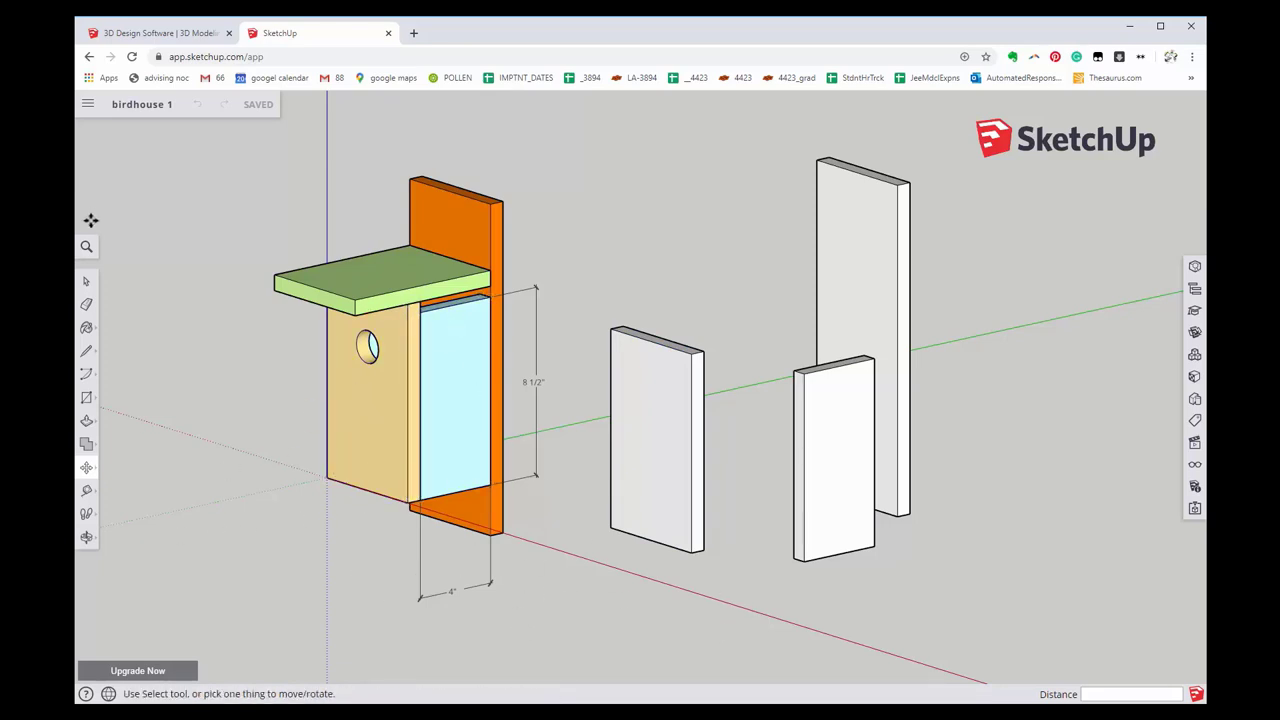
# - Move the 8 1/2" board by its bottom corner against the 9" board's edge
pyautogui.click(85, 282)
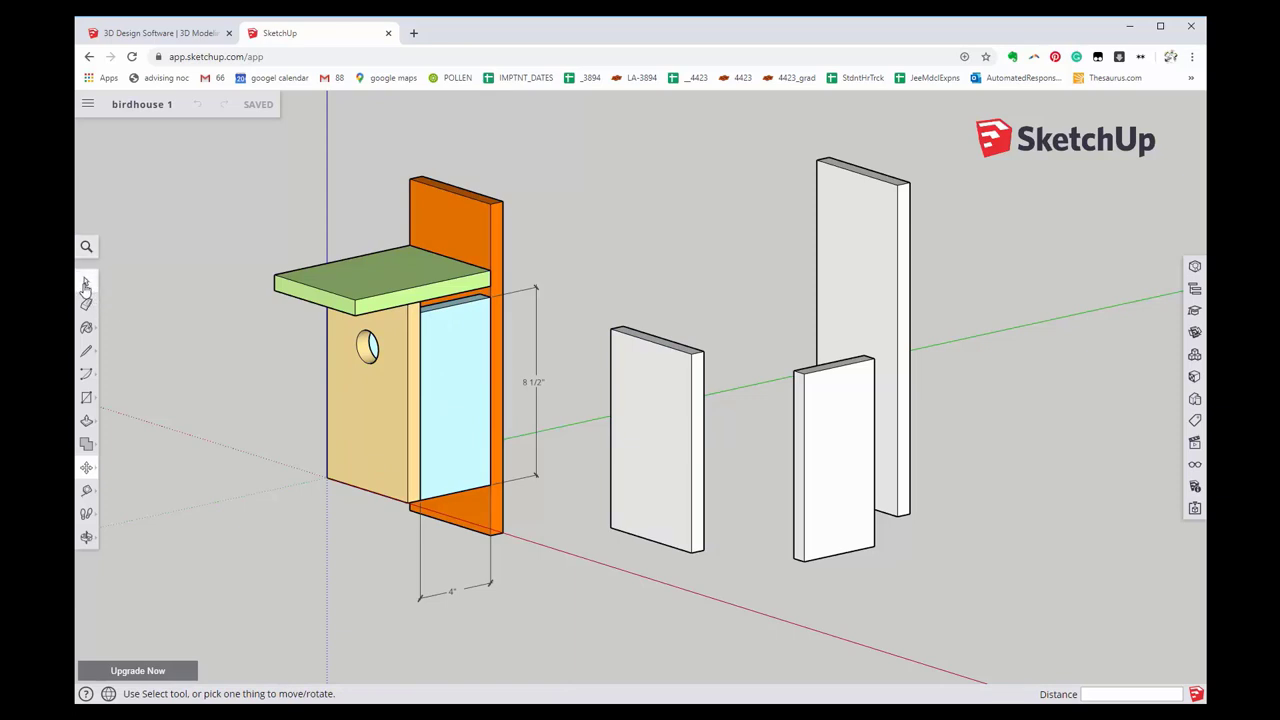
pyautogui.click(825, 520)
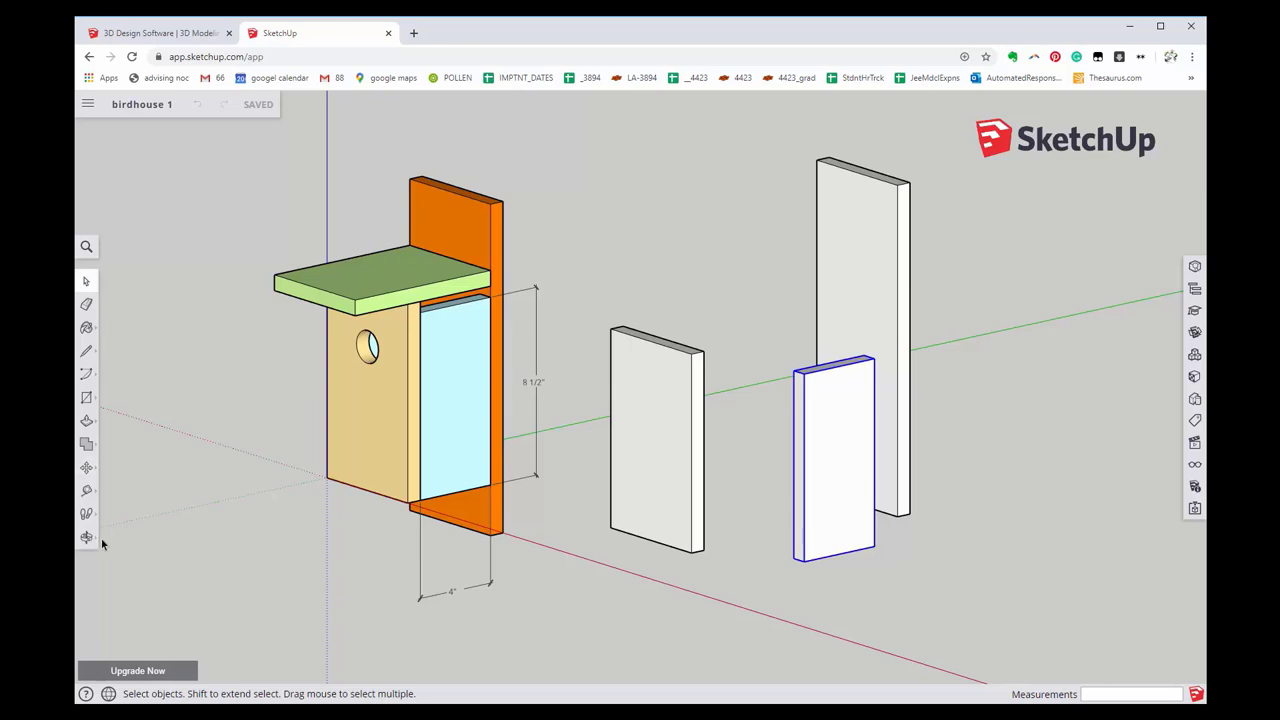
pyautogui.click(86, 470)
pyautogui.click(119, 441)
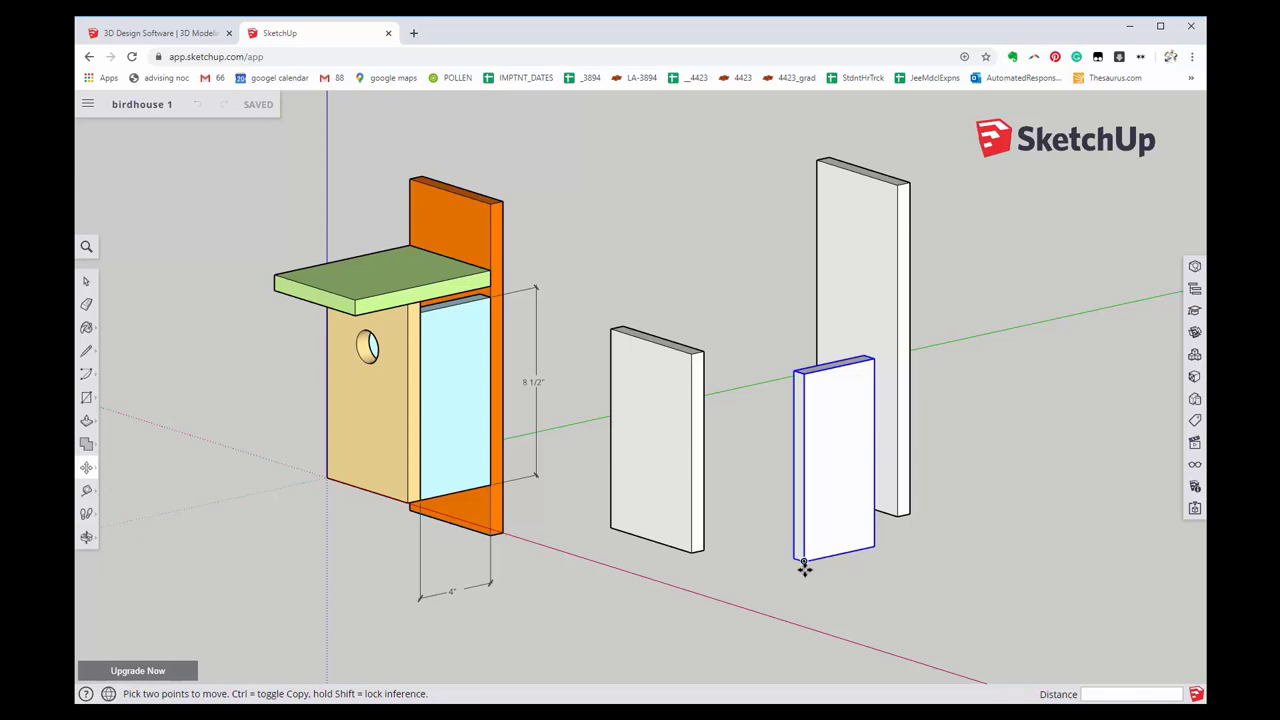
pyautogui.scroll(2, 803, 565)
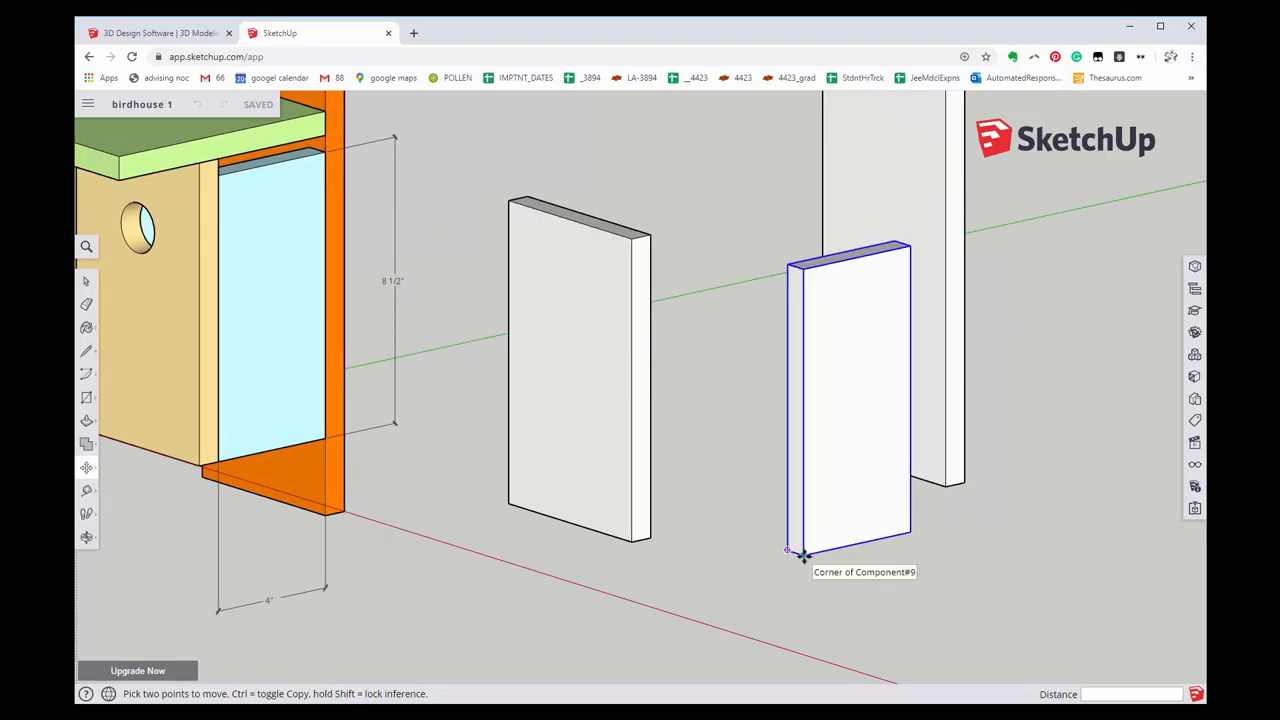
pyautogui.click(805, 555)
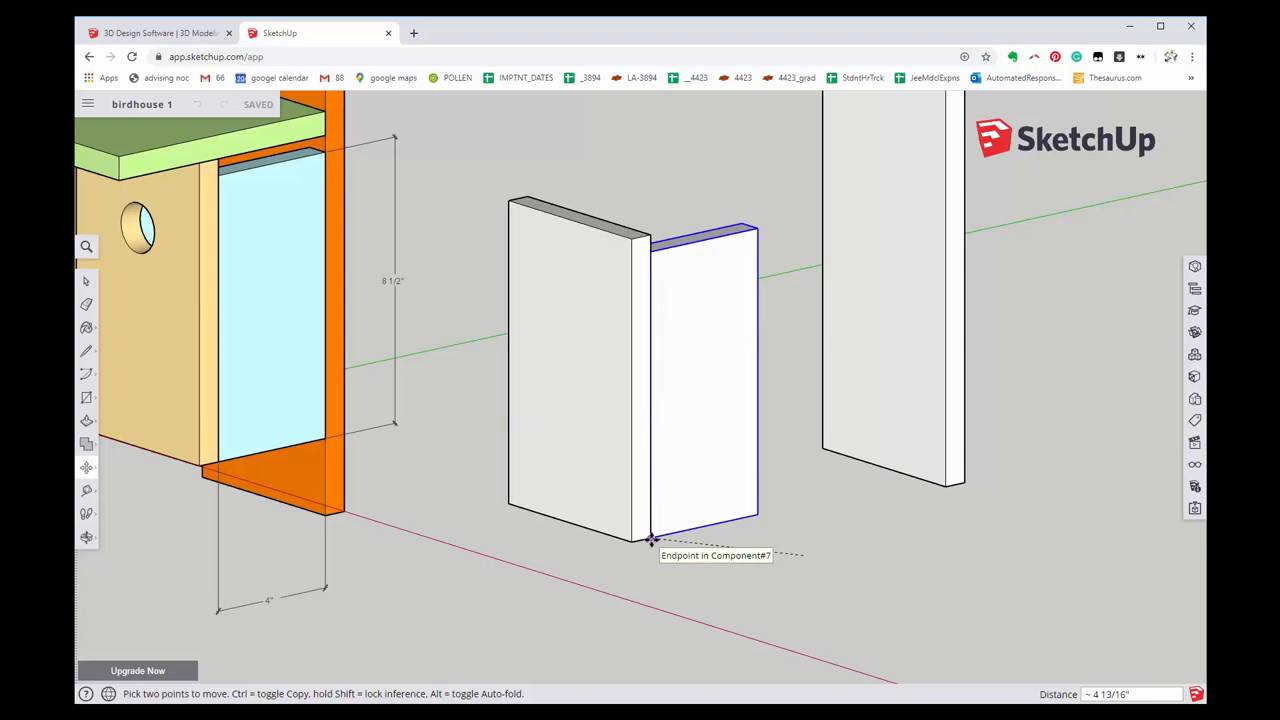
pyautogui.click(651, 540)
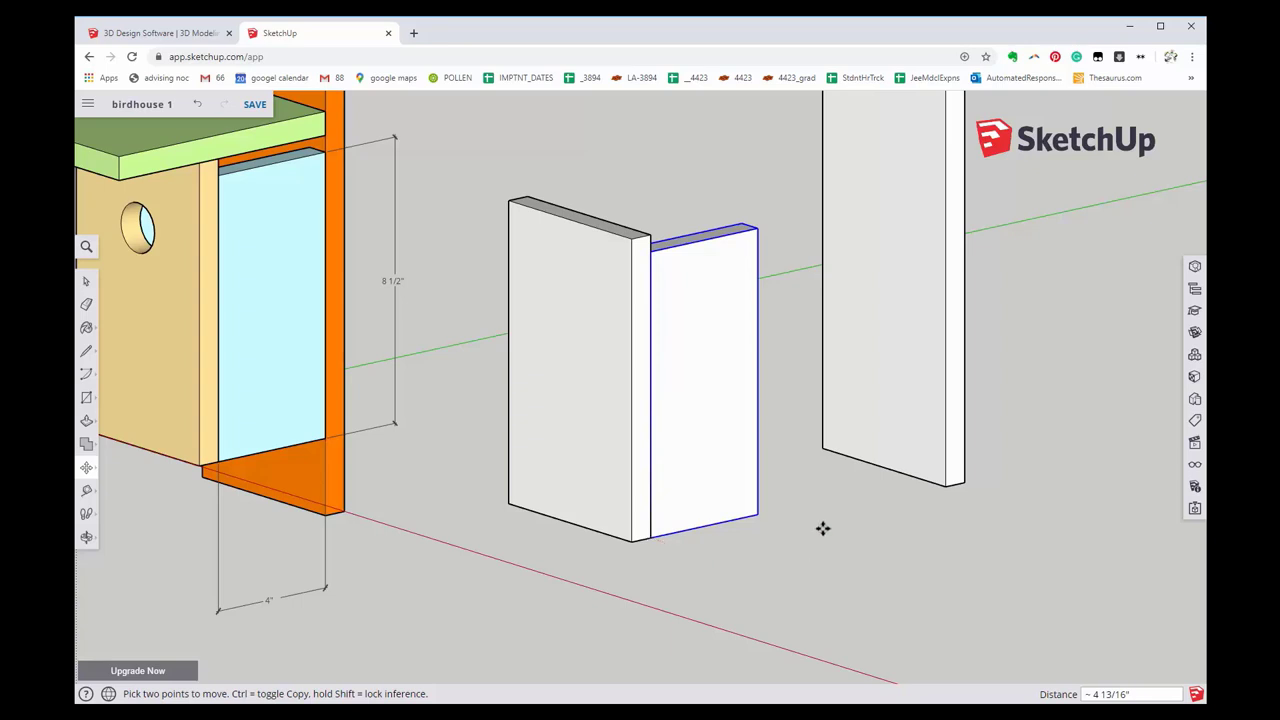
pyautogui.press('o')
pyautogui.moveTo(817, 494); pyautogui.dragTo(843, 615)
pyautogui.press('m')
pyautogui.moveTo(886, 514); pyautogui.dragTo(1046, 449, button='middle')
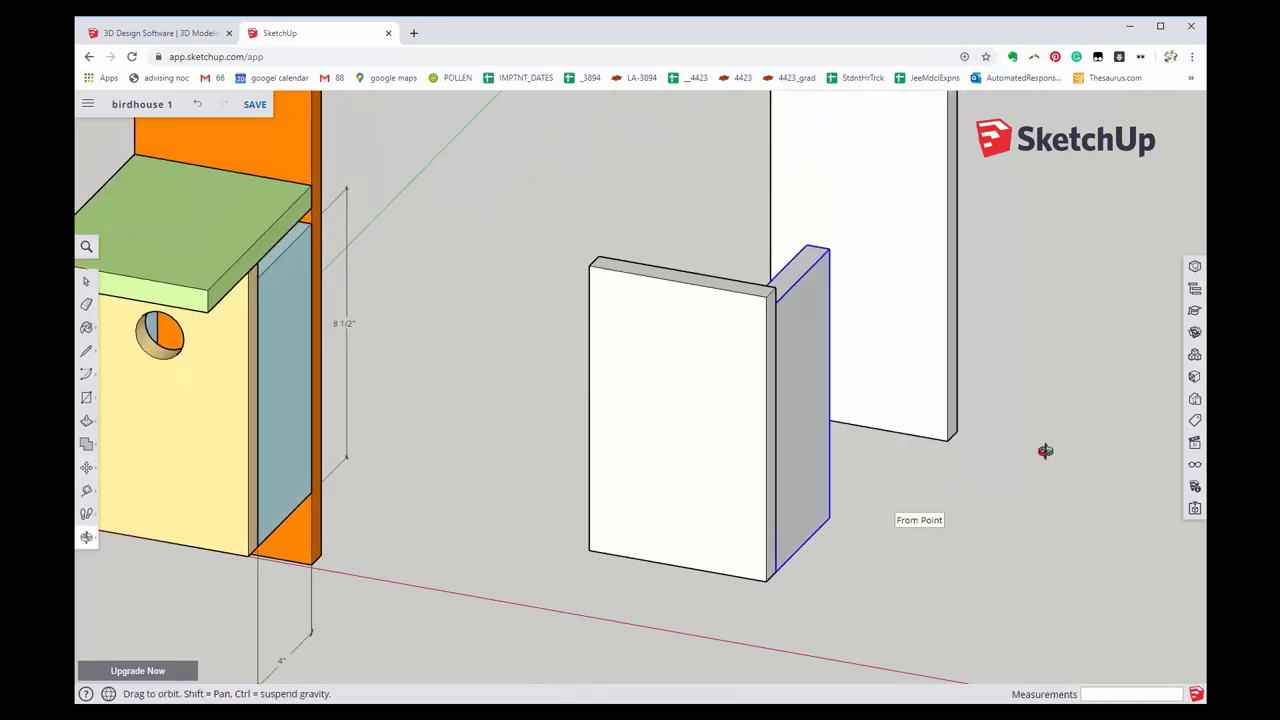
pyautogui.moveTo(612, 469); pyautogui.dragTo(943, 420, button='middle')
pyautogui.moveTo(574, 434)
pyautogui.mouseDown(button='middle')
pyautogui.moveTo(957, 397)
pyautogui.moveTo(288, 456)
pyautogui.moveTo(505, 440)
pyautogui.moveTo(446, 463)
pyautogui.moveTo(537, 460)
pyautogui.mouseUp(button='middle')
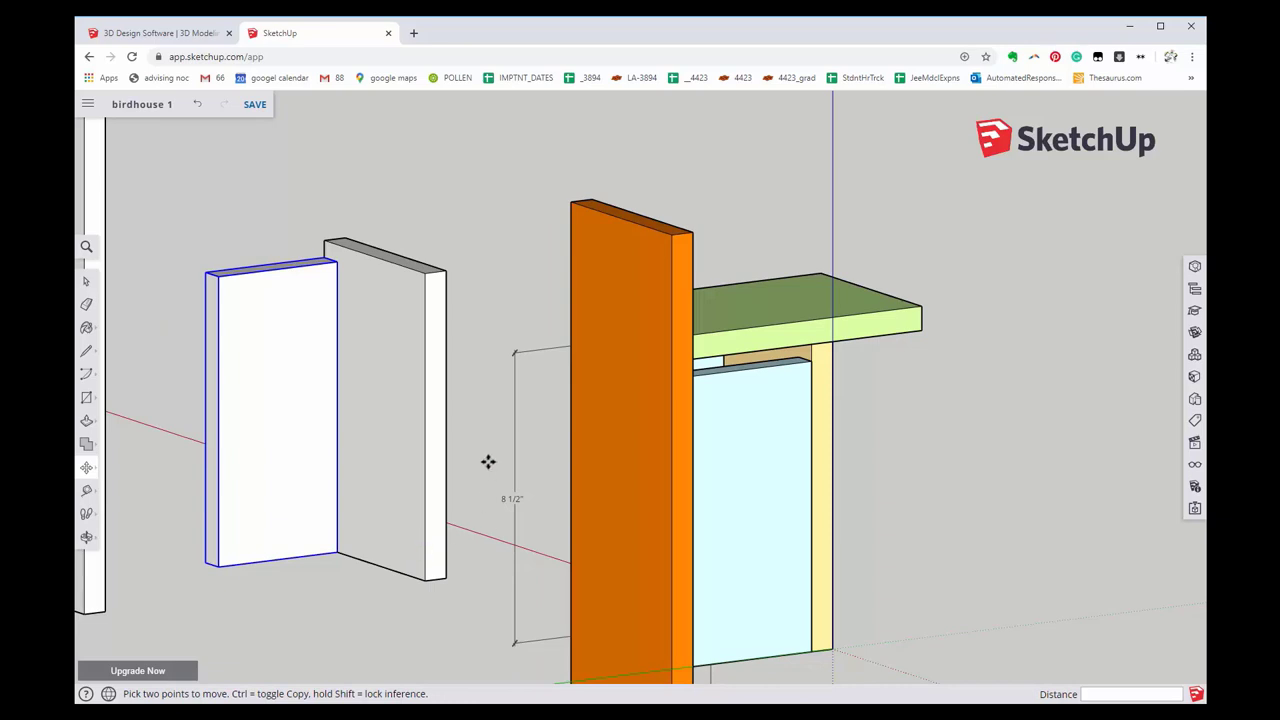
pyautogui.keyDown('shift'); pyautogui.moveTo(488, 461); pyautogui.dragTo(623, 397, button='middle'); pyautogui.keyUp('shift')
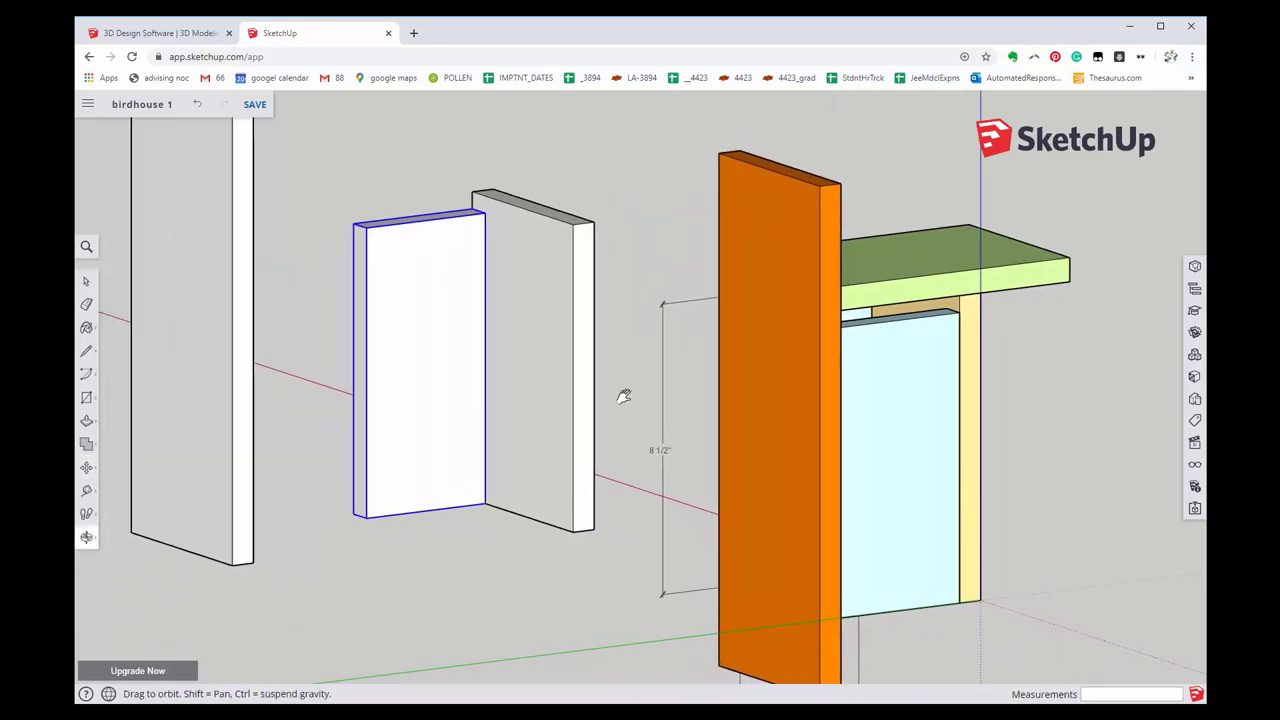
pyautogui.press('m')
pyautogui.scroll(1, 557, 391)
pyautogui.scroll(1, 560, 400)
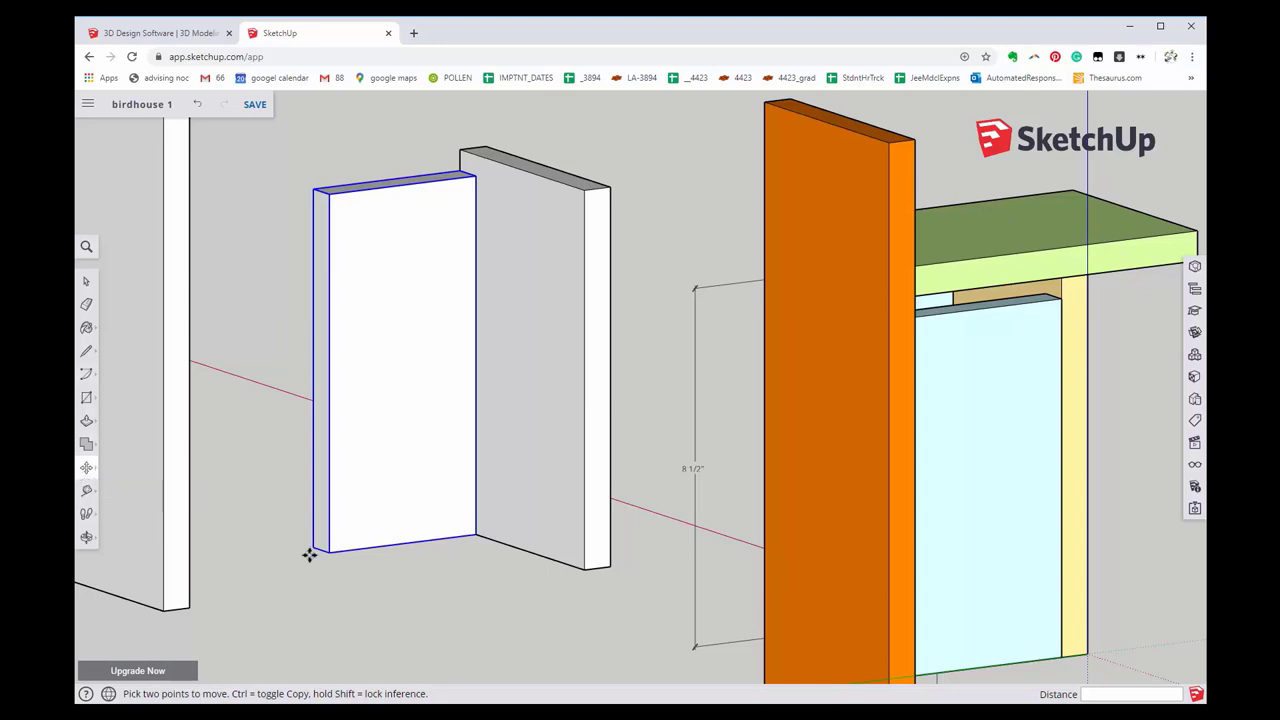
pyautogui.press('space')
pyautogui.click(319, 601)
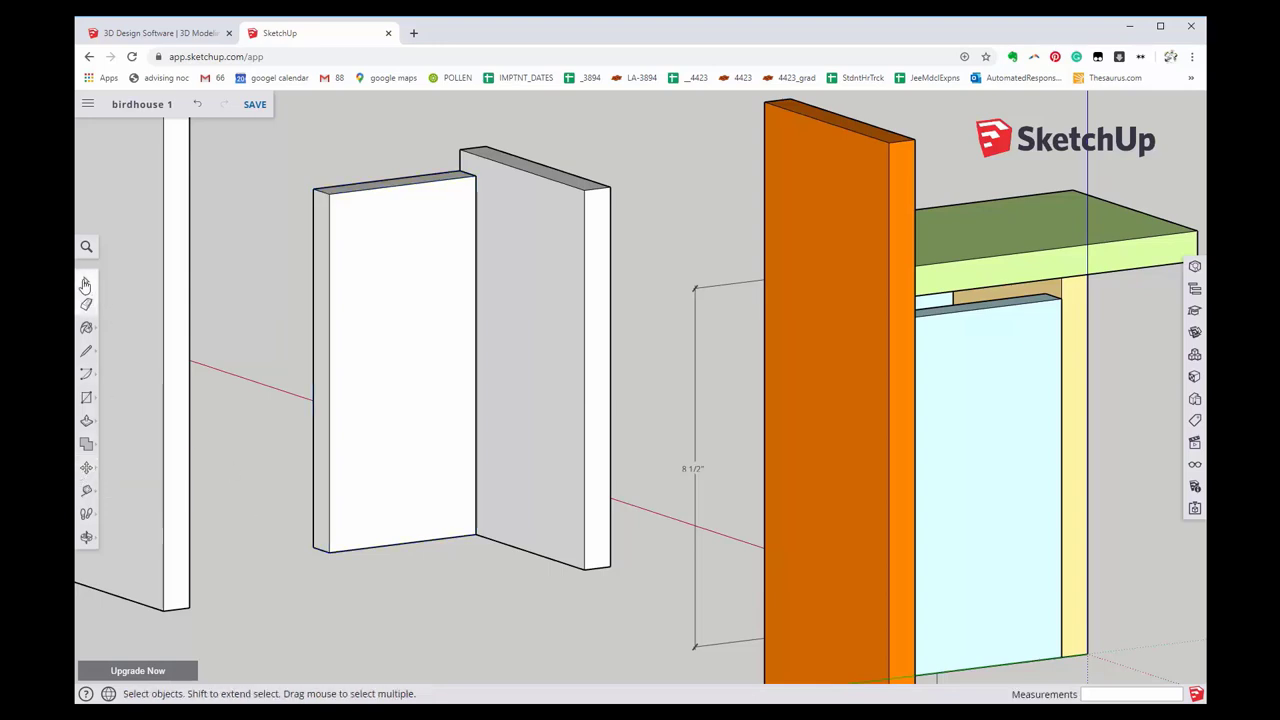
# - Copy the front white panel from its lower corner to the back board's far corner
pyautogui.click(359, 282)
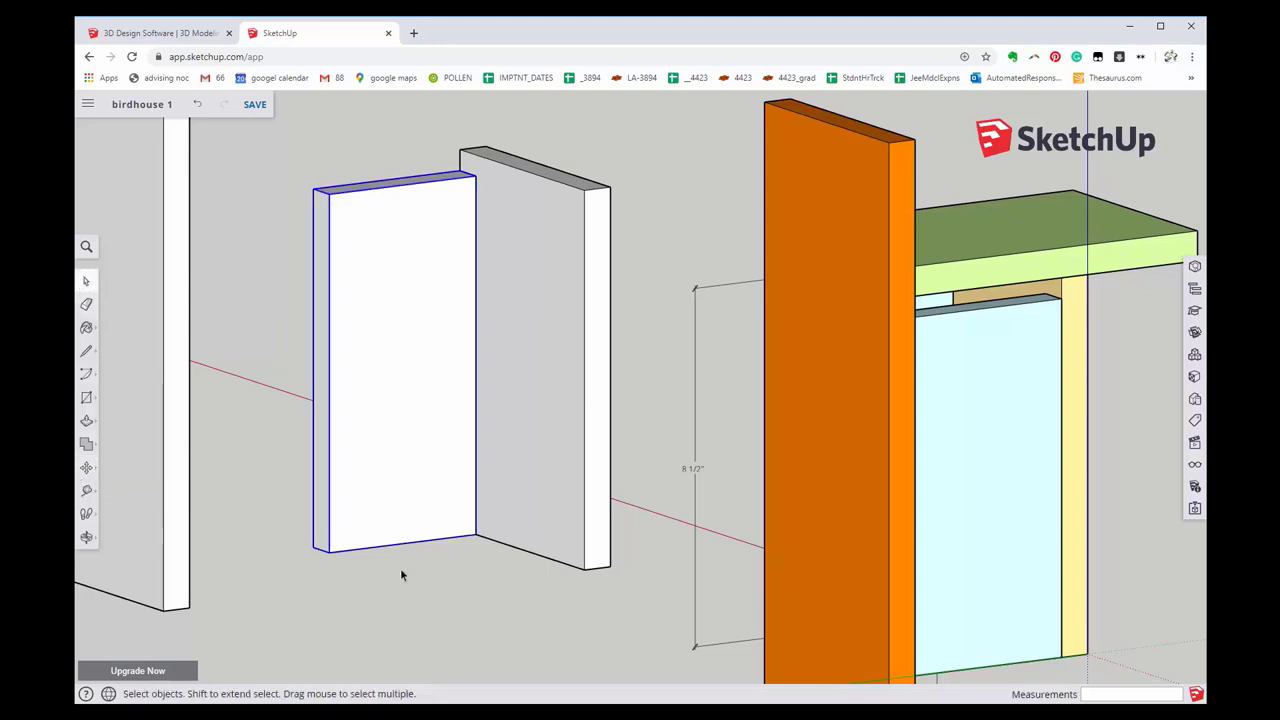
pyautogui.click(87, 468)
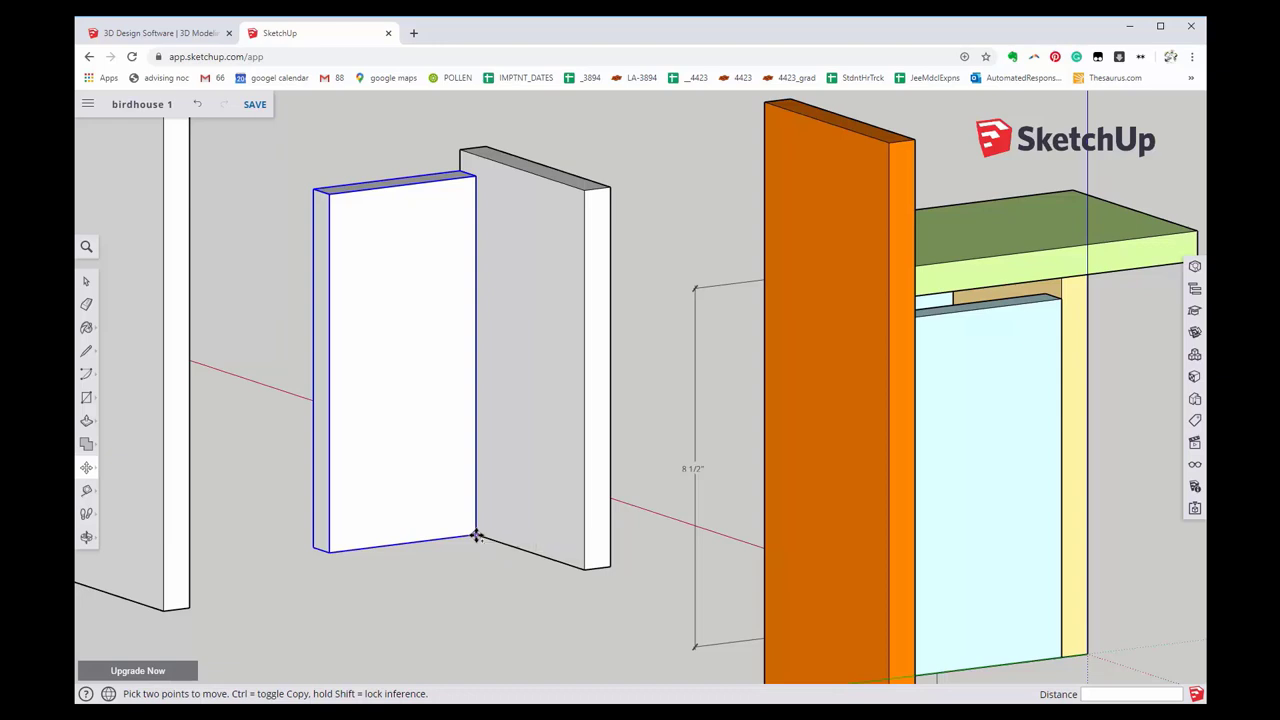
pyautogui.press('ctrl')
pyautogui.click(476, 536)
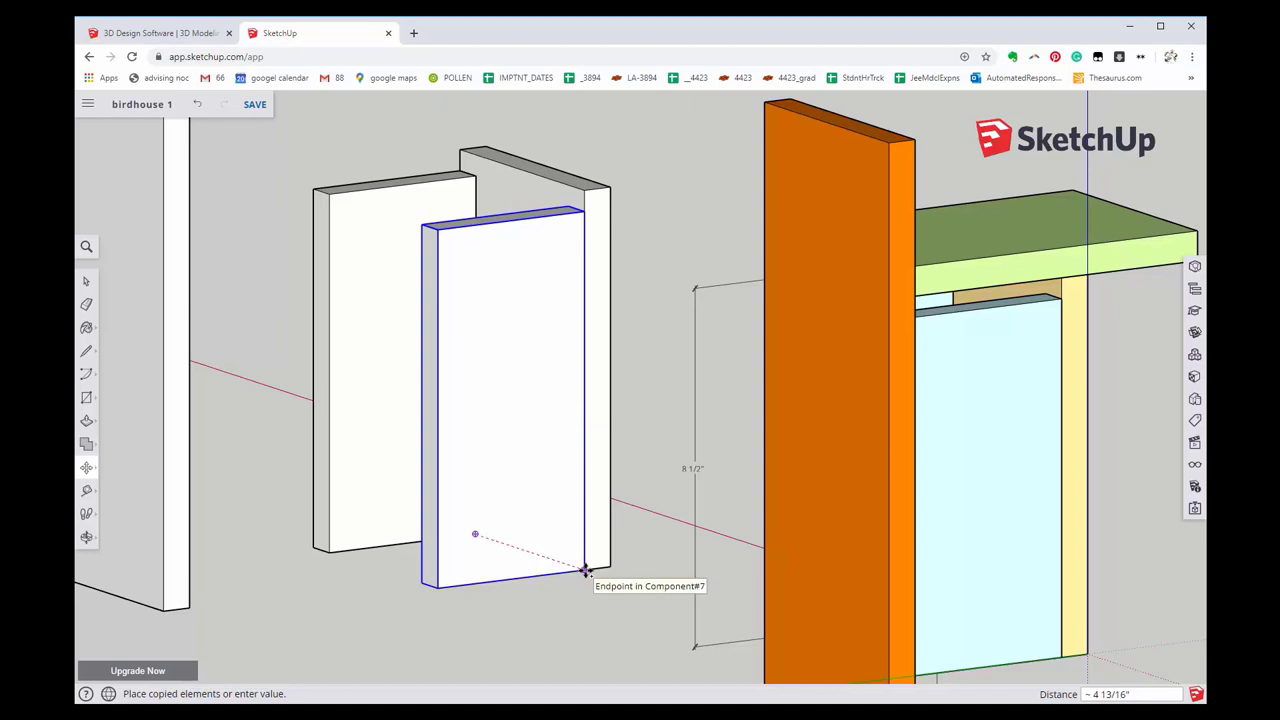
pyautogui.click(585, 570)
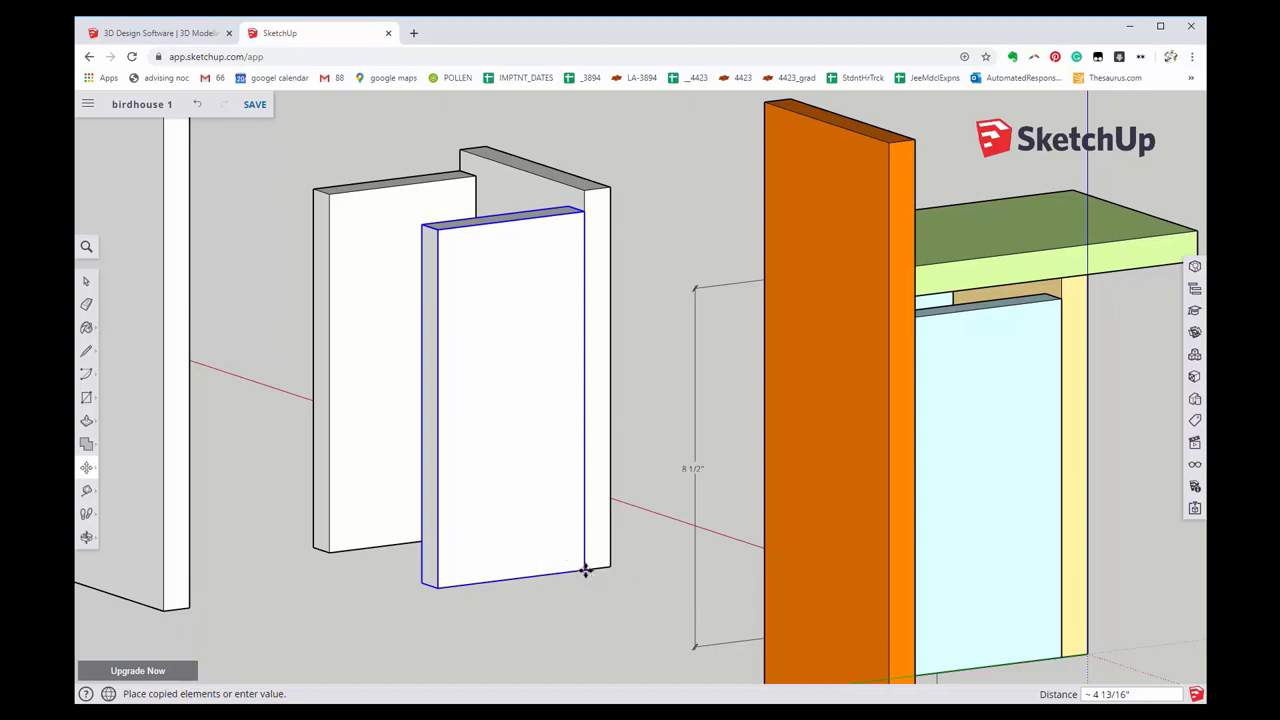
pyautogui.press('space')
pyautogui.click(573, 628)
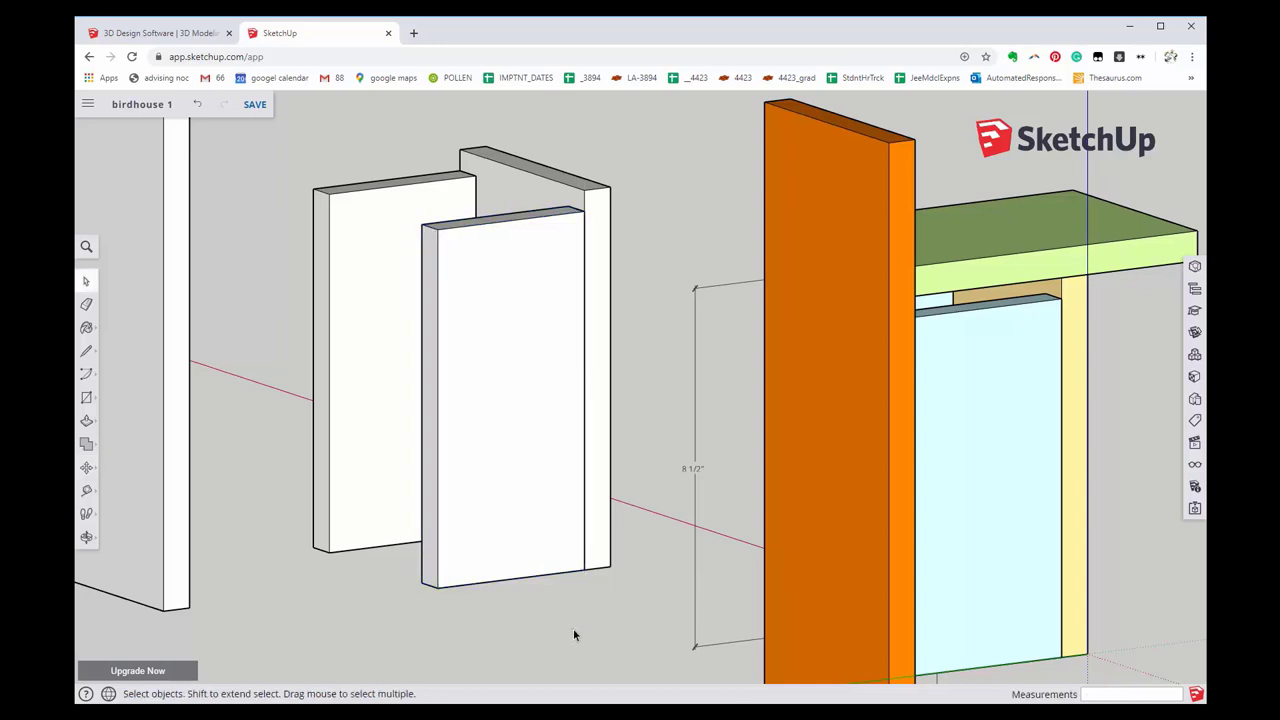
pyautogui.moveTo(573, 628)
pyautogui.mouseDown(button='middle')
pyautogui.moveTo(677, 607)
pyautogui.moveTo(648, 513)
pyautogui.moveTo(414, 514)
pyautogui.moveTo(551, 409)
pyautogui.moveTo(962, 450)
pyautogui.moveTo(877, 463)
pyautogui.moveTo(1040, 457)
pyautogui.moveTo(1046, 509)
pyautogui.moveTo(1043, 417)
pyautogui.mouseUp(button='middle')
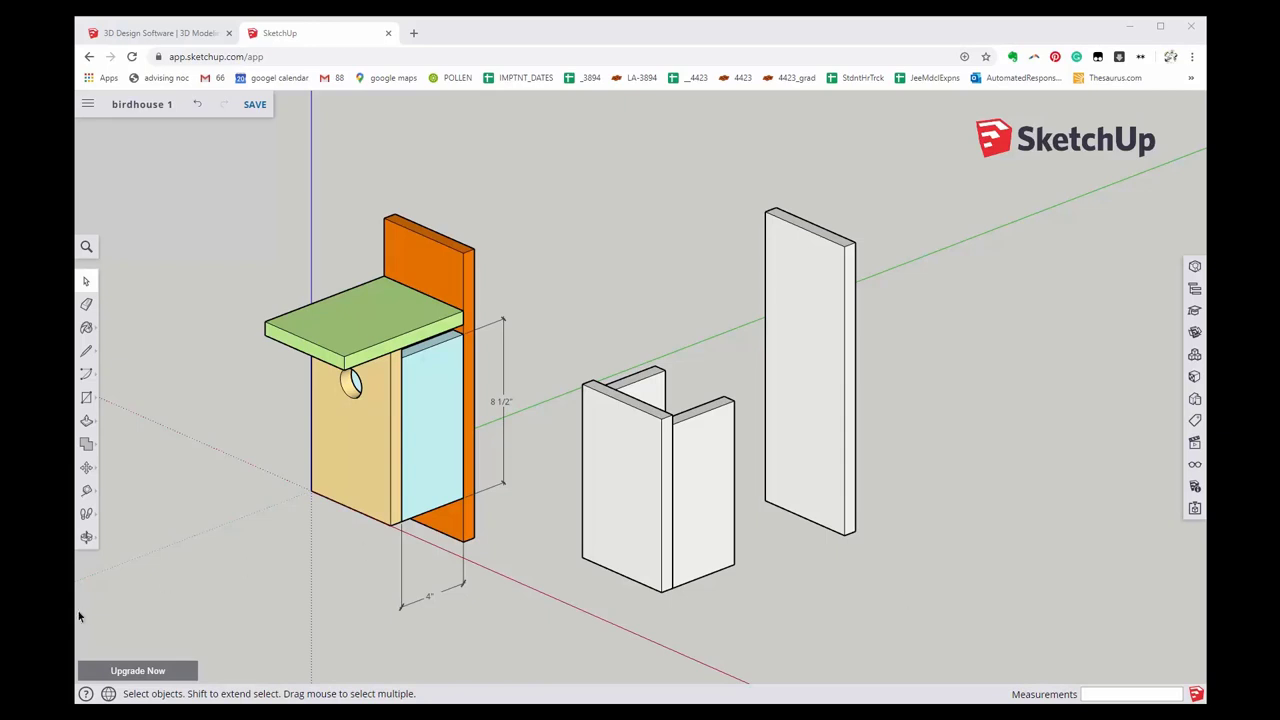
# - Zoom out with the Zoom tool until the birdhouse and panels fit in view, then return to Select
pyautogui.click(87, 539)
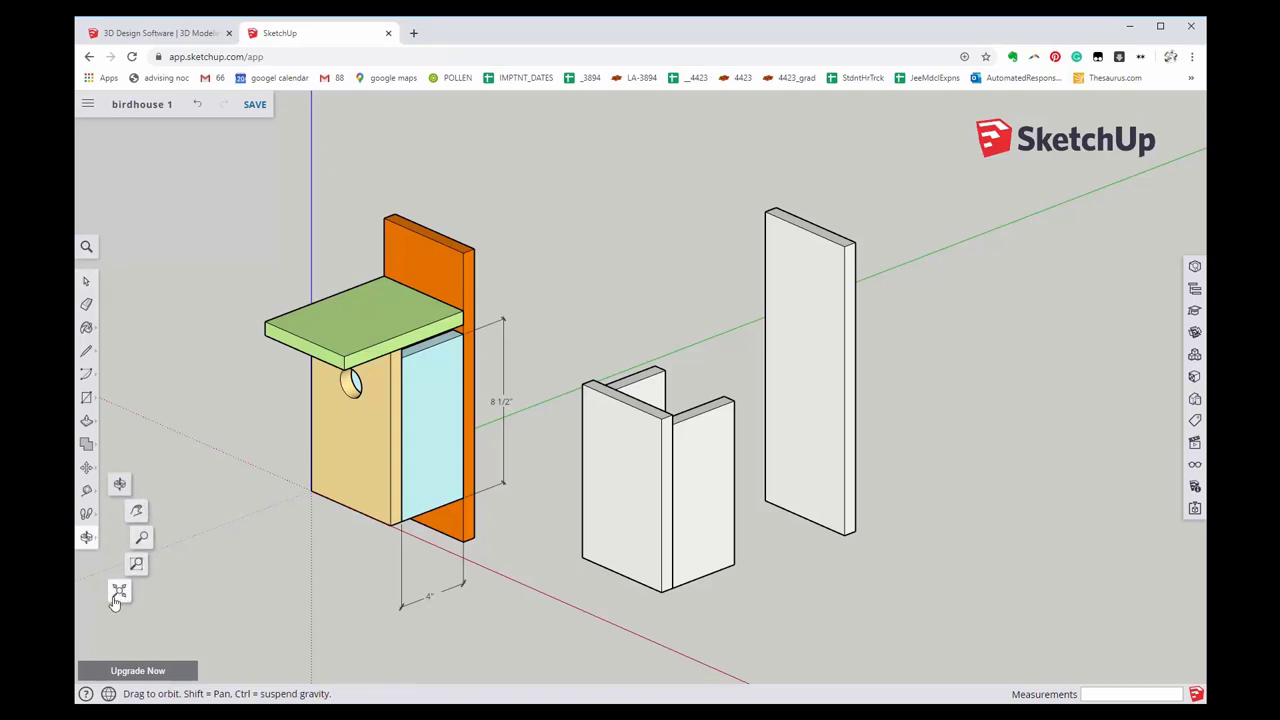
pyautogui.click(143, 541)
pyautogui.moveTo(725, 493)
pyautogui.mouseDown()
pyautogui.moveTo(895, 626)
pyautogui.moveTo(980, 580)
pyautogui.moveTo(929, 622)
pyautogui.moveTo(757, 466)
pyautogui.moveTo(554, 334)
pyautogui.moveTo(978, 582)
pyautogui.moveTo(709, 434)
pyautogui.moveTo(846, 480)
pyautogui.moveTo(800, 457)
pyautogui.mouseUp()
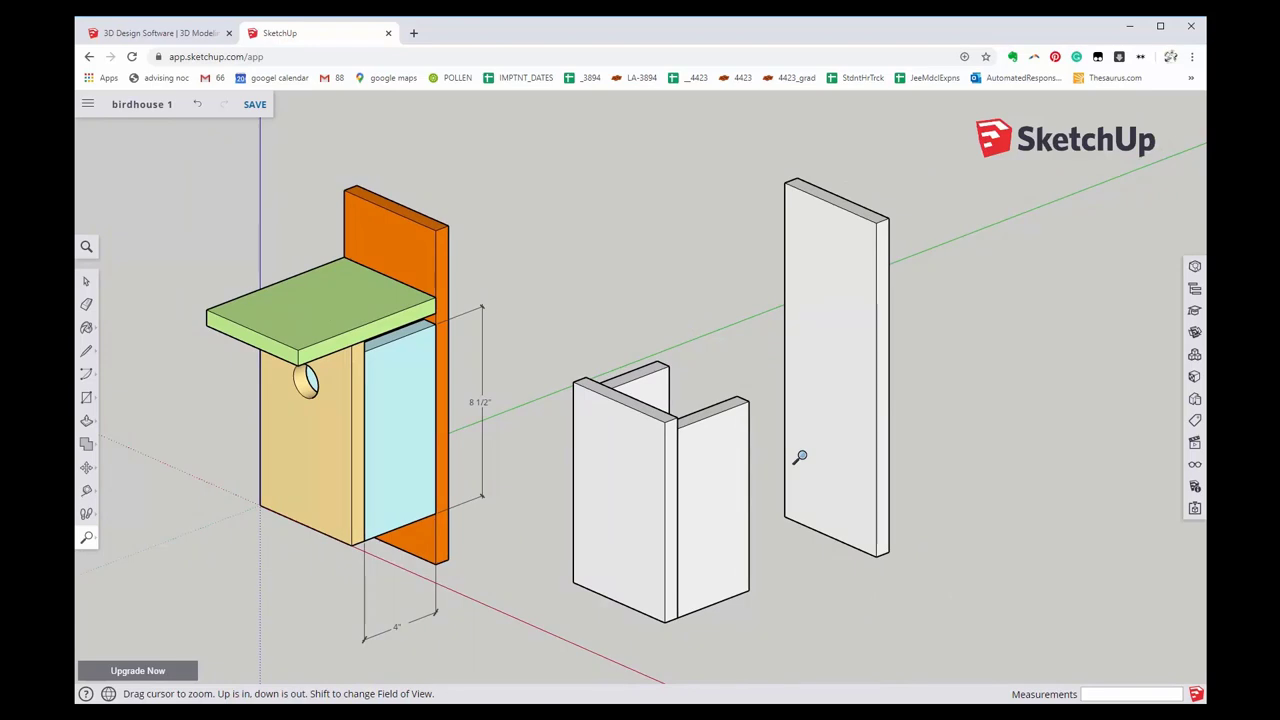
pyautogui.click(86, 283)
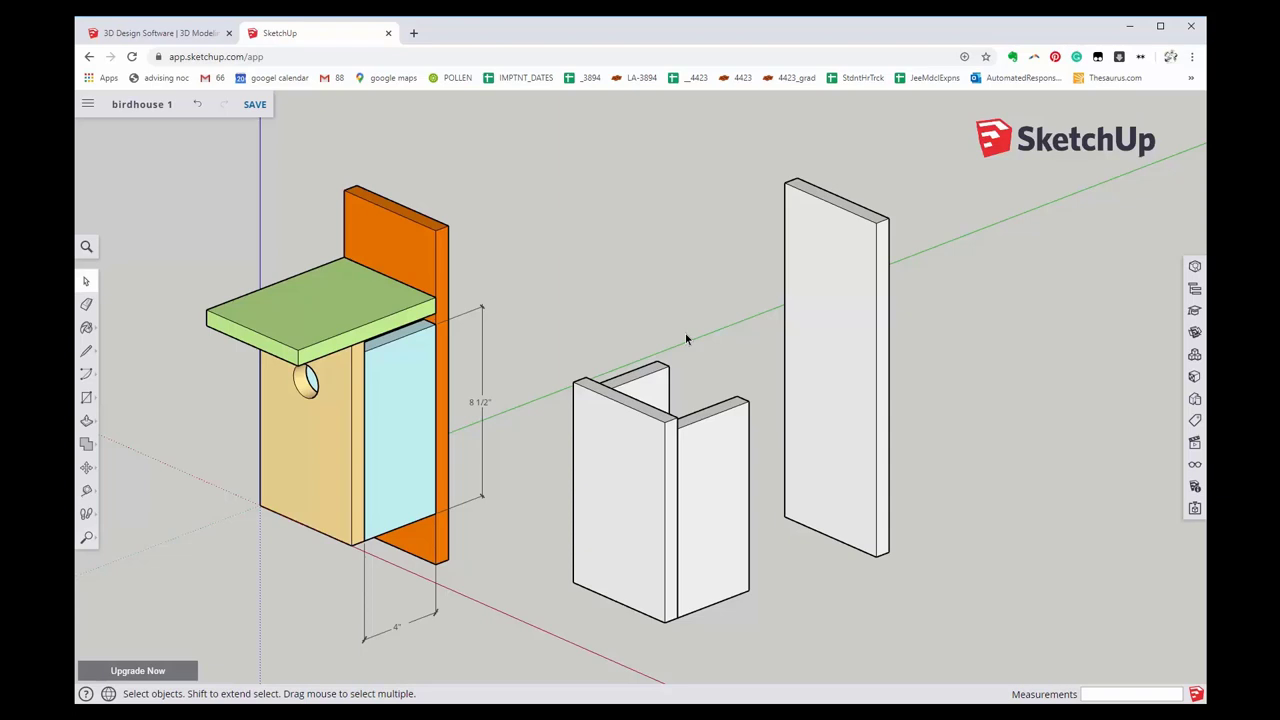
# - Fine-tune the zoom with the mouse wheel to frame the birdhouse, U-shaped panels and tall board
pyautogui.scroll(-1, 684, 353)
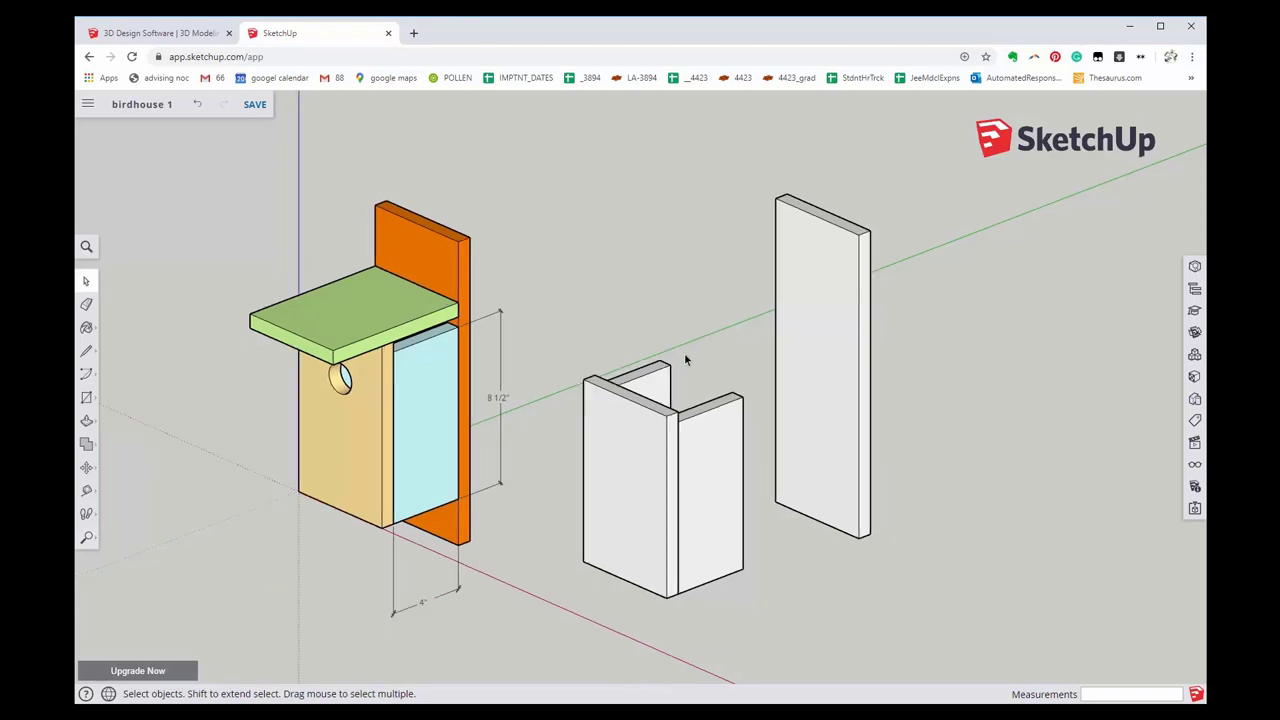
pyautogui.scroll(-2, 684, 353)
pyautogui.scroll(4, 688, 400)
pyautogui.scroll(-1, 688, 395)
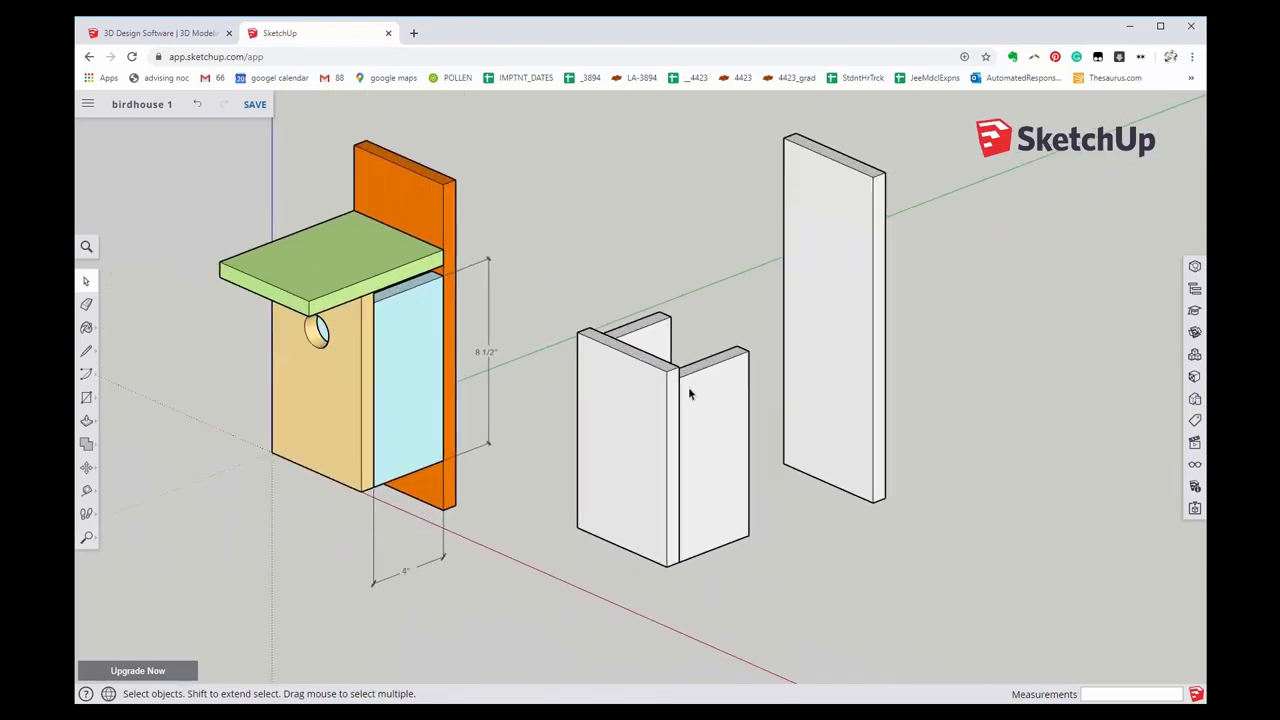
pyautogui.scroll(-1, 686, 405)
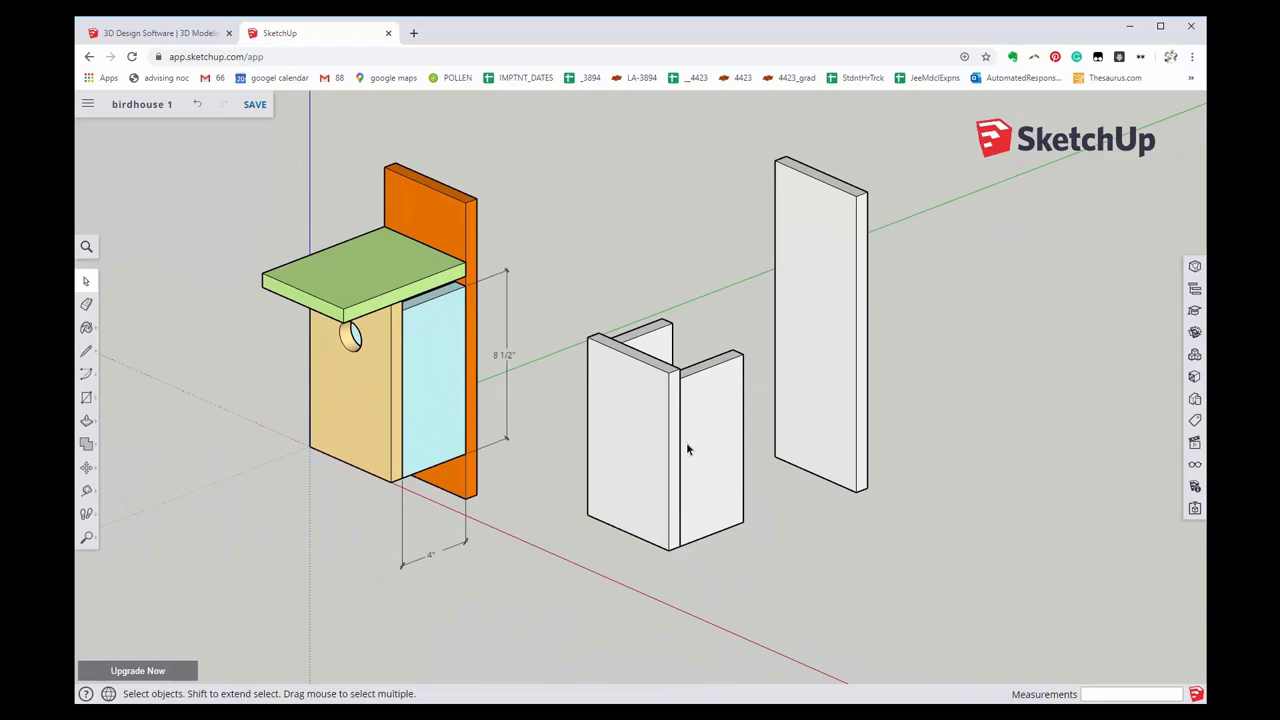
pyautogui.scroll(2, 686, 445)
pyautogui.scroll(-1, 688, 445)
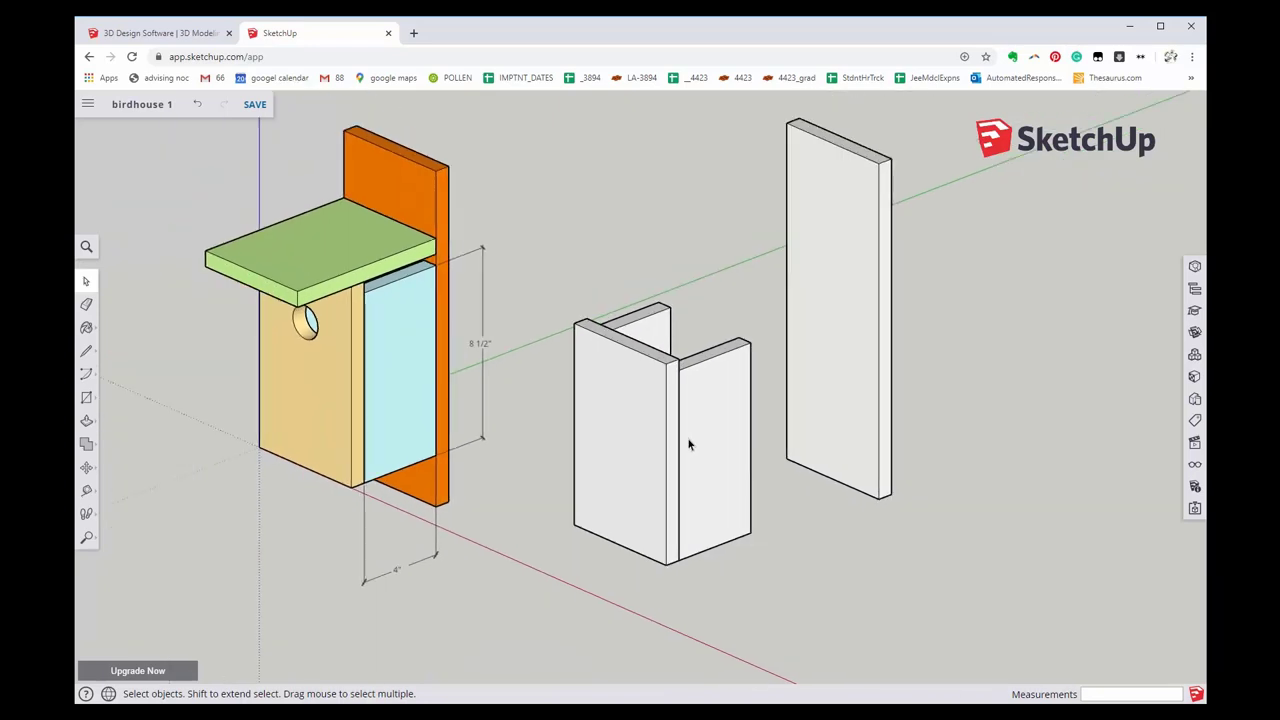
pyautogui.click(87, 539)
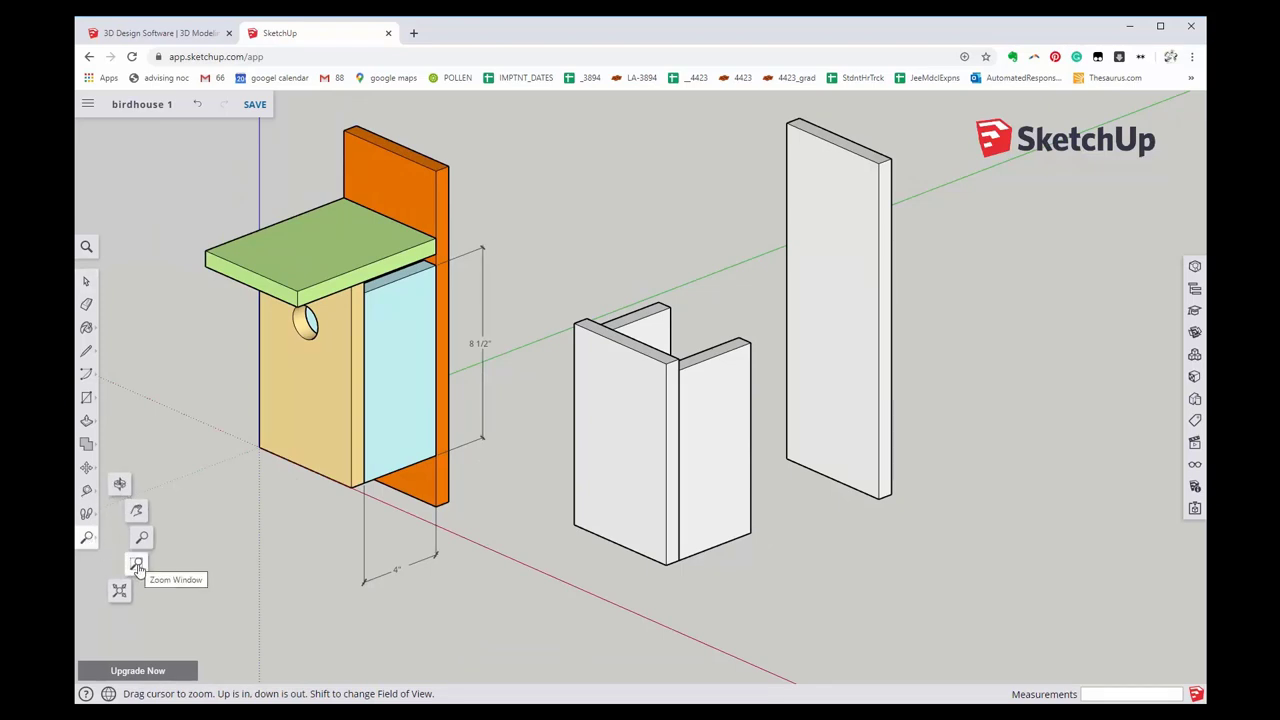
pyautogui.click(137, 568)
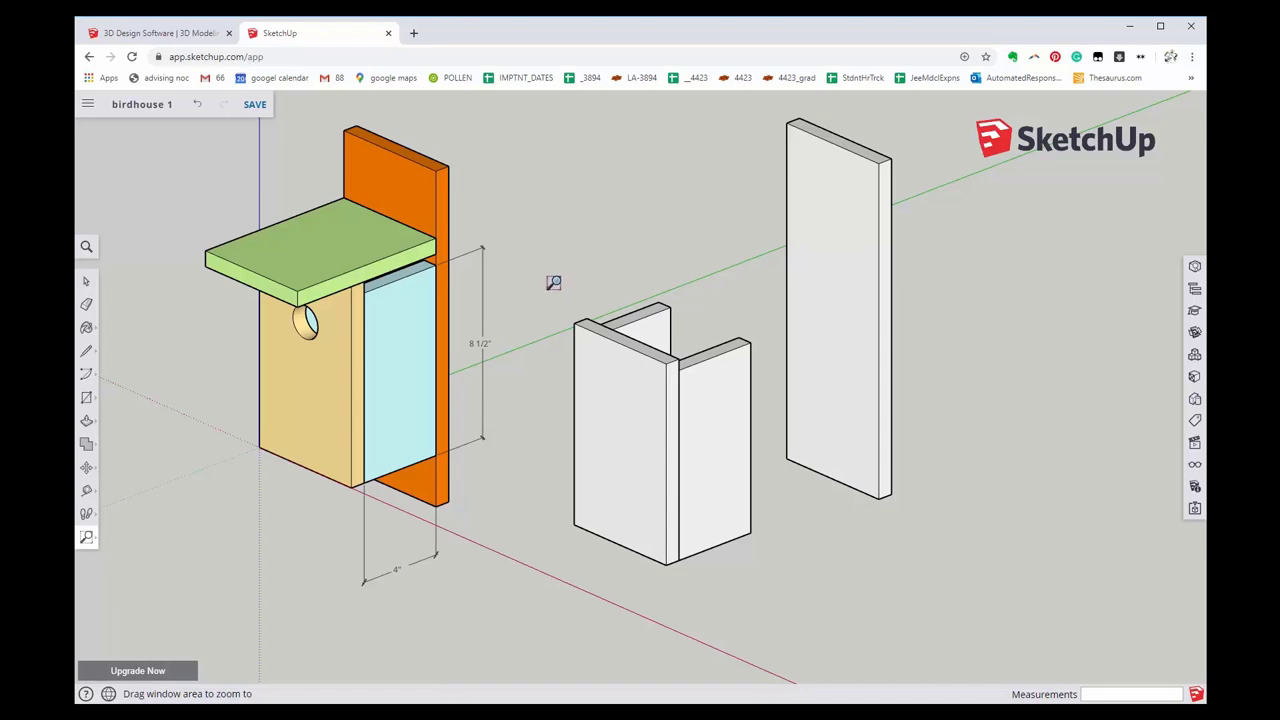
pyautogui.moveTo(558, 282); pyautogui.dragTo(763, 585)
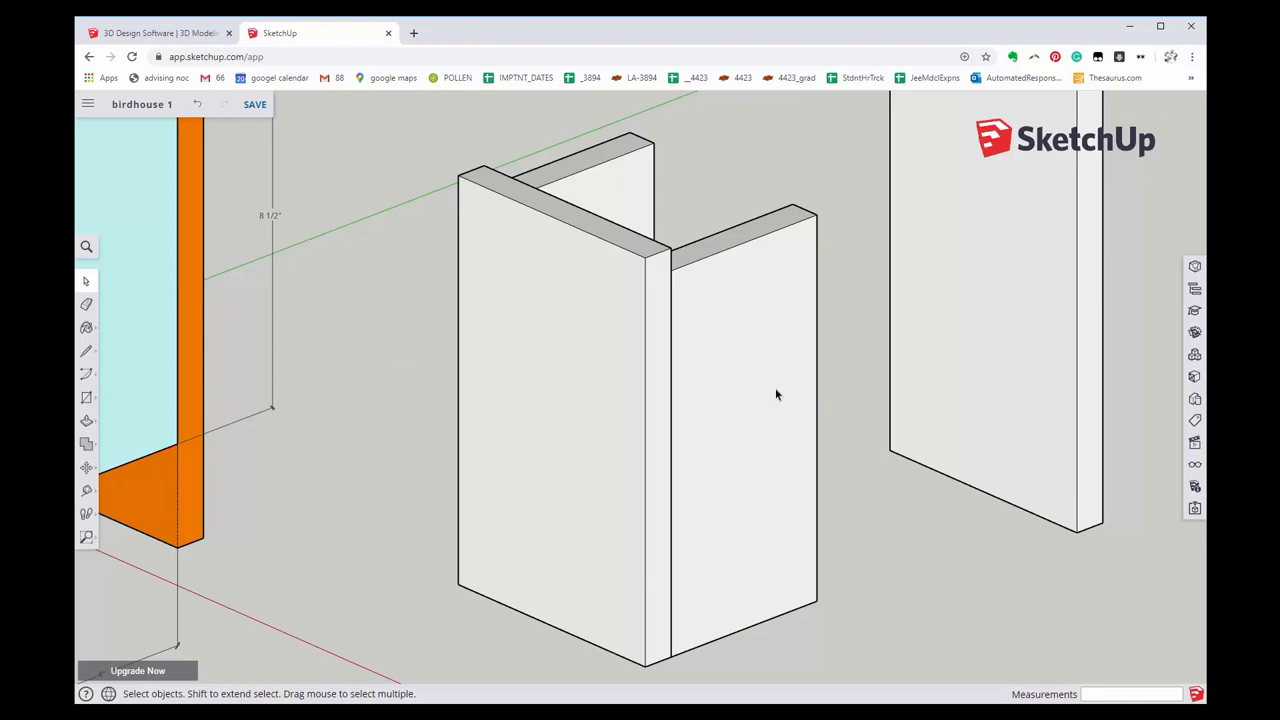
pyautogui.click(87, 538)
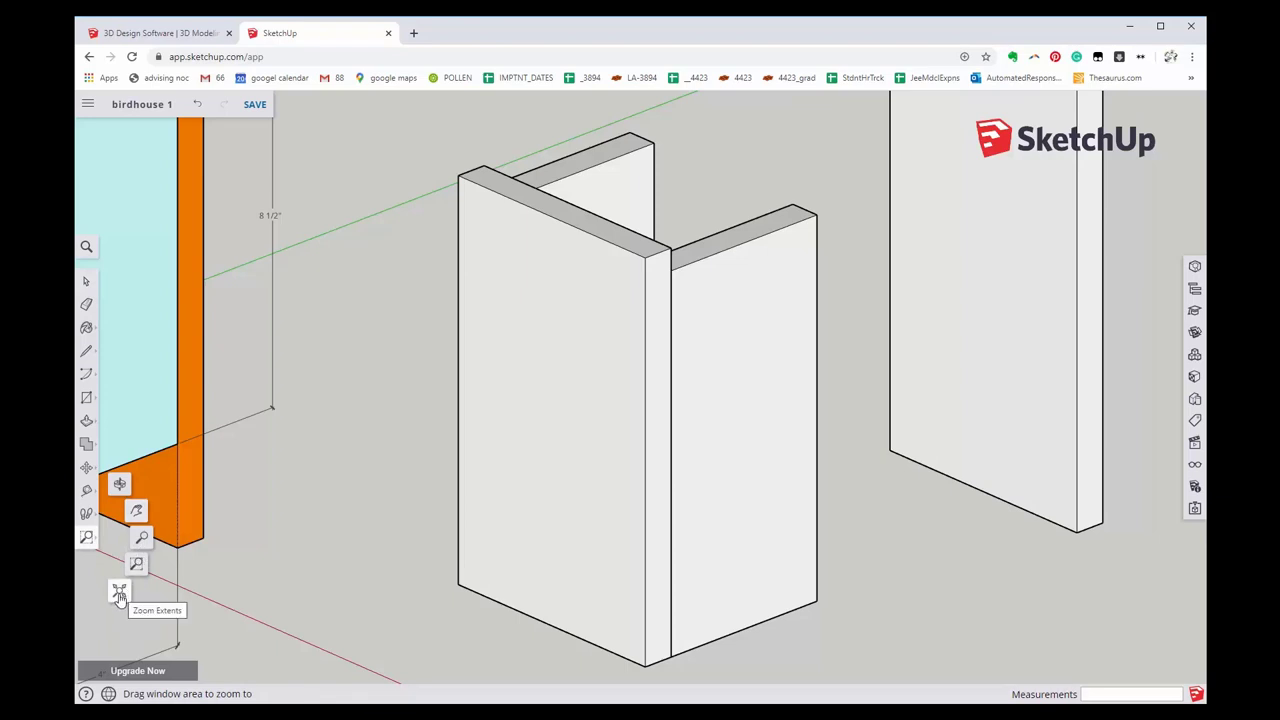
pyautogui.click(119, 593)
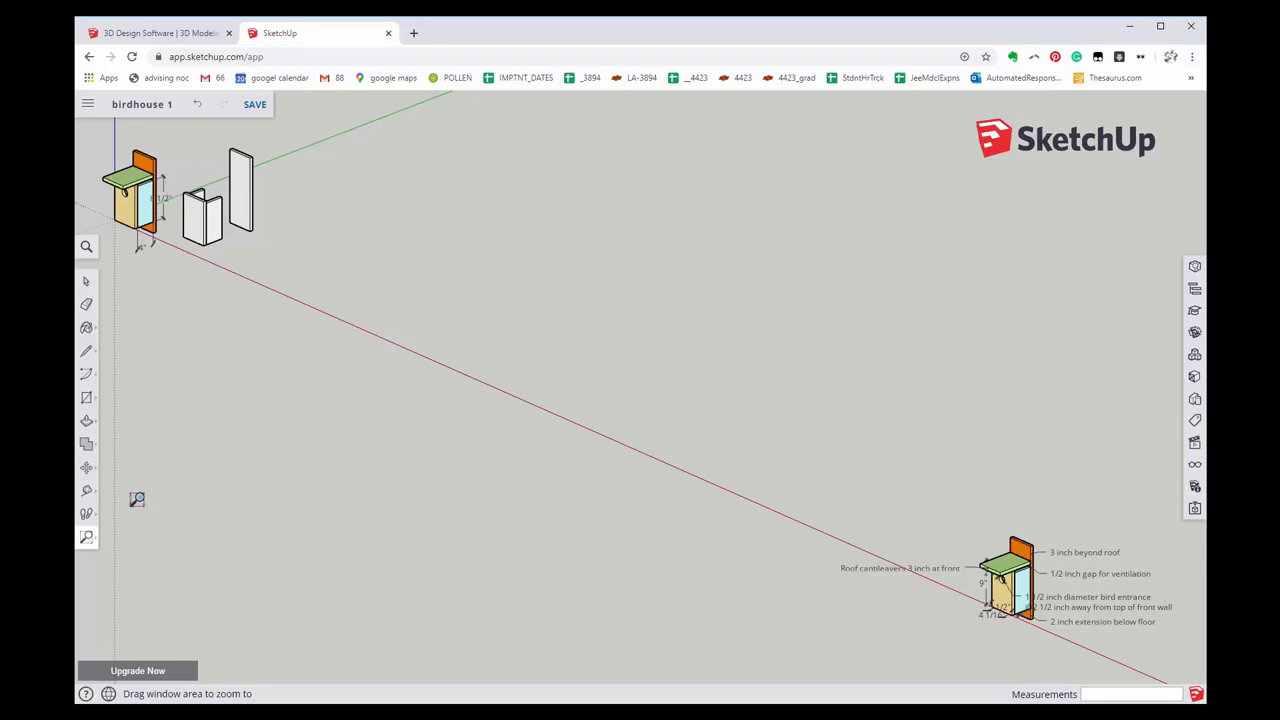
pyautogui.click(90, 543)
pyautogui.moveTo(100, 131)
pyautogui.mouseDown()
pyautogui.moveTo(297, 266)
pyautogui.moveTo(267, 270)
pyautogui.mouseUp()
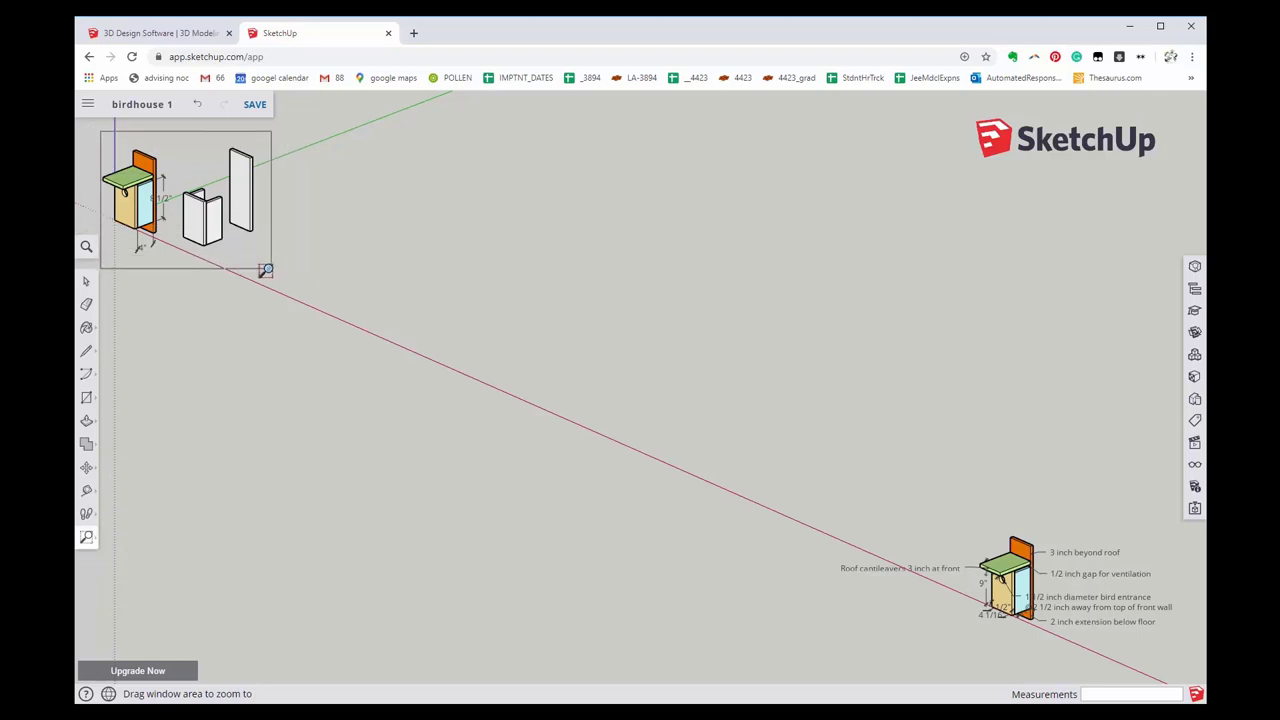
pyautogui.moveTo(267, 270); pyautogui.dragTo(268, 265)
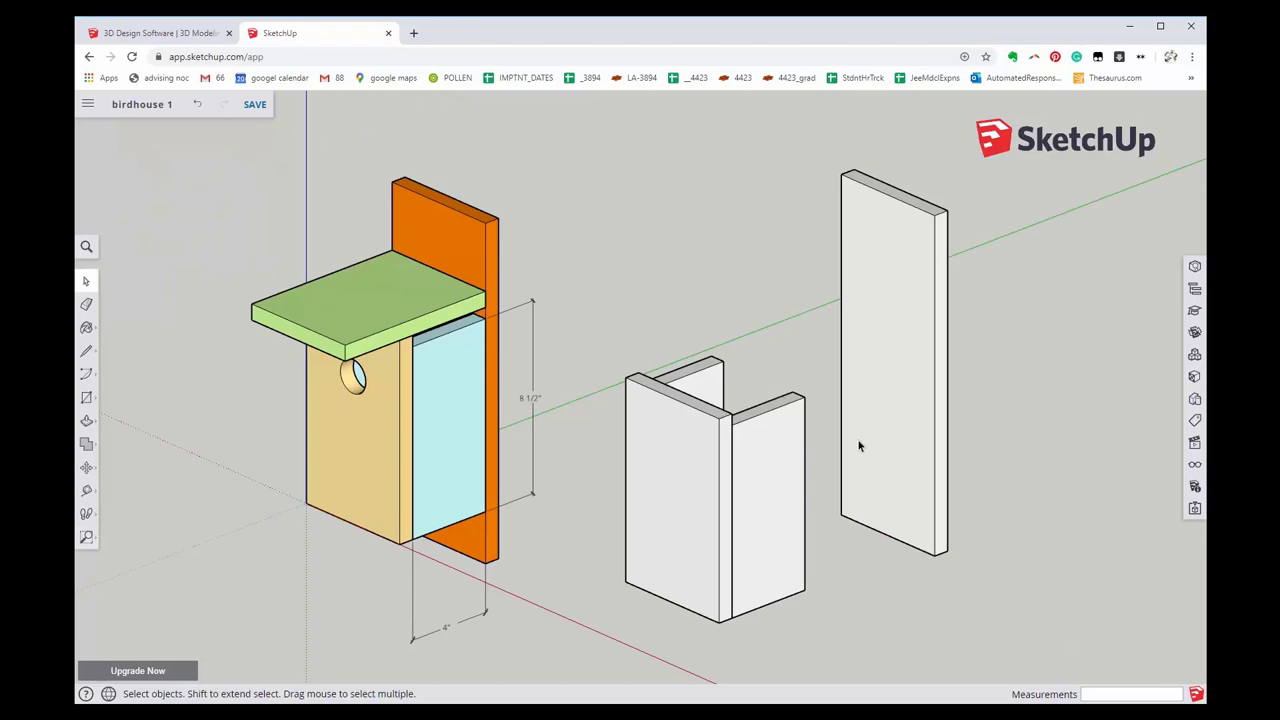
pyautogui.scroll(-1, 858, 446)
pyautogui.scroll(-1, 858, 446)
pyautogui.scroll(-2, 858, 446)
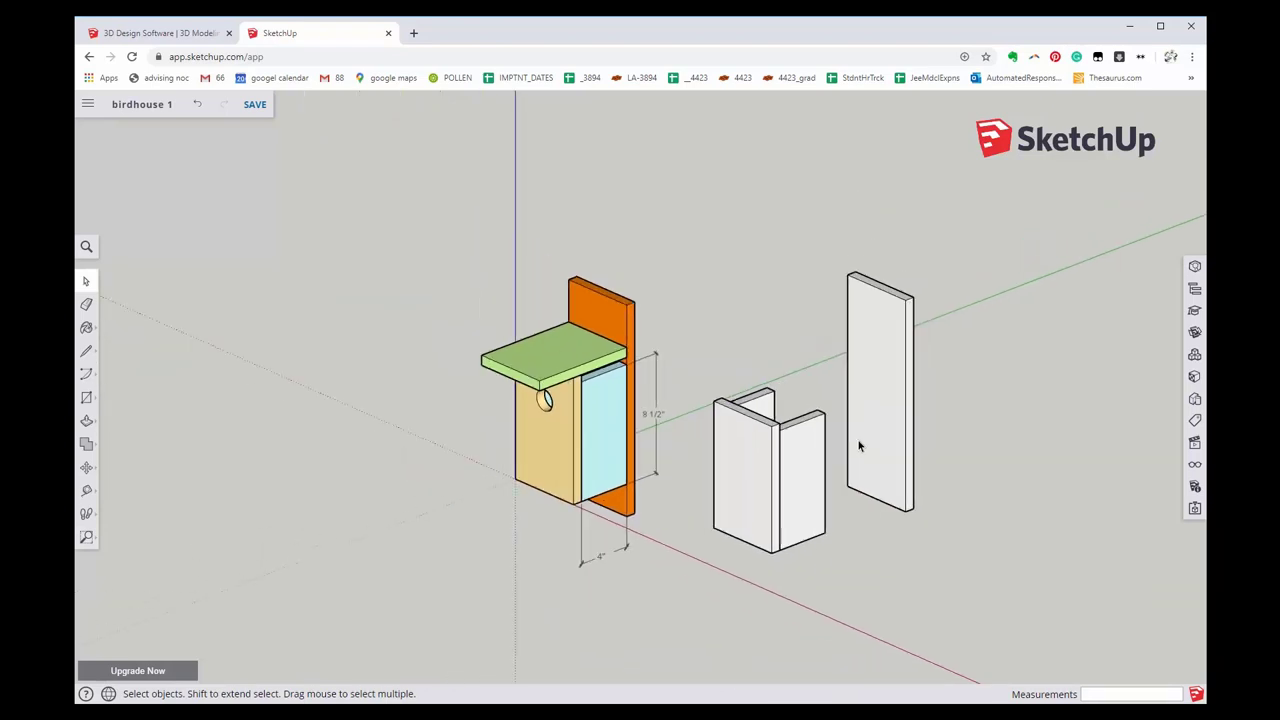
pyautogui.scroll(2, 858, 459)
pyautogui.scroll(-1, 858, 459)
pyautogui.scroll(2, 858, 459)
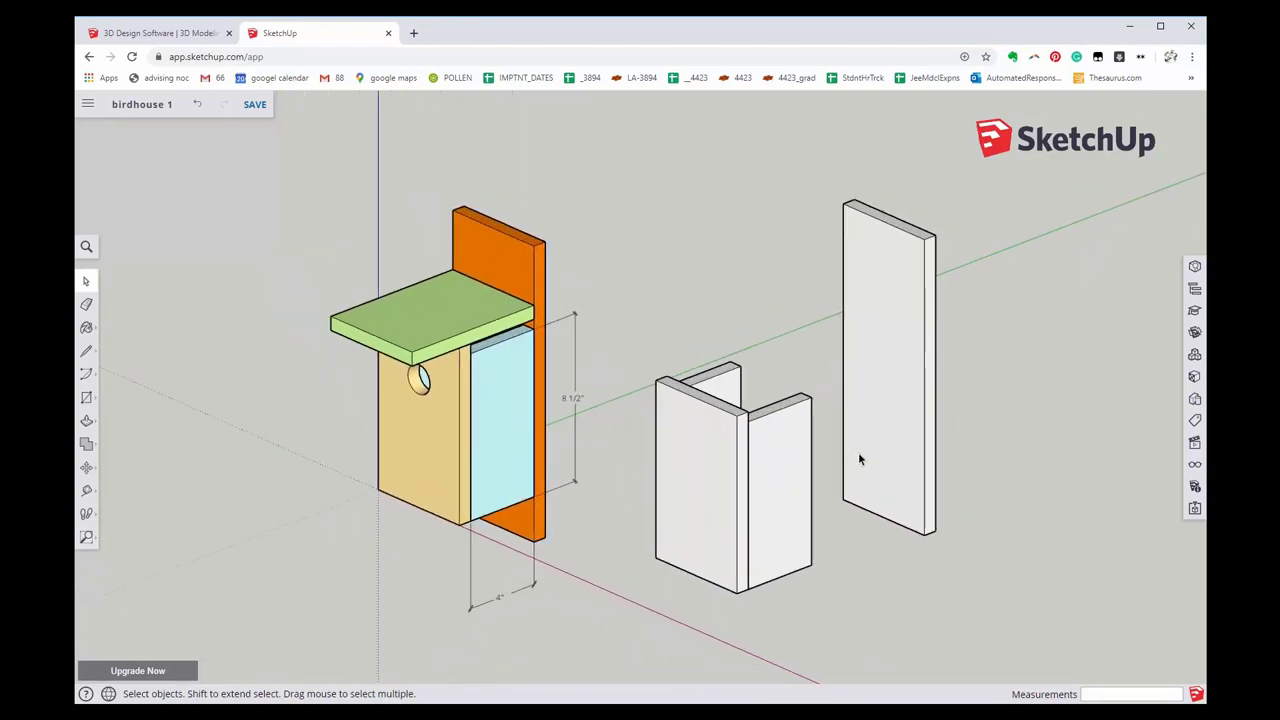
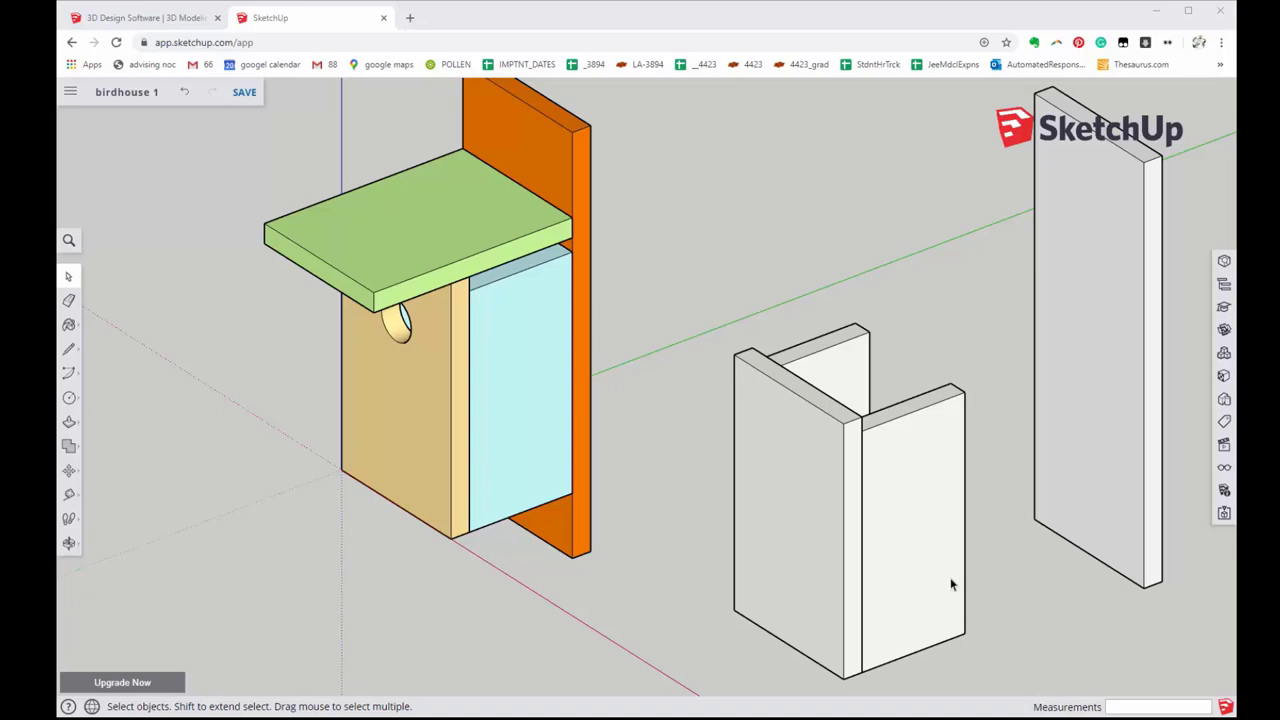
# - Open the white box's front board group for editing and orbit to a frontal view of it
pyautogui.click(948, 460)
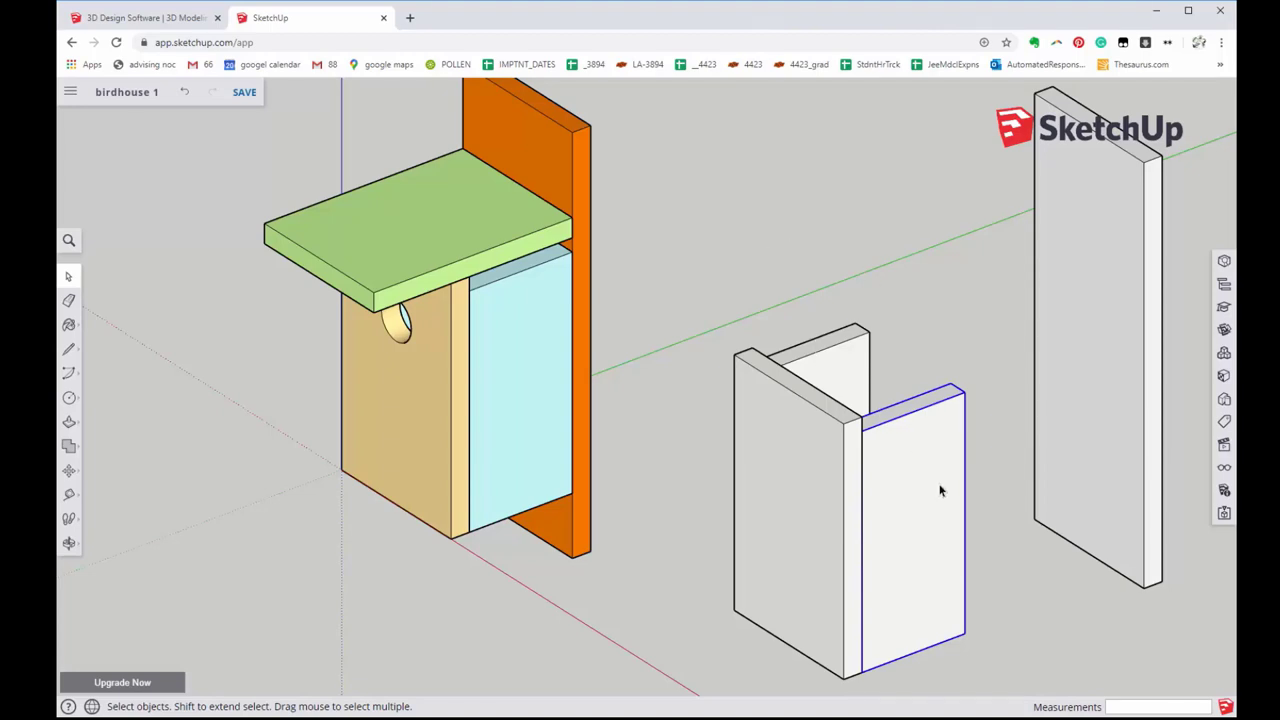
pyautogui.click(988, 550)
pyautogui.doubleClick(923, 492)
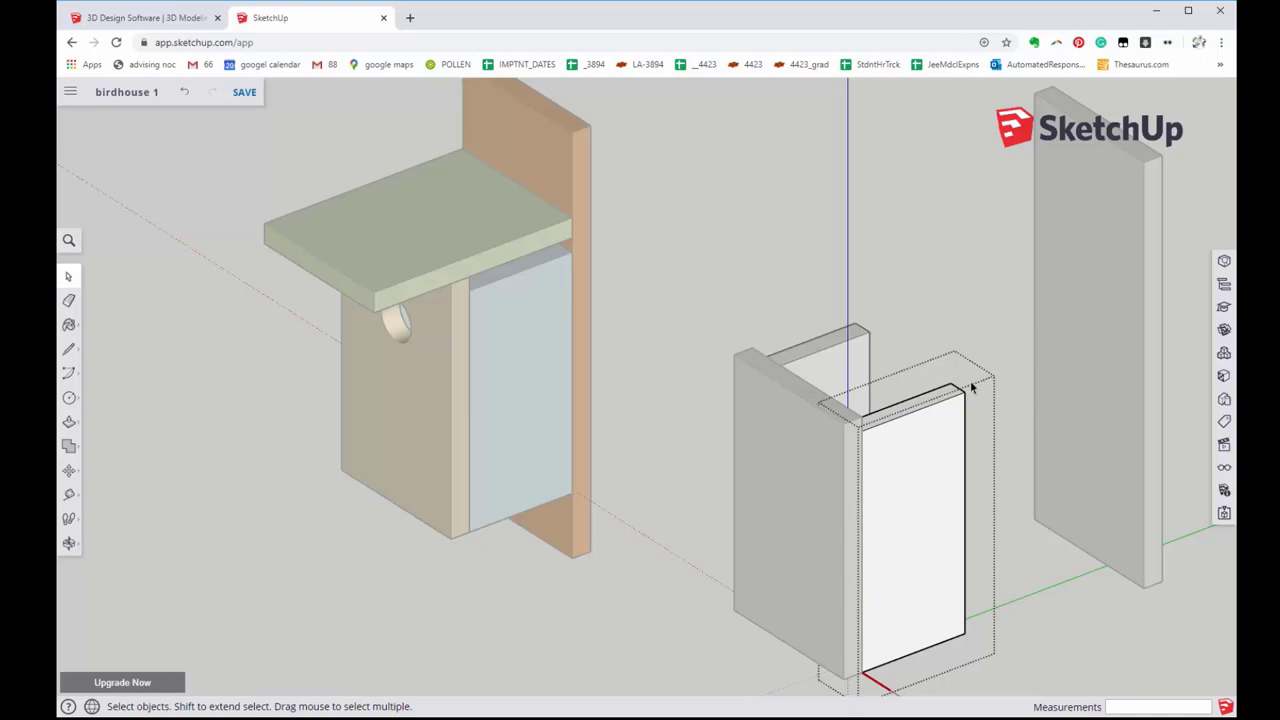
pyautogui.moveTo(1018, 523)
pyautogui.mouseDown(button='middle')
pyautogui.moveTo(715, 415)
pyautogui.moveTo(529, 394)
pyautogui.moveTo(529, 429)
pyautogui.moveTo(556, 433)
pyautogui.moveTo(510, 438)
pyautogui.mouseUp(button='middle')
pyautogui.press('space')
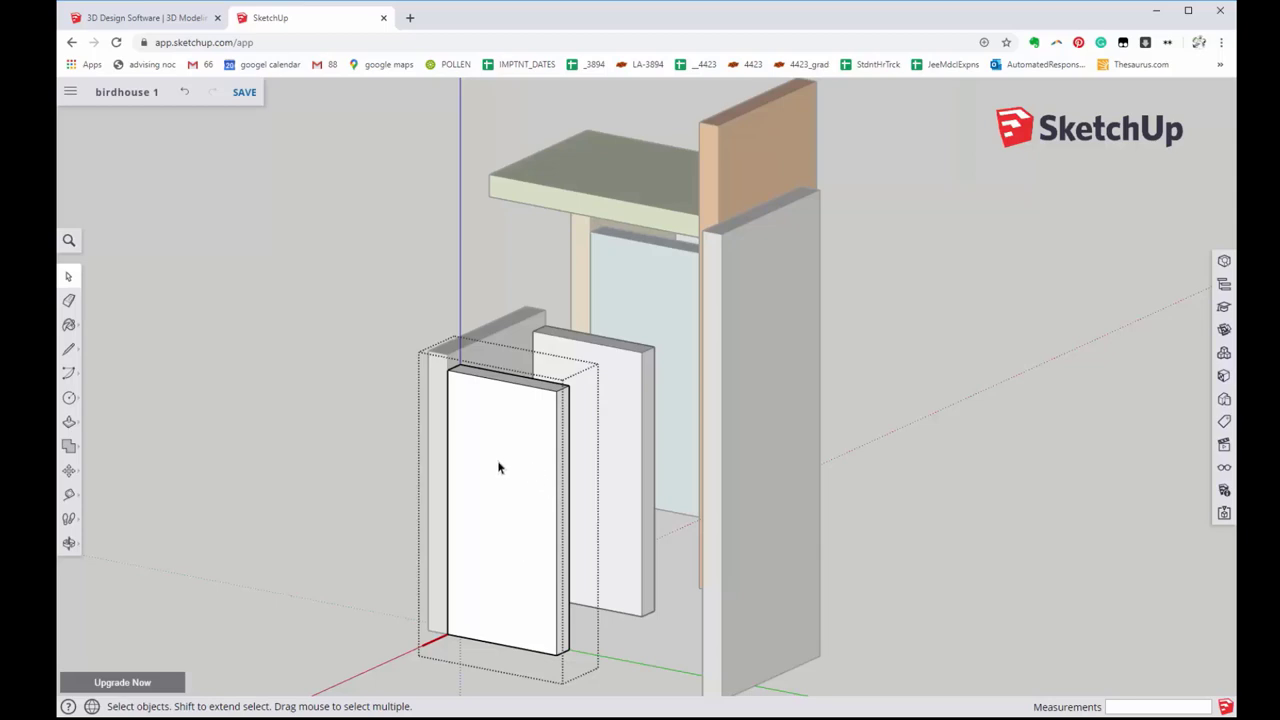
# - Push the front board's top face down into a short, roughly square panel and save the model
pyautogui.click(69, 424)
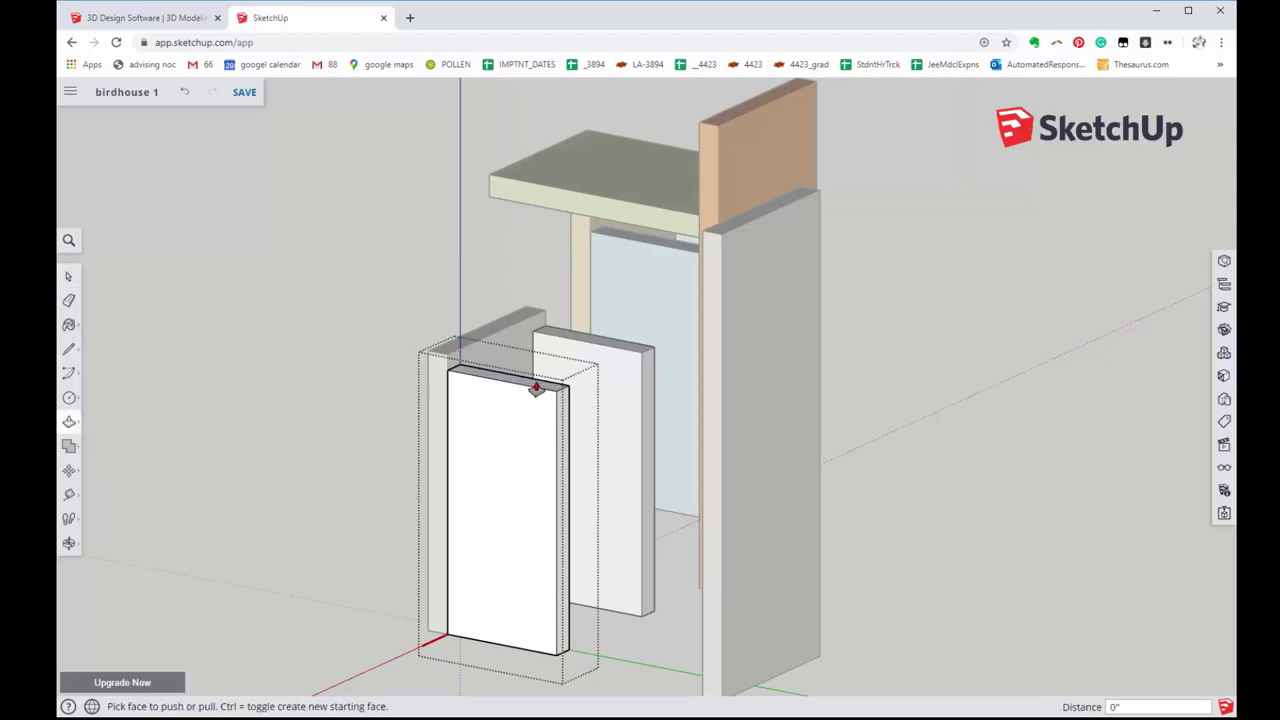
pyautogui.moveTo(536, 389); pyautogui.dragTo(534, 537)
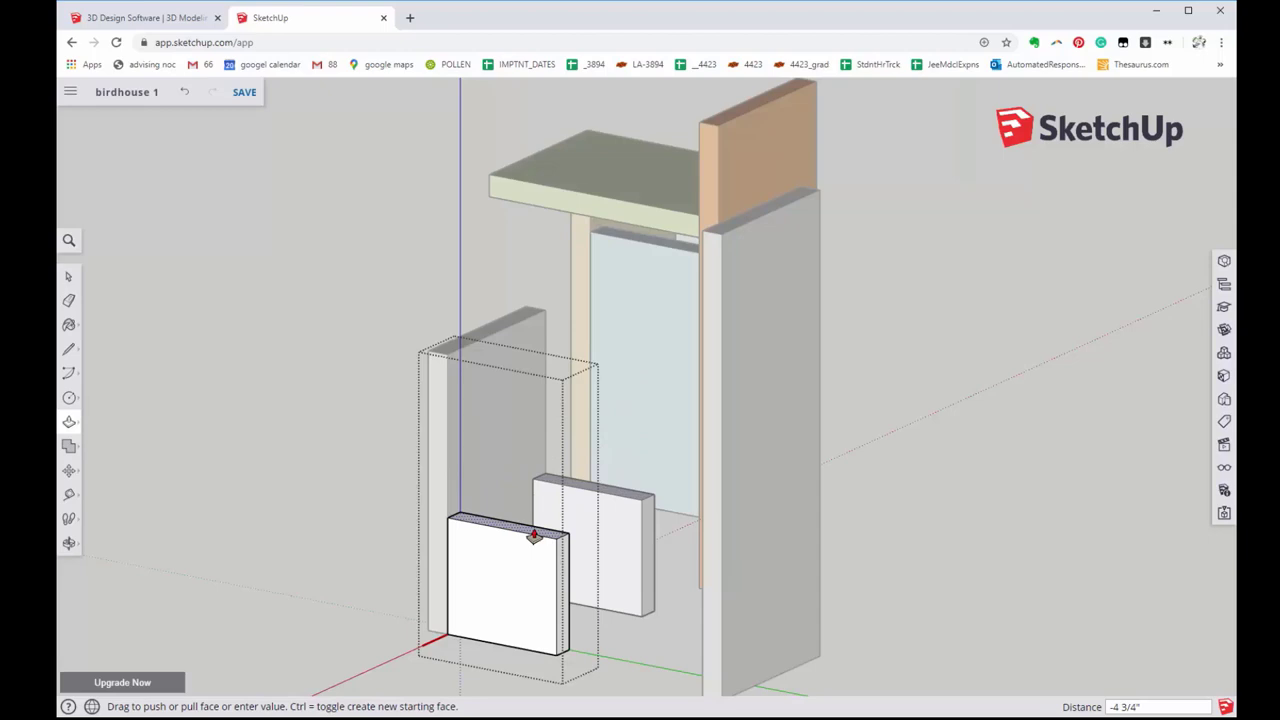
pyautogui.moveTo(534, 537); pyautogui.dragTo(531, 531)
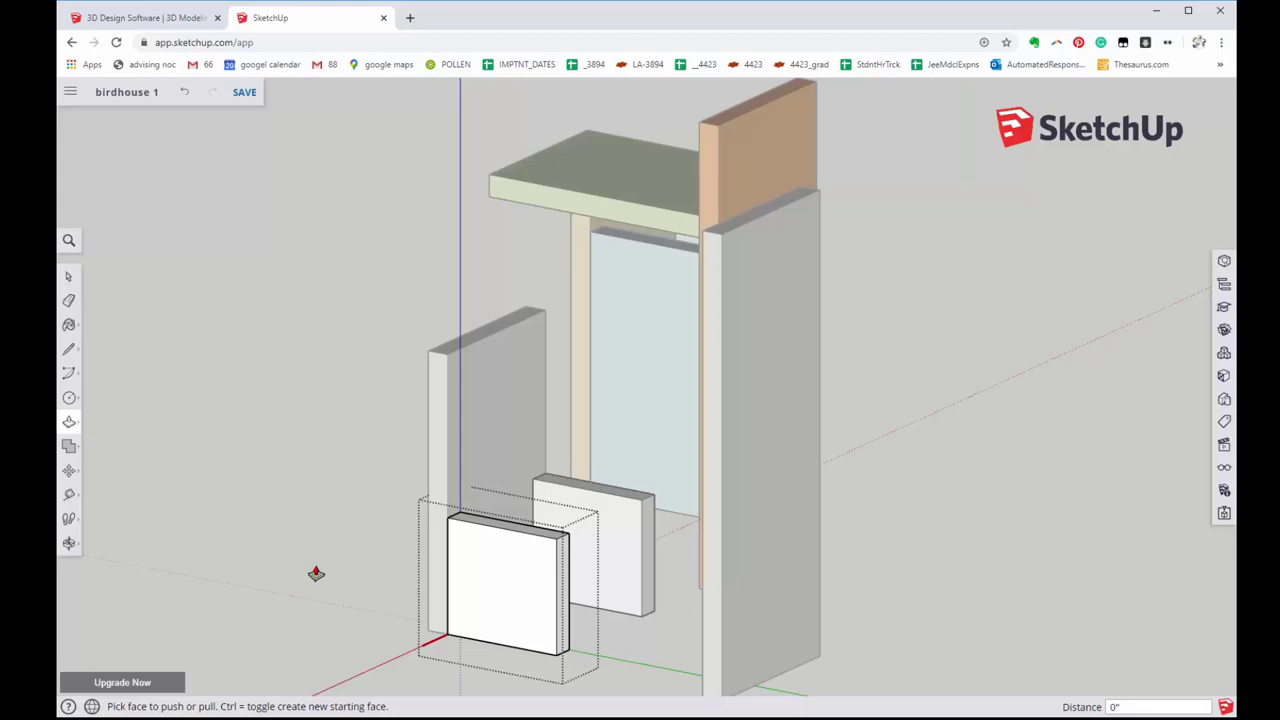
pyautogui.hotkey('ctrl', 's')
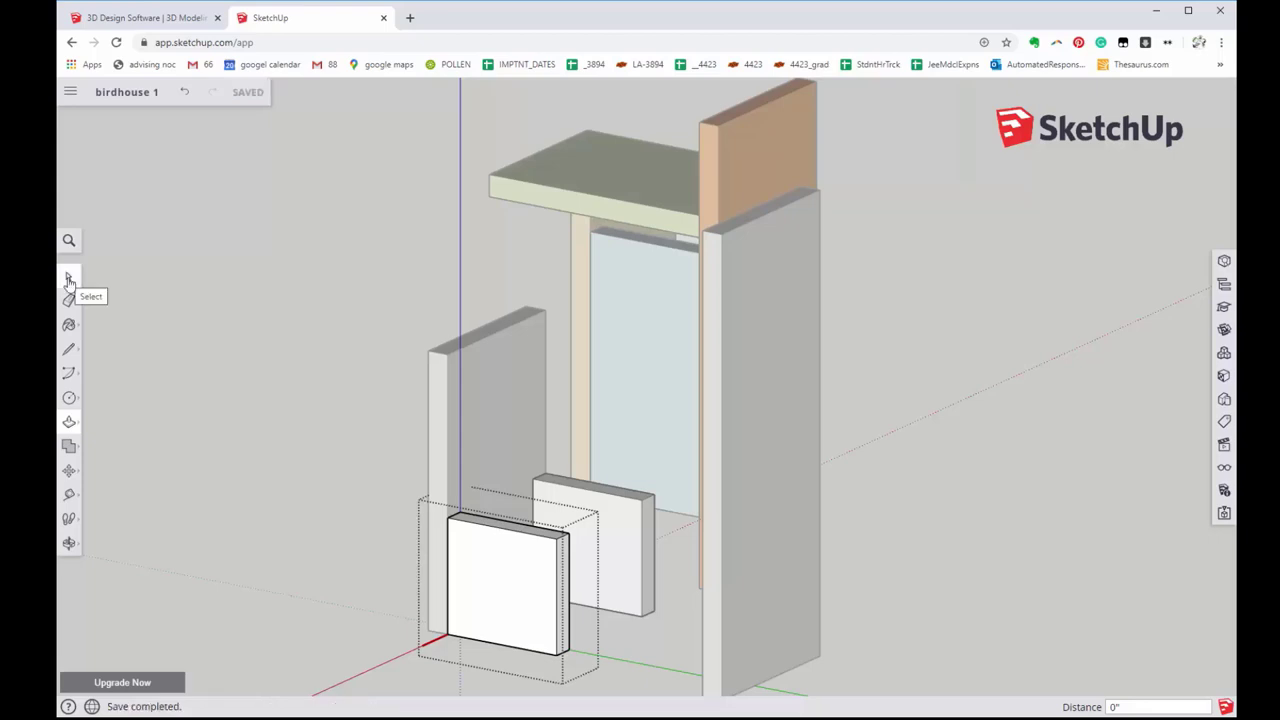
pyautogui.click(68, 278)
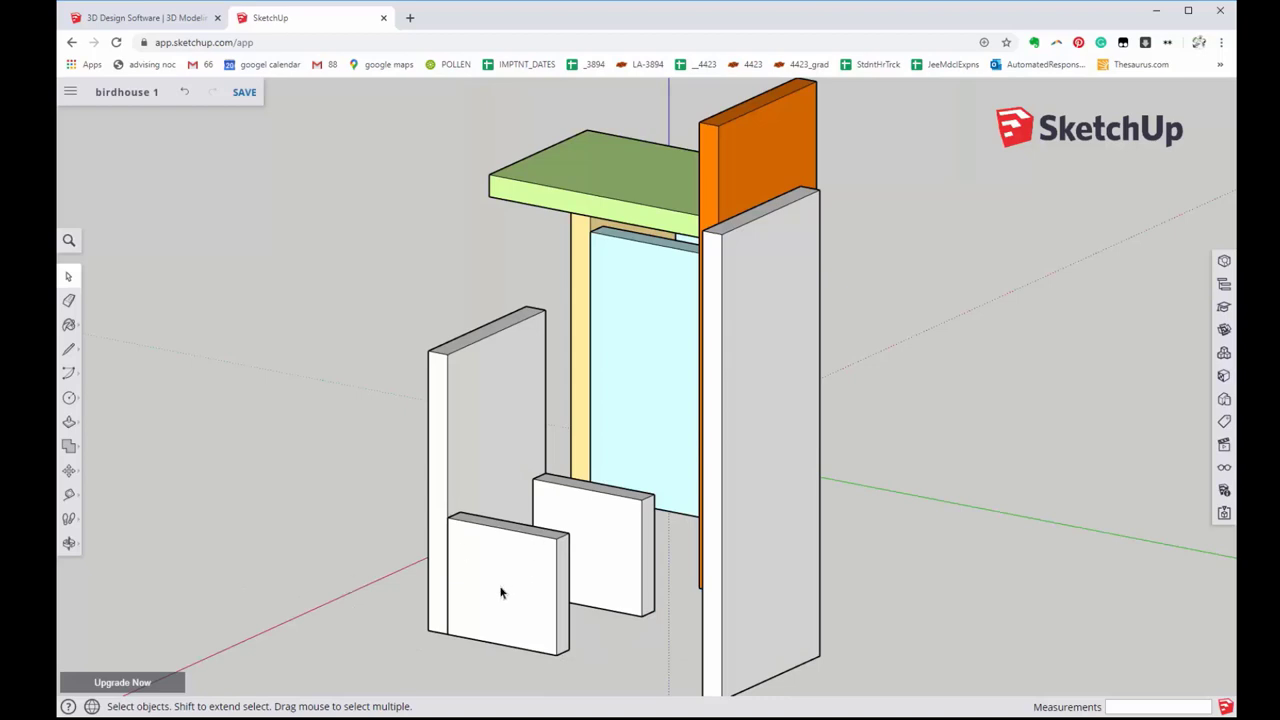
pyautogui.moveTo(503, 594)
pyautogui.mouseDown(button='middle')
pyautogui.moveTo(1020, 571)
pyautogui.moveTo(814, 571)
pyautogui.moveTo(810, 586)
pyautogui.moveTo(760, 600)
pyautogui.moveTo(583, 583)
pyautogui.mouseUp(button='middle')
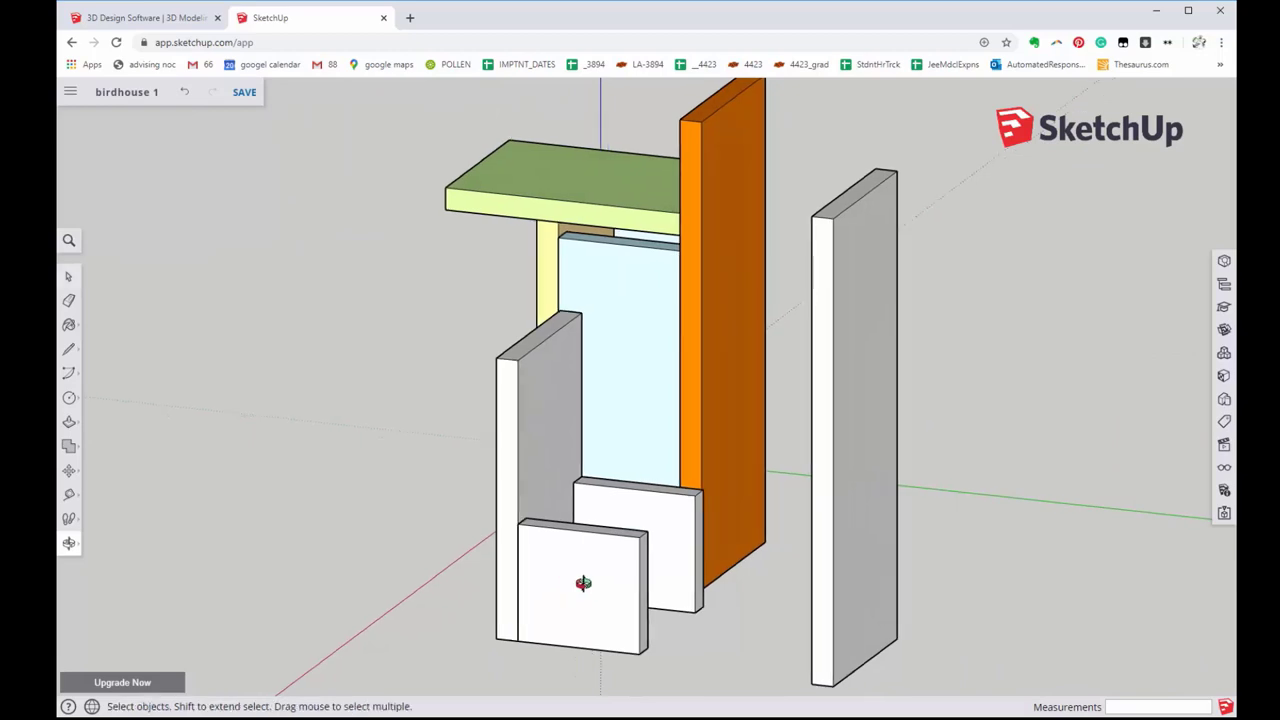
pyautogui.moveTo(701, 597); pyautogui.dragTo(568, 620, button='middle')
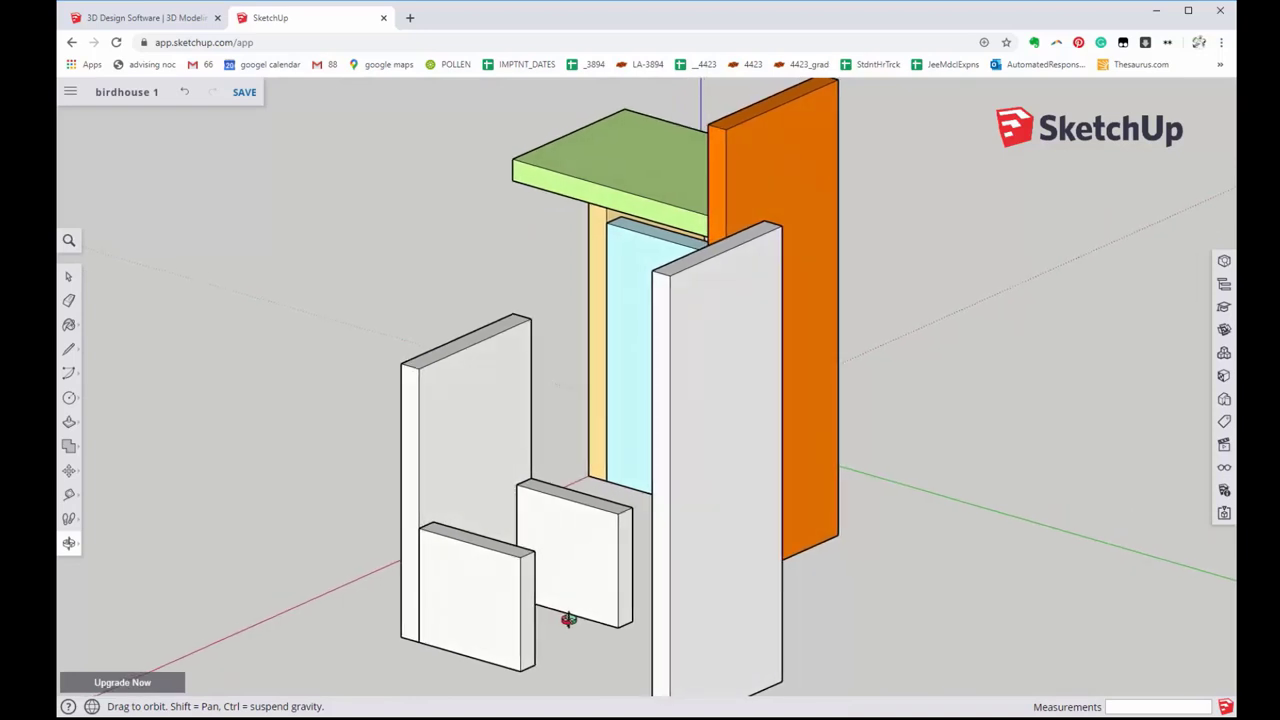
pyautogui.moveTo(568, 620); pyautogui.dragTo(568, 620, button='middle')
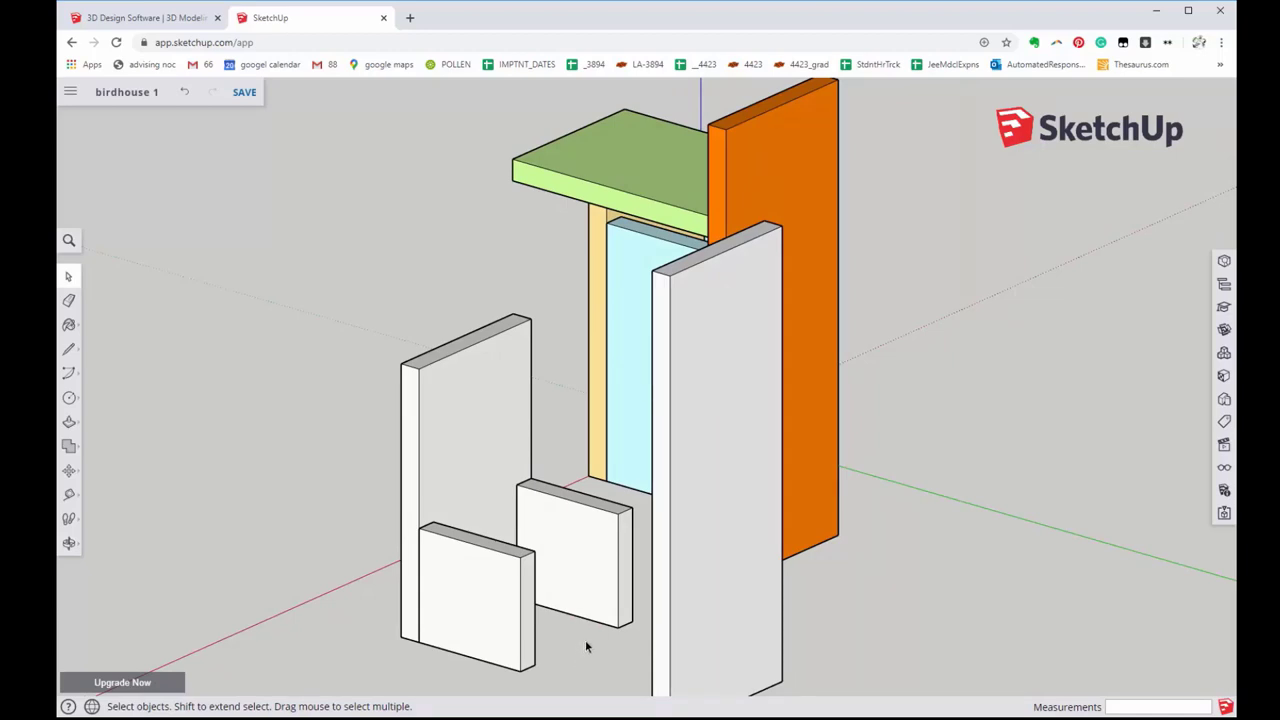
pyautogui.moveTo(610, 597)
pyautogui.mouseDown(button='middle')
pyautogui.moveTo(997, 569)
pyautogui.moveTo(1014, 569)
pyautogui.moveTo(737, 586)
pyautogui.moveTo(1025, 583)
pyautogui.moveTo(951, 597)
pyautogui.moveTo(1000, 591)
pyautogui.mouseUp(button='middle')
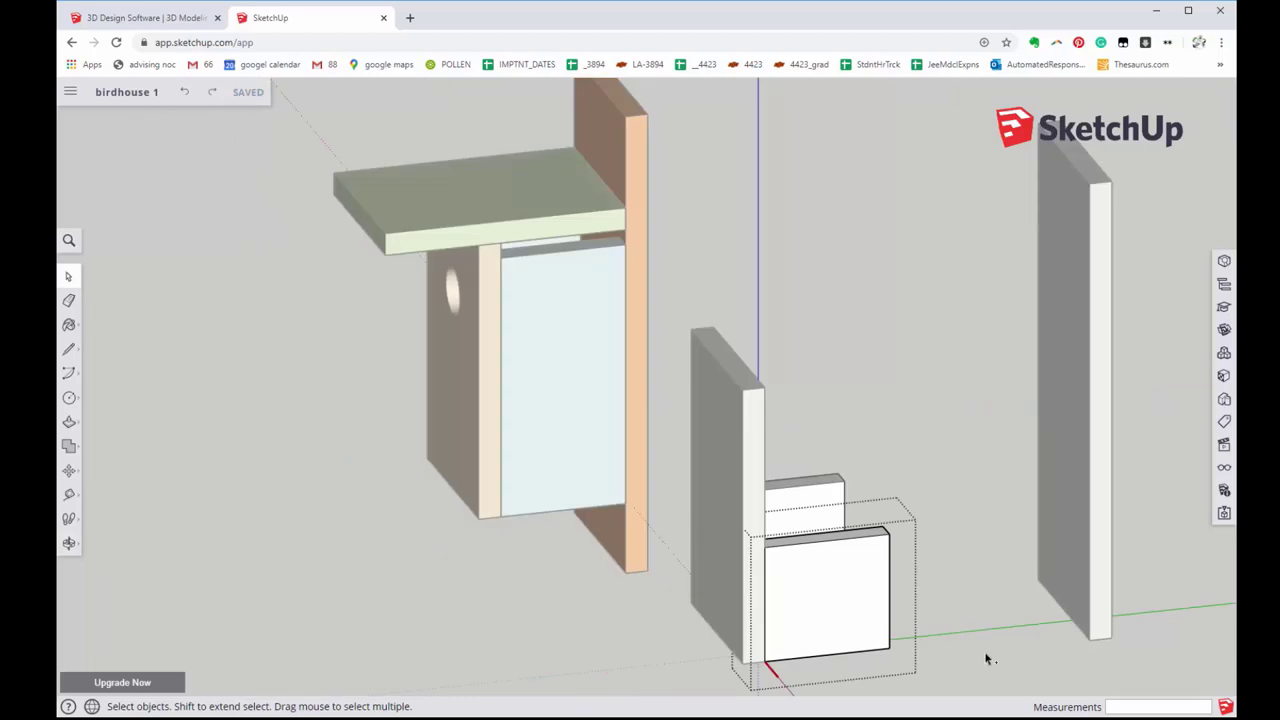
# - Undo the push to restore the front board's full height, close its group, and orbit to check
pyautogui.hotkey('ctrl', 'z')
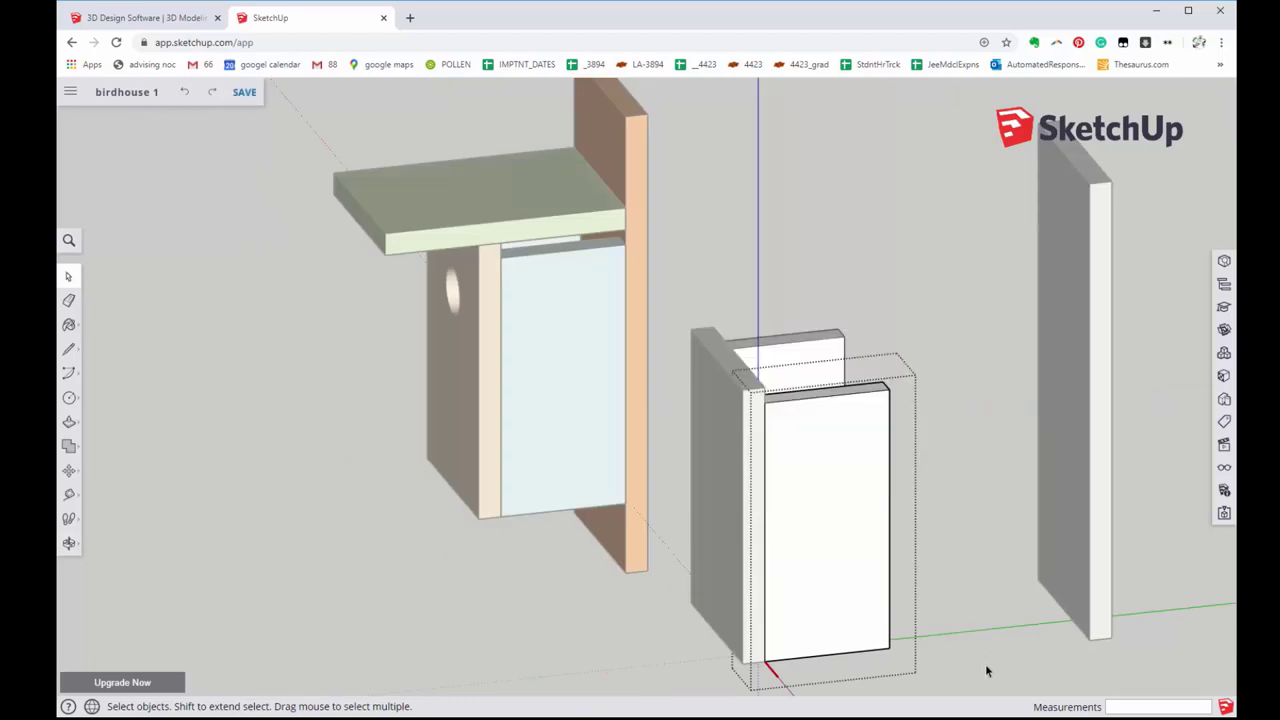
pyautogui.click(990, 666)
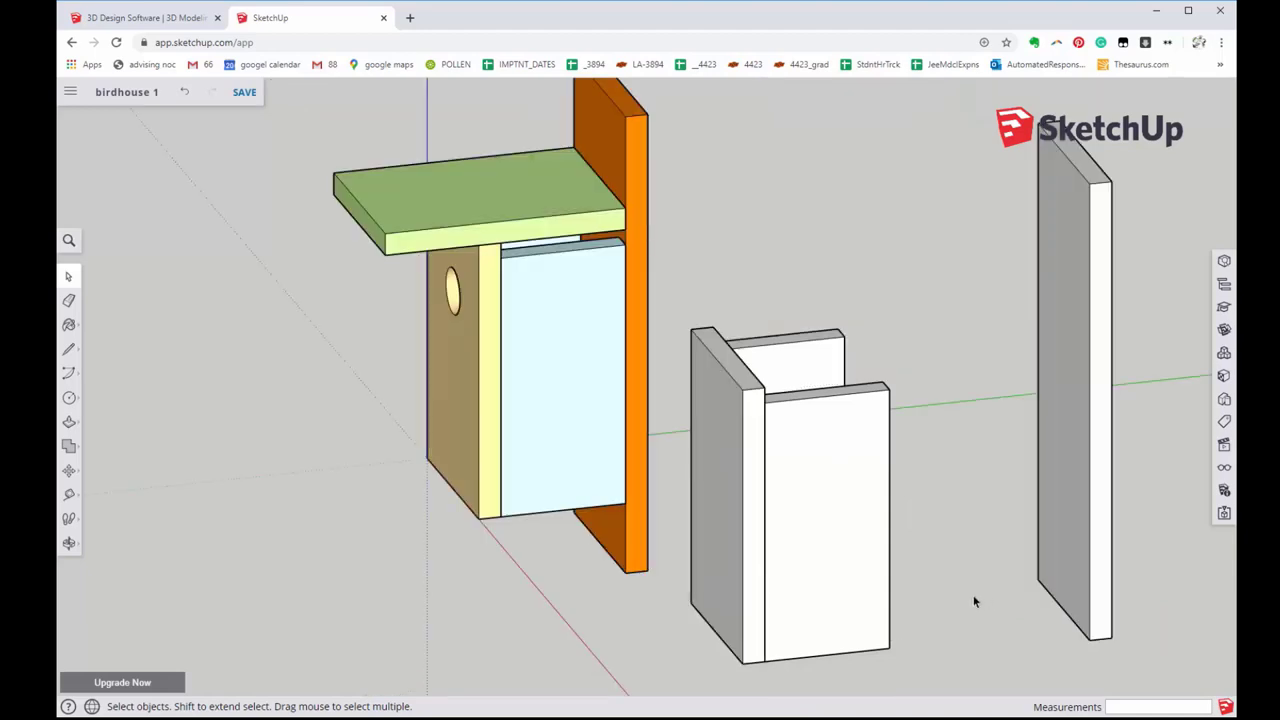
pyautogui.click(850, 594)
pyautogui.moveTo(910, 585); pyautogui.dragTo(523, 560, button='middle')
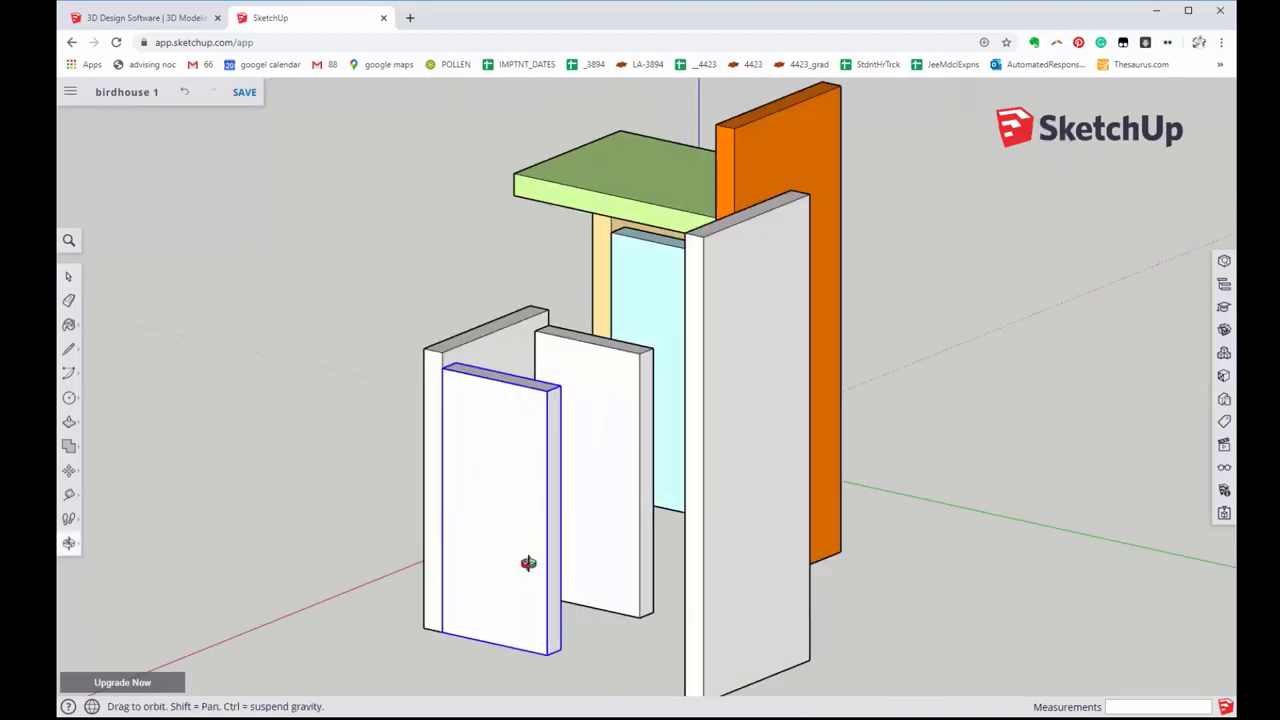
pyautogui.click(603, 642)
pyautogui.moveTo(603, 574)
pyautogui.mouseDown(button='middle')
pyautogui.moveTo(1025, 496)
pyautogui.moveTo(789, 494)
pyautogui.moveTo(811, 543)
pyautogui.mouseUp(button='middle')
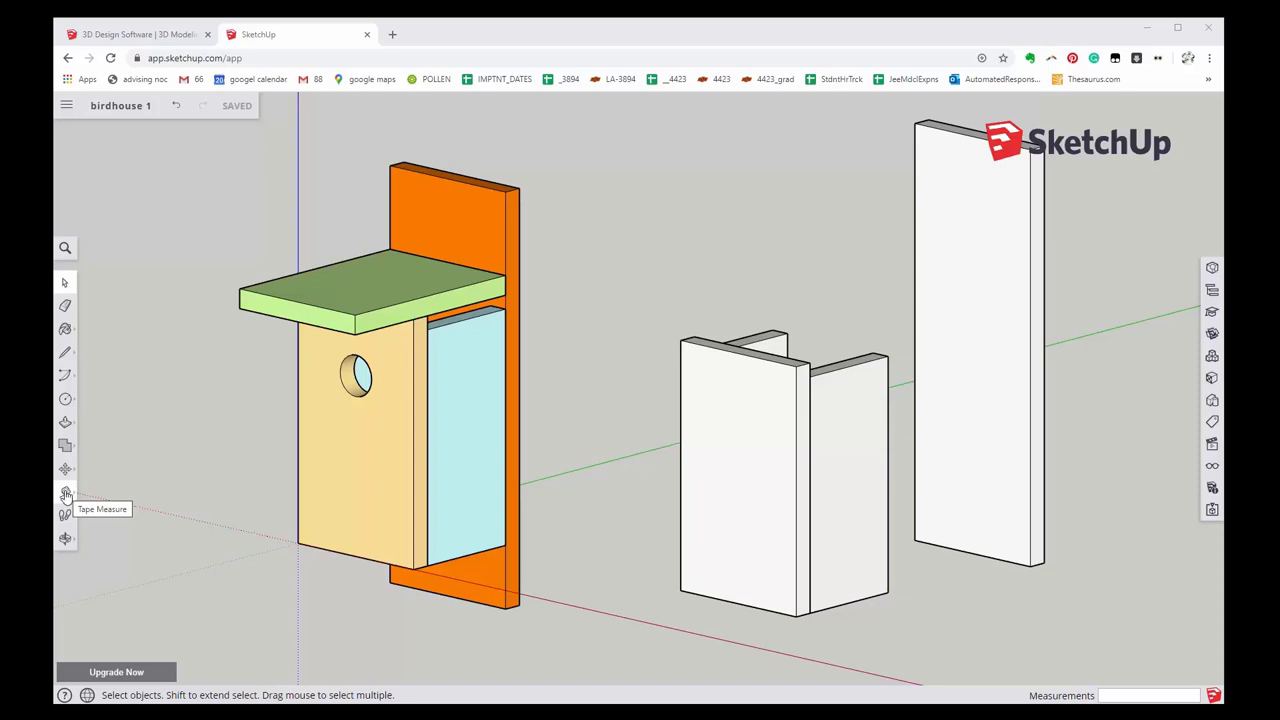
# - Add a guide line 6 inches above the front board's bottom edge, then select the board
pyautogui.click(65, 494)
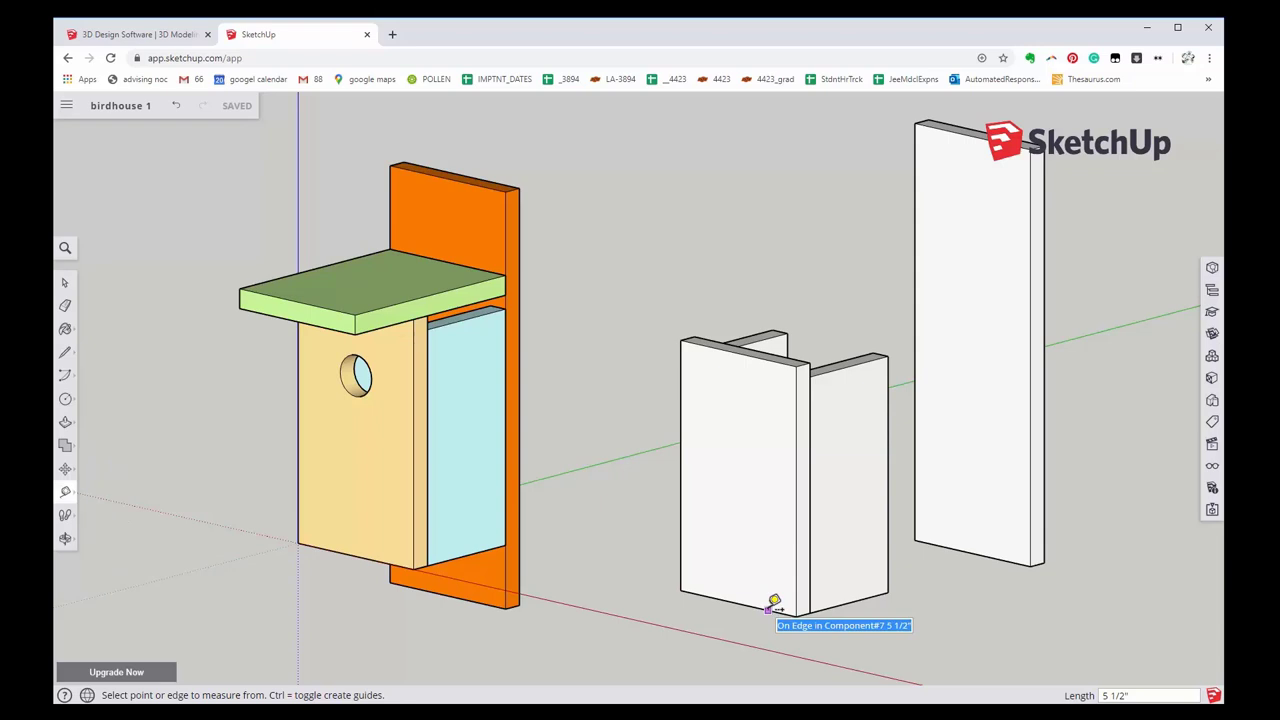
pyautogui.click(768, 608)
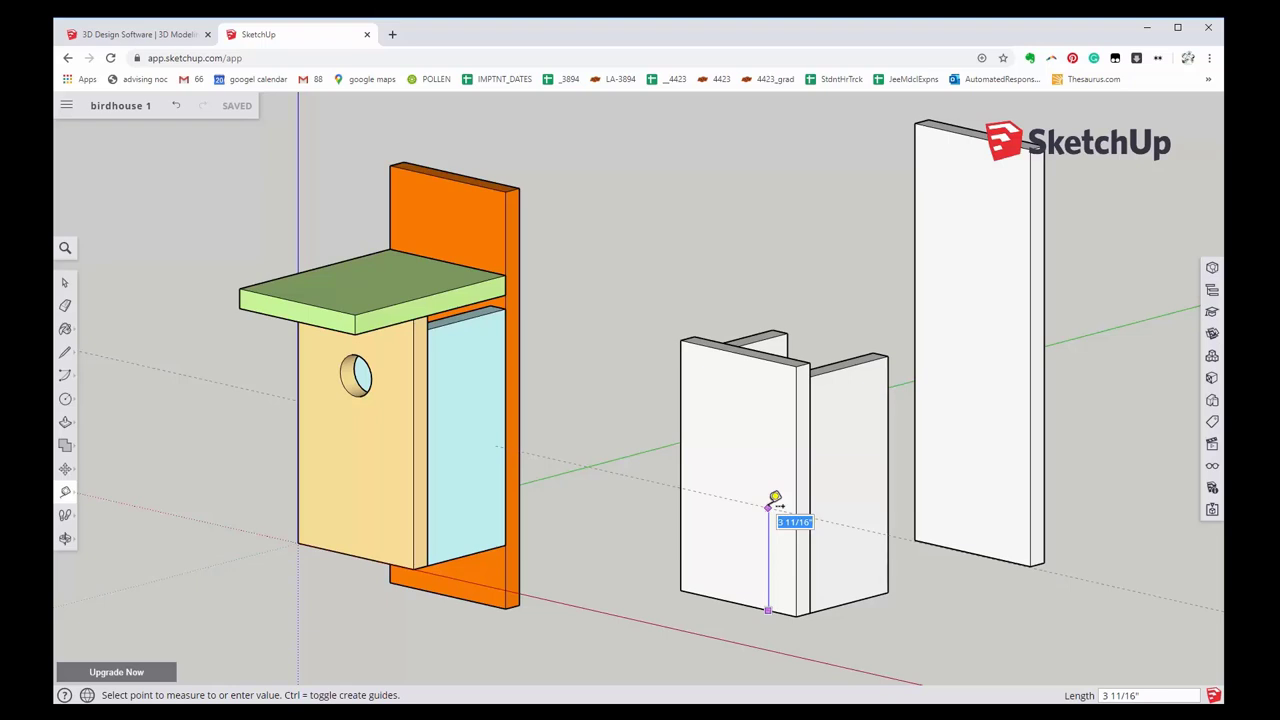
pyautogui.write('6')
pyautogui.press('Return')
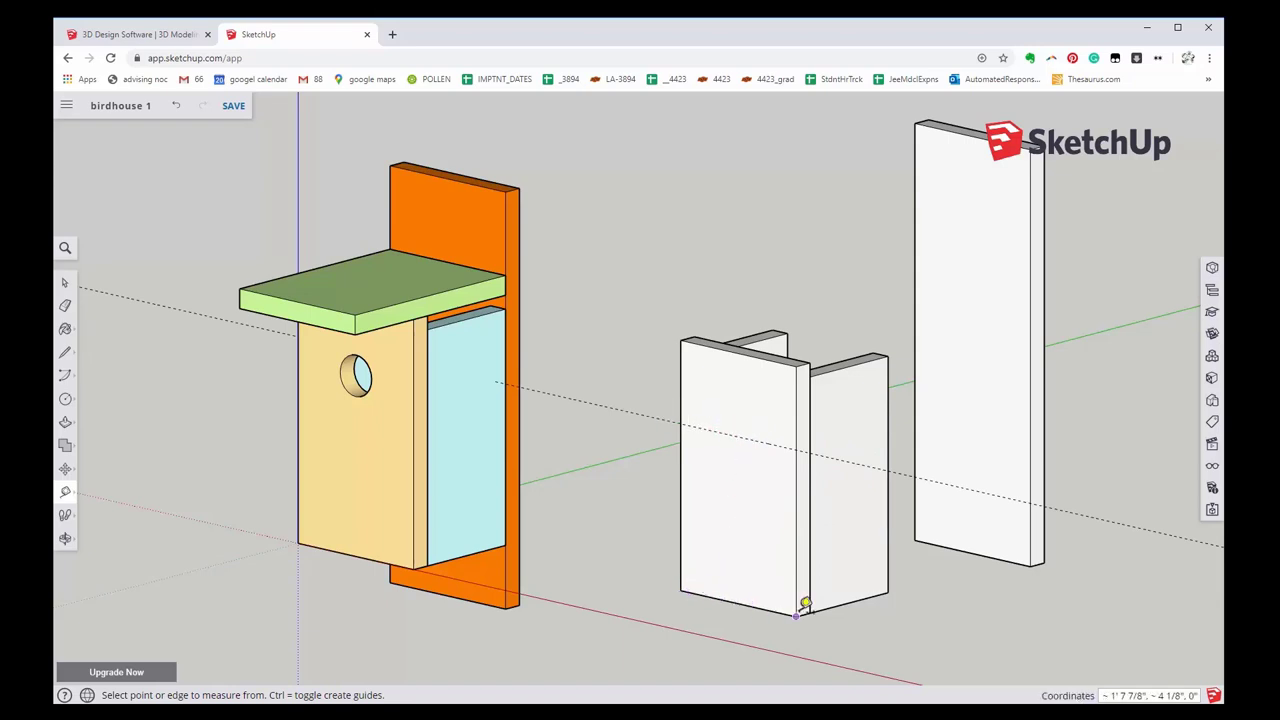
pyautogui.click(738, 603)
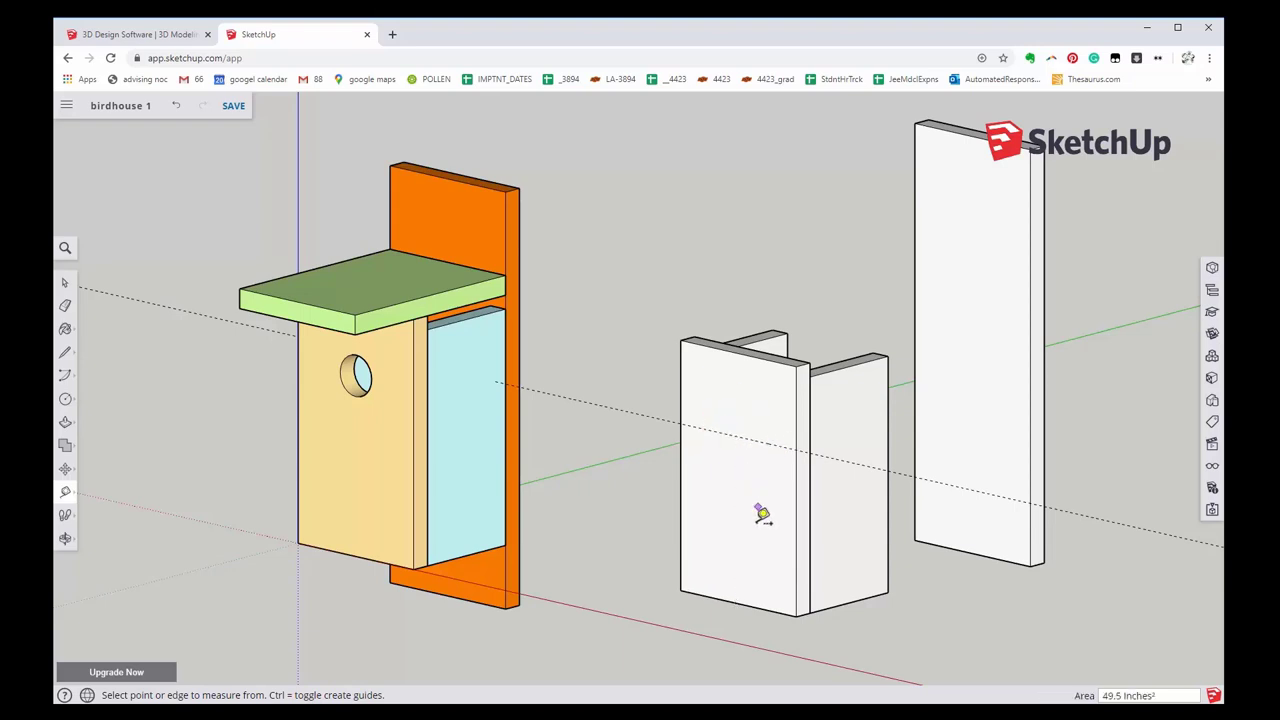
pyautogui.click(740, 541)
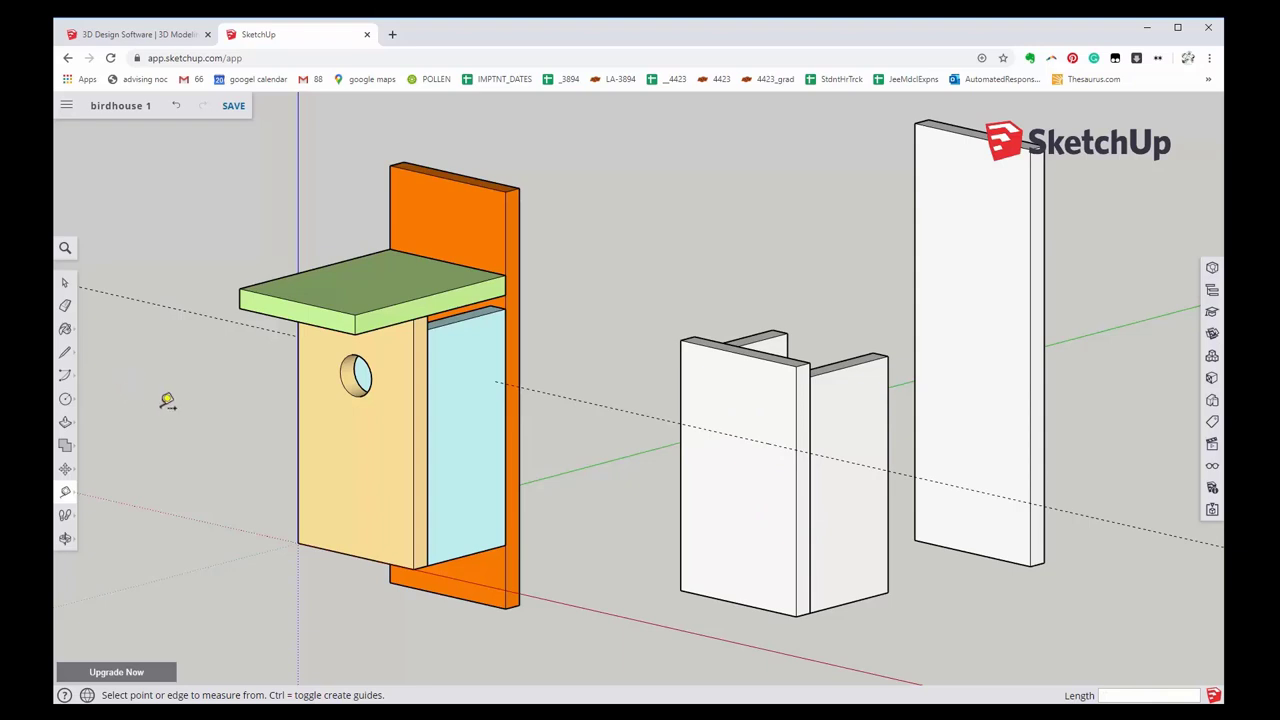
pyautogui.click(65, 283)
pyautogui.click(764, 394)
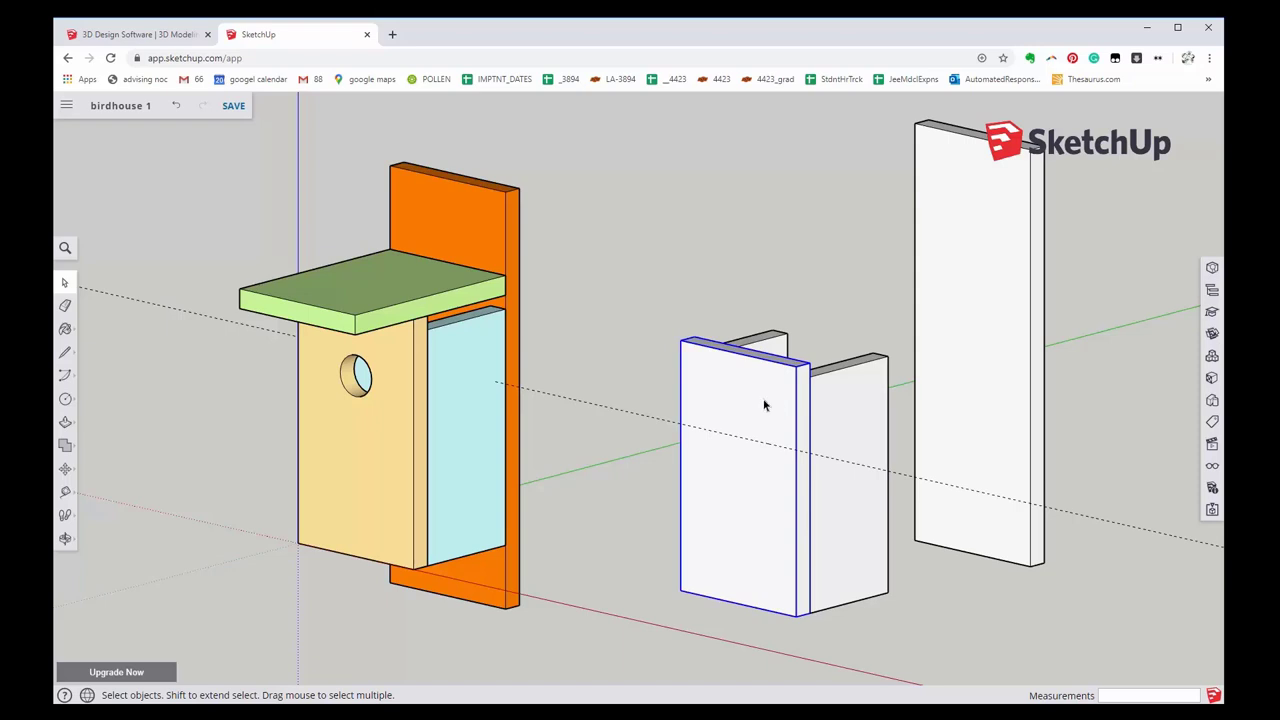
# - Reopen the front board group for editing with the Circle tool ready
pyautogui.doubleClick(764, 405)
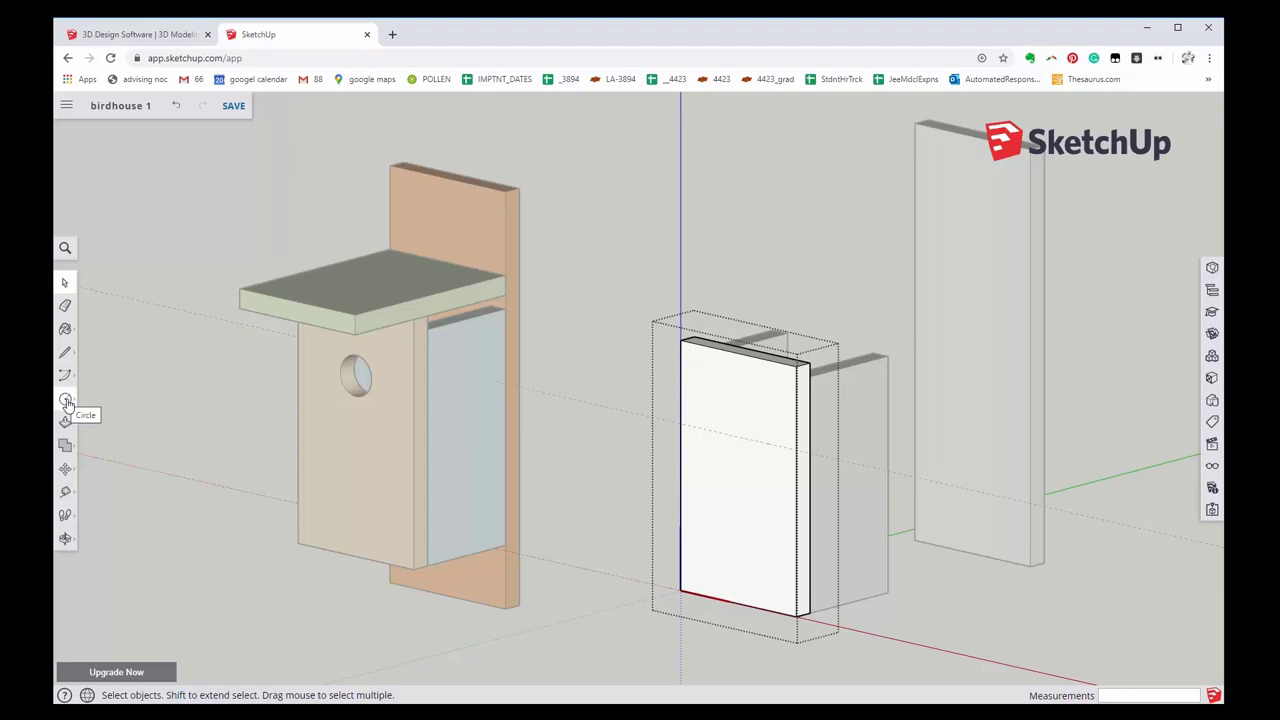
pyautogui.click(66, 401)
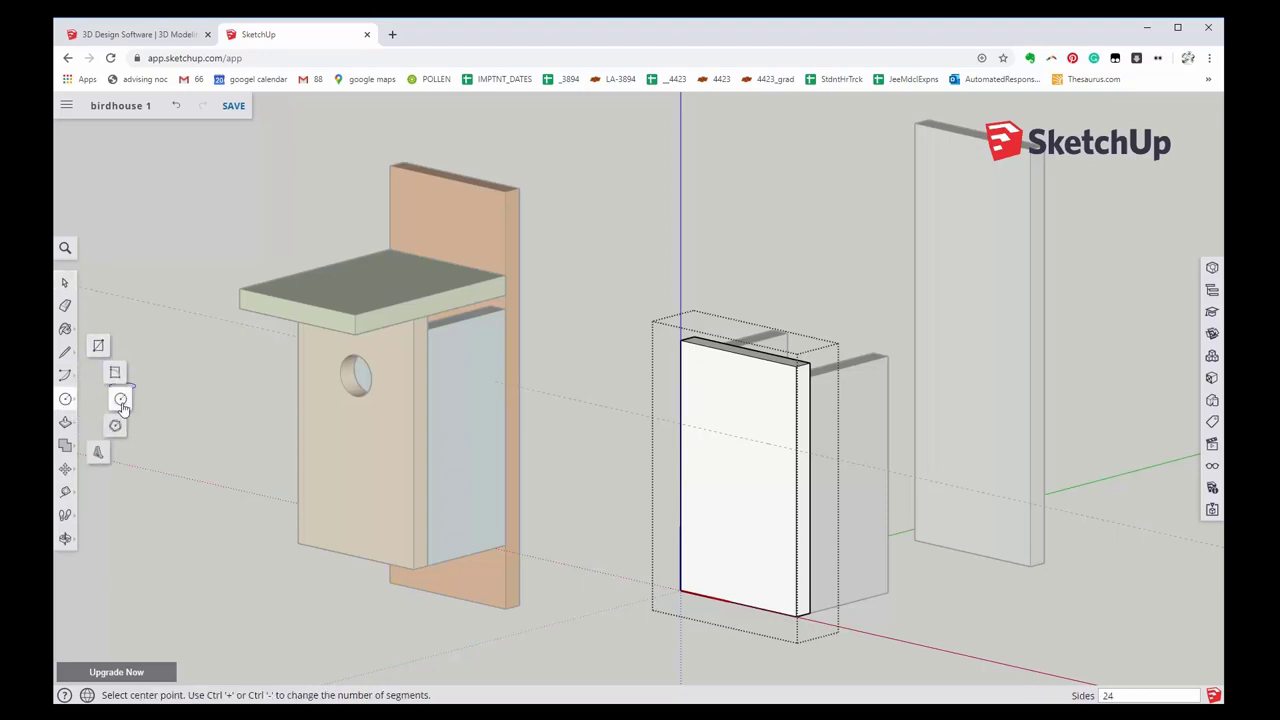
pyautogui.click(121, 400)
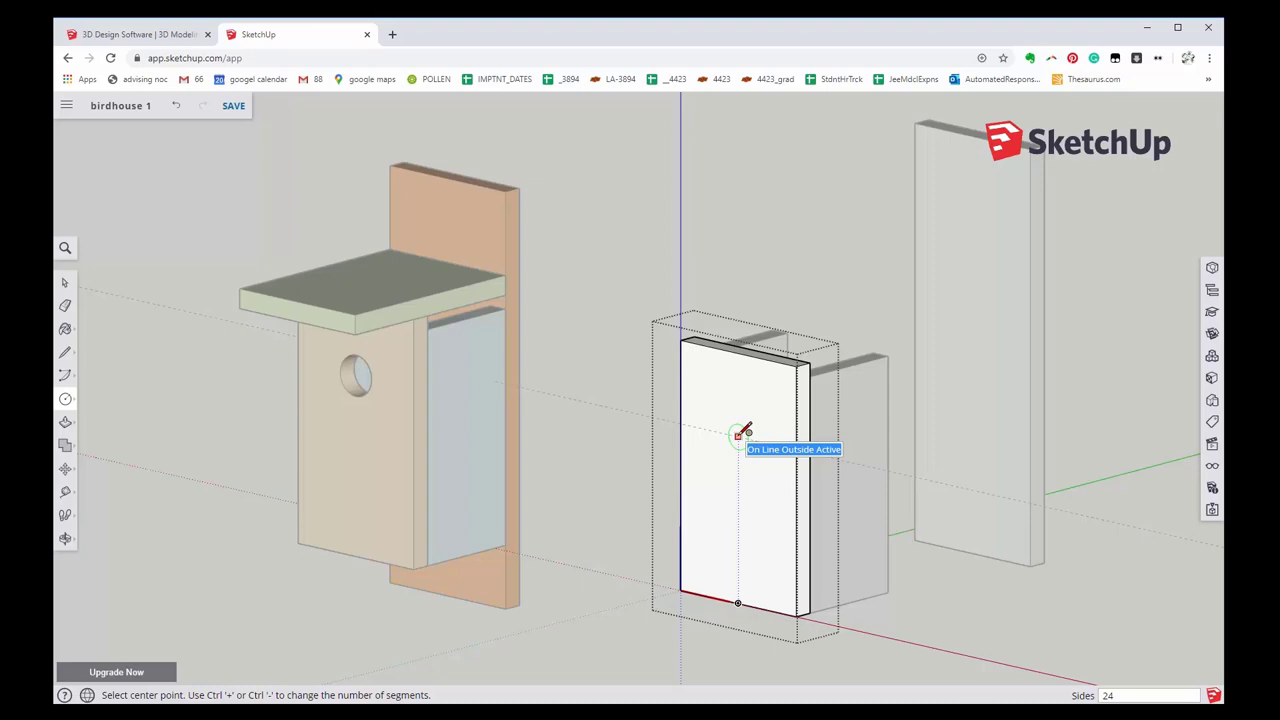
# - Draw a 0.75-inch-radius circle centred on the front board's guide line
pyautogui.click(738, 435)
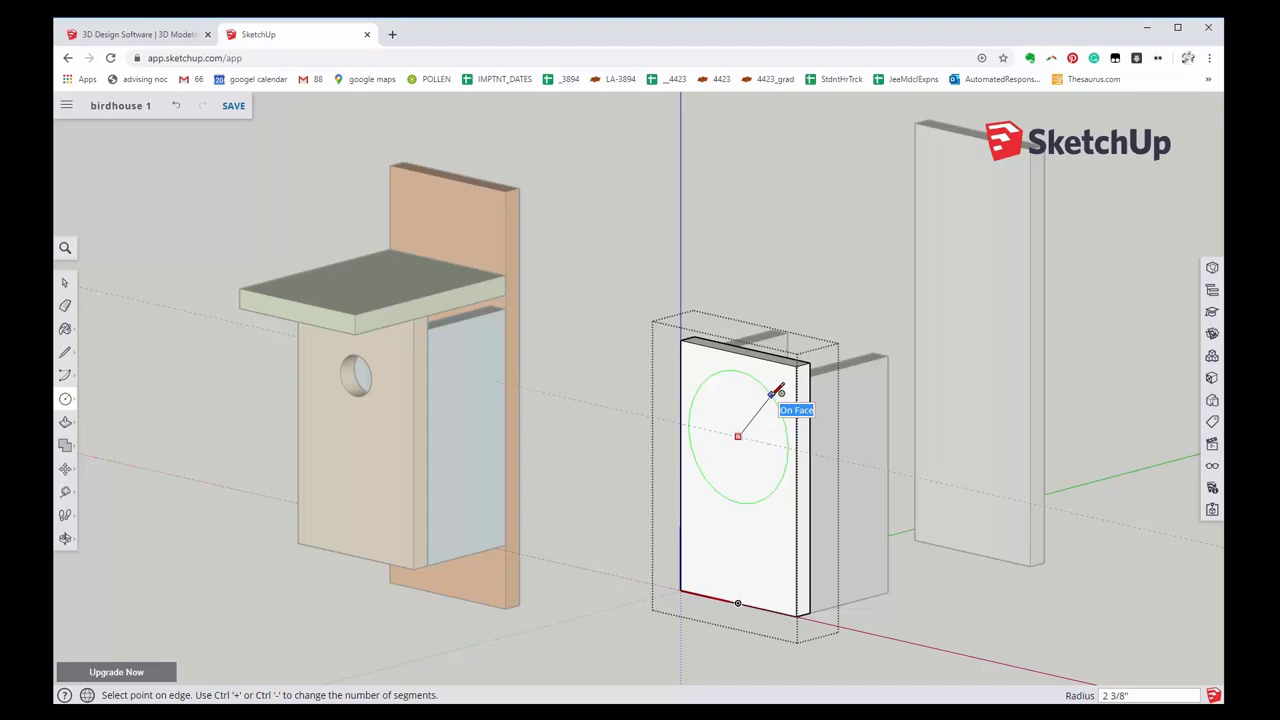
pyautogui.write('0.75')
pyautogui.press('Return')
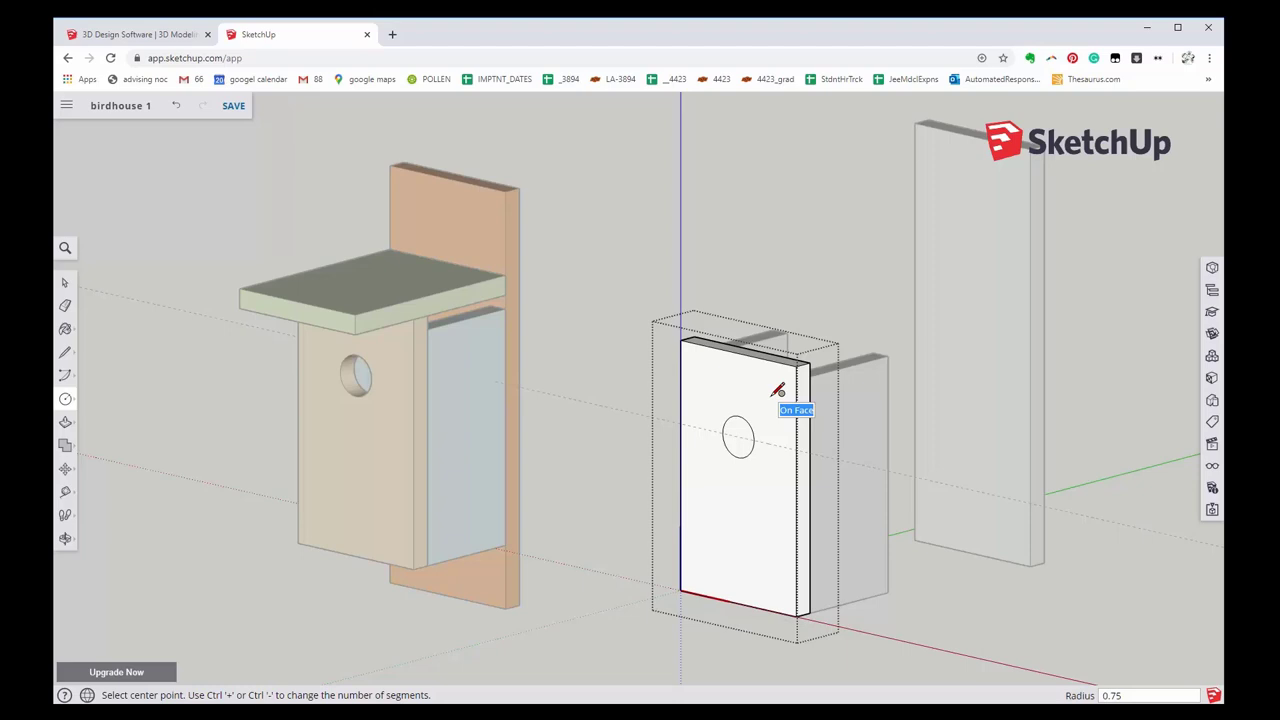
pyautogui.scroll(5, 778, 390)
pyautogui.press('p')
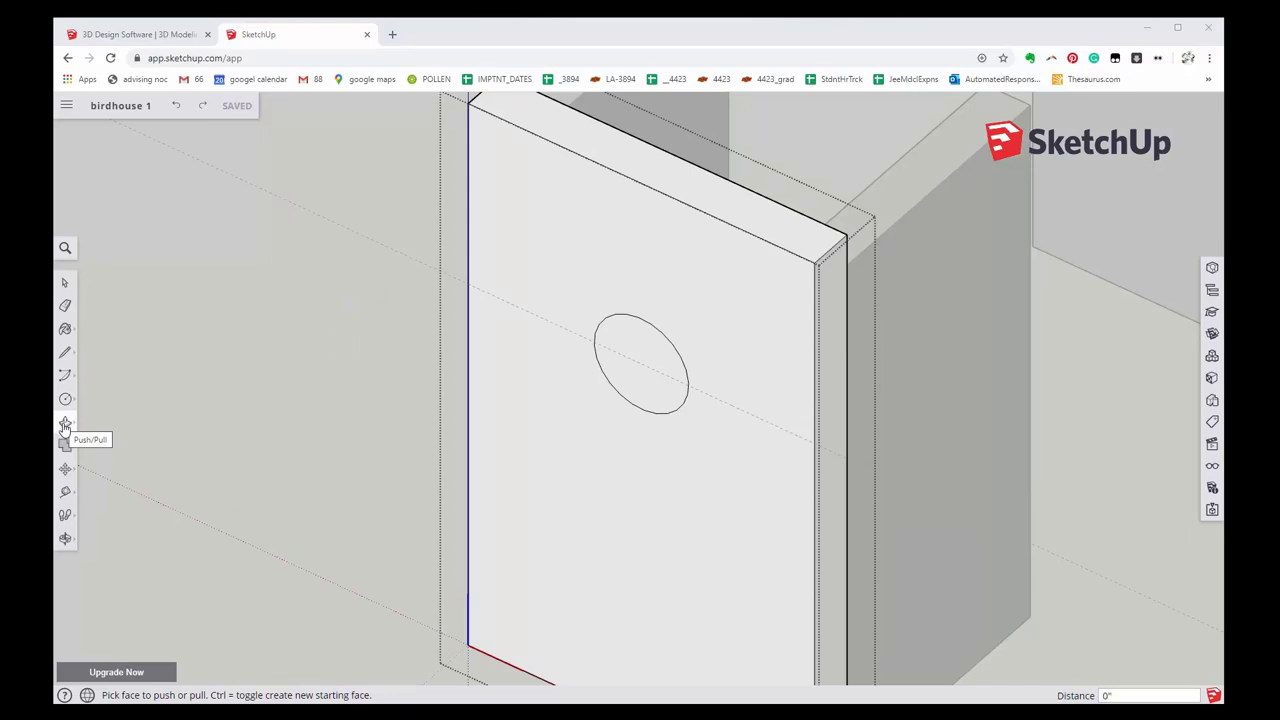
# - Start pushing the circle face into the front panel, orbiting to check the recess depth
pyautogui.click(64, 424)
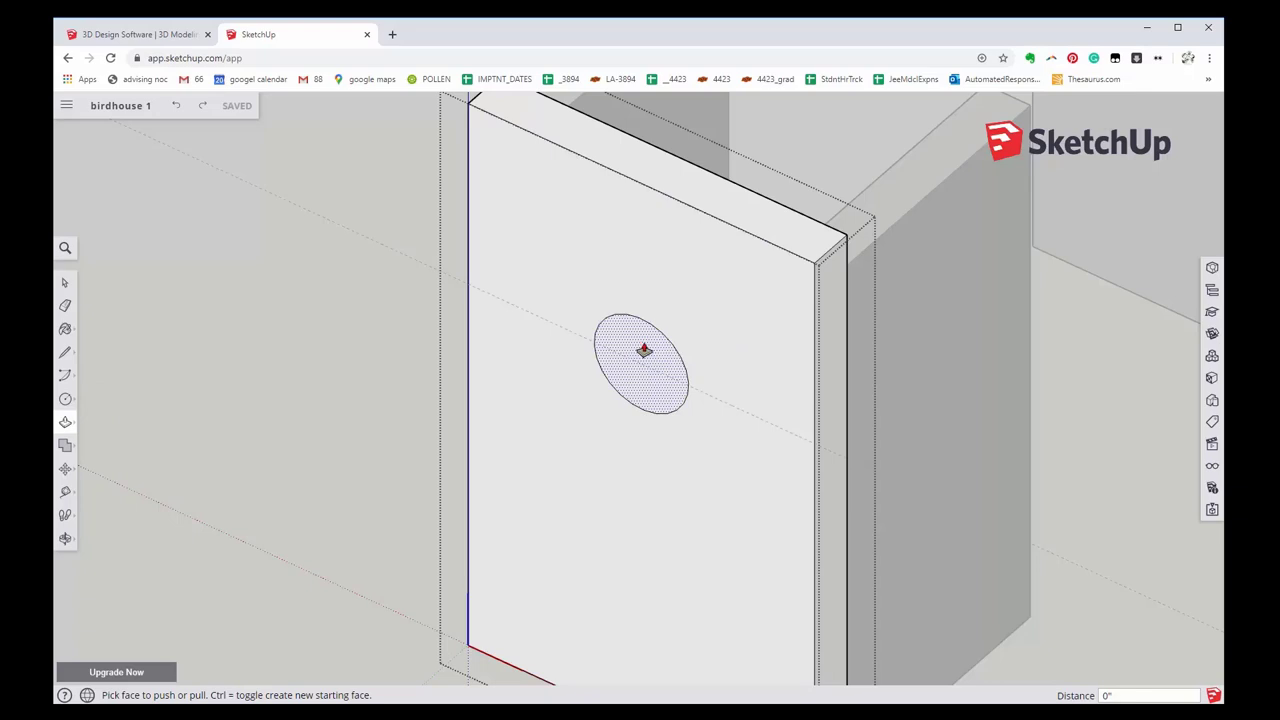
pyautogui.click(644, 350)
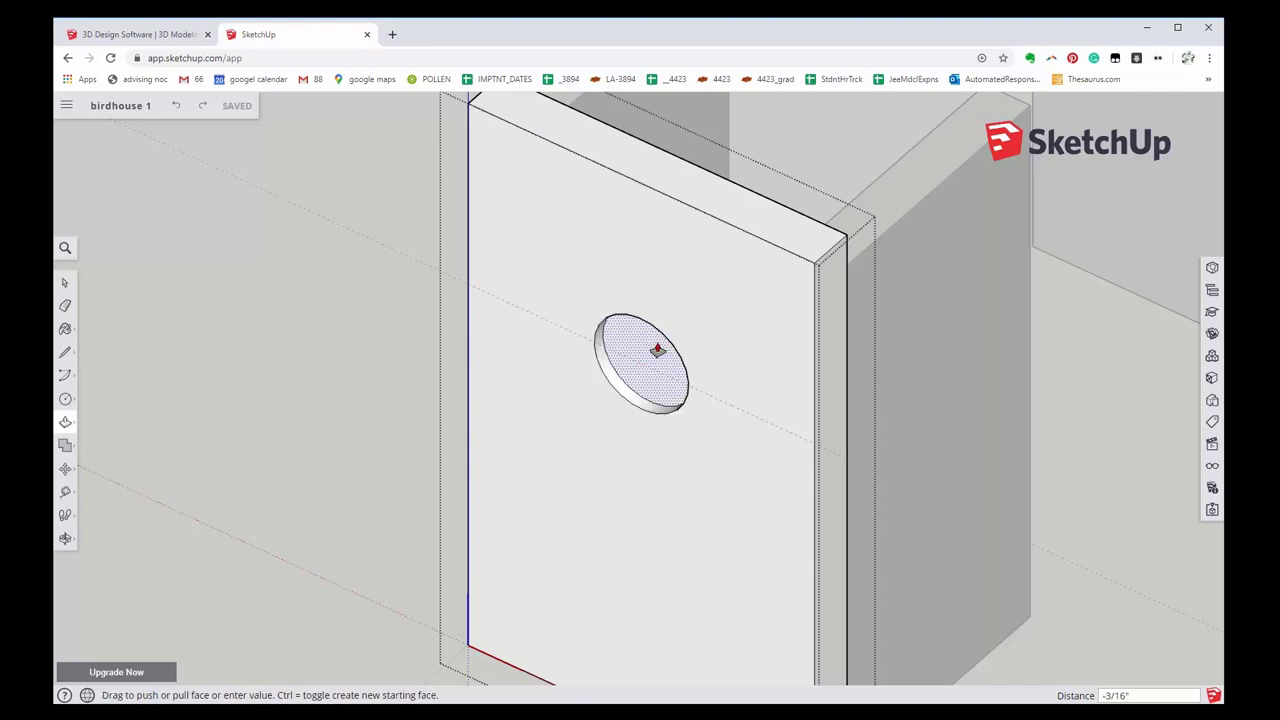
pyautogui.moveTo(655, 350); pyautogui.dragTo(713, 364, button='middle')
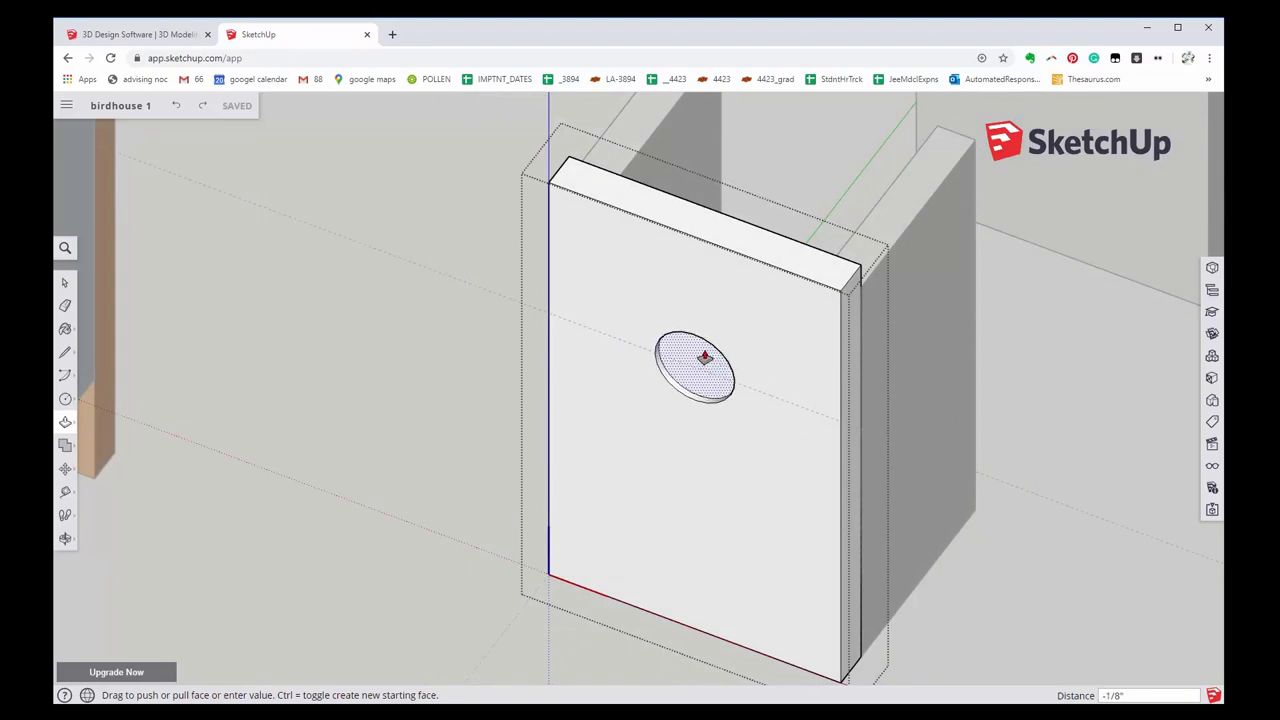
# - Push the circle through the full panel thickness to cut the entrance hole
pyautogui.scroll(1, 705, 357)
pyautogui.scroll(1, 706, 358)
pyautogui.scroll(1, 707, 360)
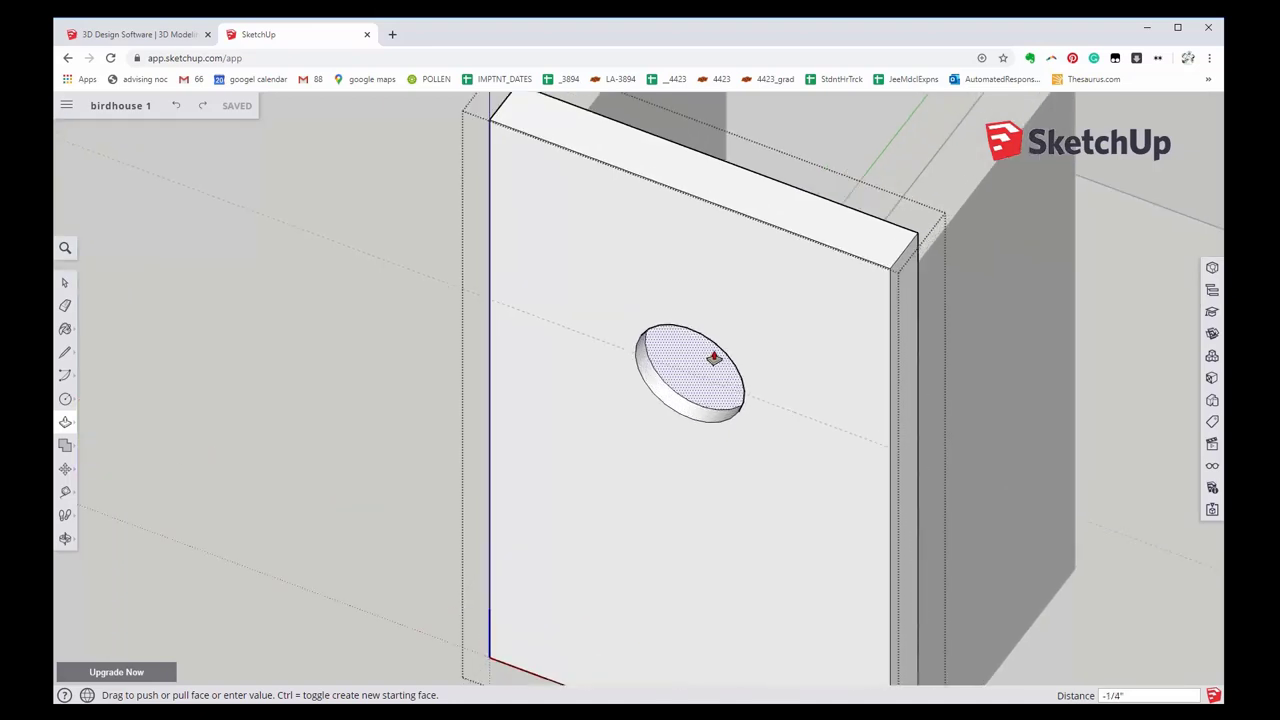
pyautogui.scroll(-2, 714, 356)
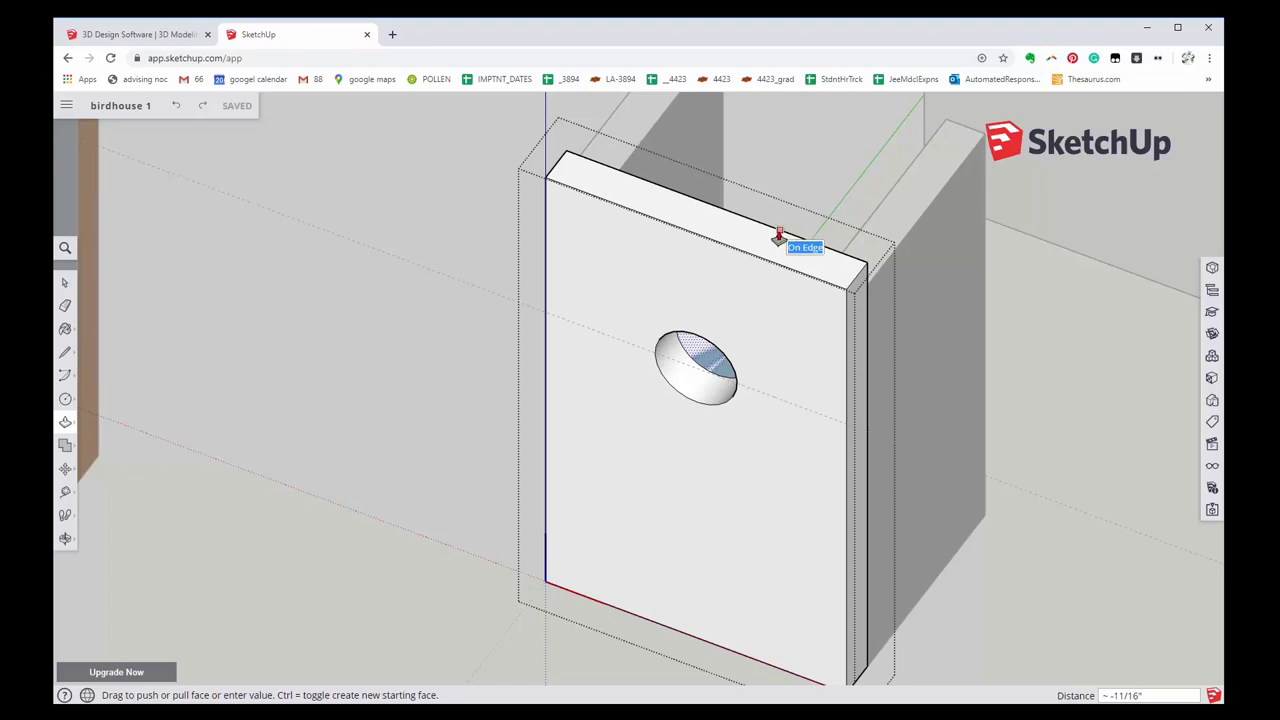
pyautogui.click(779, 237)
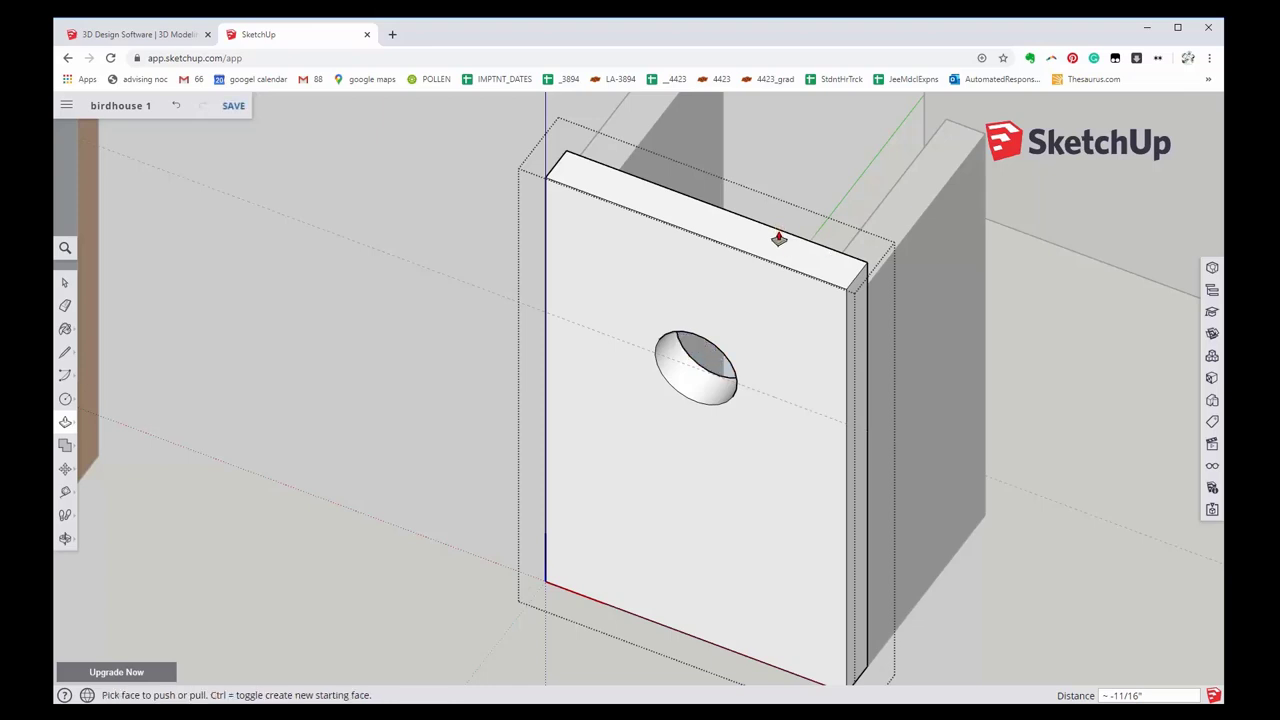
pyautogui.moveTo(731, 450)
pyautogui.mouseDown(button='middle')
pyautogui.moveTo(814, 286)
pyautogui.moveTo(880, 214)
pyautogui.moveTo(934, 197)
pyautogui.moveTo(1114, 226)
pyautogui.moveTo(928, 314)
pyautogui.mouseUp(button='middle')
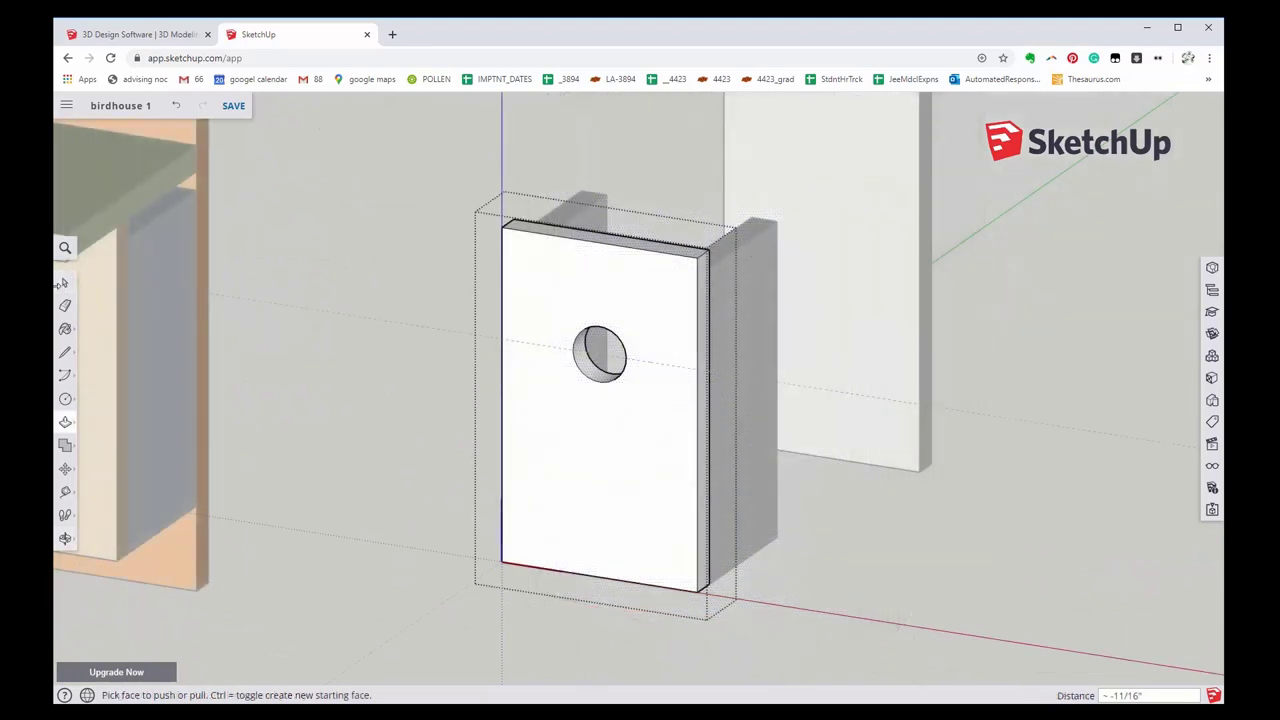
# - Close the front panel's editing and orbit around to view the birdhouse from underneath
pyautogui.click(63, 283)
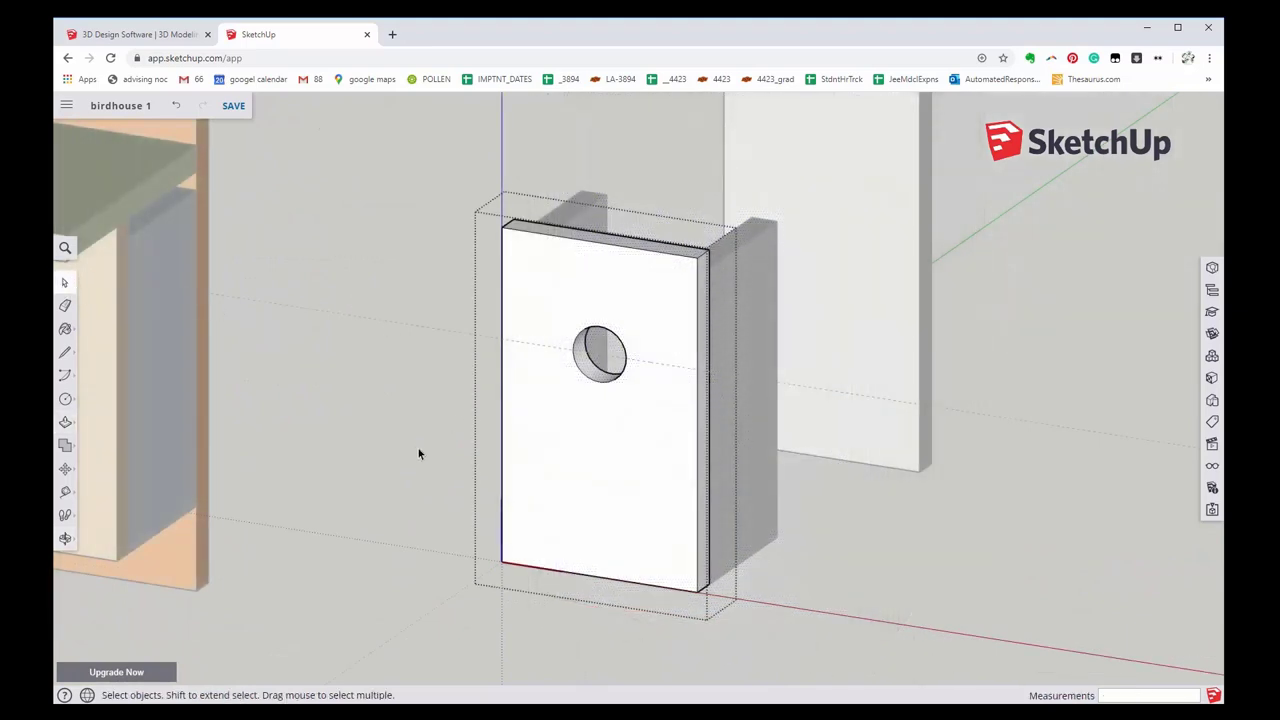
pyautogui.click(376, 436)
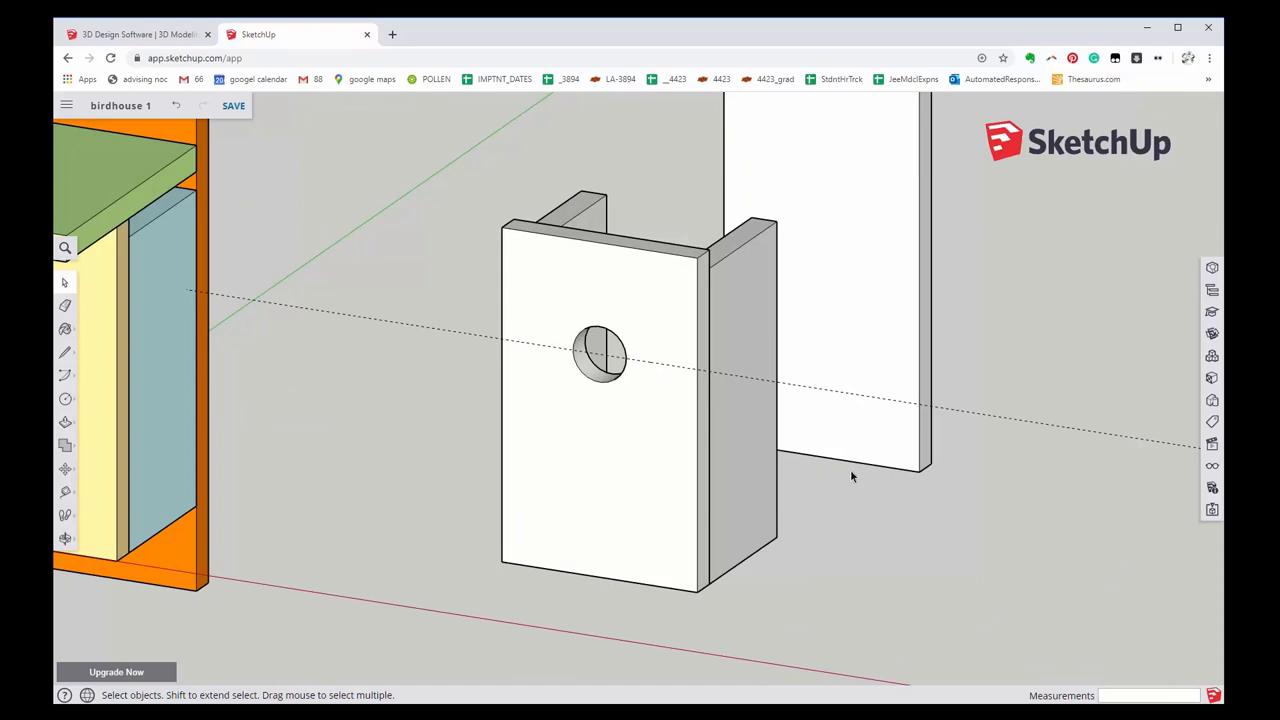
pyautogui.moveTo(877, 384); pyautogui.dragTo(532, 462, button='middle')
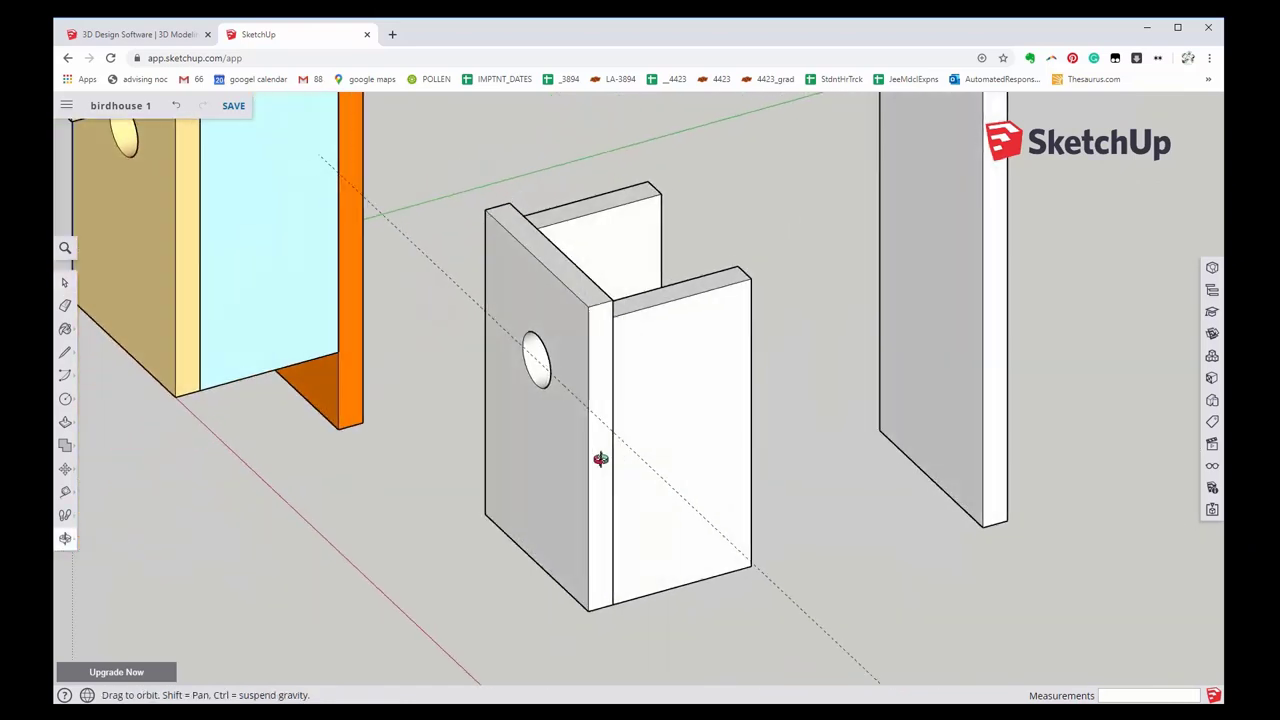
pyautogui.moveTo(811, 260)
pyautogui.mouseDown(button='middle')
pyautogui.moveTo(404, 391)
pyautogui.moveTo(309, 320)
pyautogui.moveTo(274, 251)
pyautogui.moveTo(329, 329)
pyautogui.moveTo(700, 383)
pyautogui.moveTo(903, 337)
pyautogui.moveTo(1027, 241)
pyautogui.moveTo(1009, 277)
pyautogui.moveTo(1044, 317)
pyautogui.mouseUp(button='middle')
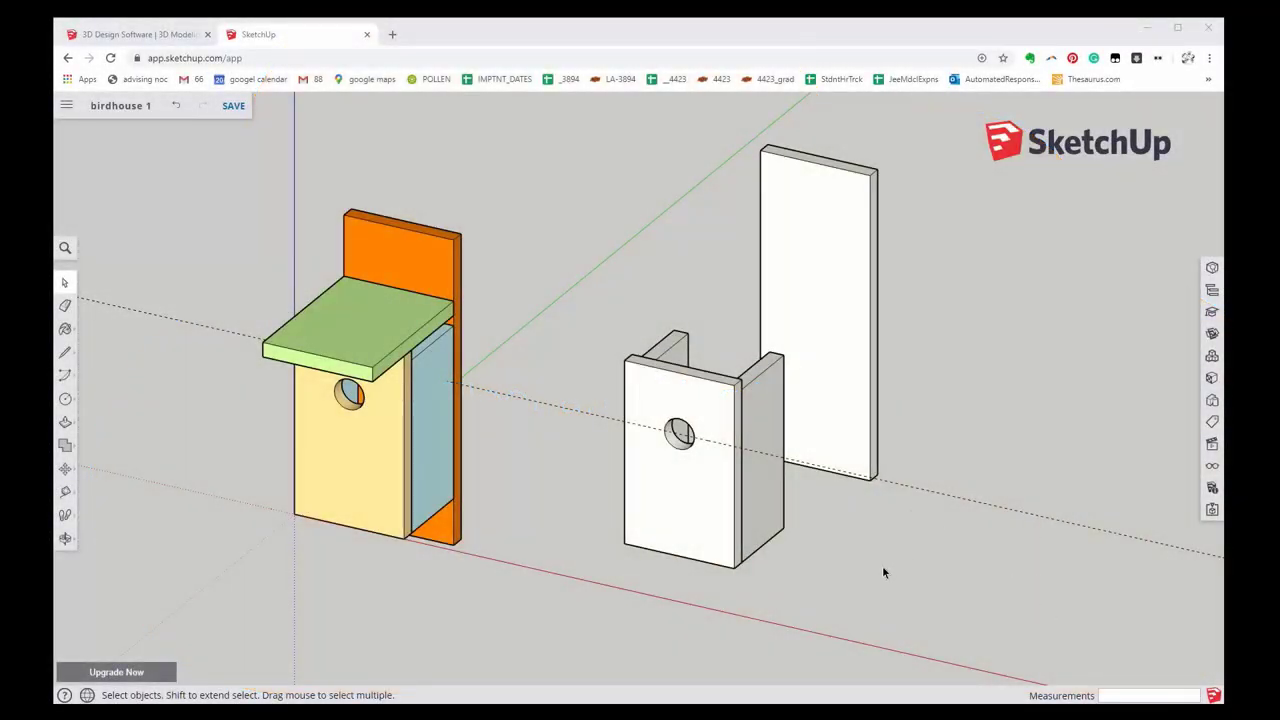
pyautogui.press('o')
pyautogui.moveTo(882, 564)
pyautogui.mouseDown()
pyautogui.moveTo(877, 349)
pyautogui.moveTo(790, 183)
pyautogui.mouseUp()
pyautogui.press('space')
pyautogui.moveTo(748, 375)
pyautogui.mouseDown(button='middle')
pyautogui.moveTo(726, 386)
pyautogui.moveTo(723, 357)
pyautogui.mouseUp(button='middle')
pyautogui.scroll(2, 689, 434)
pyautogui.scroll(2, 729, 456)
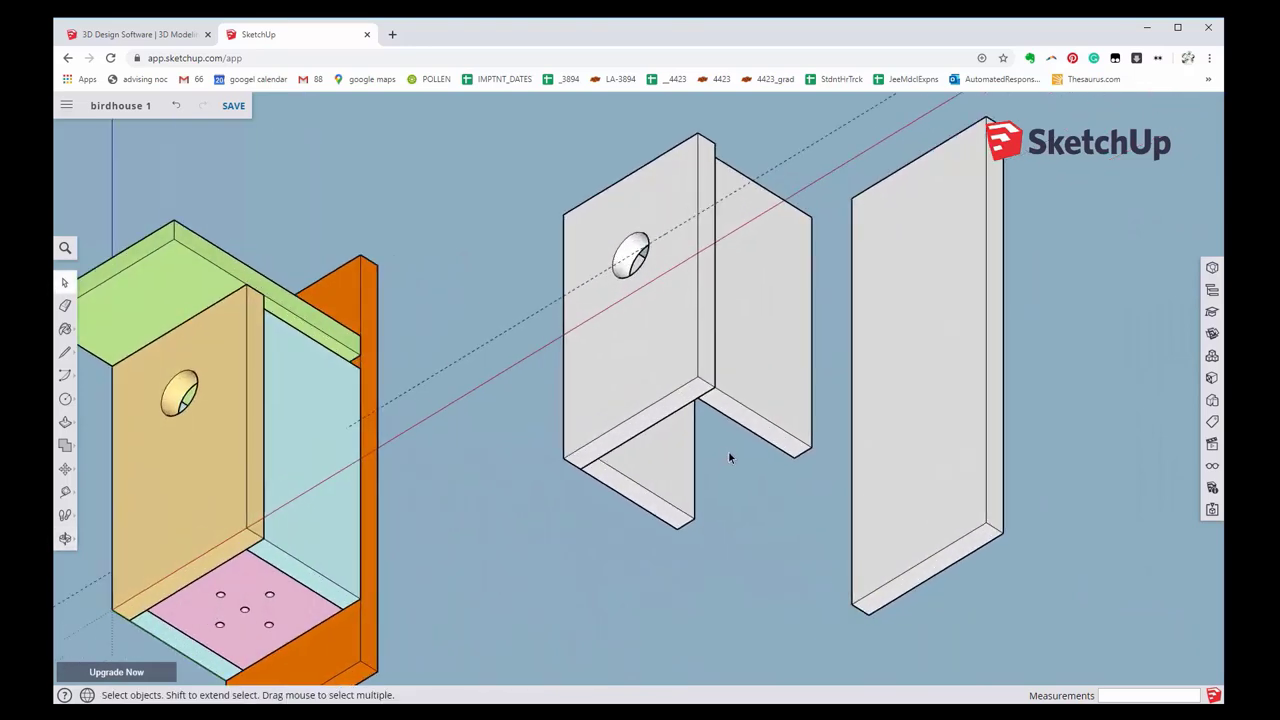
pyautogui.moveTo(729, 460)
pyautogui.mouseDown(button='middle')
pyautogui.moveTo(746, 434)
pyautogui.moveTo(738, 397)
pyautogui.mouseUp(button='middle')
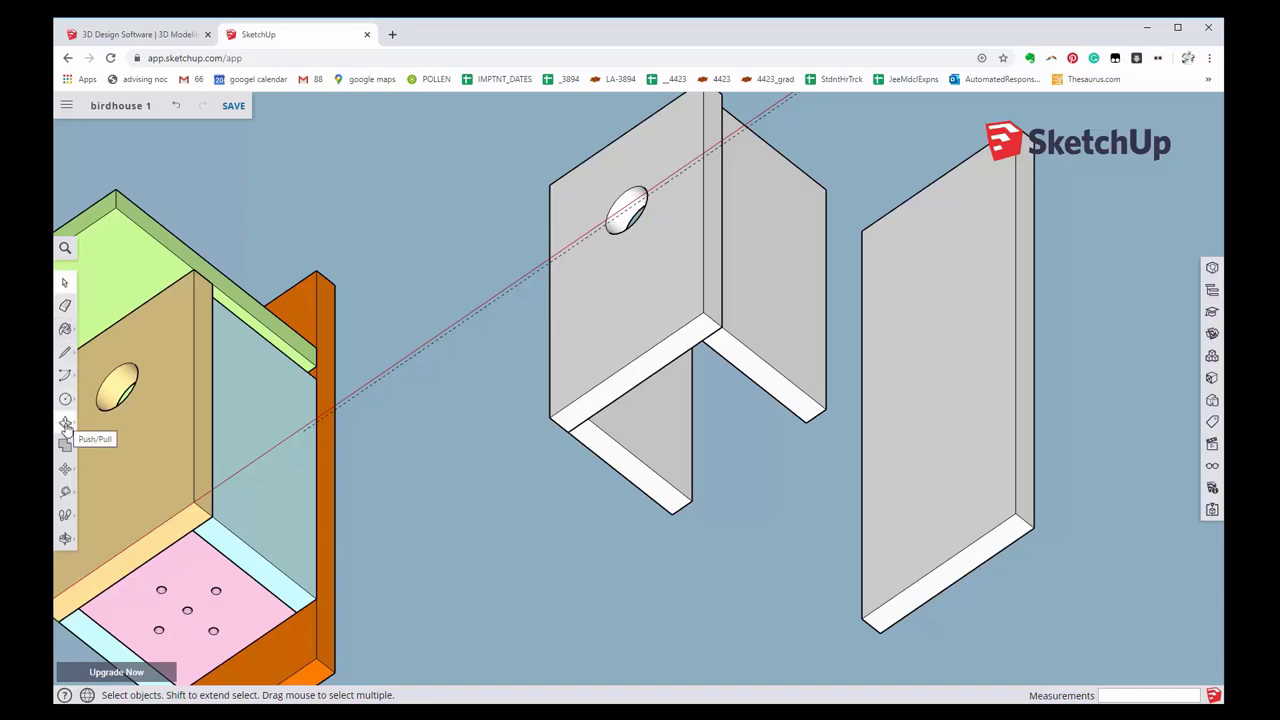
# - Draw a floor rectangle across the bottom between the front and side panels
pyautogui.click(65, 398)
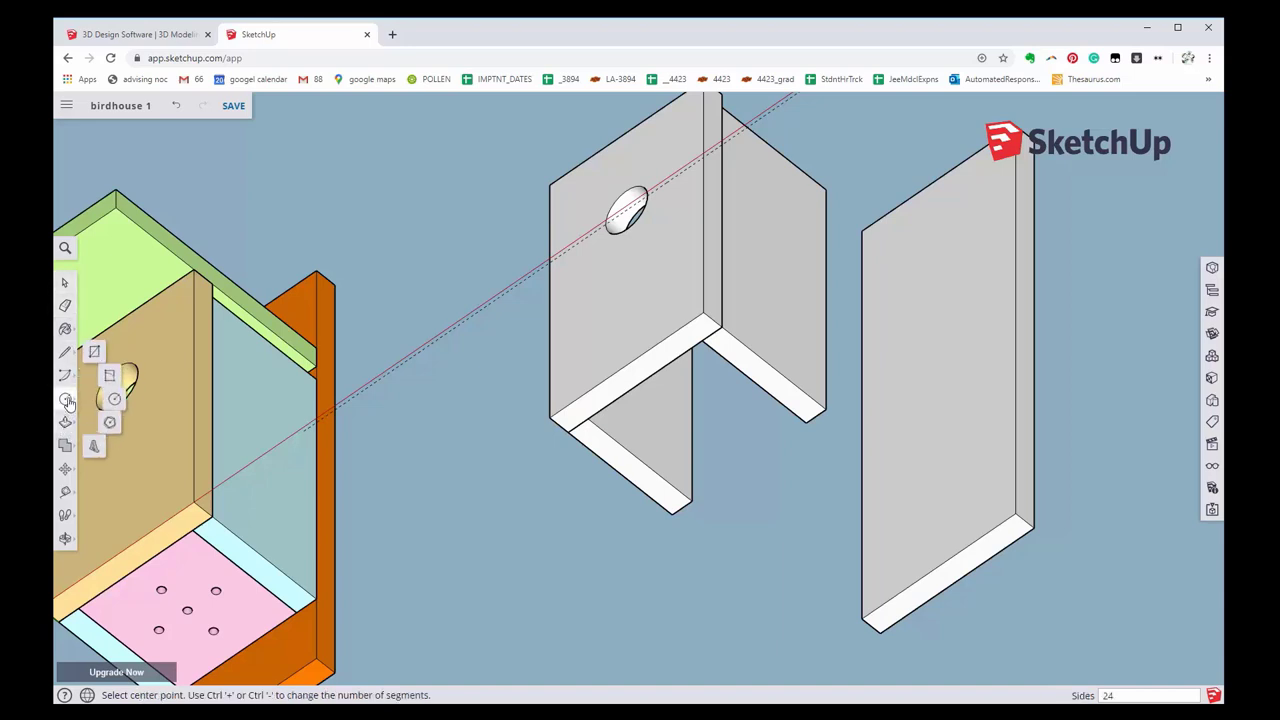
pyautogui.click(98, 346)
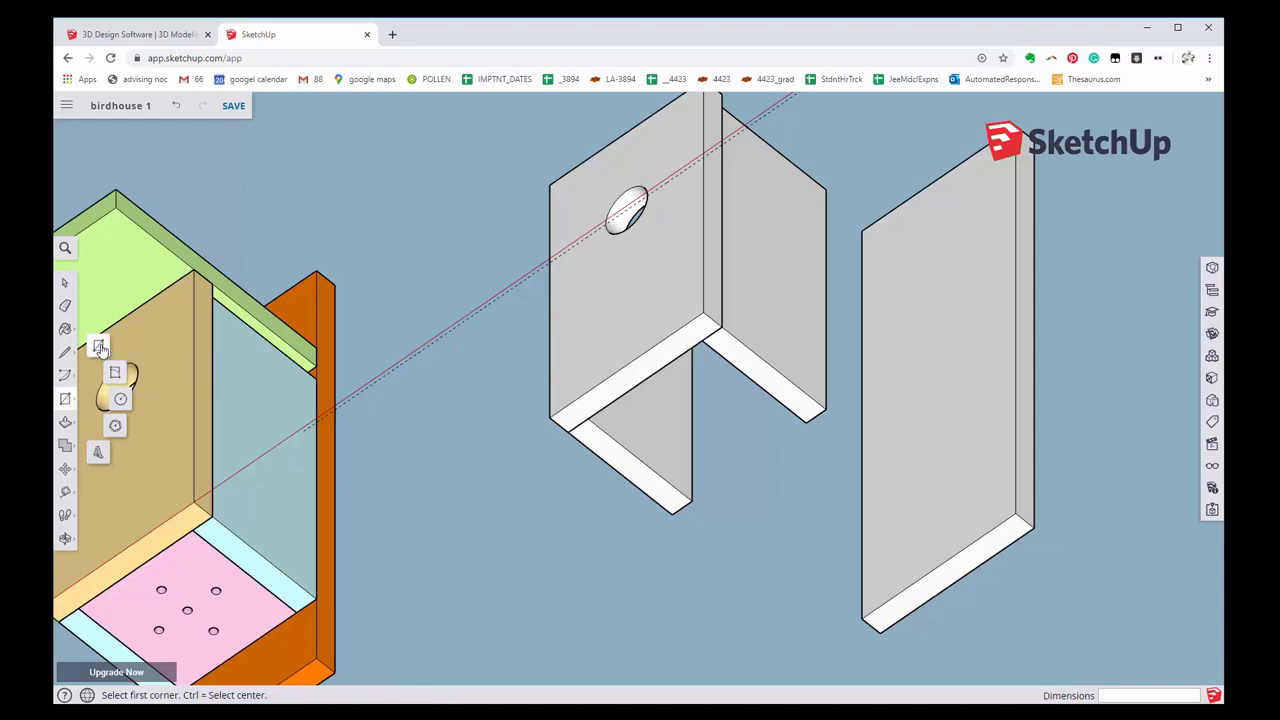
pyautogui.click(702, 341)
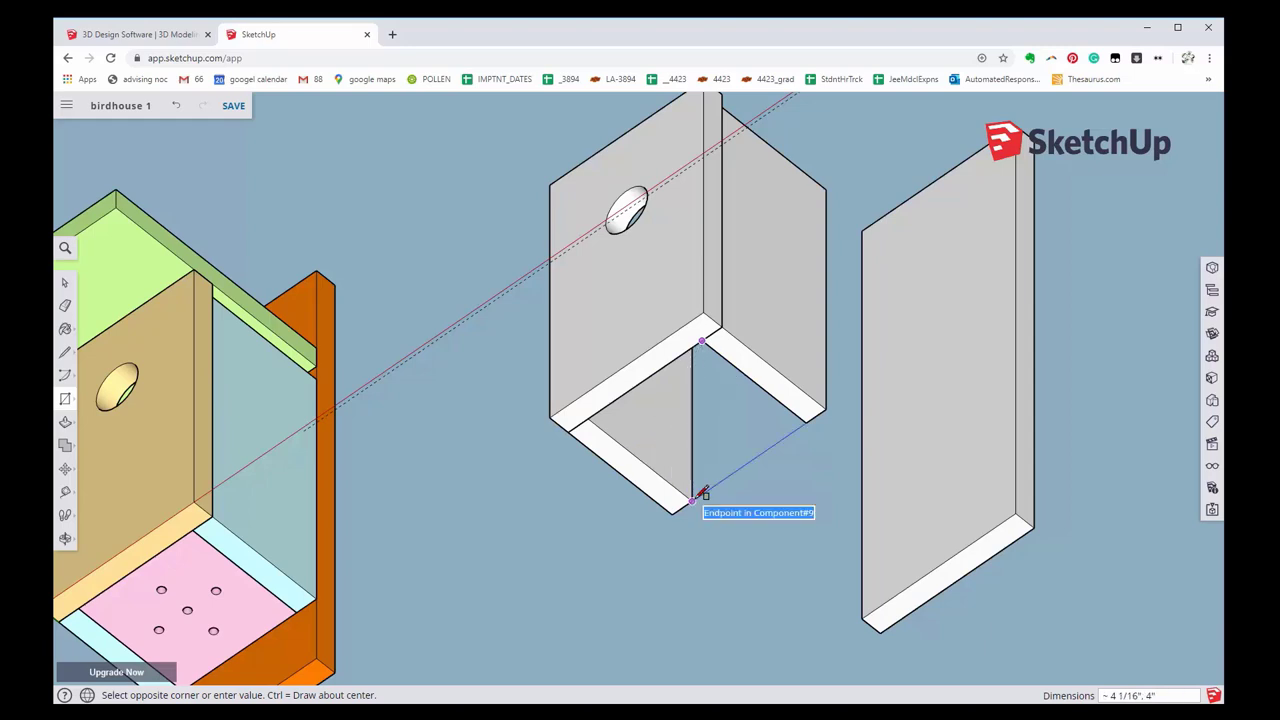
pyautogui.click(703, 494)
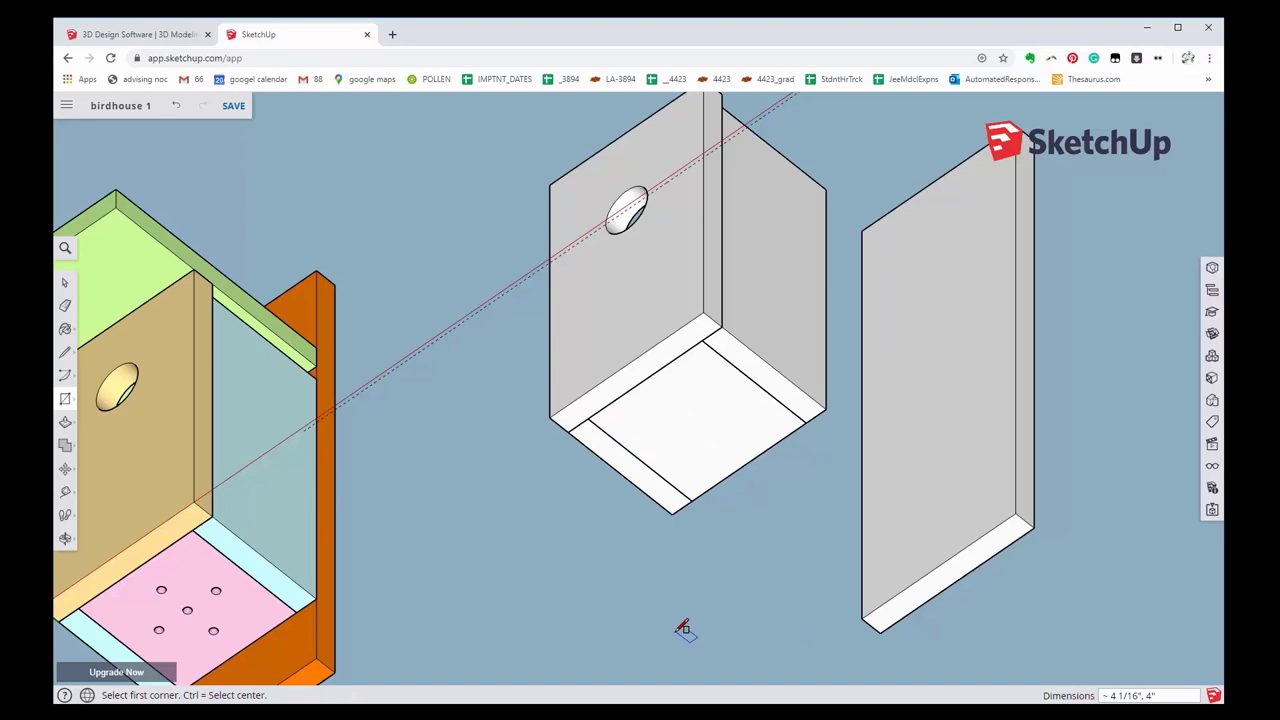
pyautogui.moveTo(826, 423)
pyautogui.mouseDown(button='middle')
pyautogui.moveTo(549, 529)
pyautogui.moveTo(606, 492)
pyautogui.mouseUp(button='middle')
pyautogui.moveTo(749, 409)
pyautogui.mouseDown(button='middle')
pyautogui.moveTo(661, 508)
pyautogui.moveTo(403, 654)
pyautogui.mouseUp(button='middle')
pyautogui.press('r')
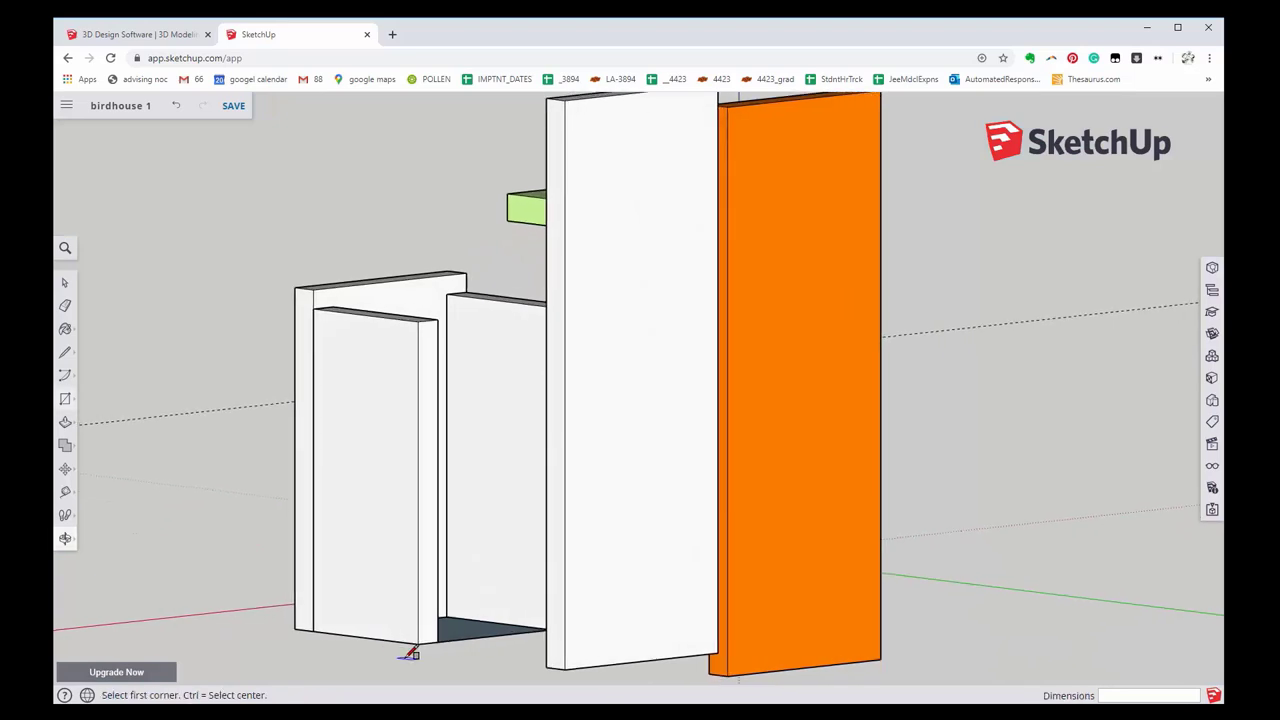
# - Pull the floor face up into a .71-inch-thick board and select it
pyautogui.click(63, 426)
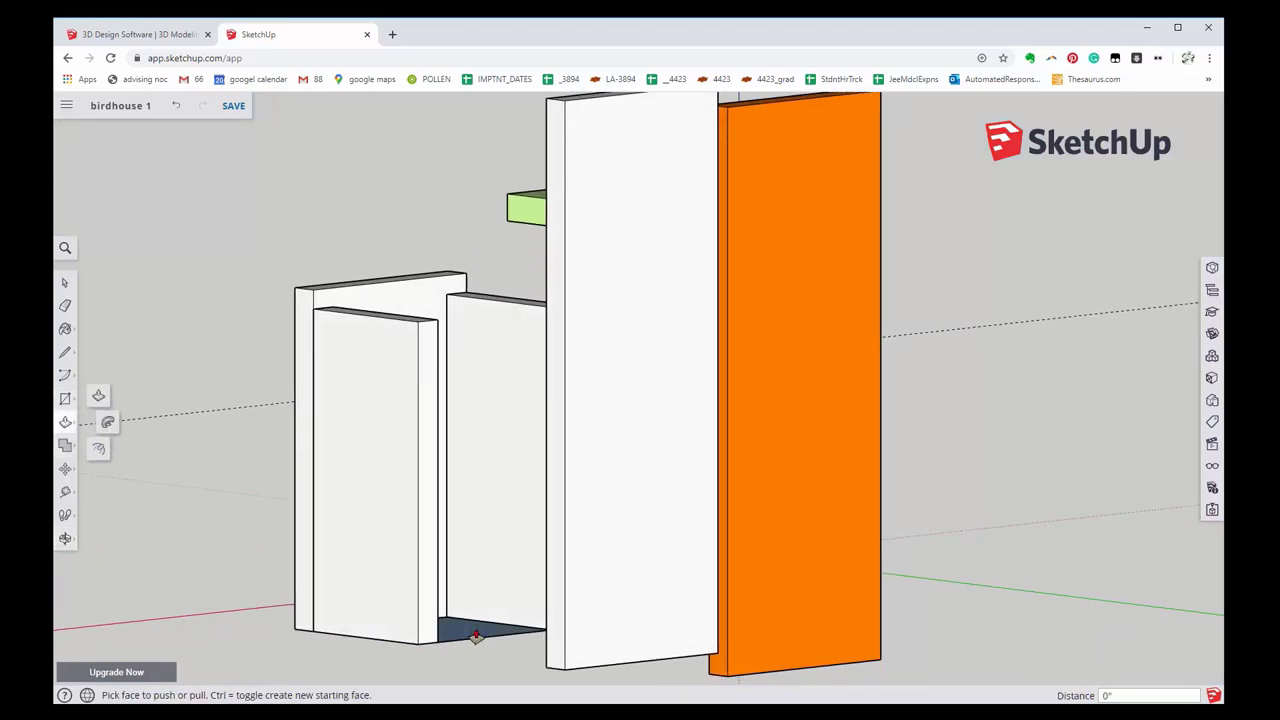
pyautogui.moveTo(476, 637); pyautogui.dragTo(481, 614)
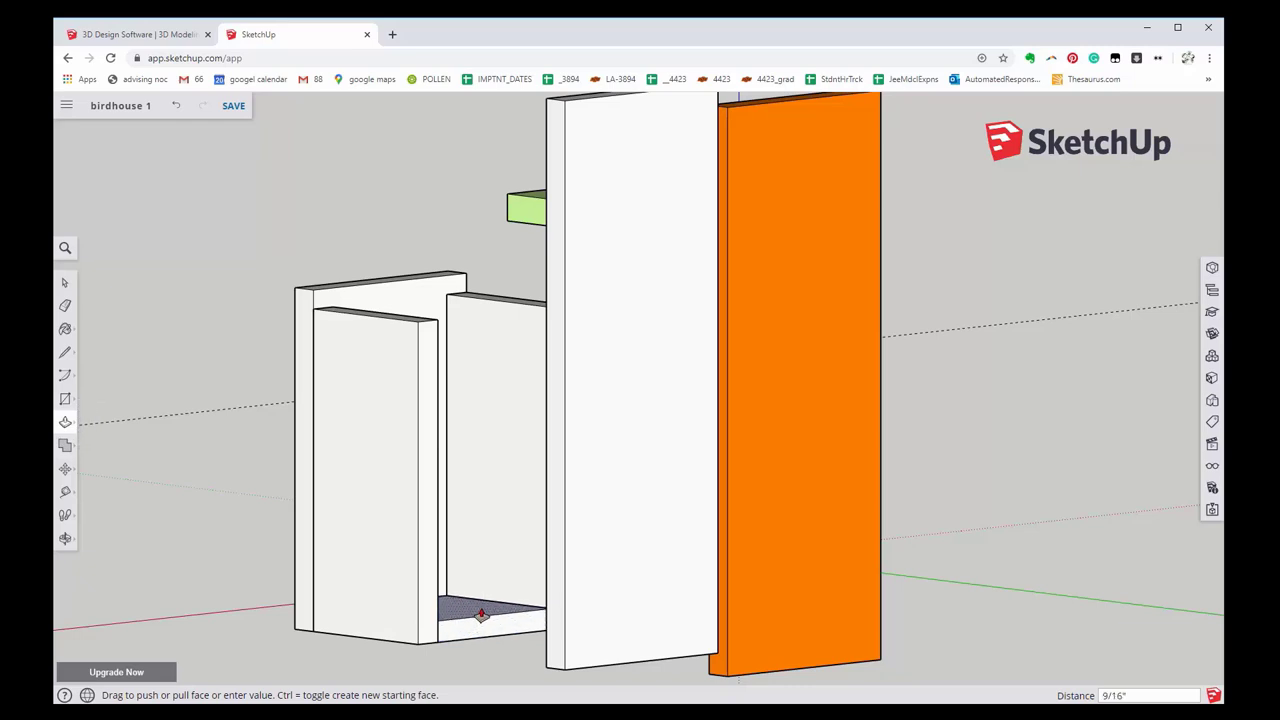
pyautogui.write('.71')
pyautogui.press('Return')
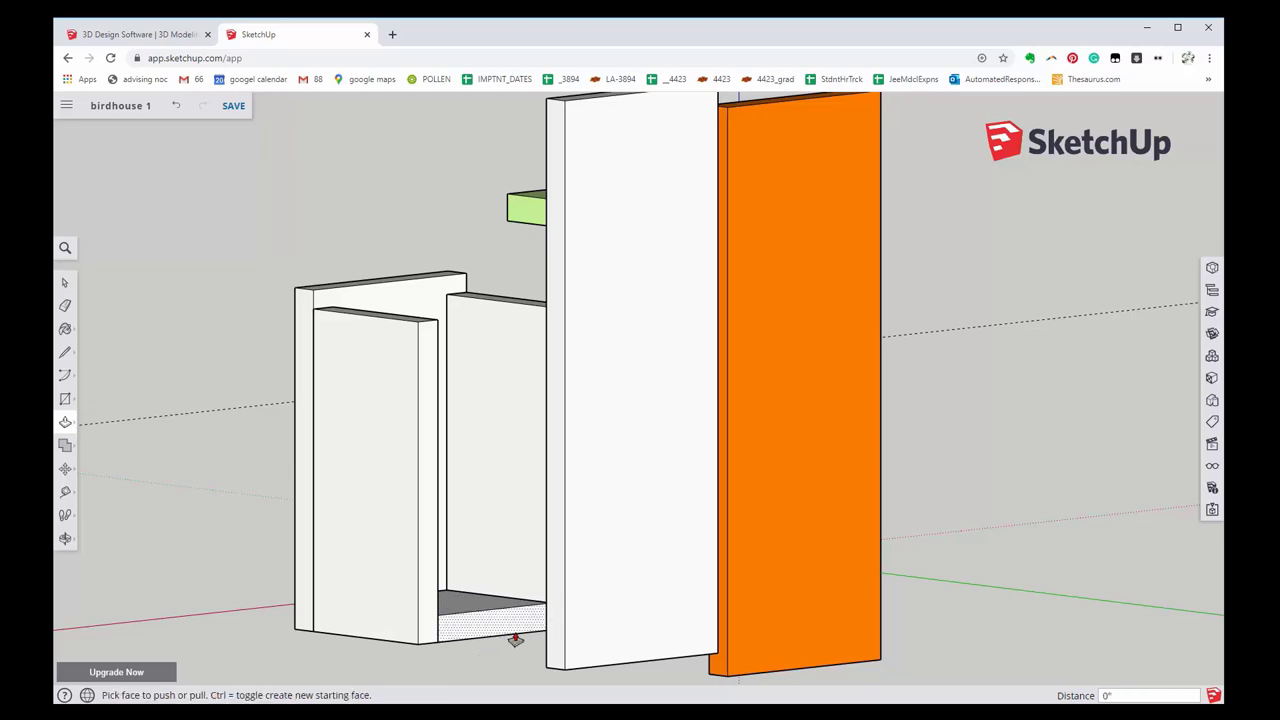
pyautogui.scroll(3, 482, 652)
pyautogui.scroll(-3, 514, 640)
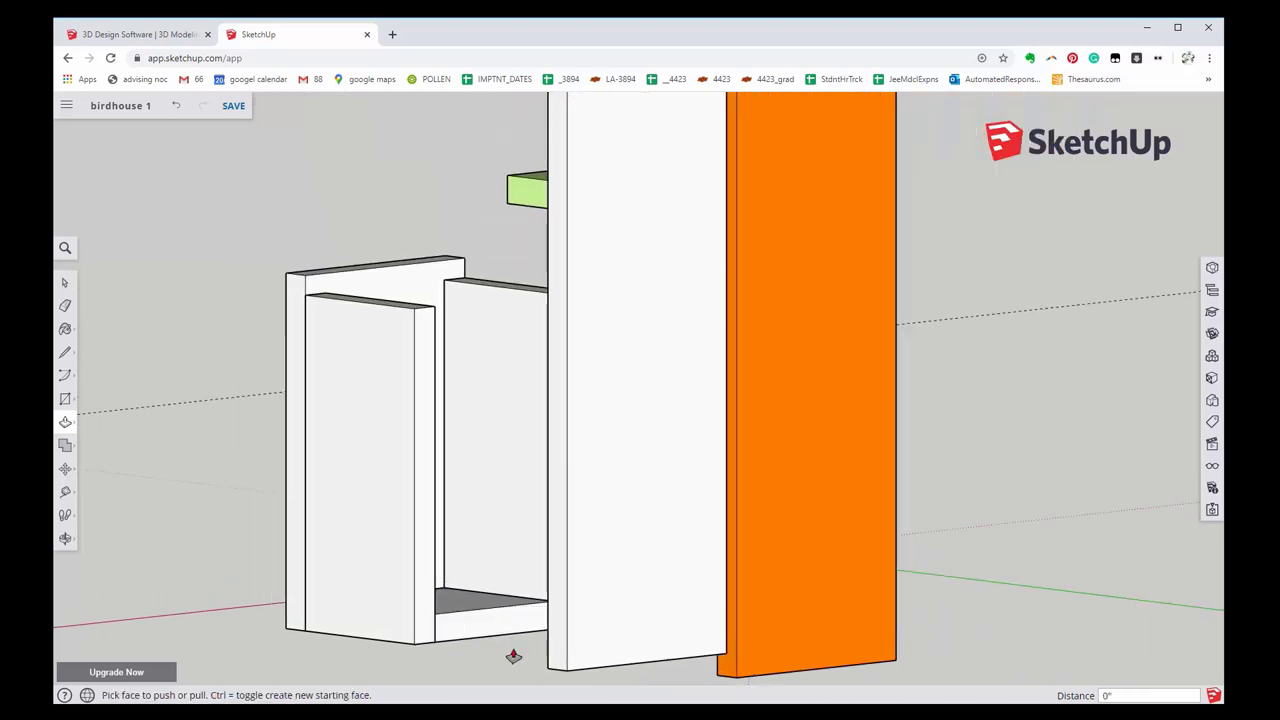
pyautogui.moveTo(514, 648)
pyautogui.mouseDown(button='middle')
pyautogui.moveTo(546, 648)
pyautogui.moveTo(539, 667)
pyautogui.mouseUp(button='middle')
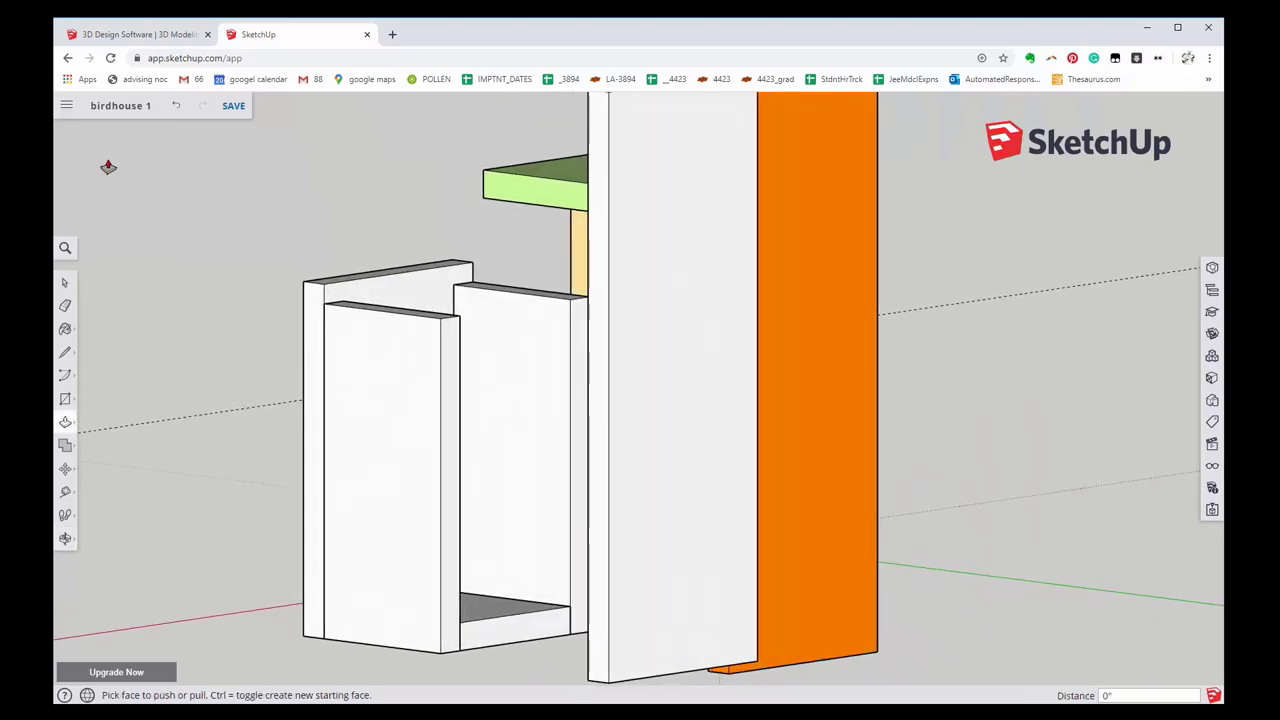
pyautogui.click(63, 286)
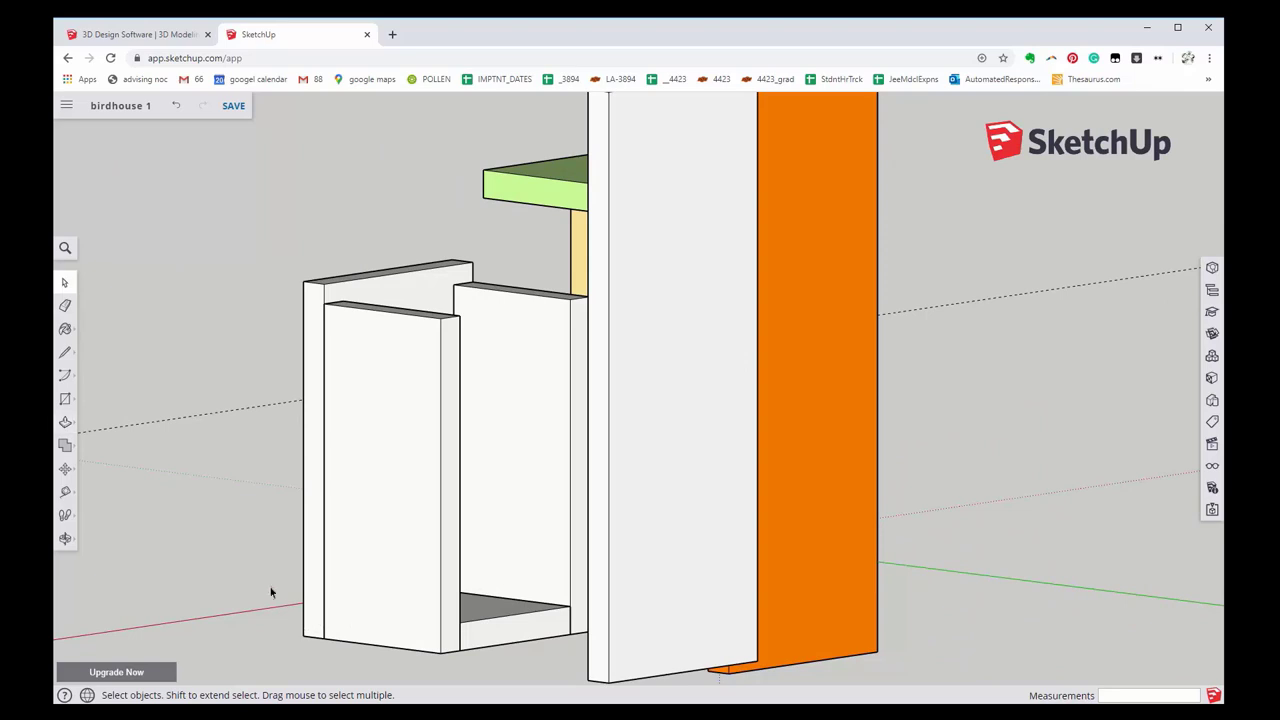
pyautogui.moveTo(265, 557); pyautogui.dragTo(604, 678)
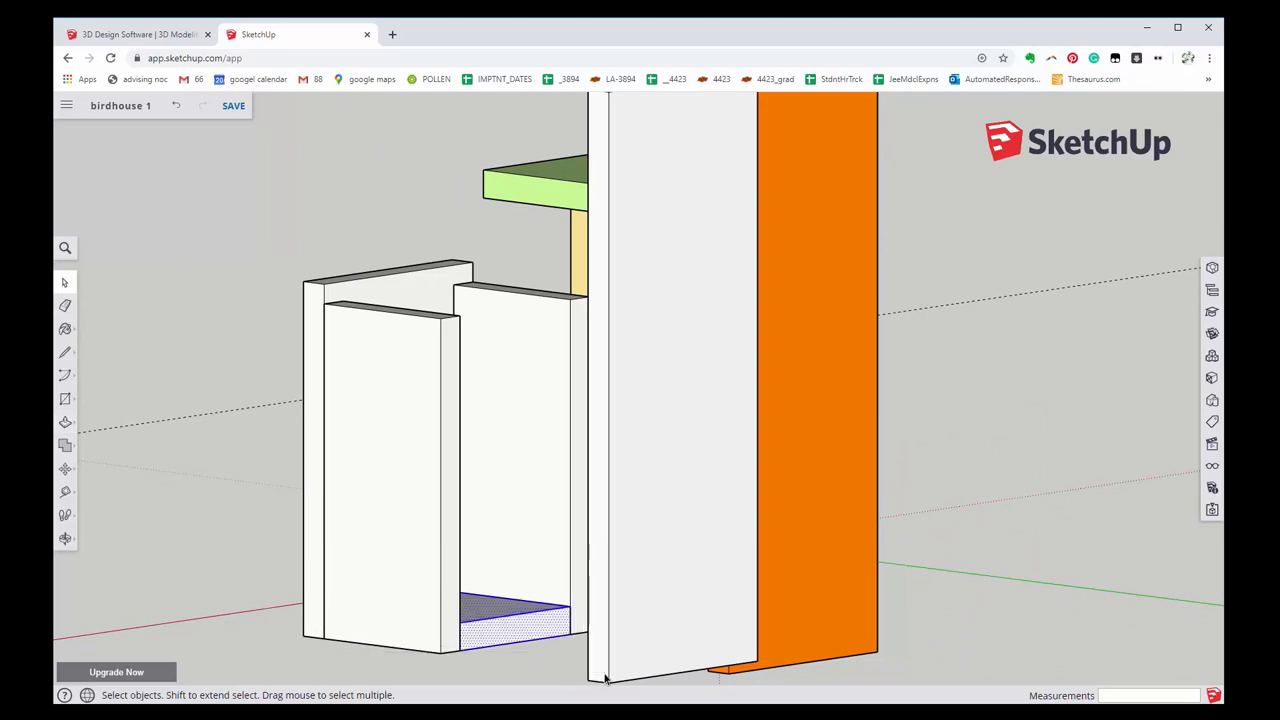
# - Turn the selected white birdhouse floor into its own component
pyautogui.rightClick(518, 631)
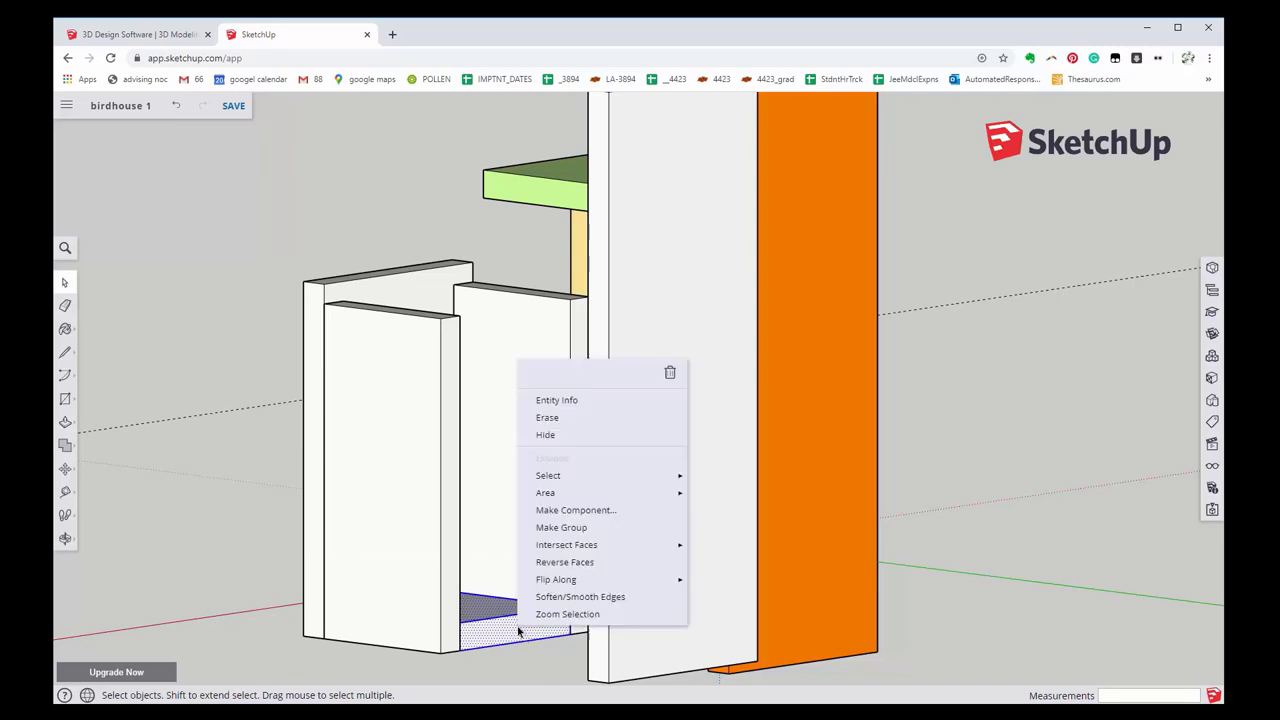
pyautogui.click(557, 510)
pyautogui.click(760, 576)
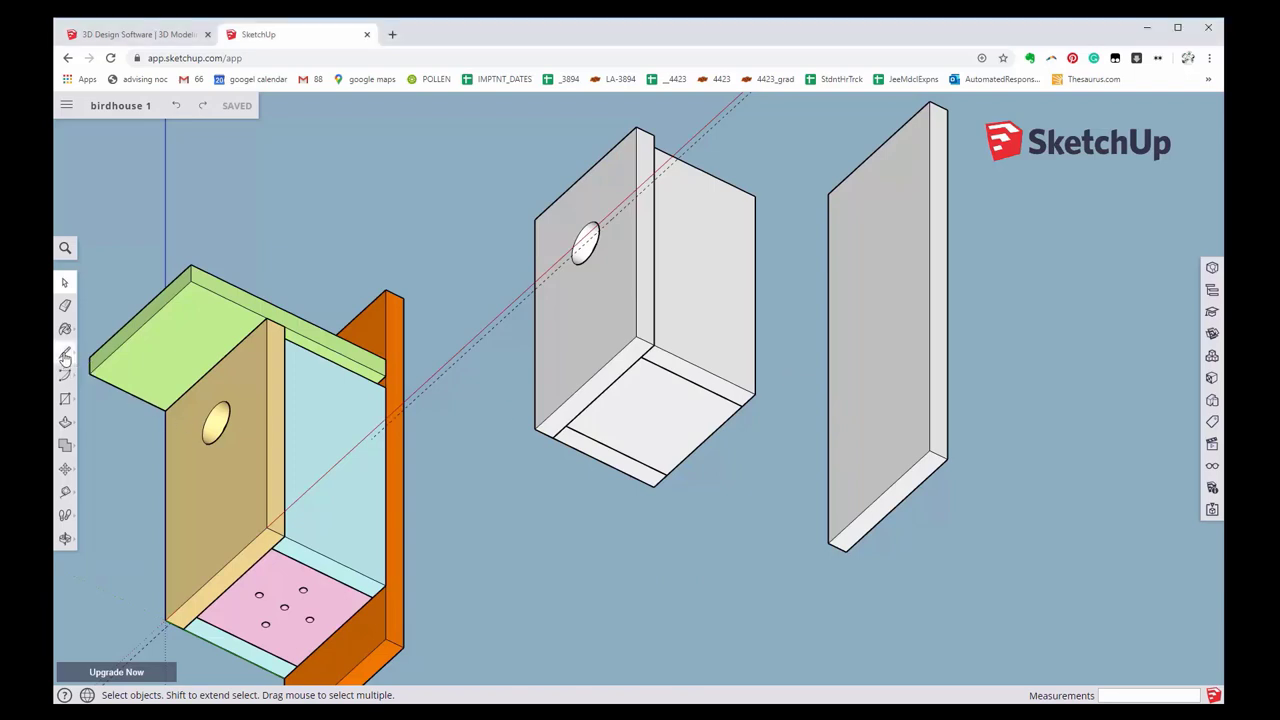
# - Draw two lines joining opposite floor-edge midpoints, crossing to quarter the floor
pyautogui.click(65, 355)
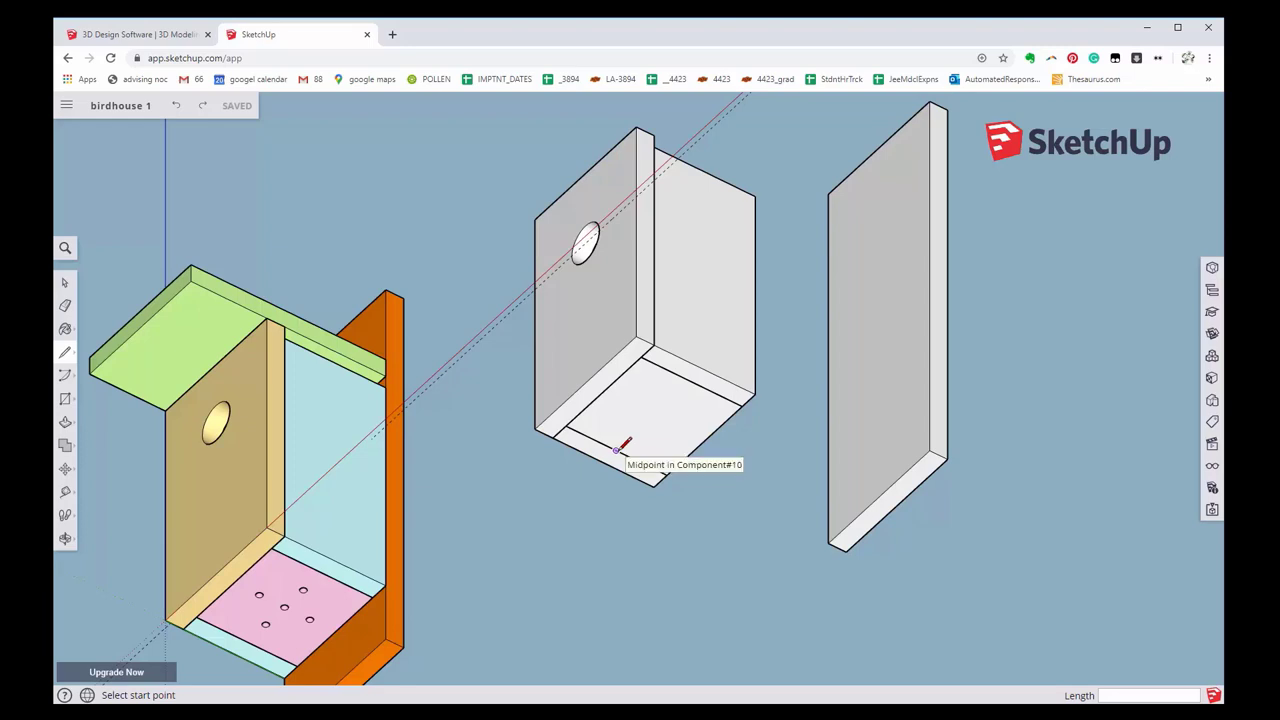
pyautogui.click(616, 450)
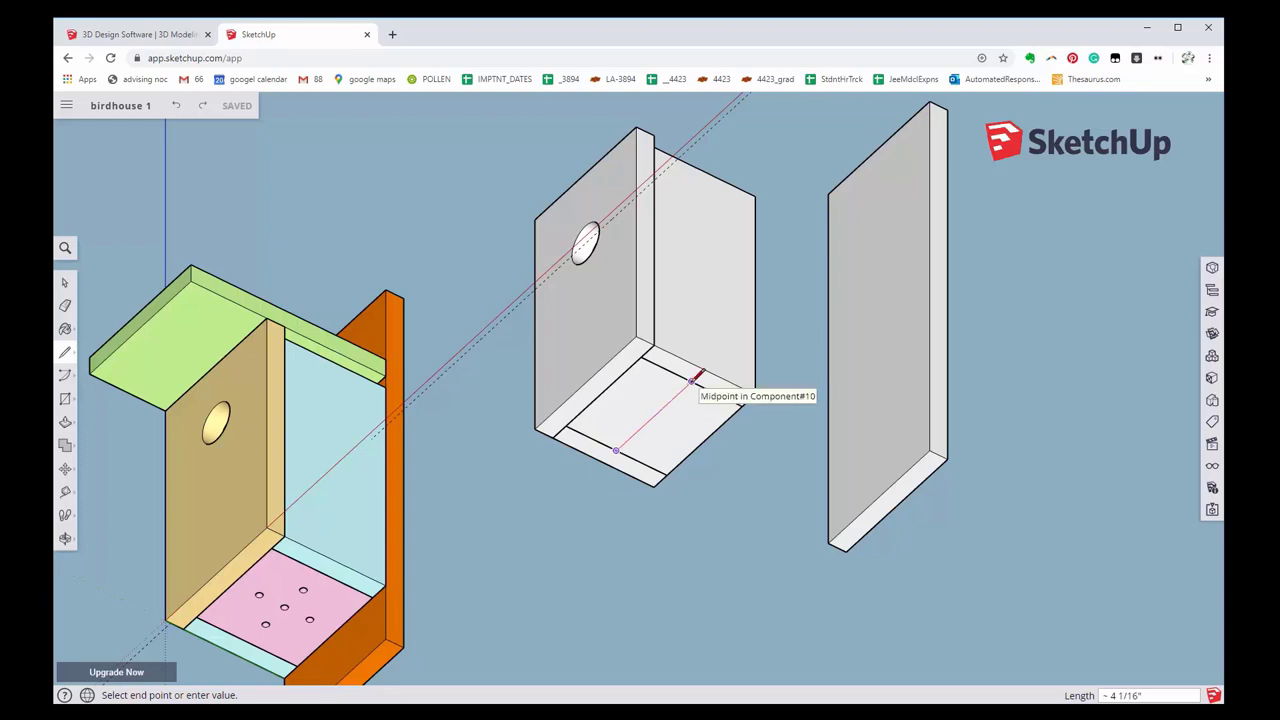
pyautogui.click(691, 381)
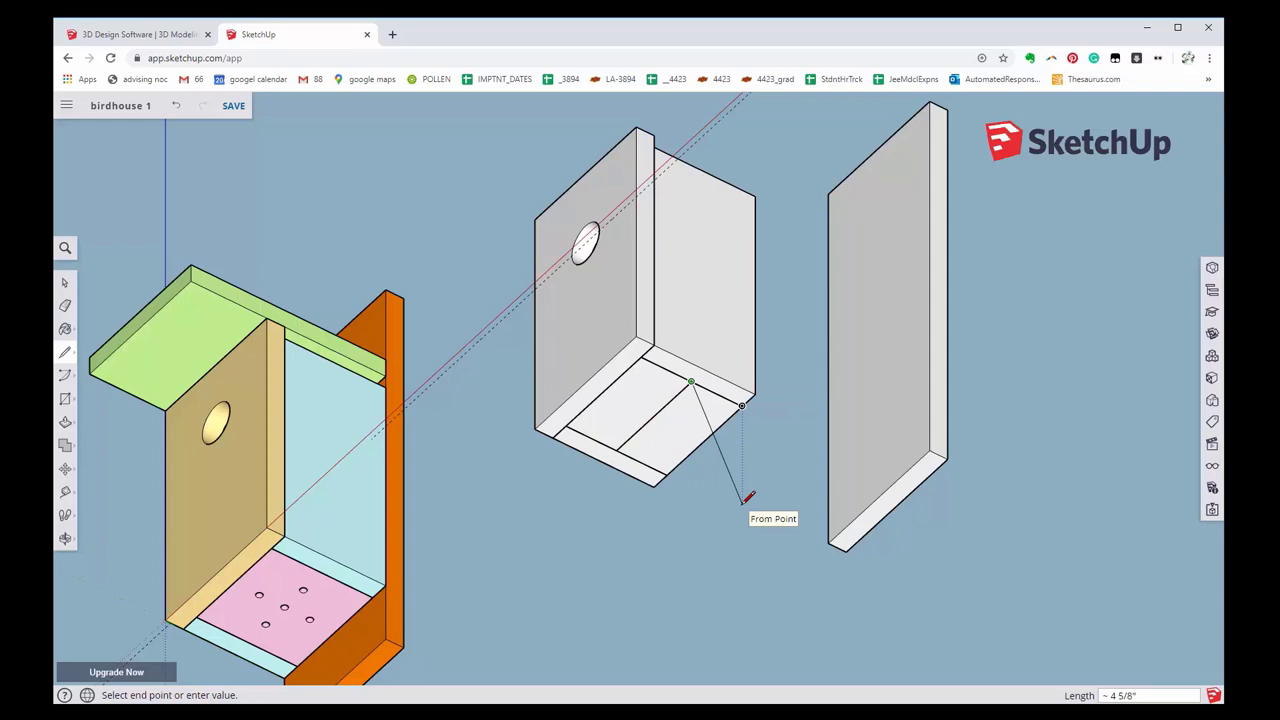
pyautogui.press('Escape')
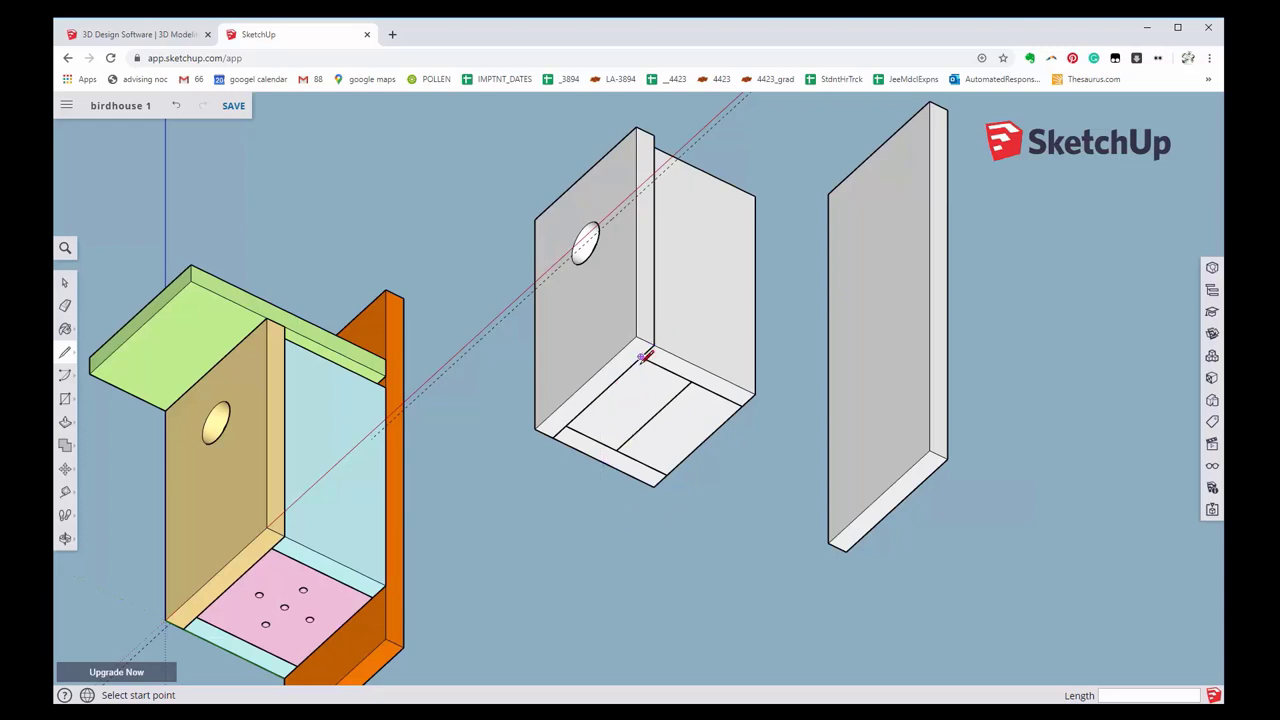
pyautogui.click(603, 390)
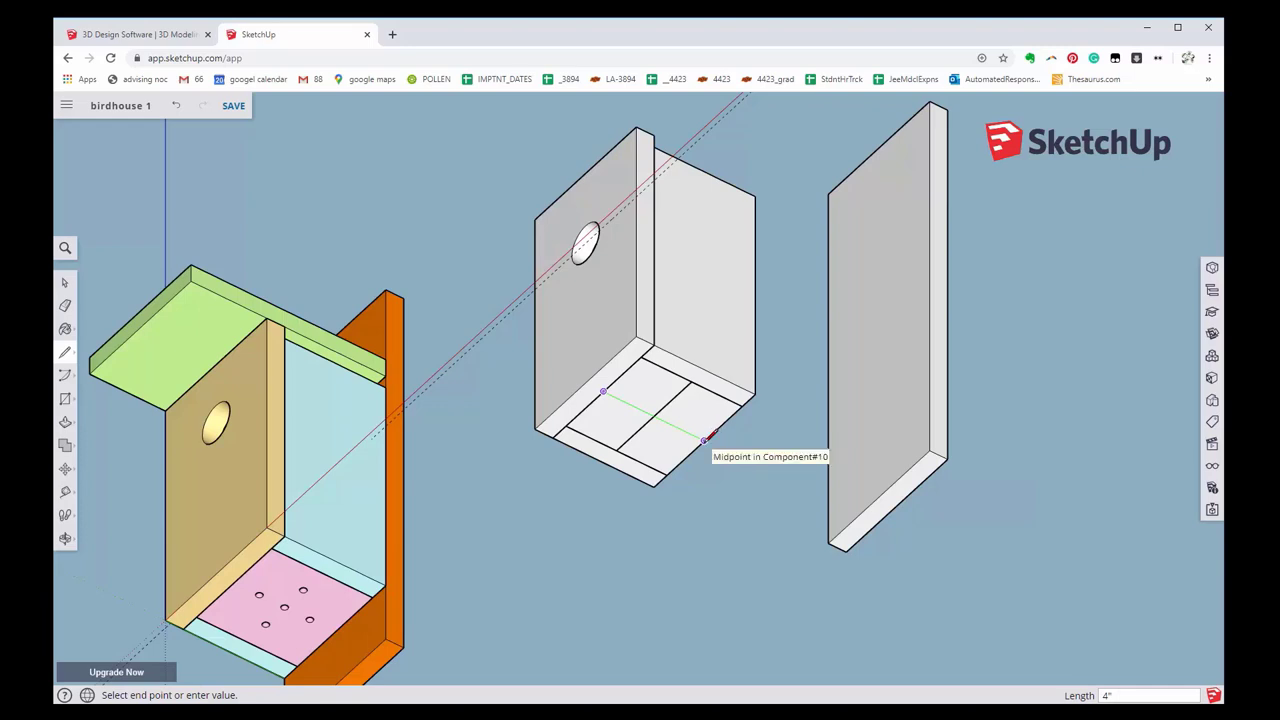
pyautogui.click(705, 438)
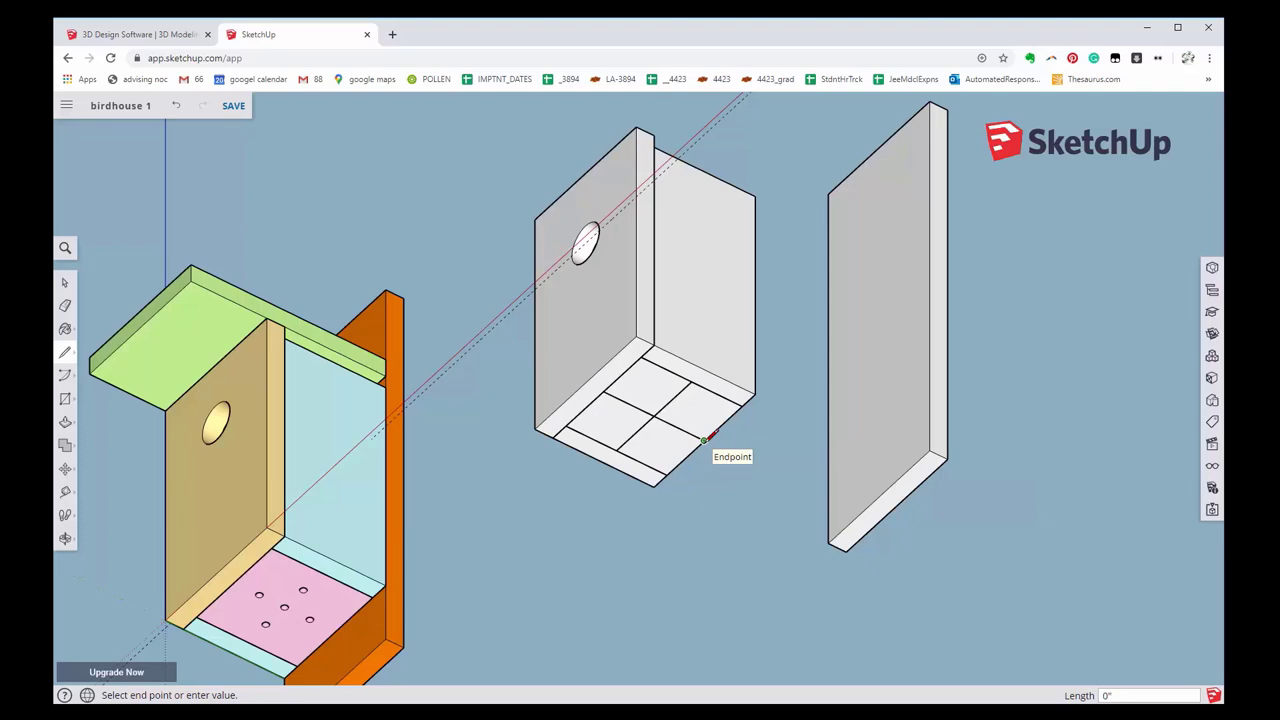
pyautogui.press('Escape')
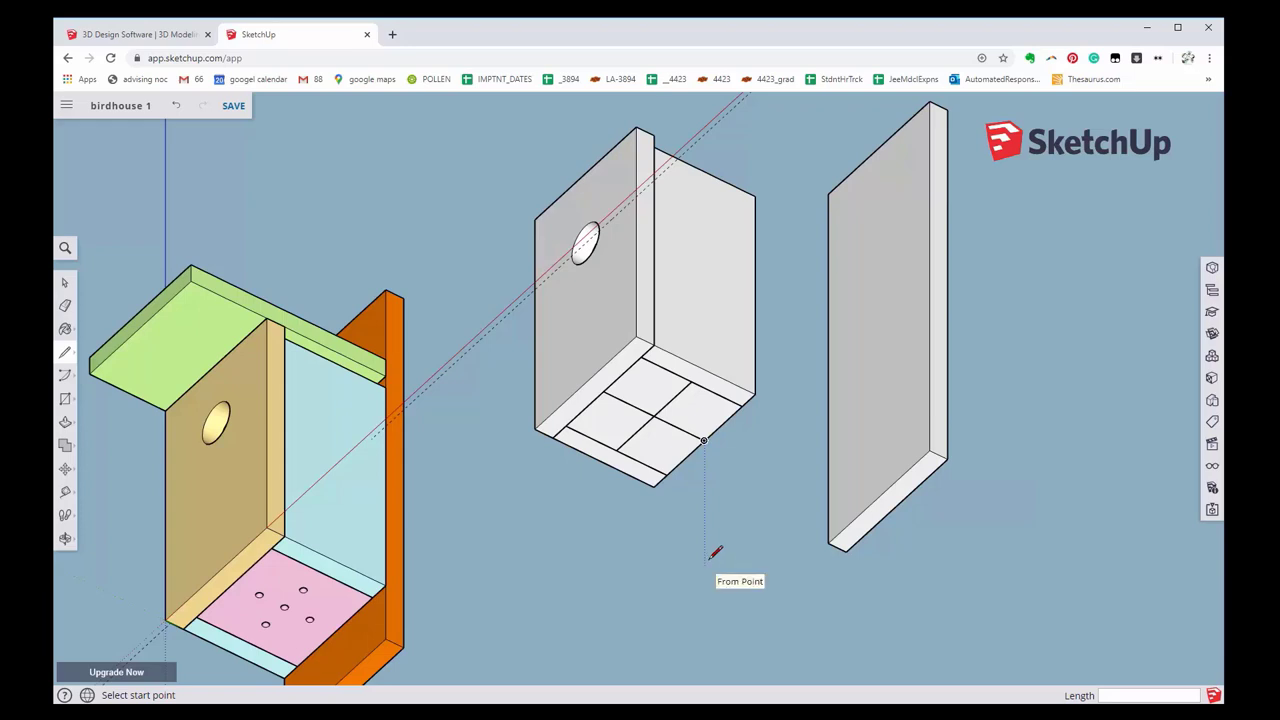
pyautogui.press('space')
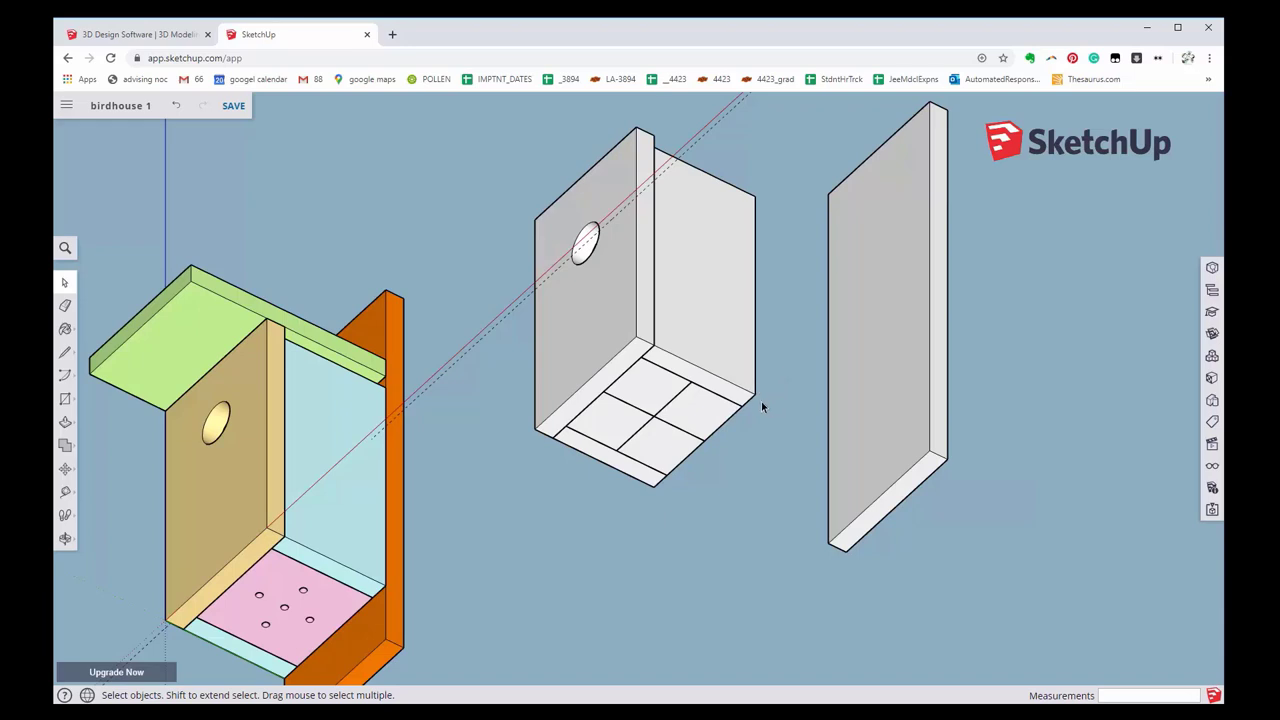
# - Bring the white birdhouse floor into view, select it and open it for editing
pyautogui.moveTo(787, 395)
pyautogui.mouseDown(button='middle')
pyautogui.moveTo(442, 548)
pyautogui.moveTo(569, 520)
pyautogui.mouseUp(button='middle')
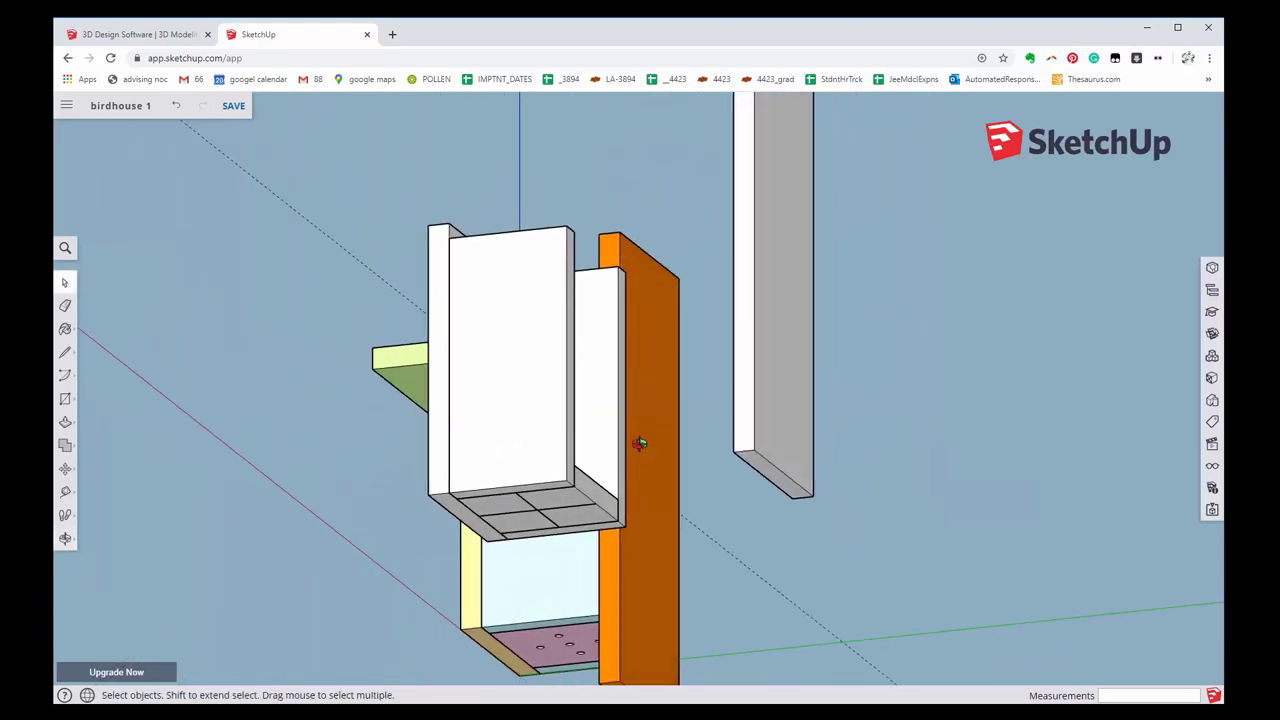
pyautogui.moveTo(640, 440)
pyautogui.mouseDown(button='middle')
pyautogui.moveTo(608, 457)
pyautogui.moveTo(463, 437)
pyautogui.mouseUp(button='middle')
pyautogui.scroll(2, 492, 546)
pyautogui.scroll(1, 492, 546)
pyautogui.moveTo(484, 552)
pyautogui.mouseDown(button='middle')
pyautogui.moveTo(527, 357)
pyautogui.moveTo(506, 300)
pyautogui.moveTo(520, 394)
pyautogui.mouseUp(button='middle')
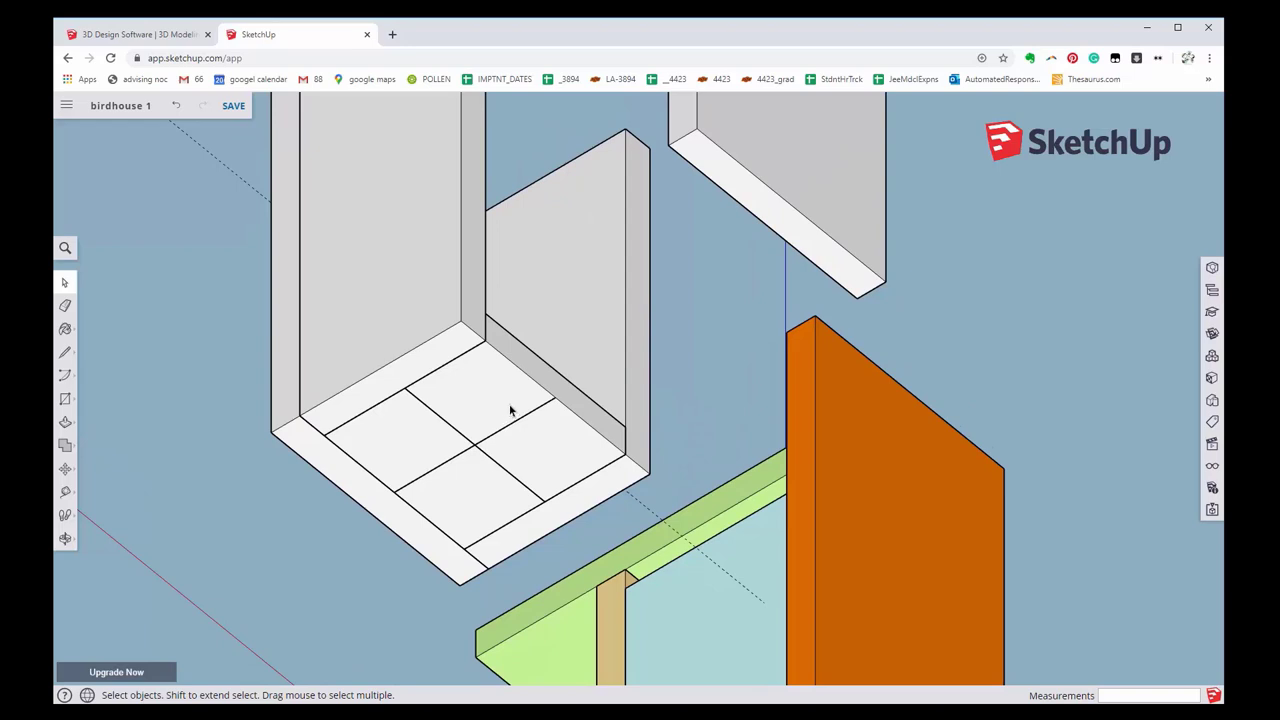
pyautogui.click(508, 392)
pyautogui.doubleClick(508, 391)
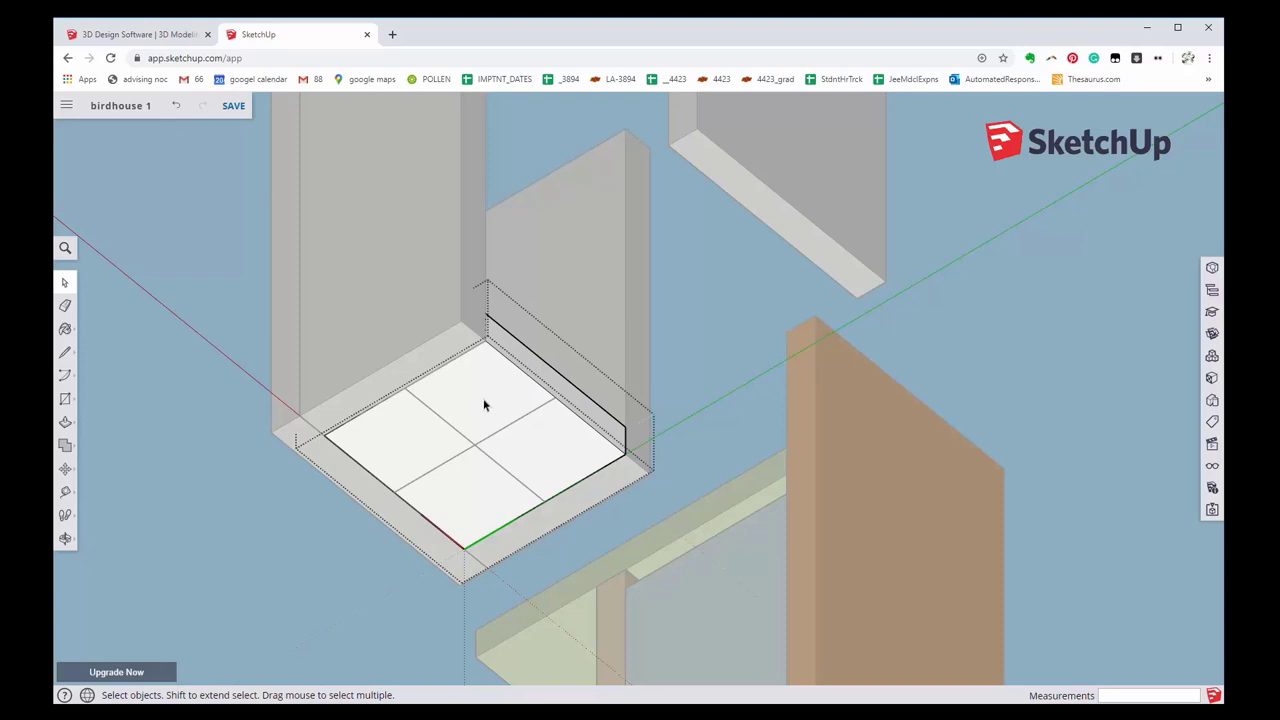
# - Draw 1/8-inch-radius circles at the floor centre and in the upper-left quarter
pyautogui.click(65, 398)
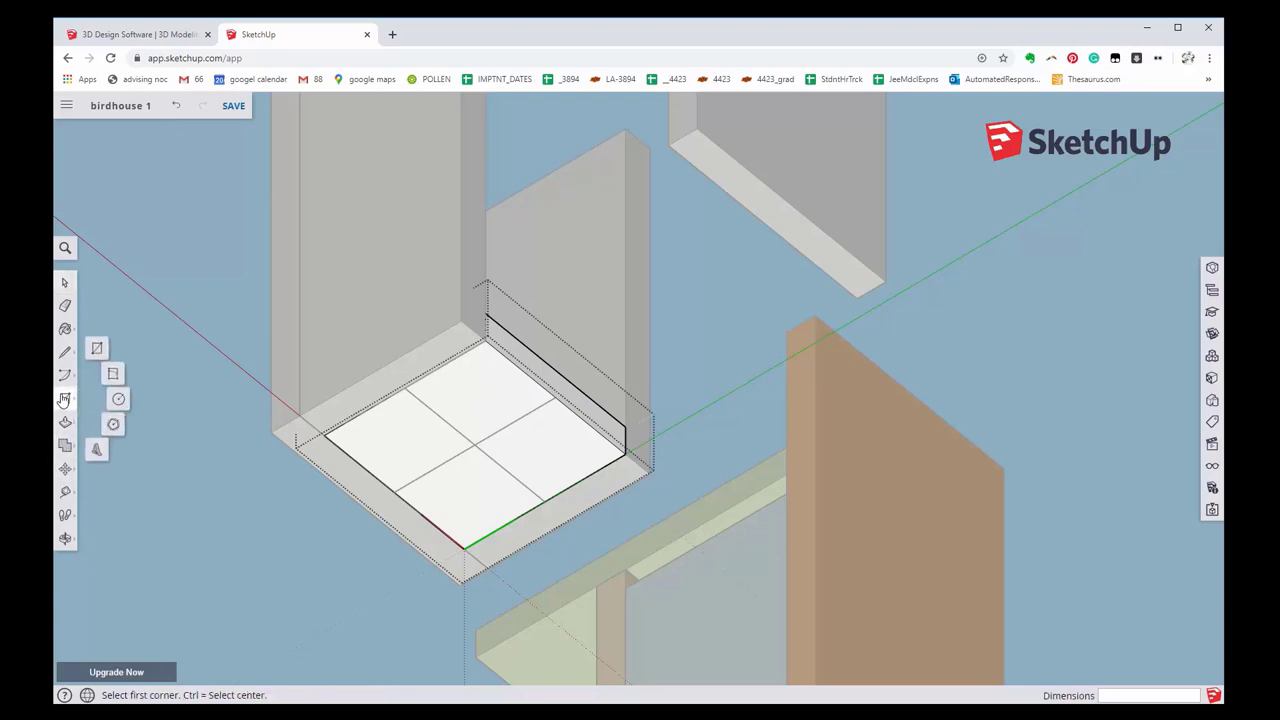
pyautogui.click(121, 399)
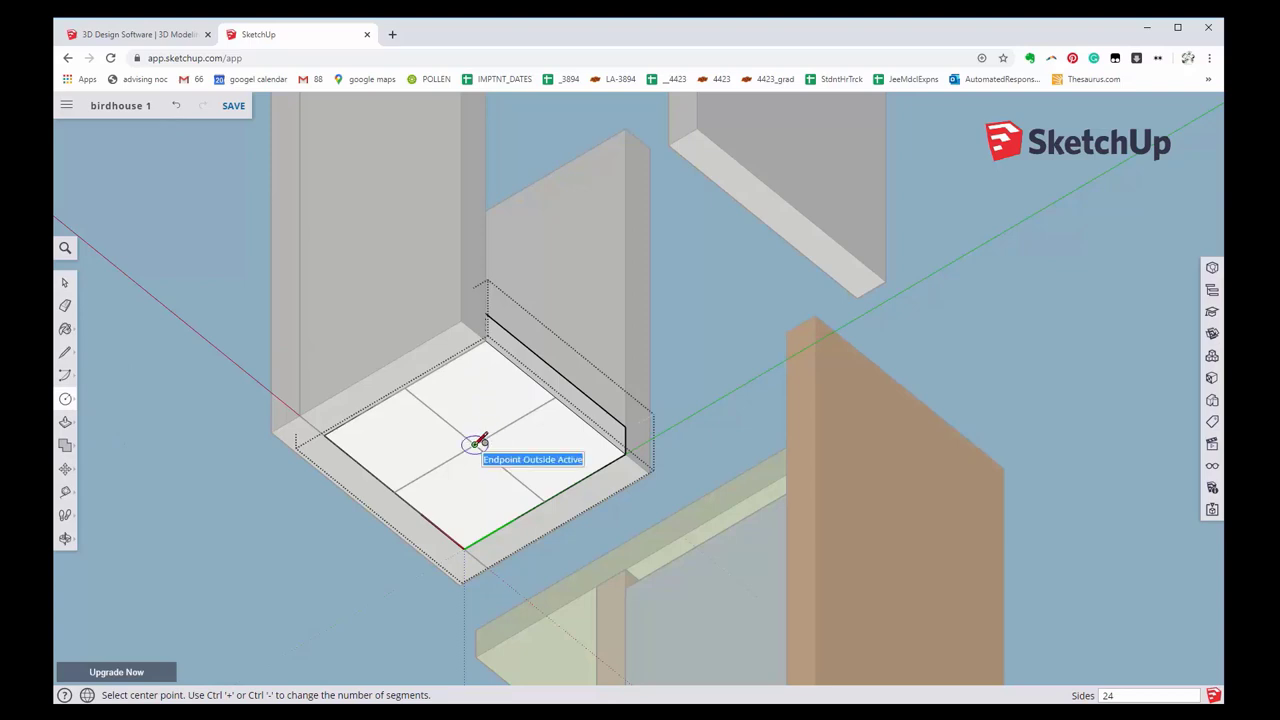
pyautogui.click(476, 443)
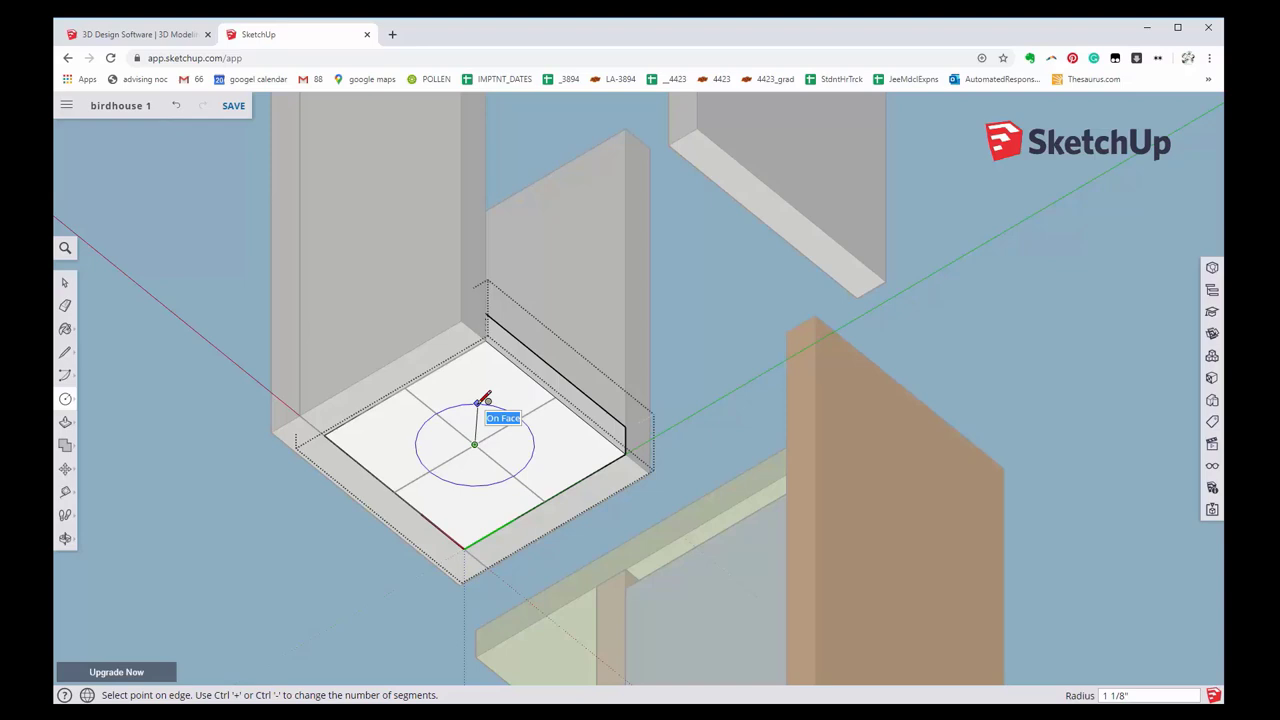
pyautogui.write('1')
pyautogui.press('Escape')
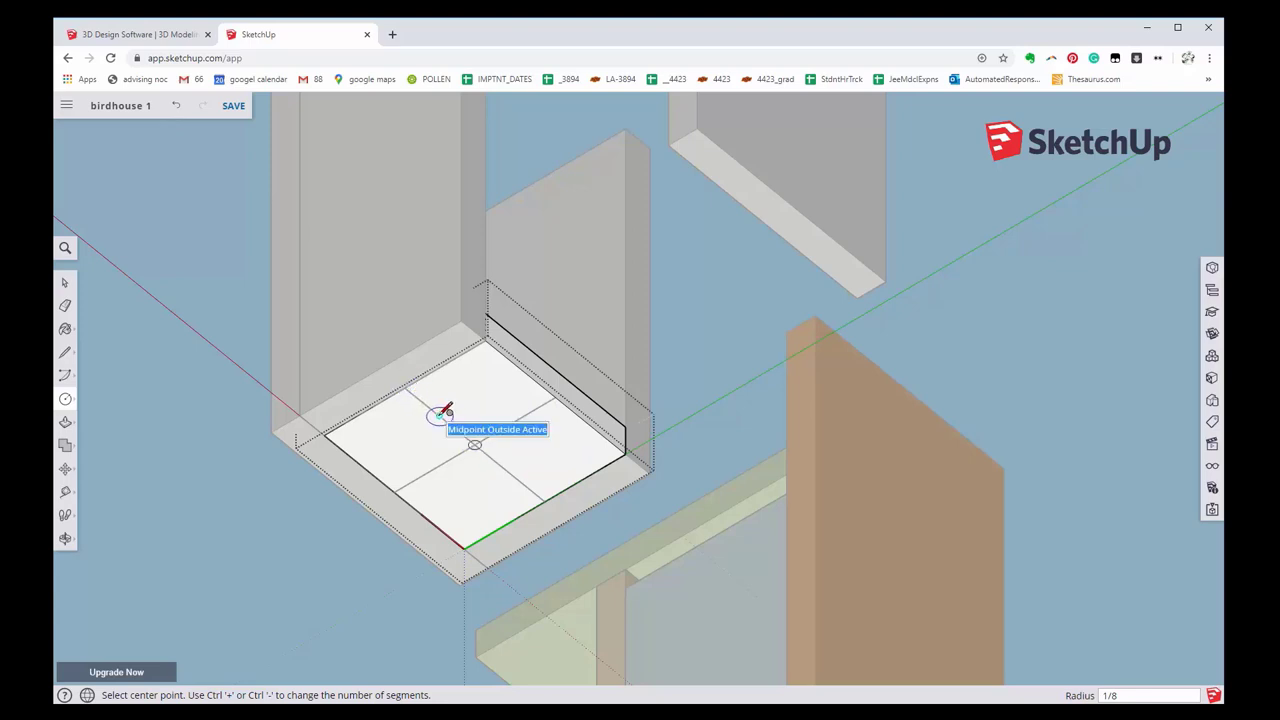
pyautogui.click(441, 414)
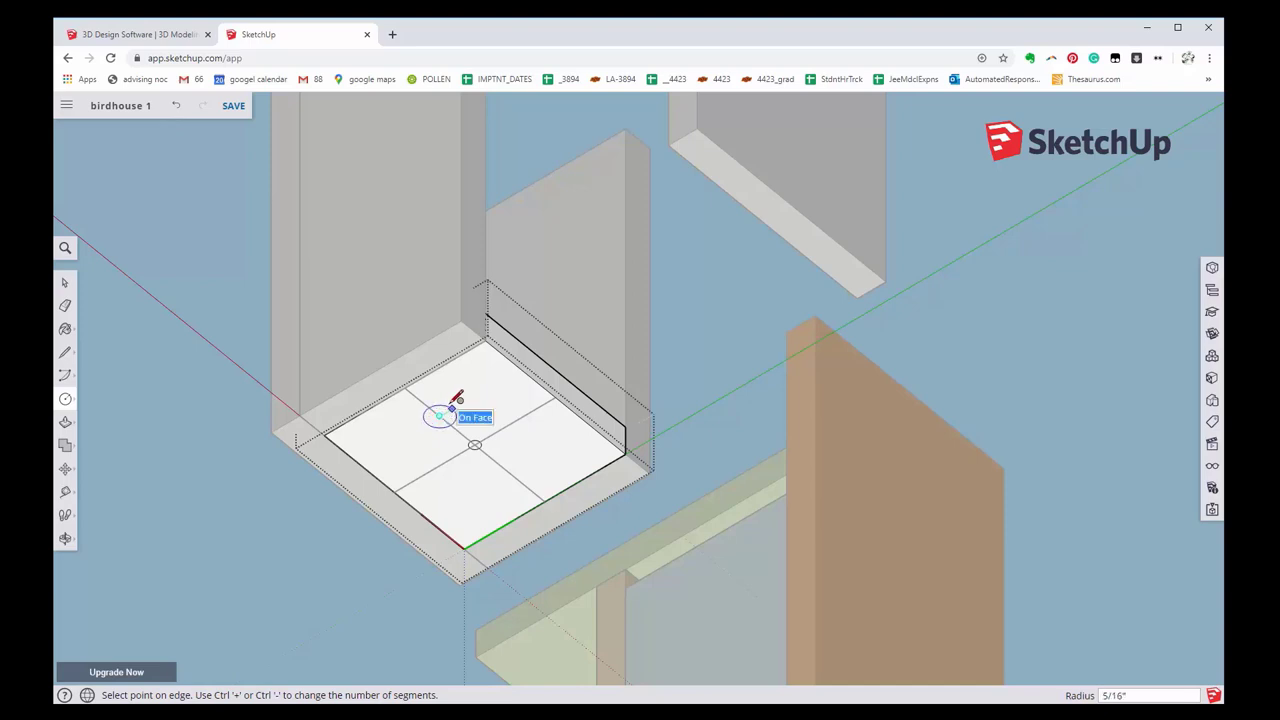
pyautogui.write('1/8')
pyautogui.press('Return')
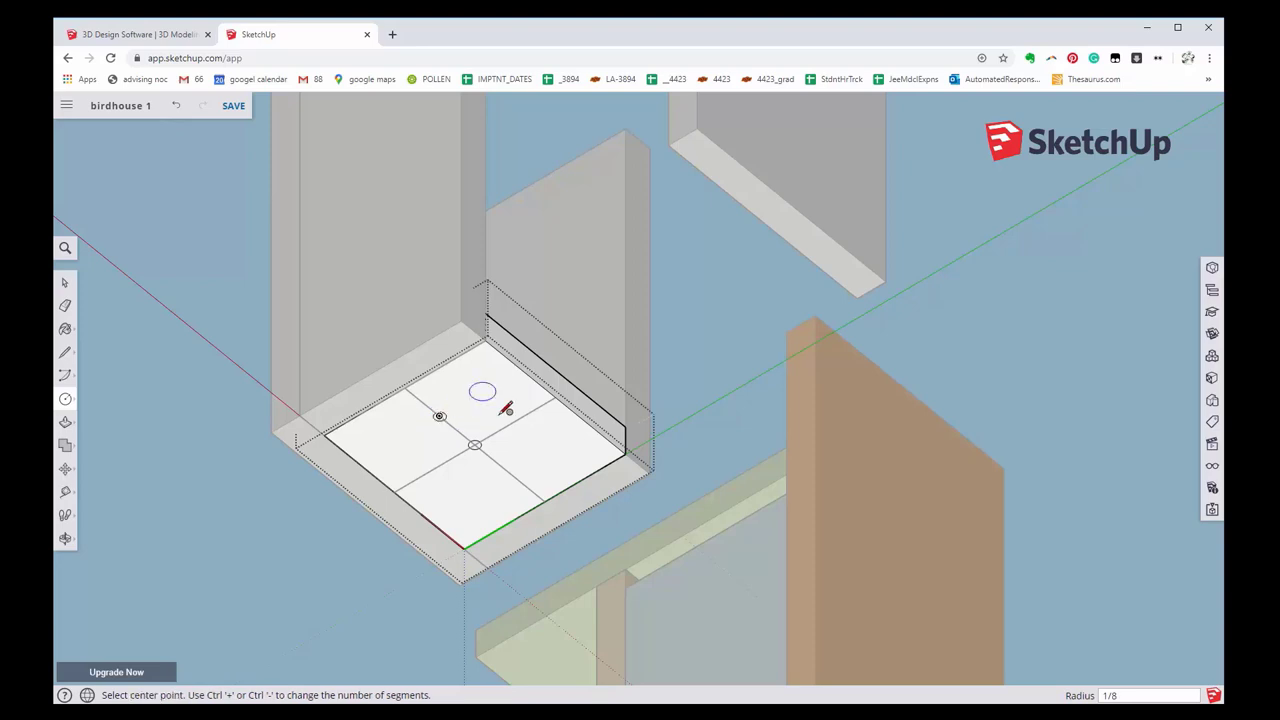
# - Add 1/8-inch-radius circles in the upper-right, lower-right and lower-left quarters
pyautogui.click(516, 419)
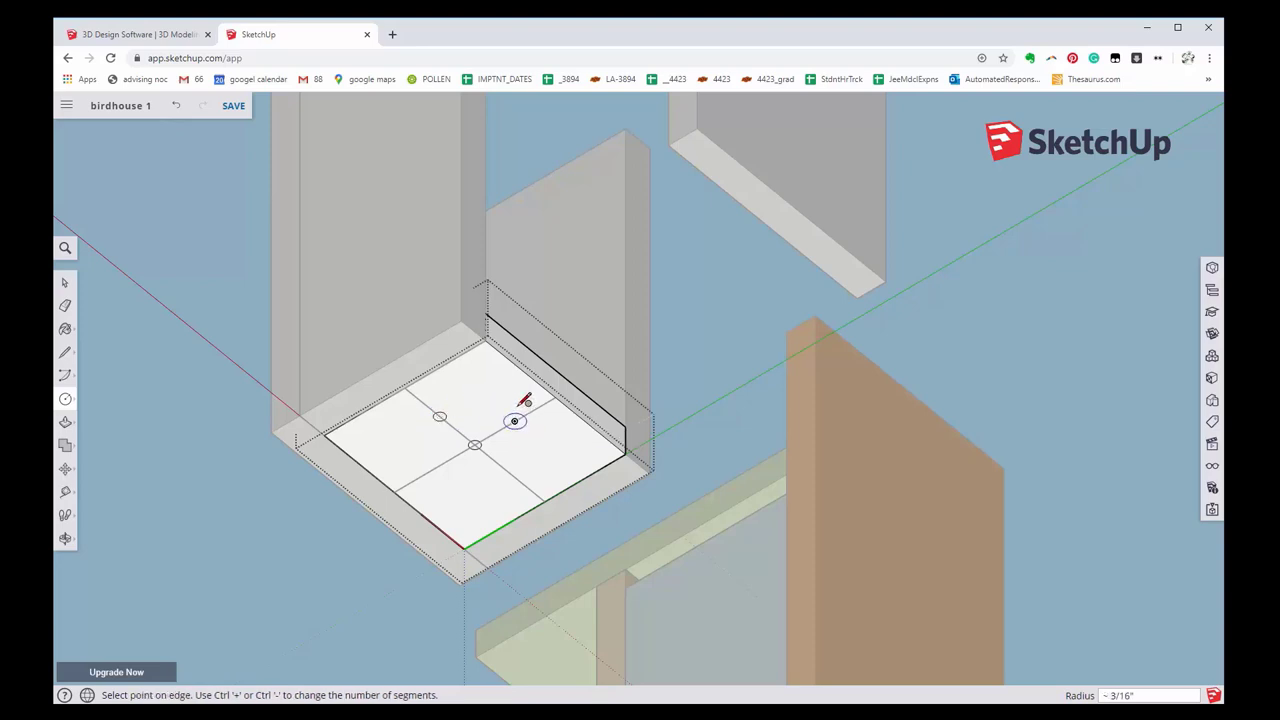
pyautogui.write('1/8')
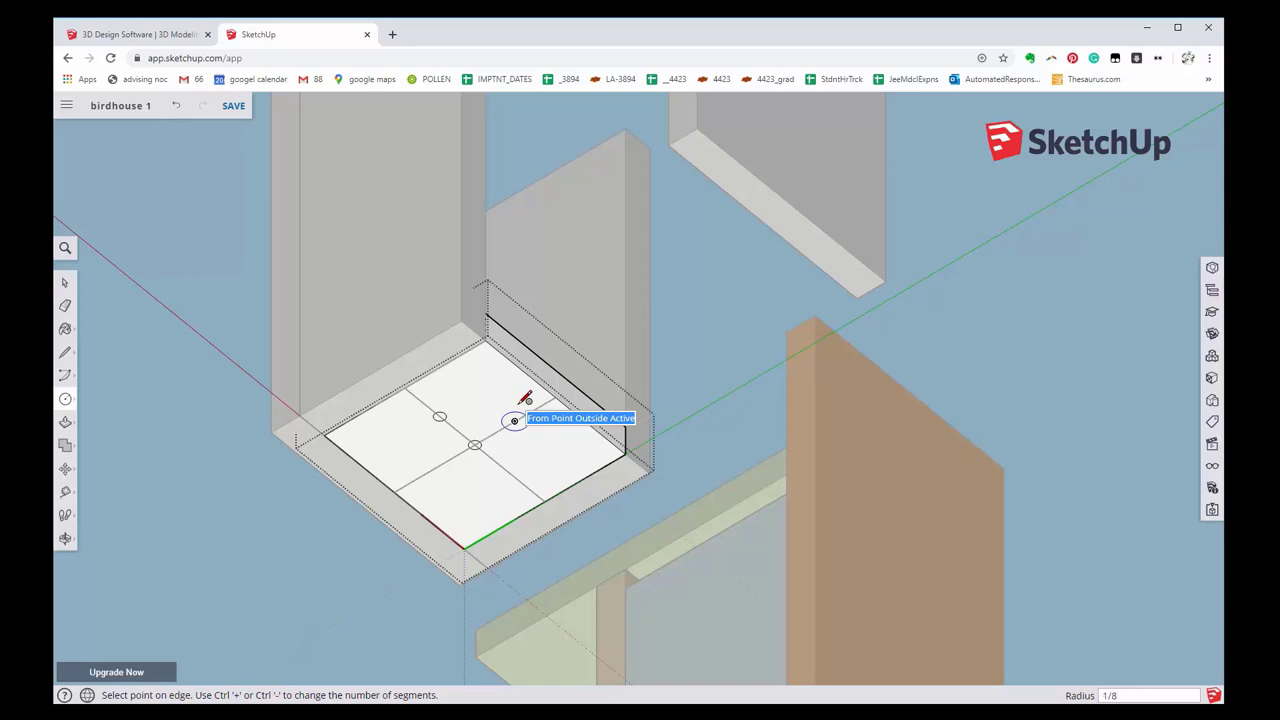
pyautogui.press('Return')
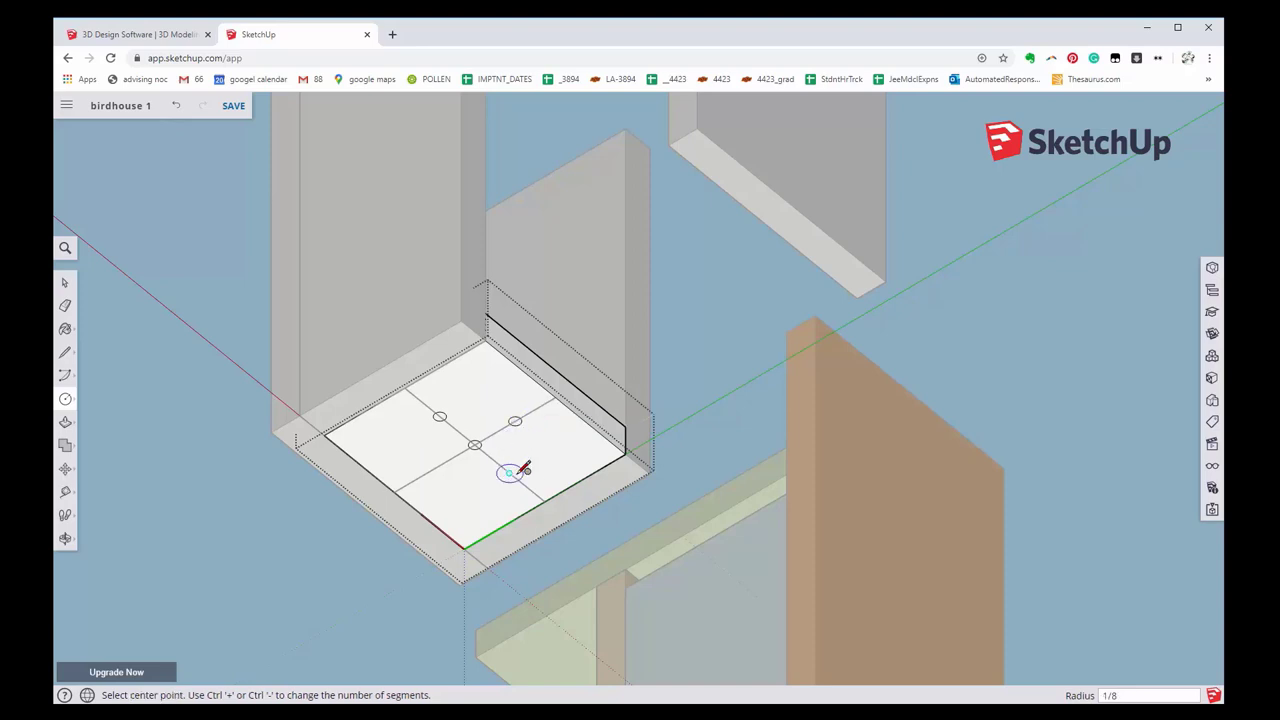
pyautogui.click(509, 472)
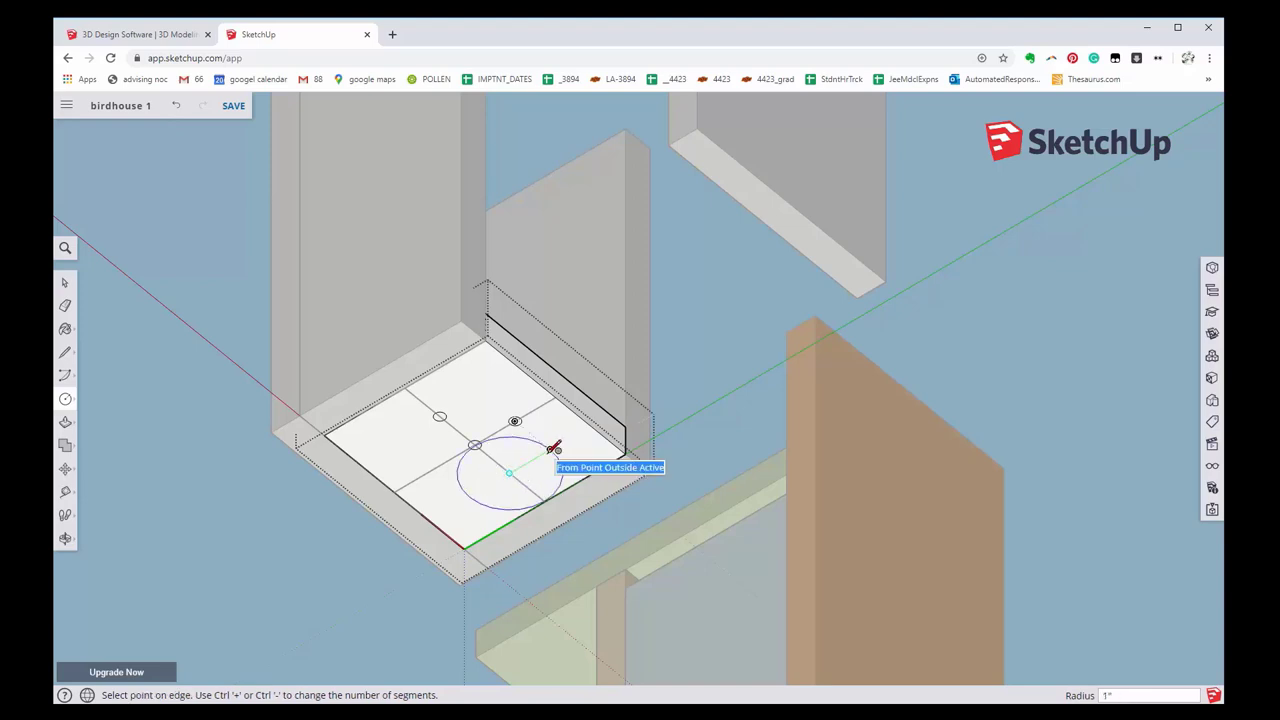
pyautogui.write('/8')
pyautogui.press('Return')
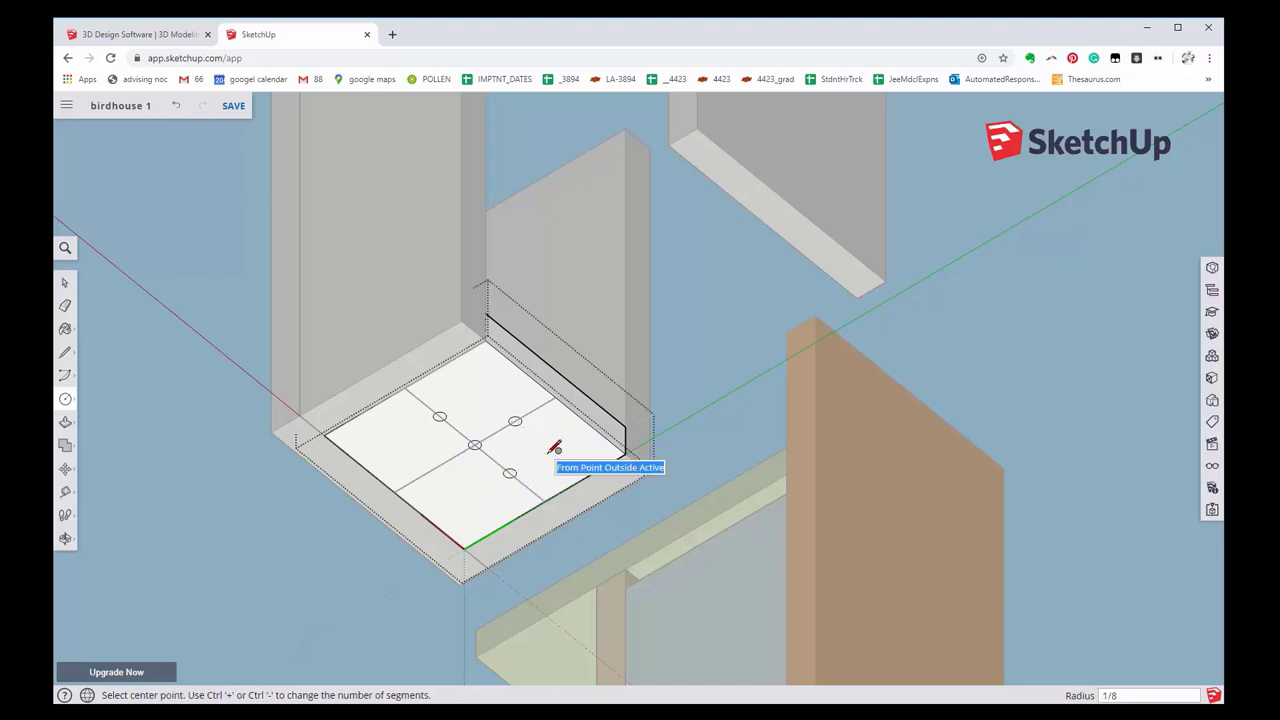
pyautogui.click(434, 468)
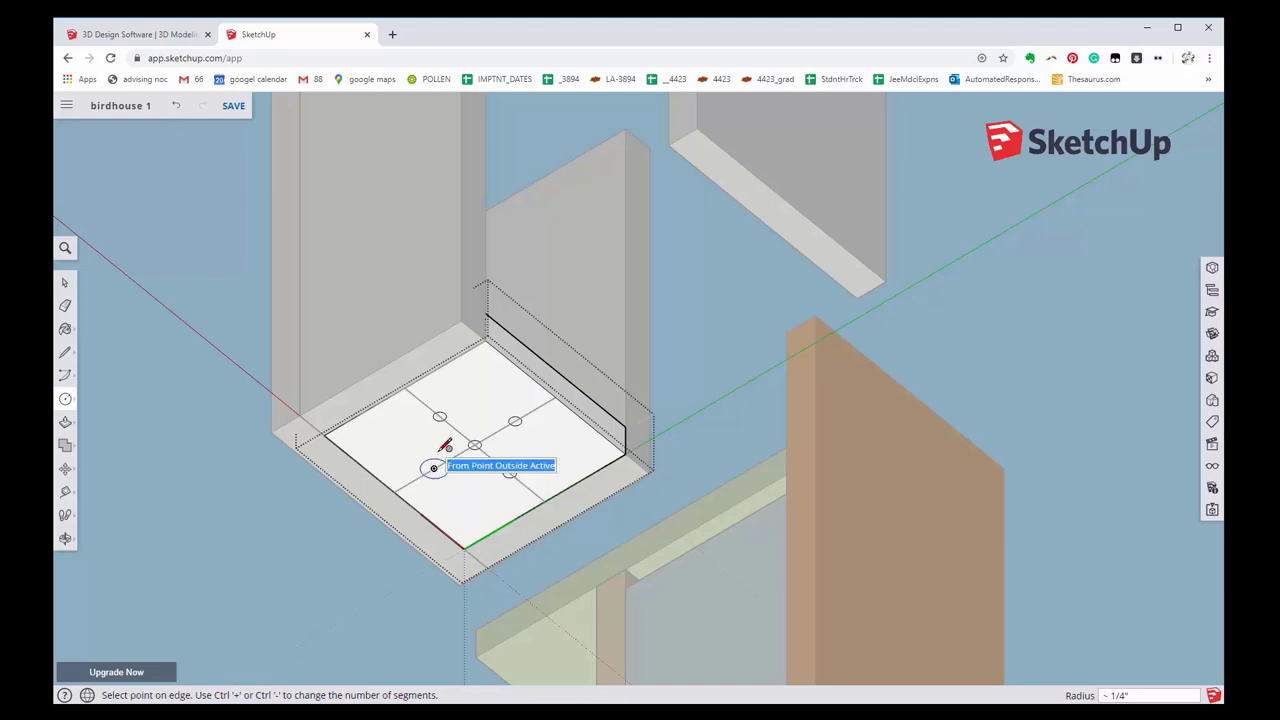
pyautogui.write('/8')
pyautogui.press('Return')
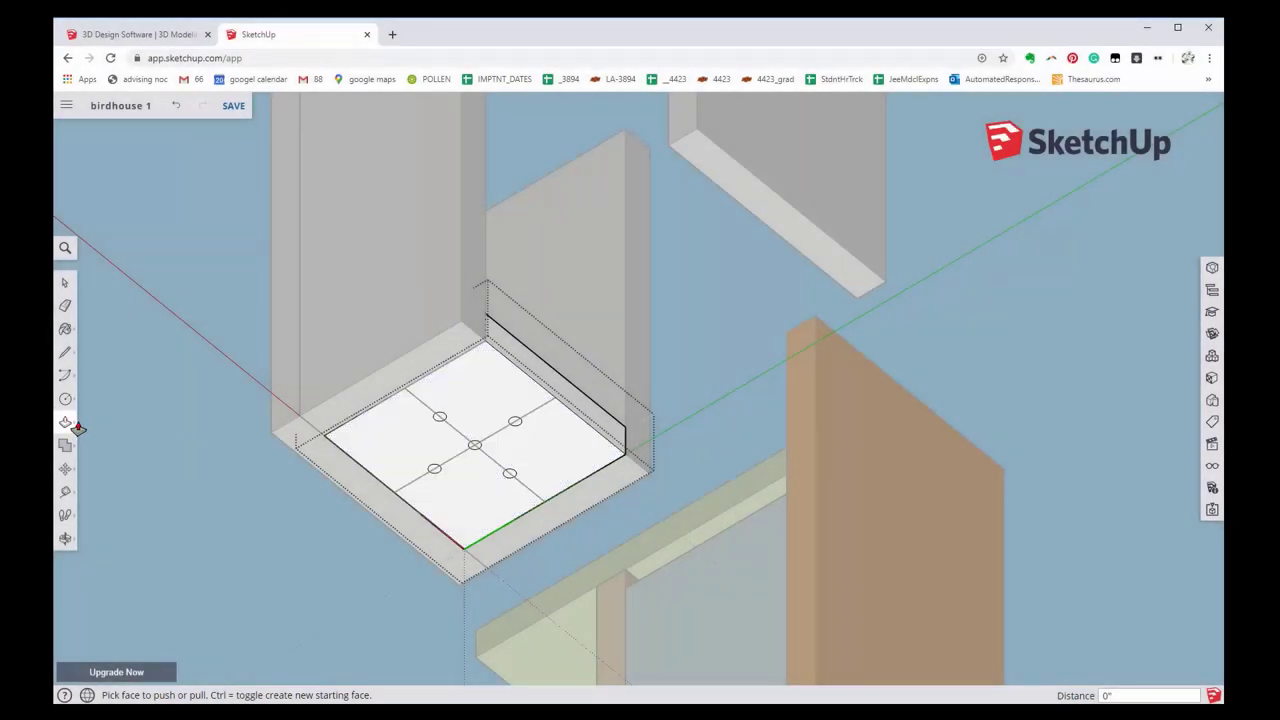
# - Push the upper-right circle through the floor as a drainage hole and inspect it
pyautogui.scroll(1, 537, 403)
pyautogui.scroll(2, 531, 408)
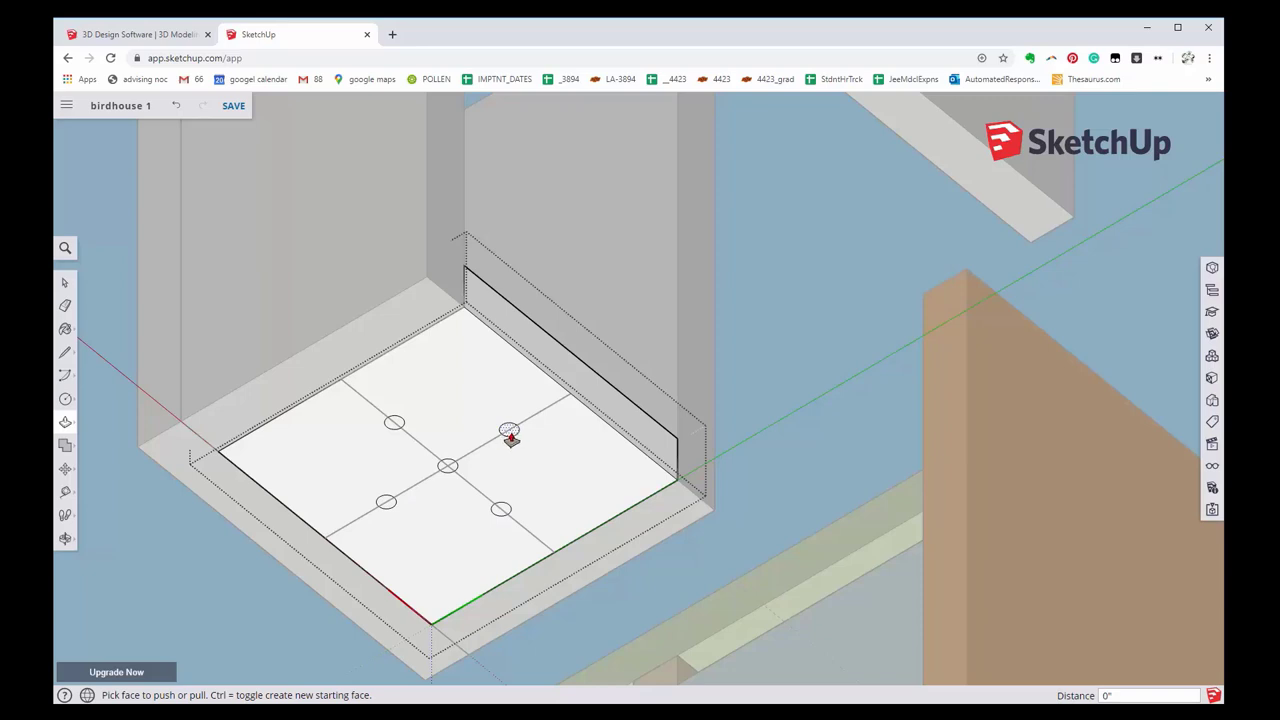
pyautogui.click(510, 437)
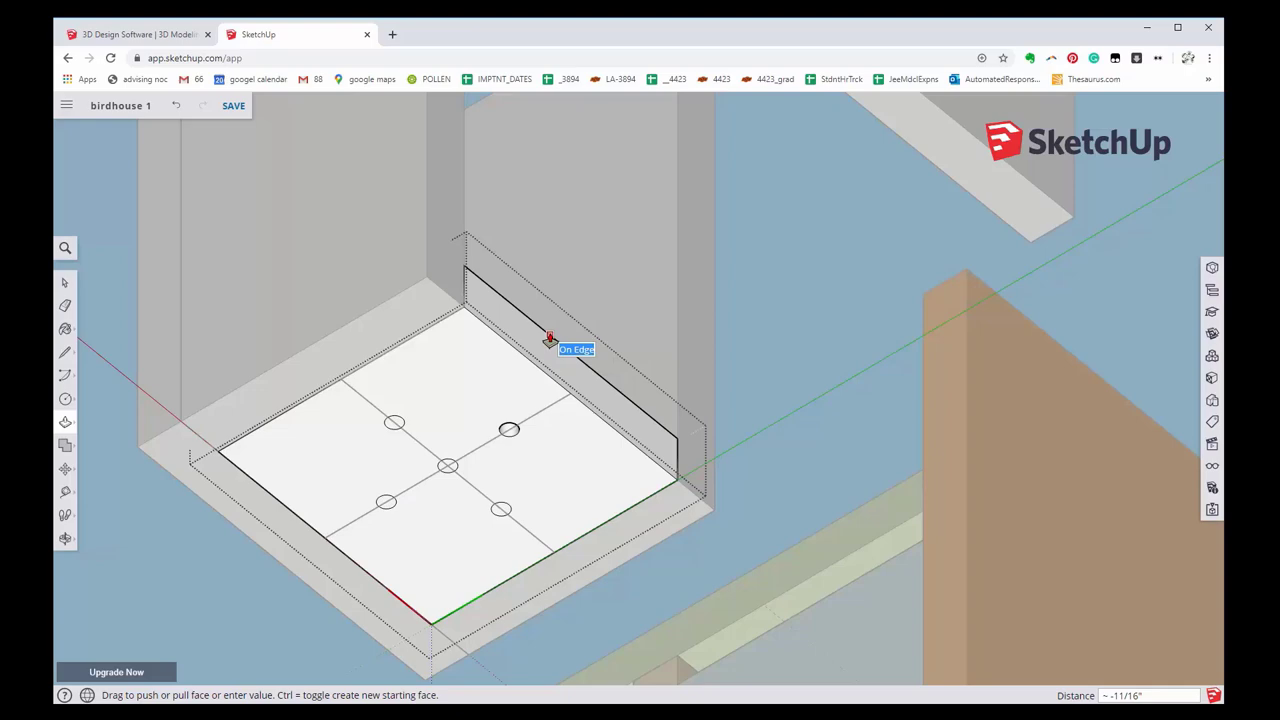
pyautogui.click(549, 341)
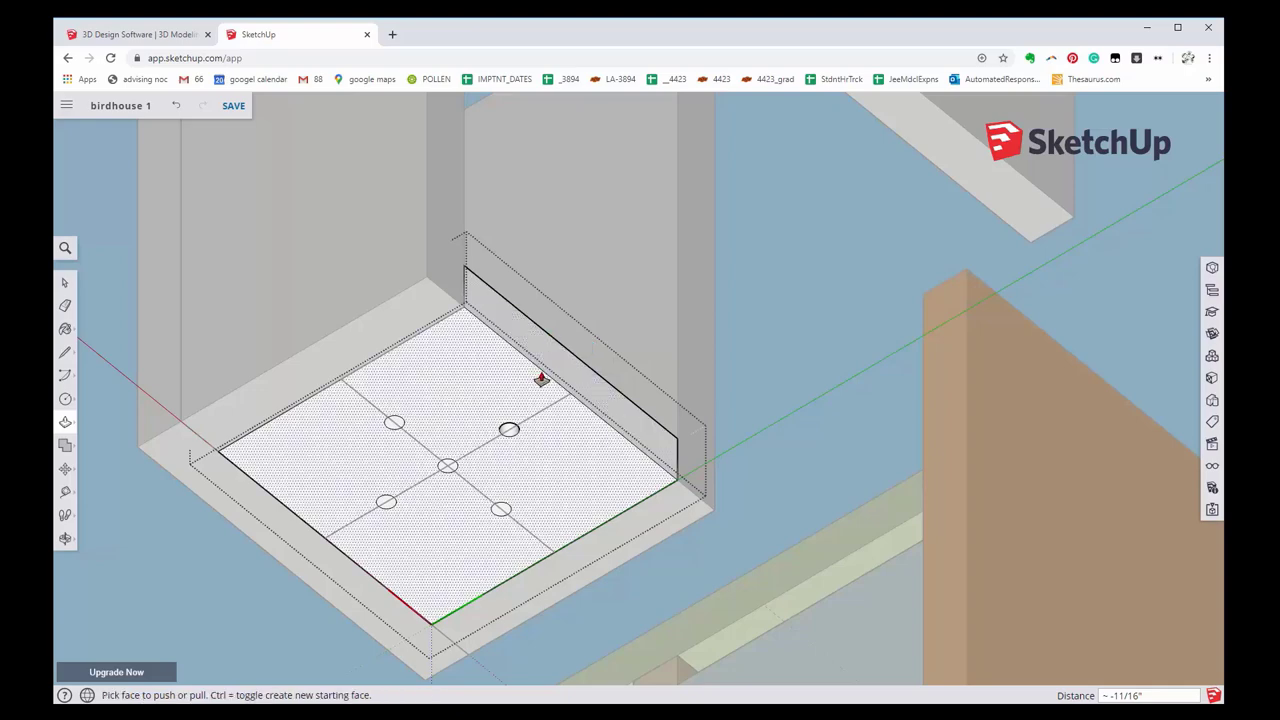
pyautogui.press('o')
pyautogui.moveTo(531, 451)
pyautogui.mouseDown()
pyautogui.moveTo(574, 291)
pyautogui.moveTo(580, 209)
pyautogui.mouseUp()
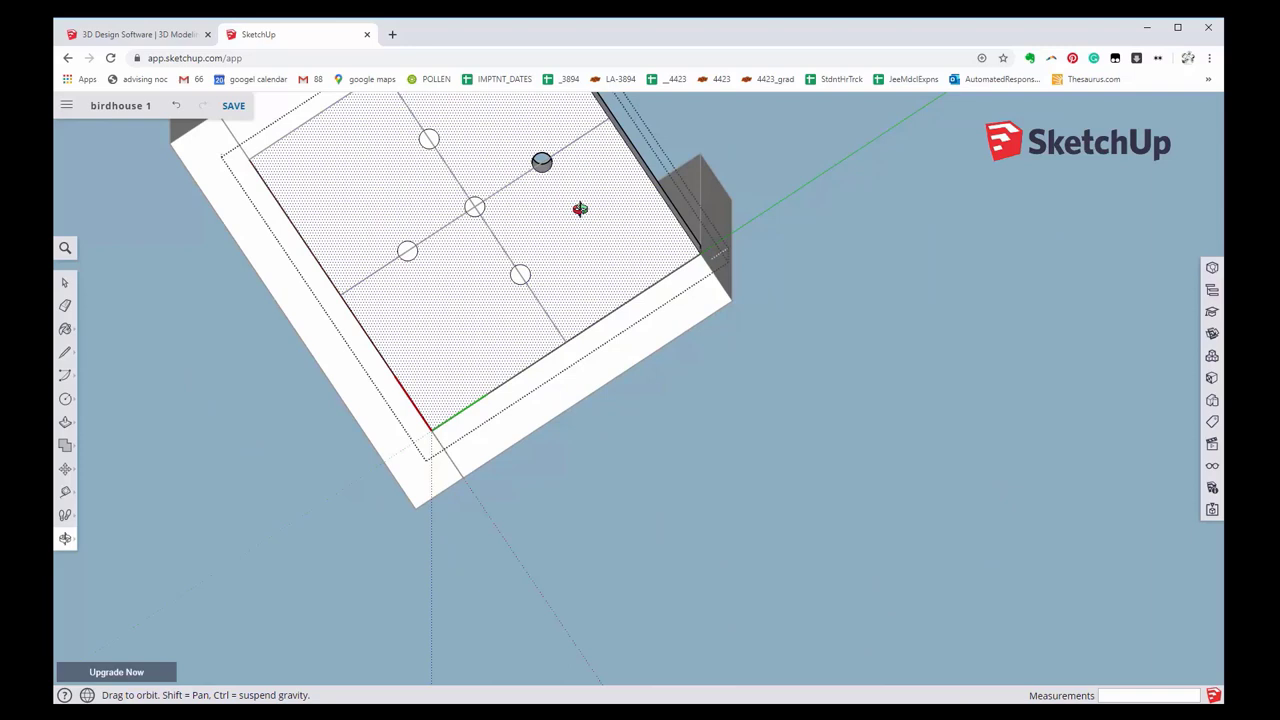
pyautogui.moveTo(580, 209)
pyautogui.mouseDown()
pyautogui.moveTo(585, 439)
pyautogui.moveTo(581, 392)
pyautogui.mouseUp()
pyautogui.press('p')
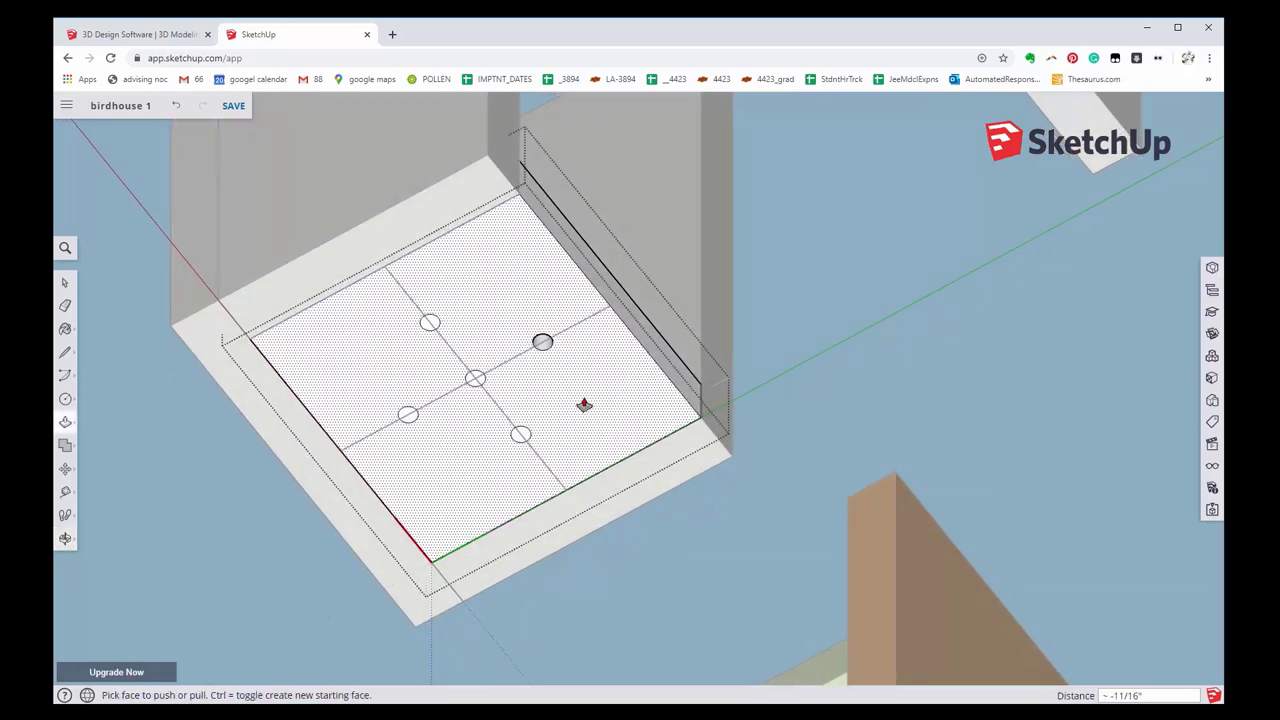
# - Push the centre, upper, lower-left and bottom circles through the floor as holes
pyautogui.click(476, 388)
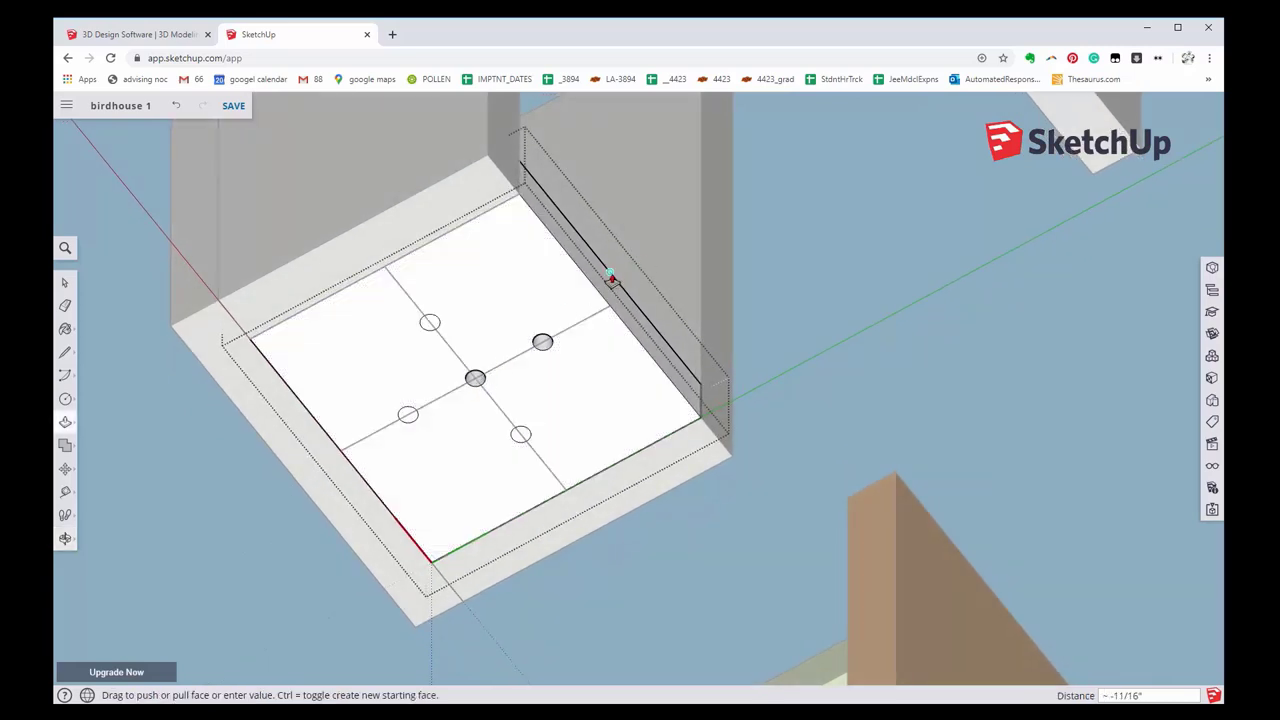
pyautogui.click(611, 279)
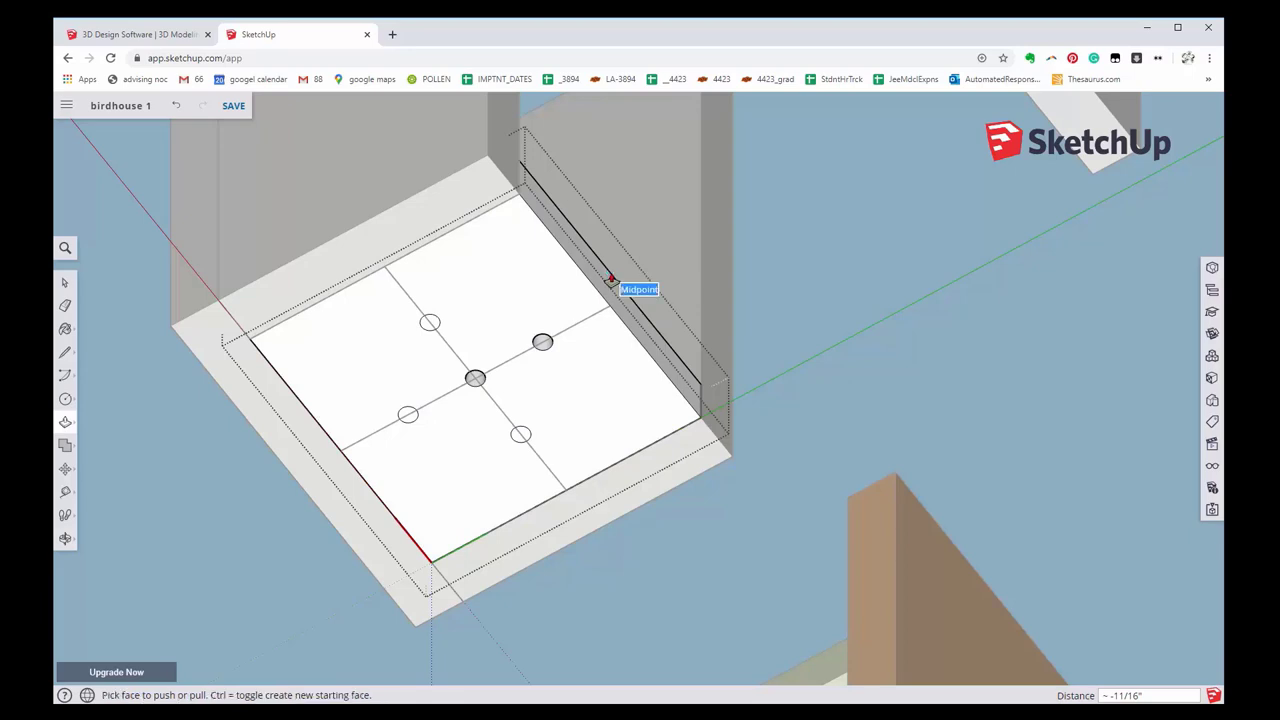
pyautogui.click(432, 331)
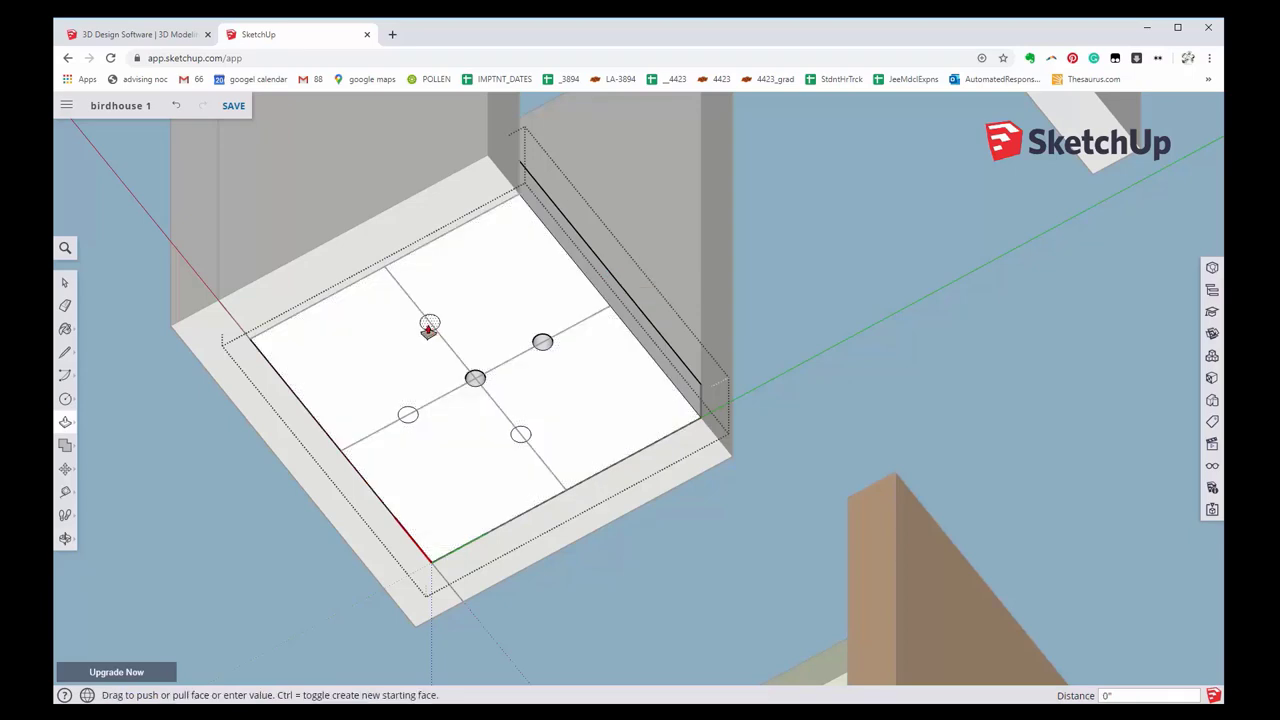
pyautogui.click(571, 228)
pyautogui.click(407, 420)
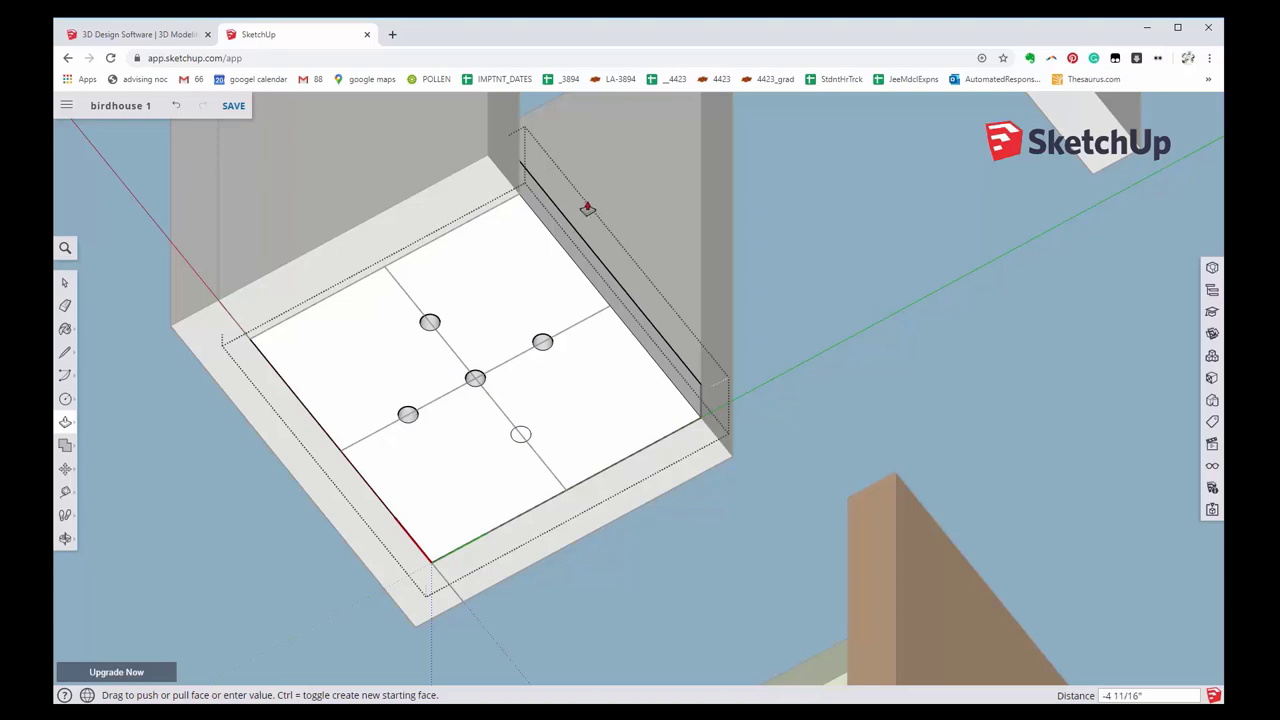
pyautogui.click(563, 220)
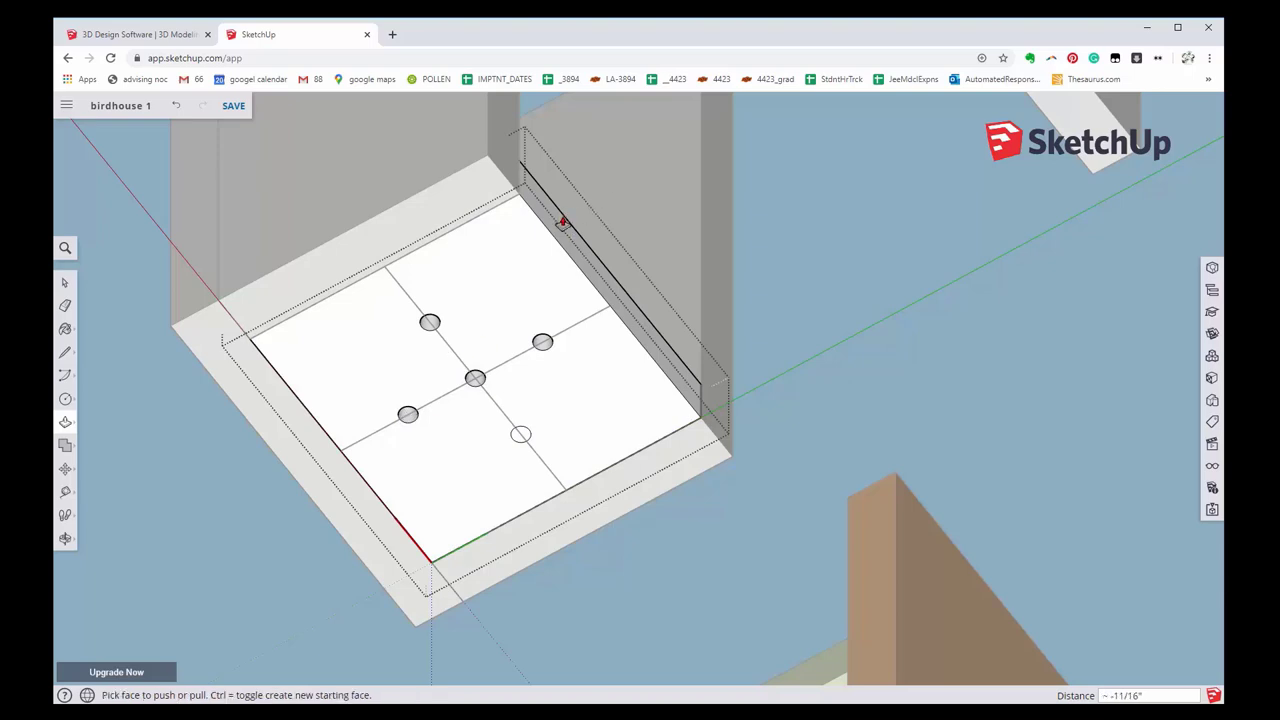
pyautogui.click(522, 436)
pyautogui.click(679, 358)
# - Exit the floor component and delete the two guide lines crossing the floor
pyautogui.click(65, 285)
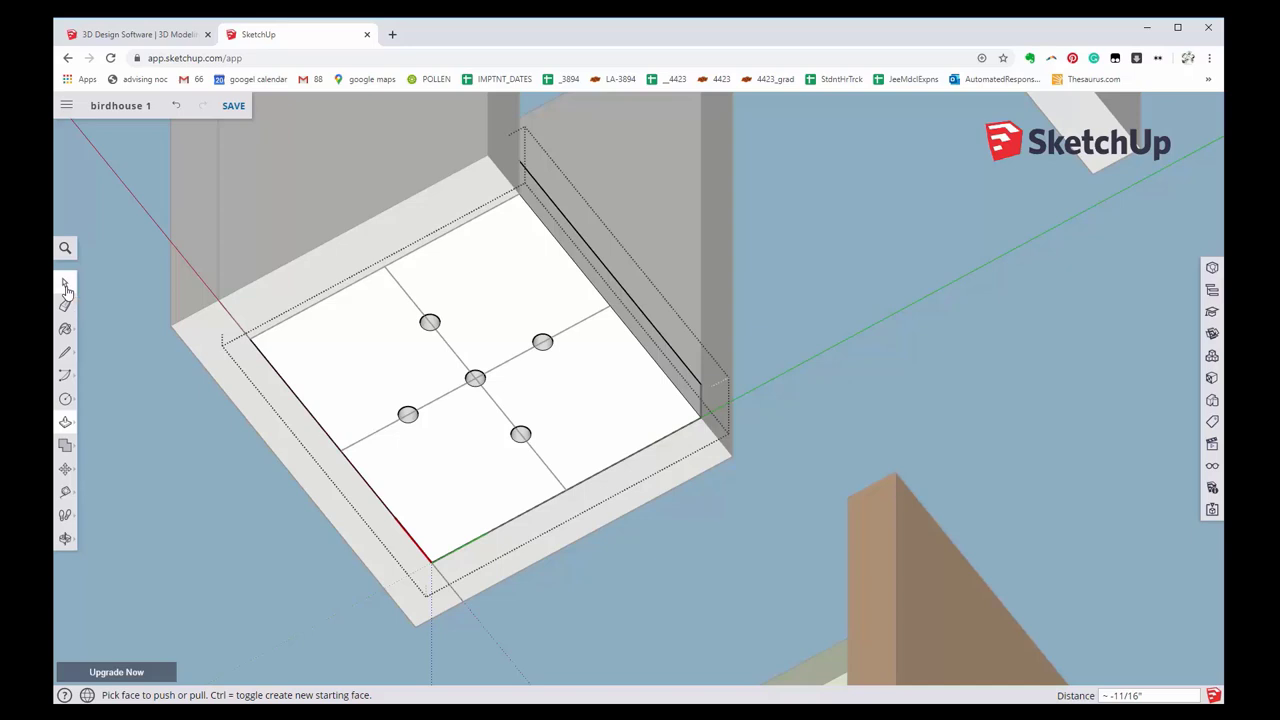
pyautogui.click(166, 554)
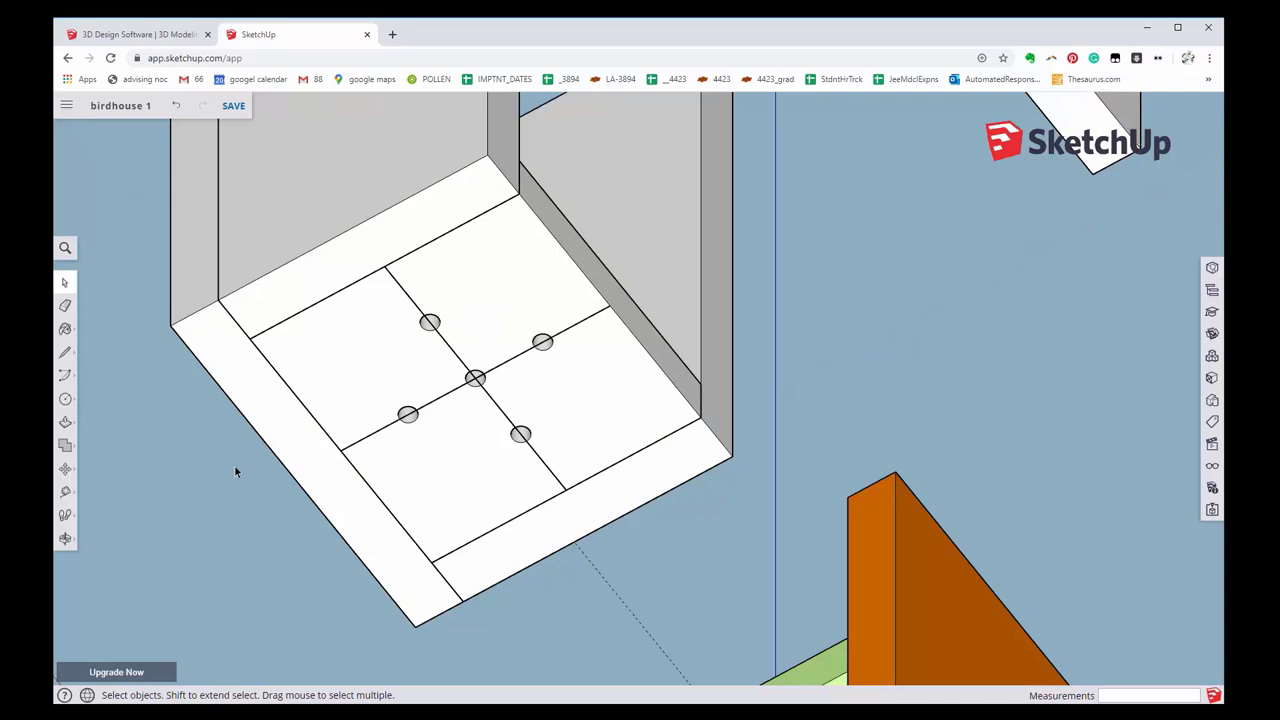
pyautogui.moveTo(517, 428); pyautogui.dragTo(597, 426, button='middle')
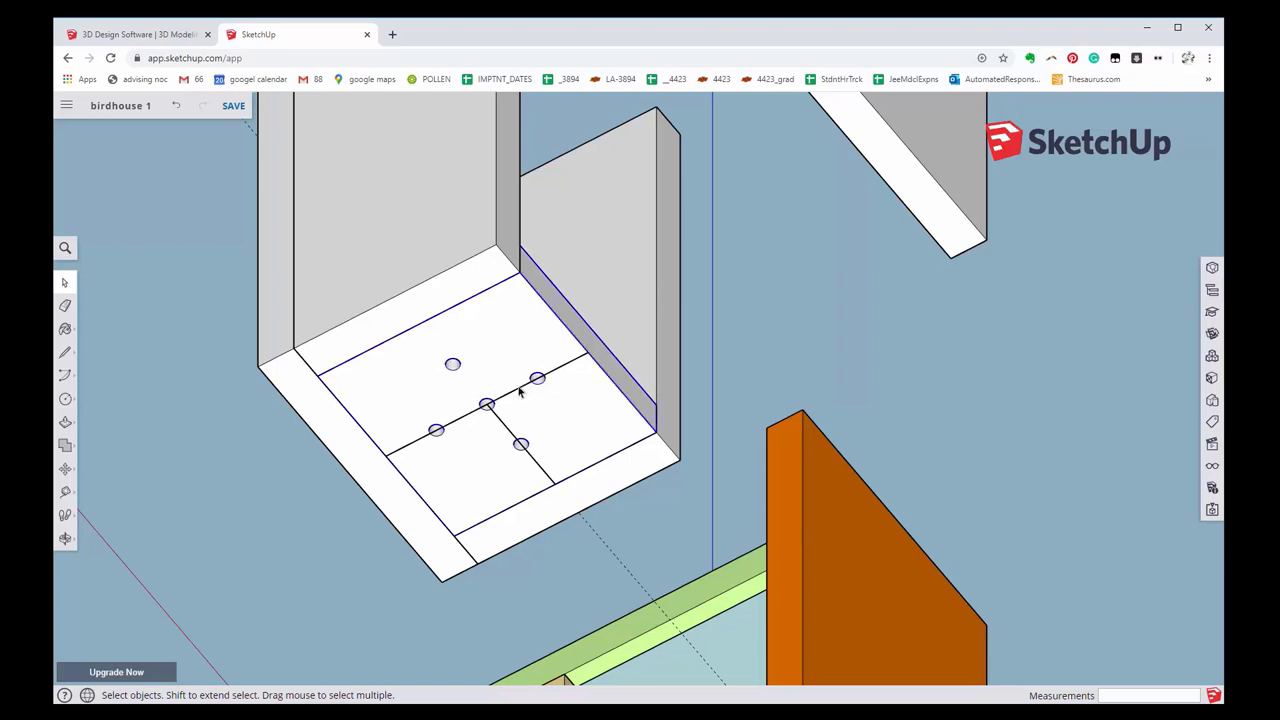
pyautogui.press('Delete')
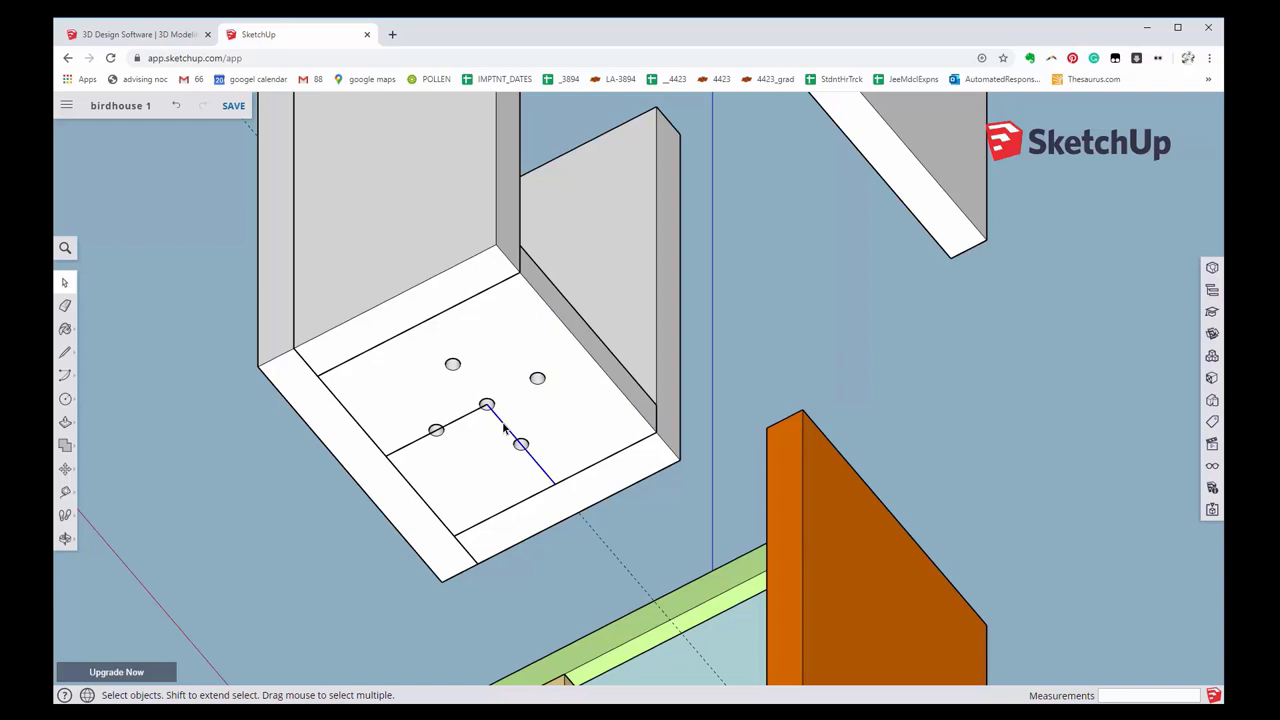
pyautogui.press('Delete')
pyautogui.press('Delete')
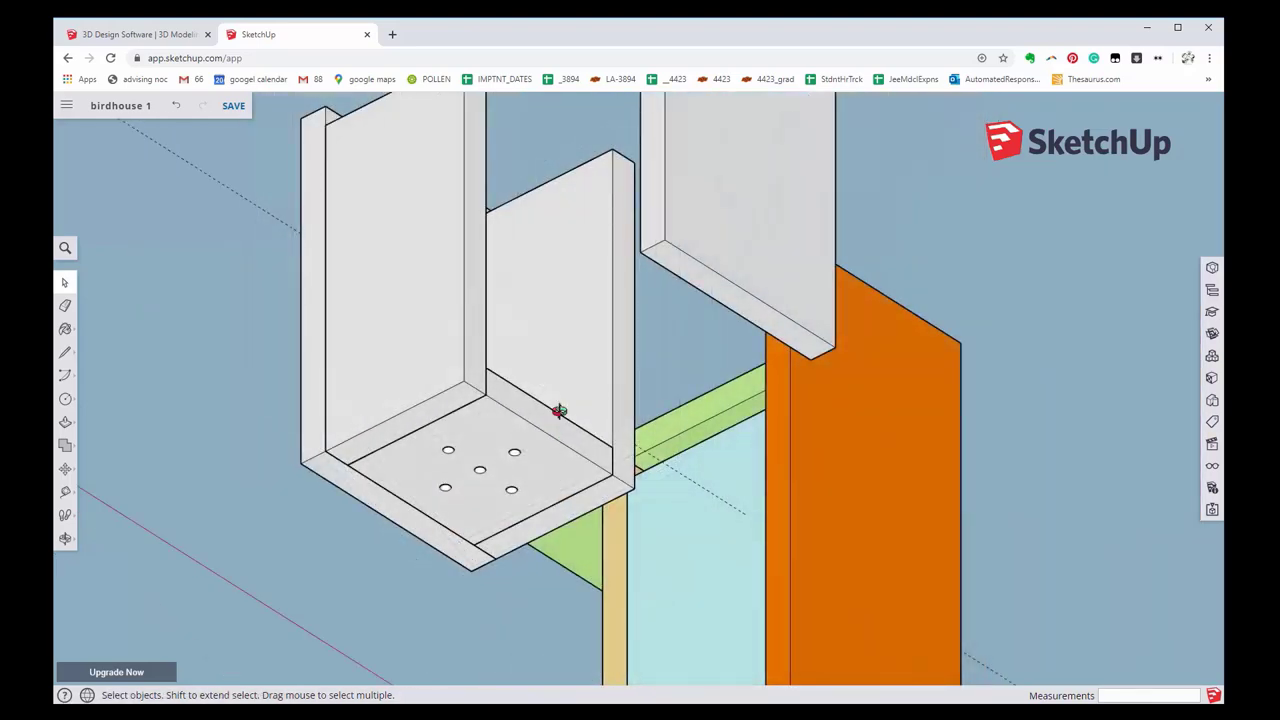
# - Orbit back out to a low front view of both birdhouses
pyautogui.moveTo(561, 410)
pyautogui.mouseDown(button='middle')
pyautogui.moveTo(592, 262)
pyautogui.moveTo(580, 320)
pyautogui.mouseUp(button='middle')
pyautogui.scroll(-2, 558, 374)
pyautogui.moveTo(558, 374)
pyautogui.mouseDown(button='middle')
pyautogui.moveTo(493, 455)
pyautogui.moveTo(503, 571)
pyautogui.moveTo(537, 631)
pyautogui.moveTo(1051, 517)
pyautogui.mouseUp(button='middle')
pyautogui.moveTo(802, 518); pyautogui.dragTo(889, 543, button='middle')
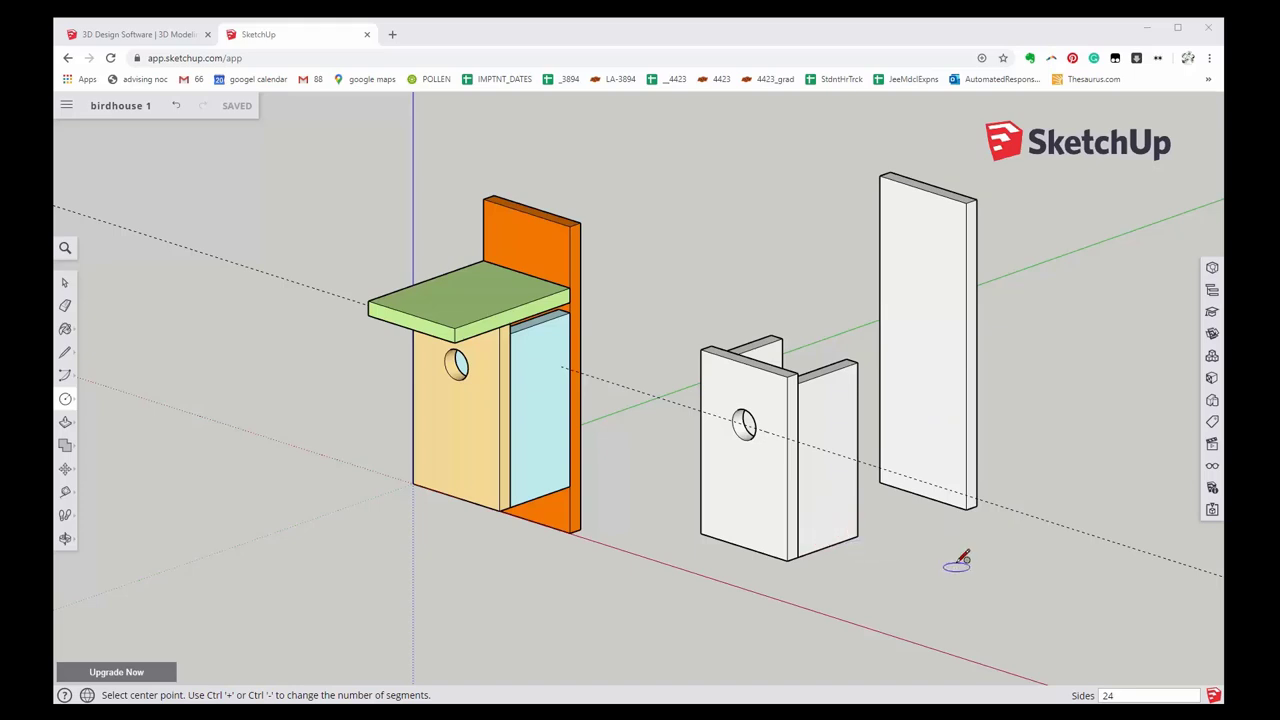
# - Select the loose tall white panel and start the Move tool on it
pyautogui.click(926, 30)
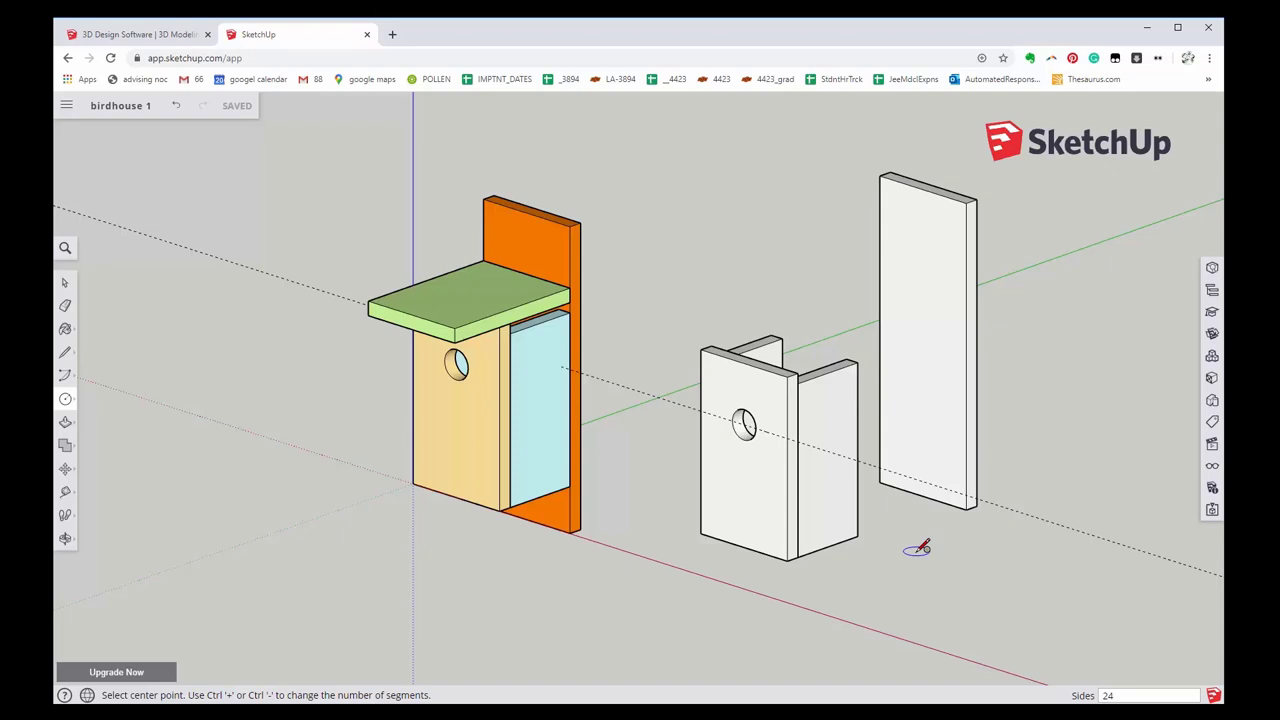
pyautogui.press('space')
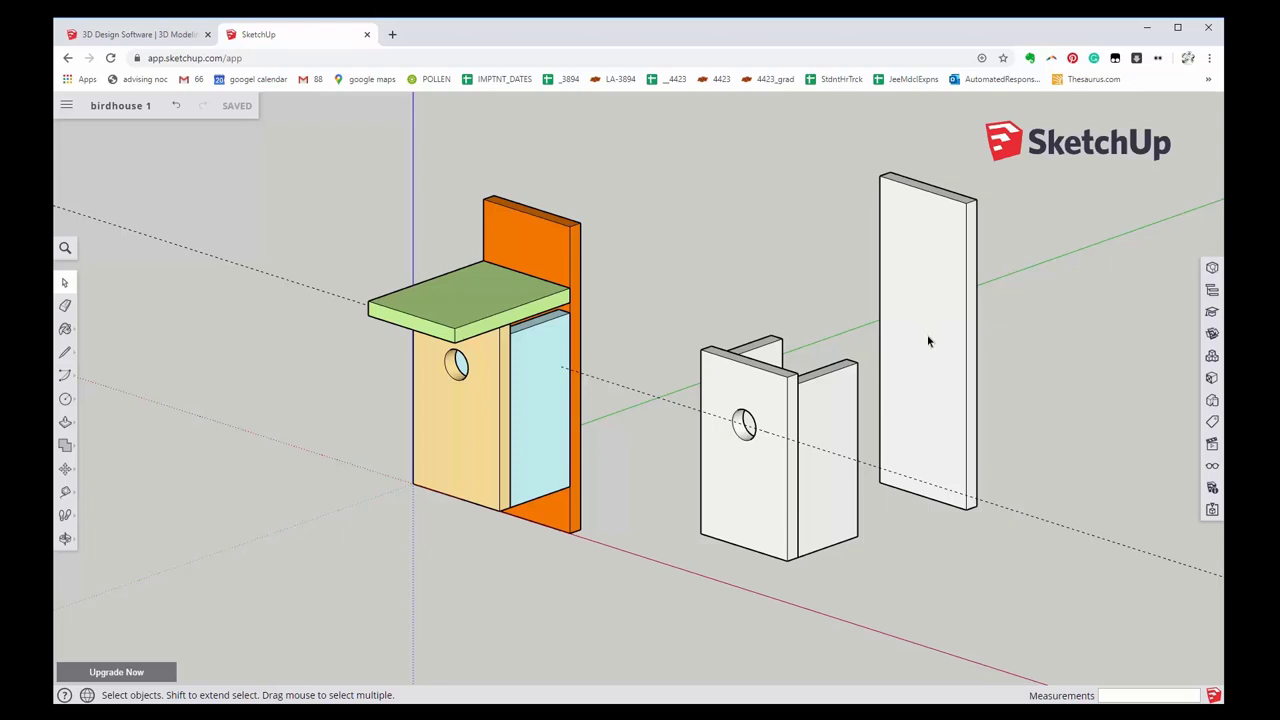
pyautogui.click(934, 406)
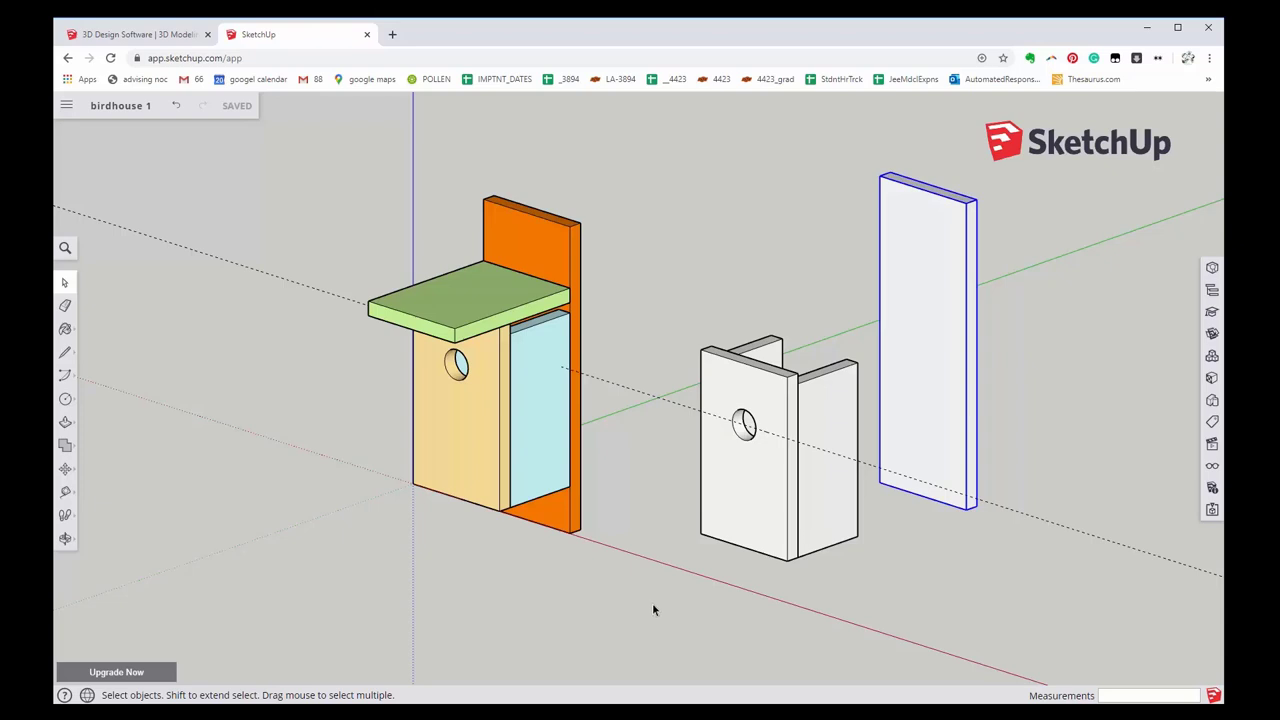
pyautogui.press('m')
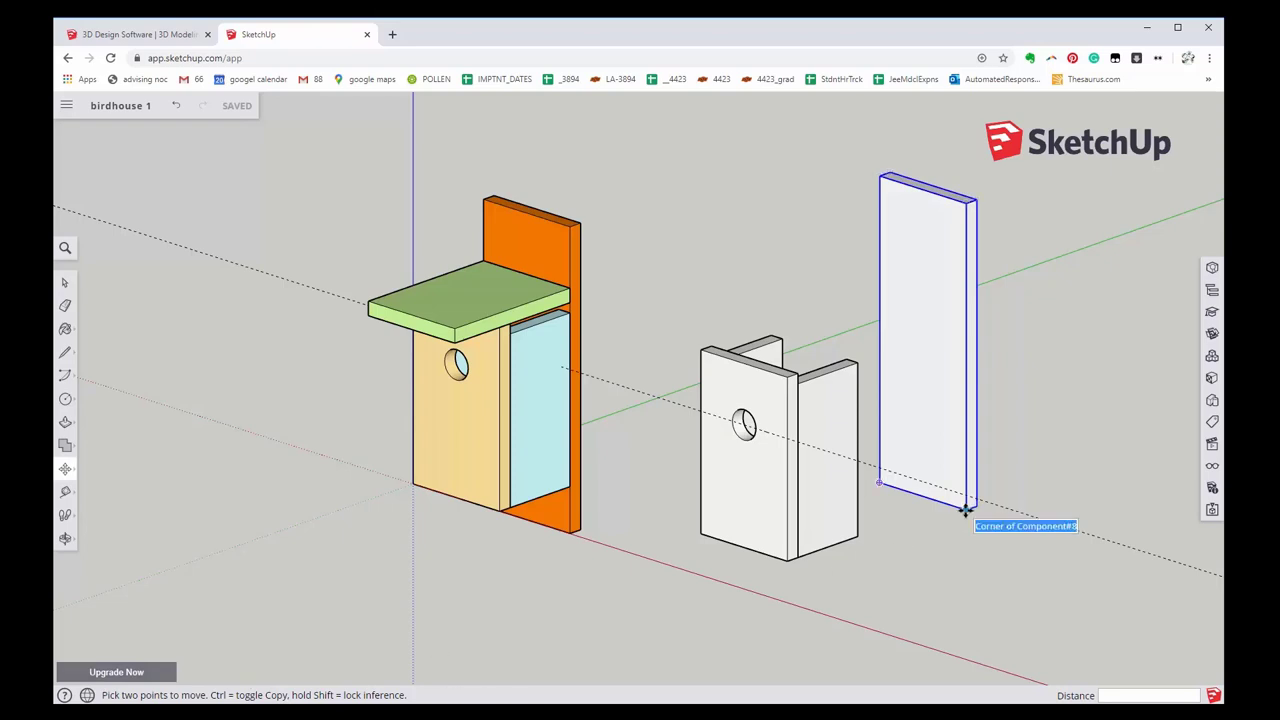
# - Move the tall panel by its bottom corner flush against the box's back corner, then deselect
pyautogui.click(965, 510)
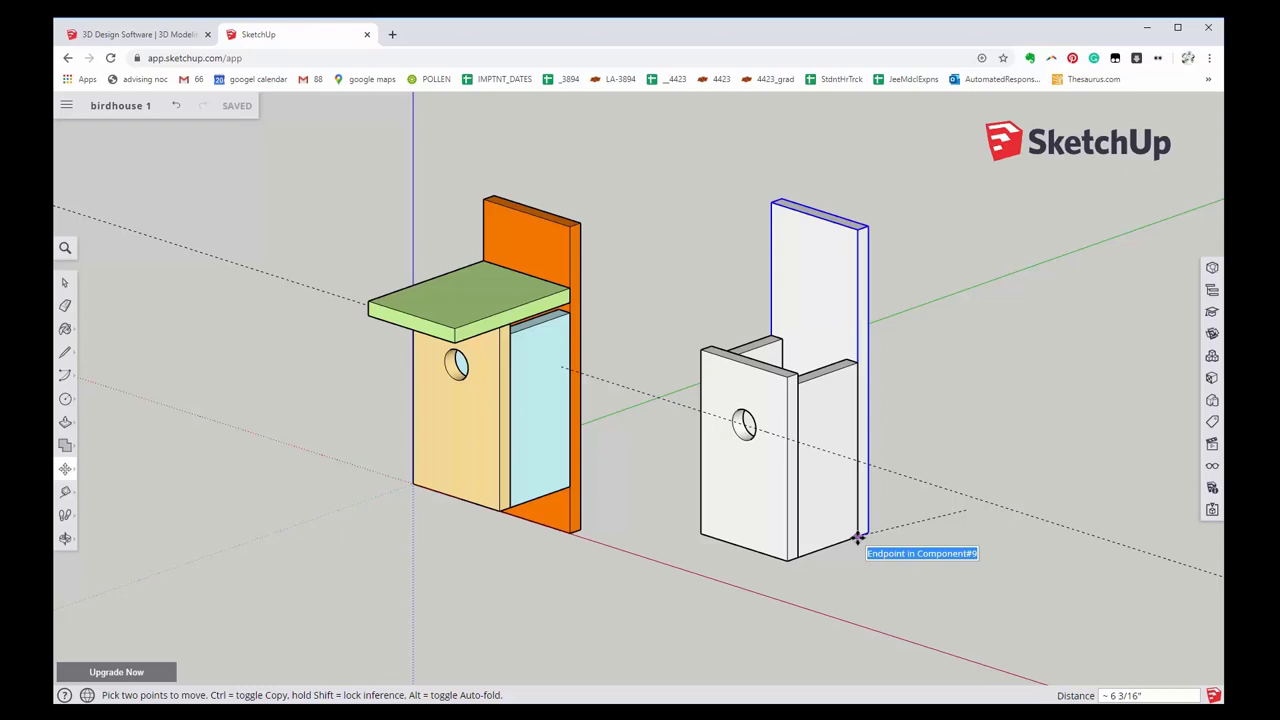
pyautogui.click(857, 537)
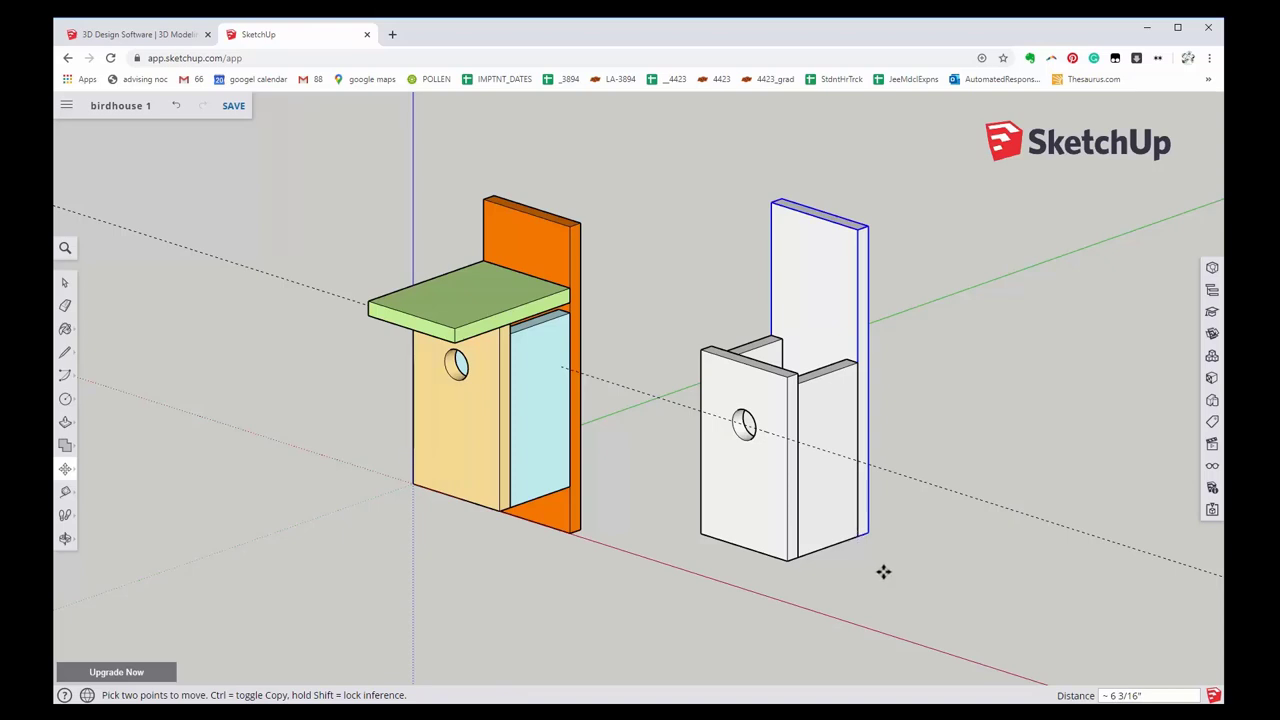
pyautogui.press('space')
pyautogui.click(890, 568)
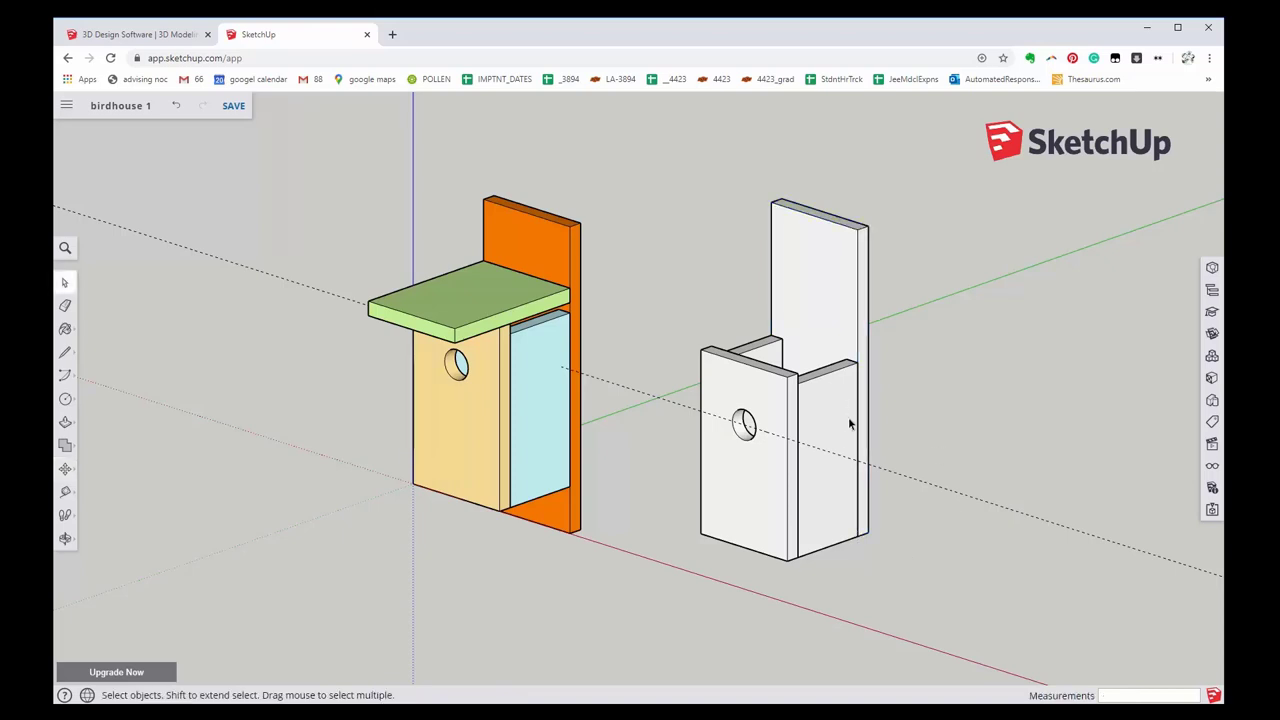
pyautogui.moveTo(845, 493)
pyautogui.mouseDown(button='middle')
pyautogui.moveTo(857, 471)
pyautogui.moveTo(963, 417)
pyautogui.moveTo(883, 423)
pyautogui.moveTo(863, 531)
pyautogui.mouseUp(button='middle')
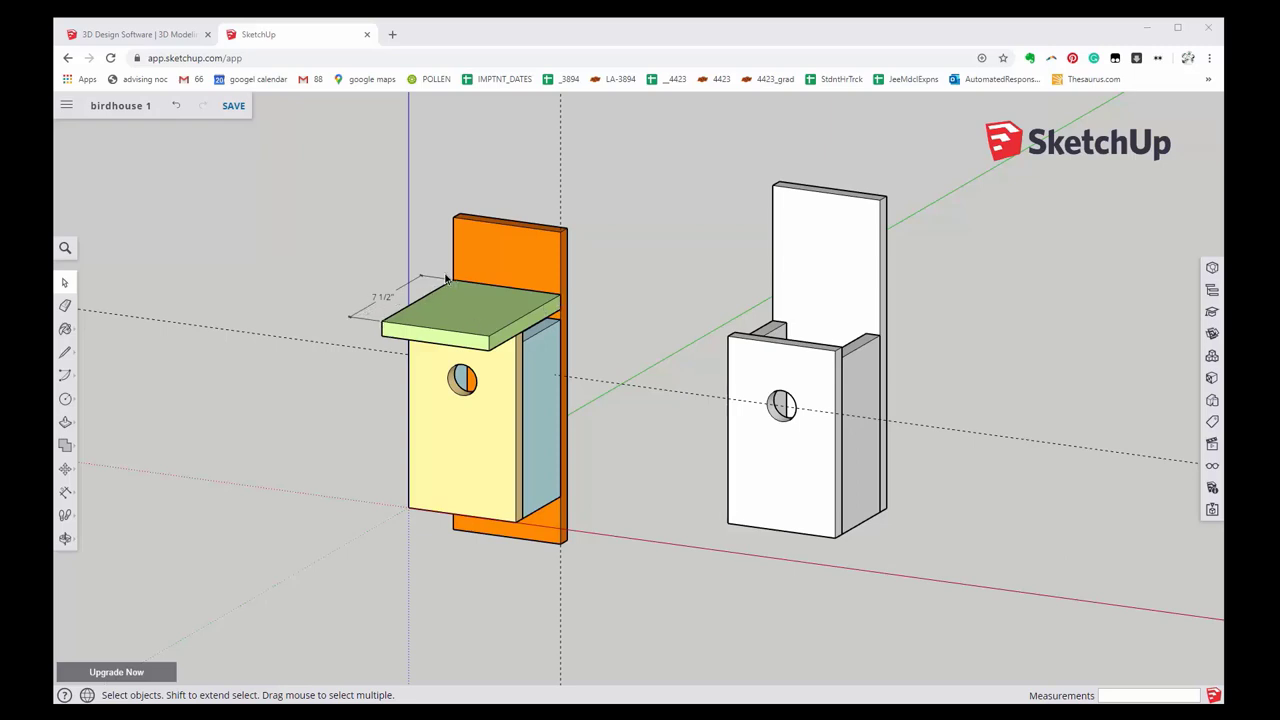
pyautogui.moveTo(597, 415)
pyautogui.mouseDown(button='middle')
pyautogui.moveTo(748, 400)
pyautogui.moveTo(777, 377)
pyautogui.moveTo(777, 334)
pyautogui.moveTo(571, 417)
pyautogui.moveTo(560, 444)
pyautogui.moveTo(577, 449)
pyautogui.mouseUp(button='middle')
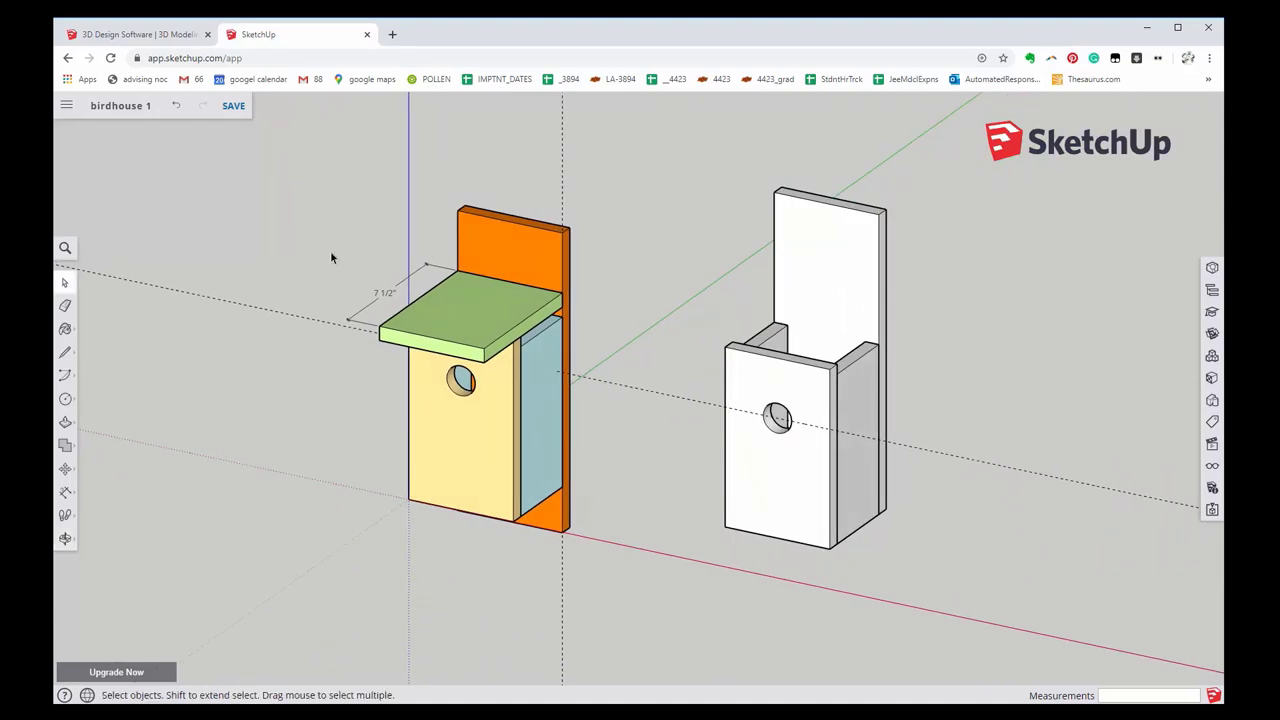
# - Draw a 5.5 by .71 rectangle across the backboard starting at its left edge
pyautogui.click(65, 398)
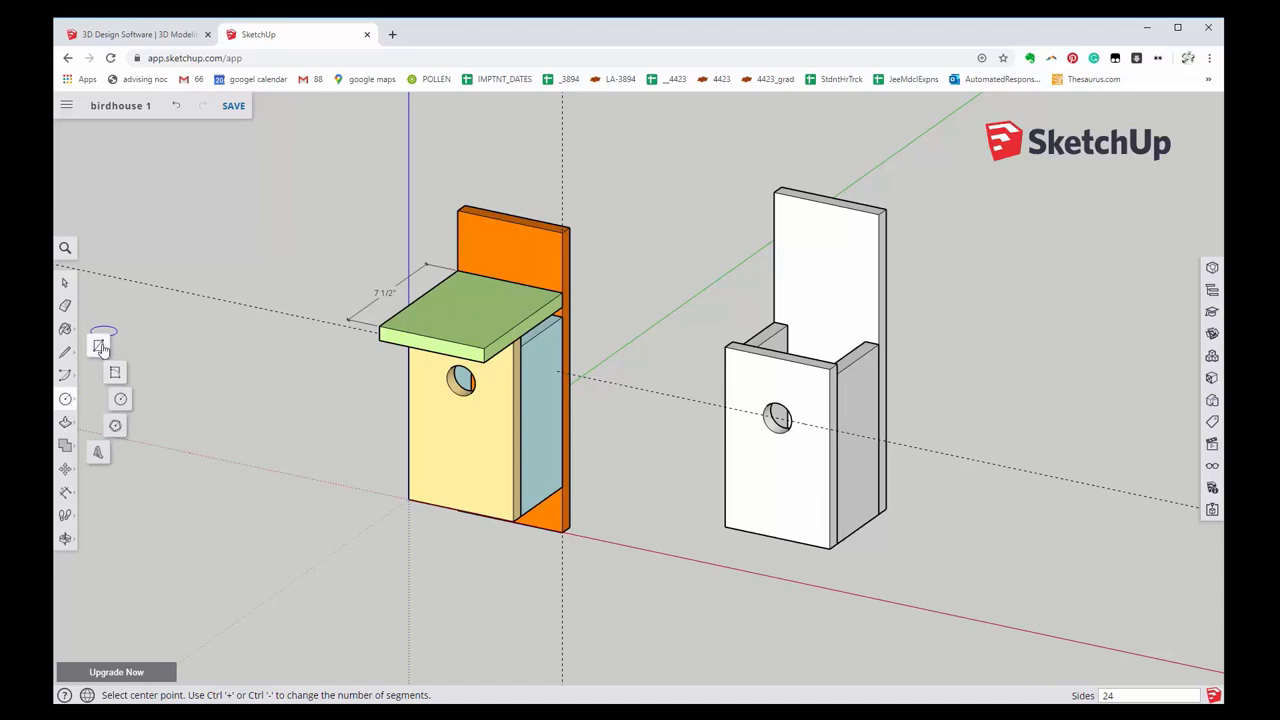
pyautogui.click(98, 345)
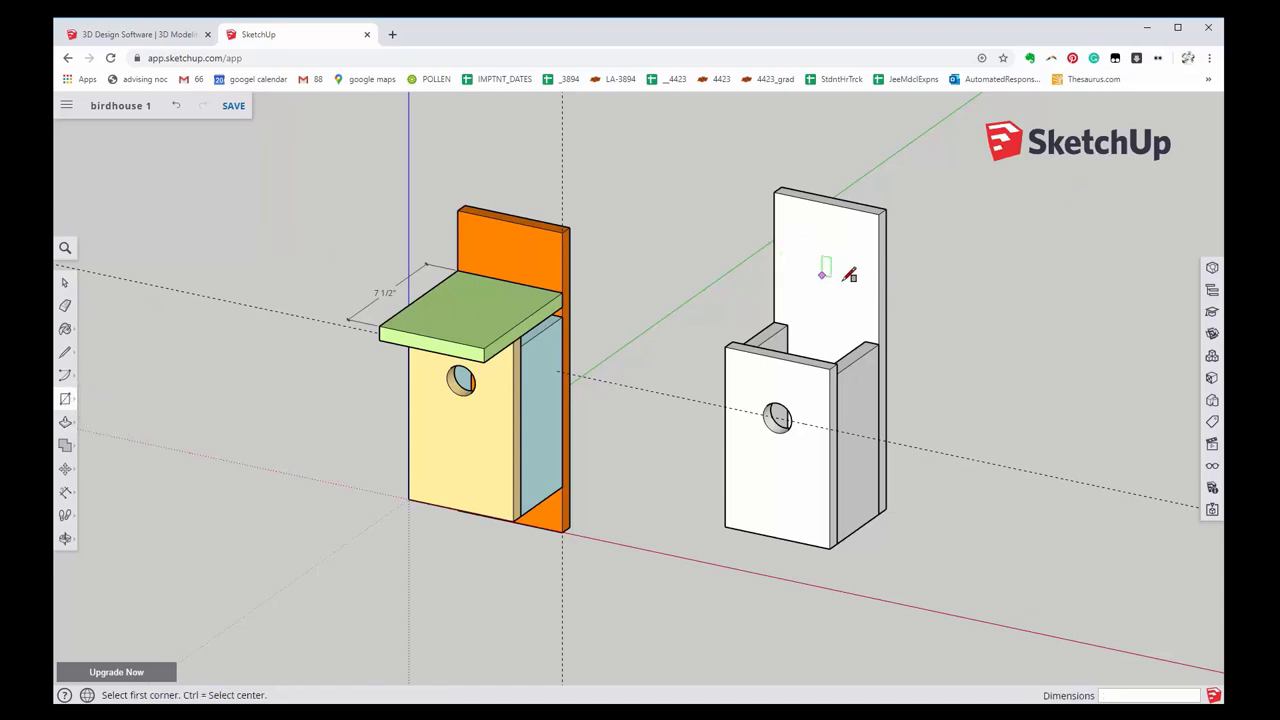
pyautogui.click(774, 268)
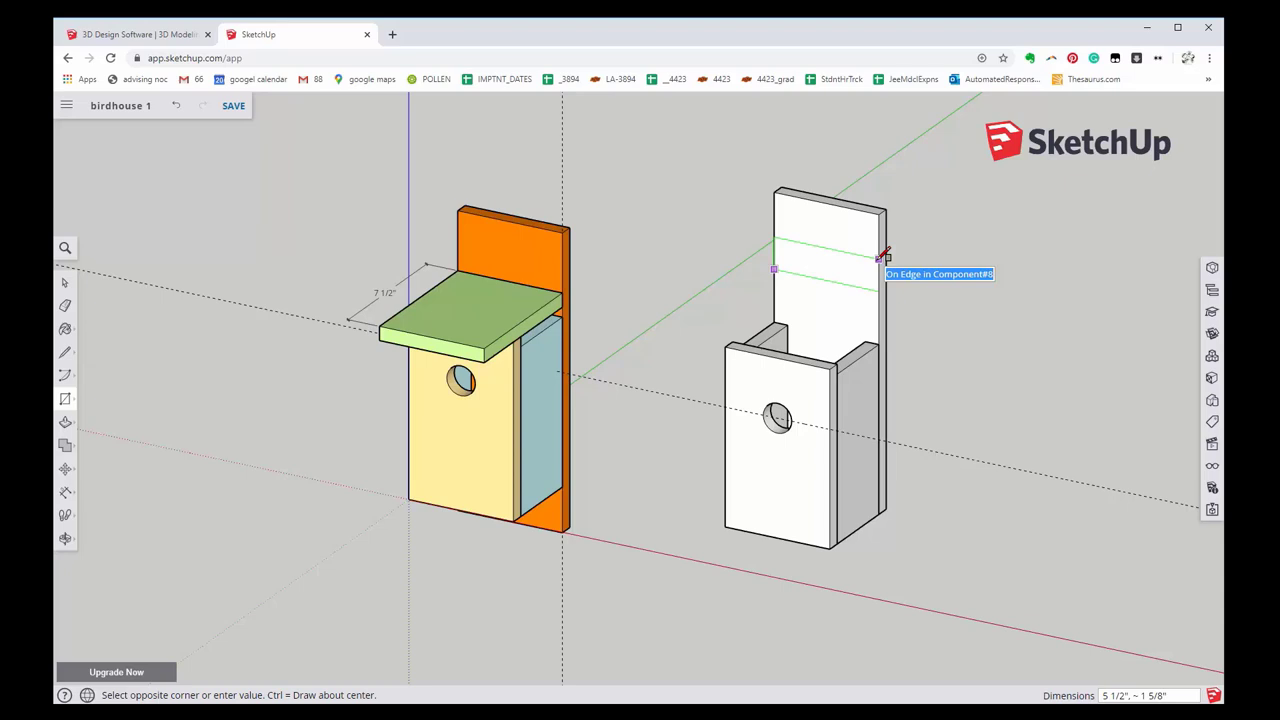
pyautogui.write('5.5,.71')
pyautogui.click(884, 254)
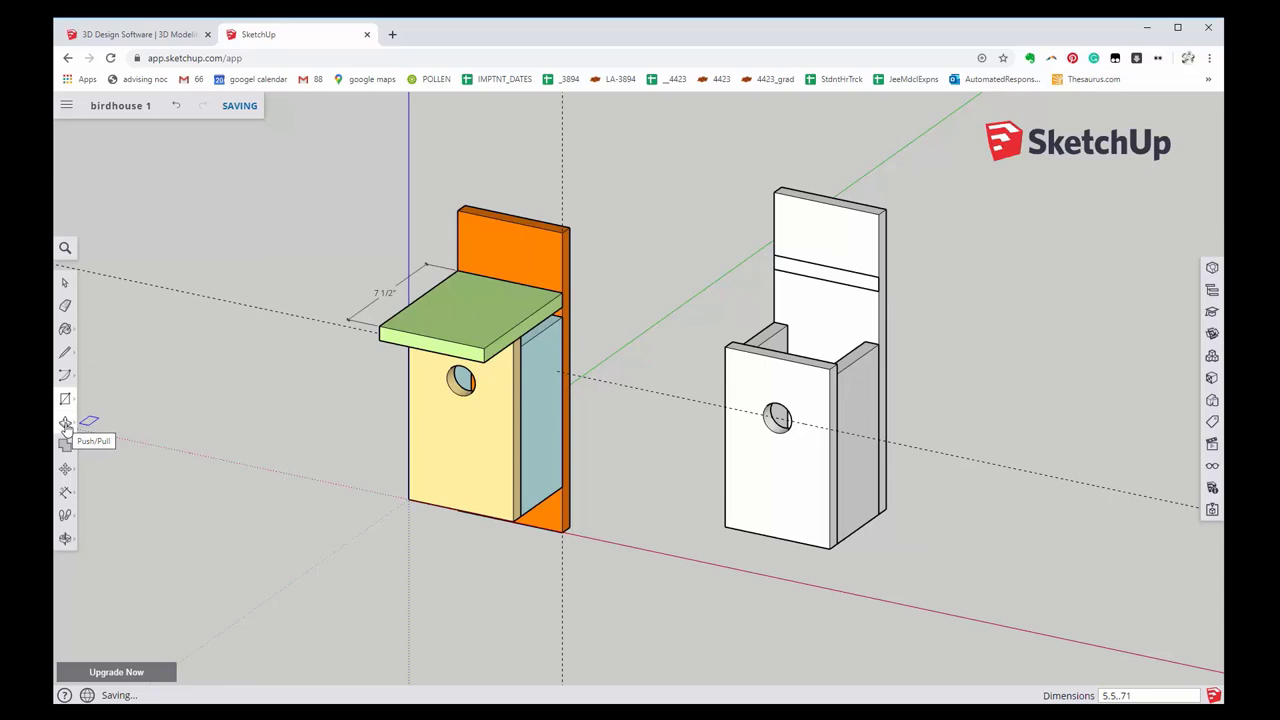
# - Pull the backboard strip out 7 1/2 inches to form the roof slab
pyautogui.click(65, 425)
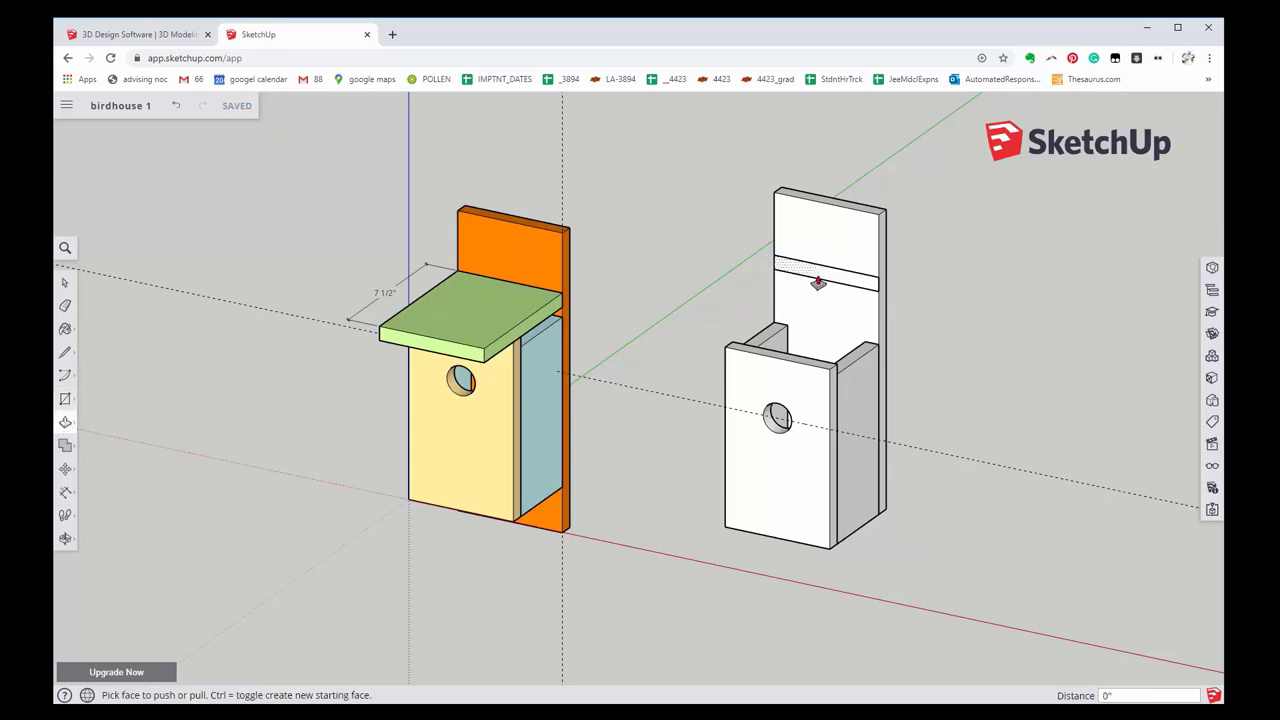
pyautogui.click(820, 280)
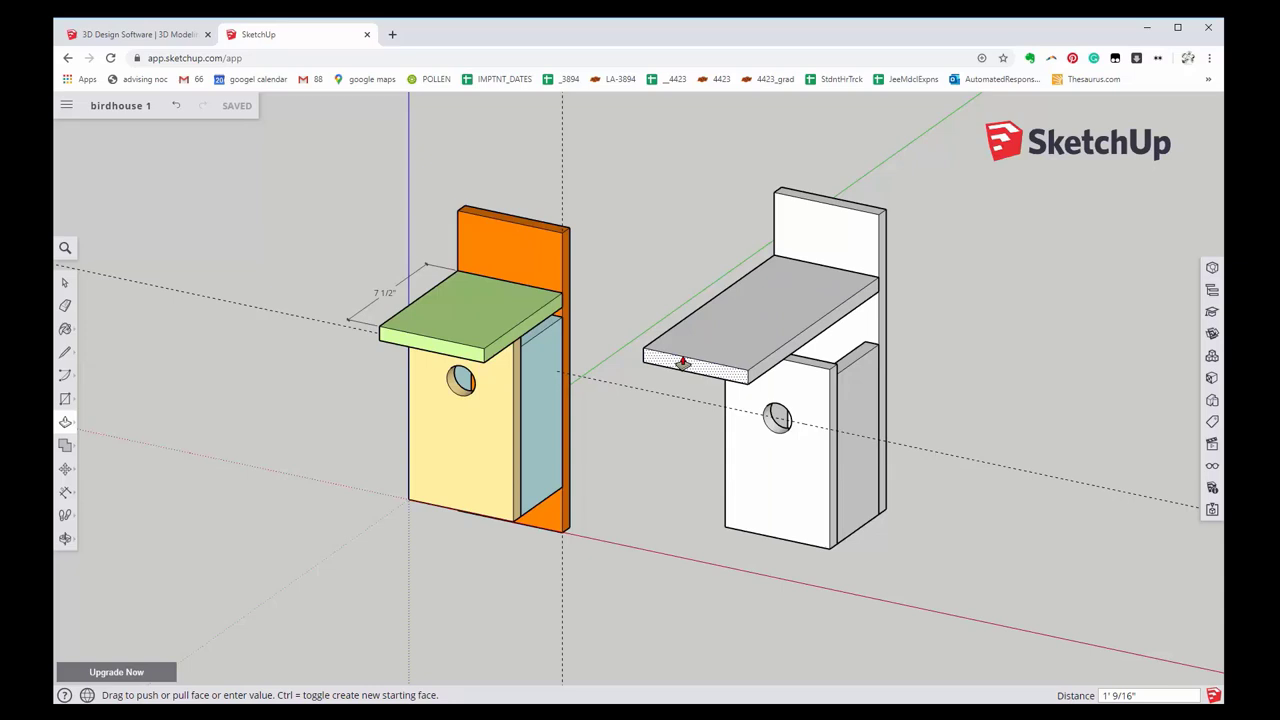
pyautogui.write('7 1/2')
pyautogui.press('Return')
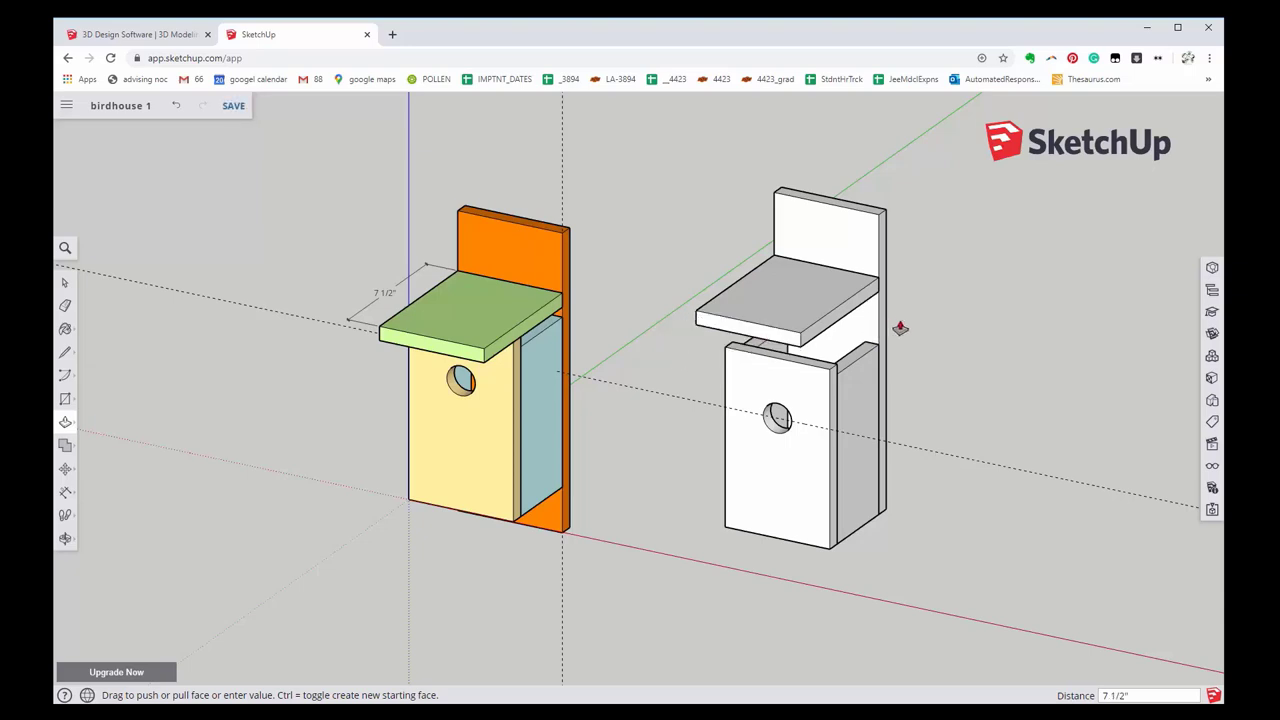
# - Orbit to a three-quarter view and box-select the new roof slab
pyautogui.moveTo(900, 323)
pyautogui.mouseDown(button='middle')
pyautogui.moveTo(969, 305)
pyautogui.moveTo(1094, 231)
pyautogui.mouseUp(button='middle')
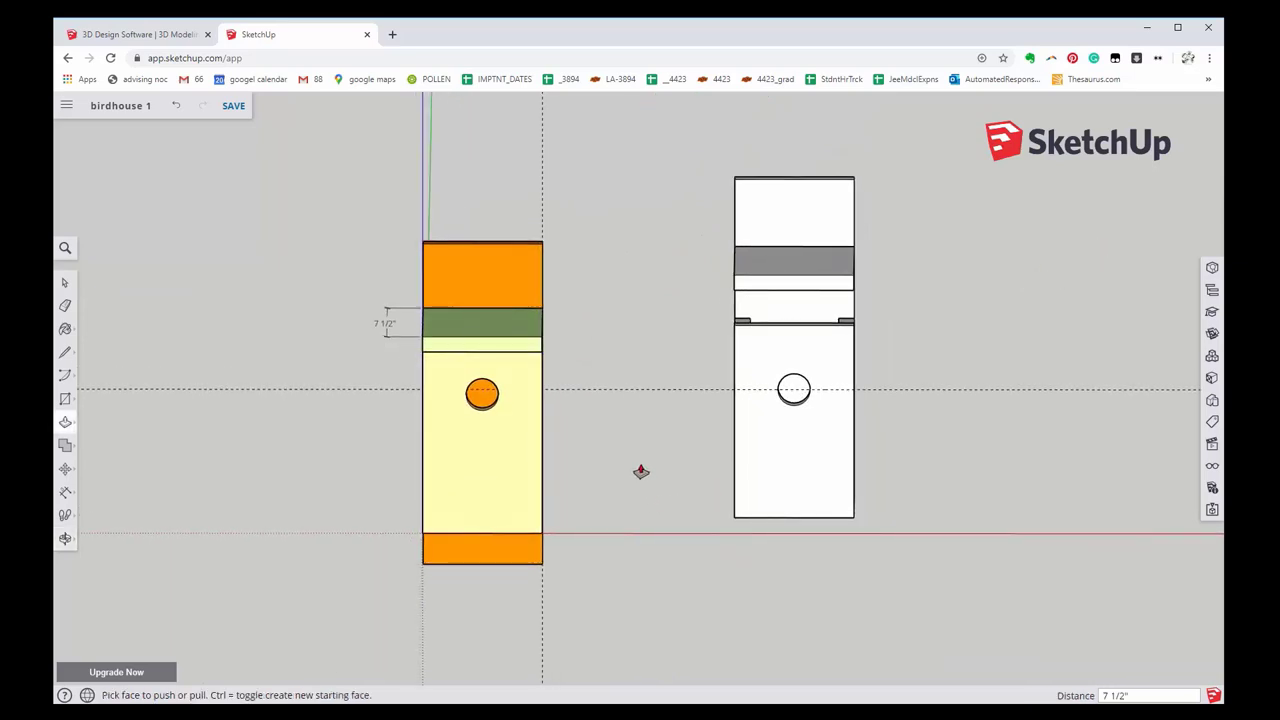
pyautogui.moveTo(946, 443); pyautogui.dragTo(854, 451, button='middle')
pyautogui.press('space')
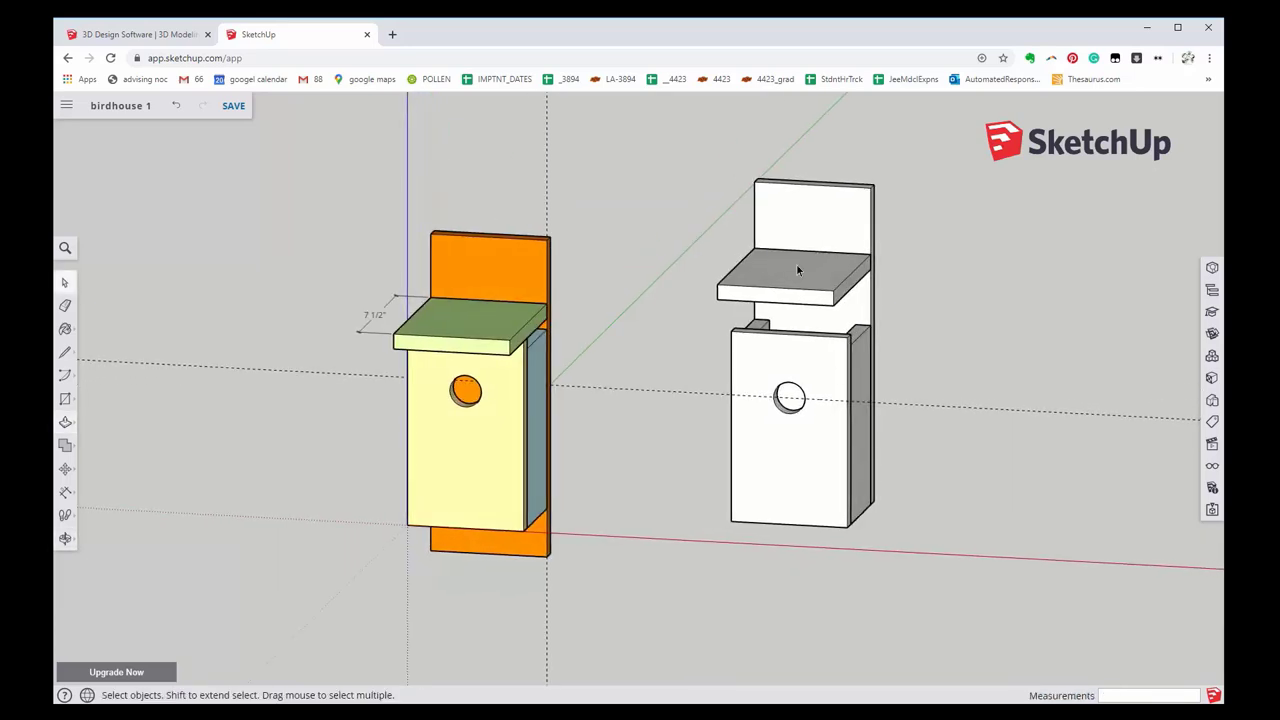
pyautogui.moveTo(683, 226); pyautogui.dragTo(956, 322)
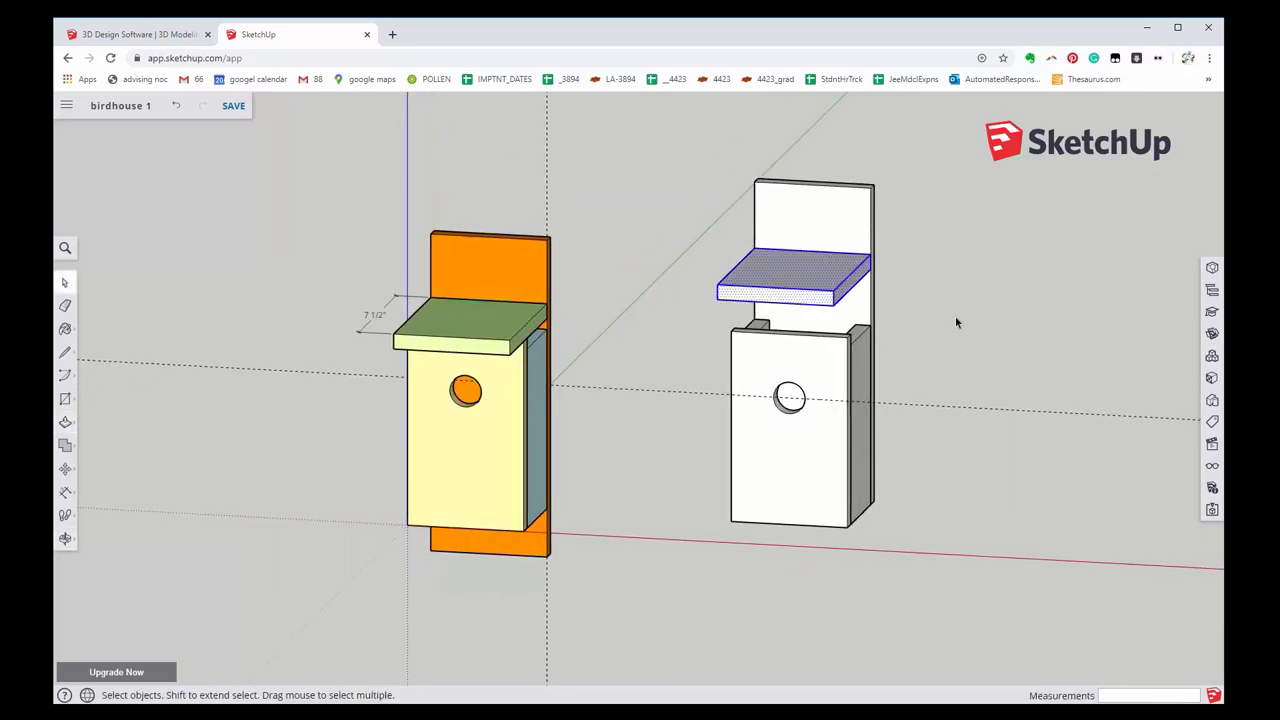
# - Make the white birdhouse's roof board into its own component
pyautogui.rightClick(818, 276)
pyautogui.click(857, 428)
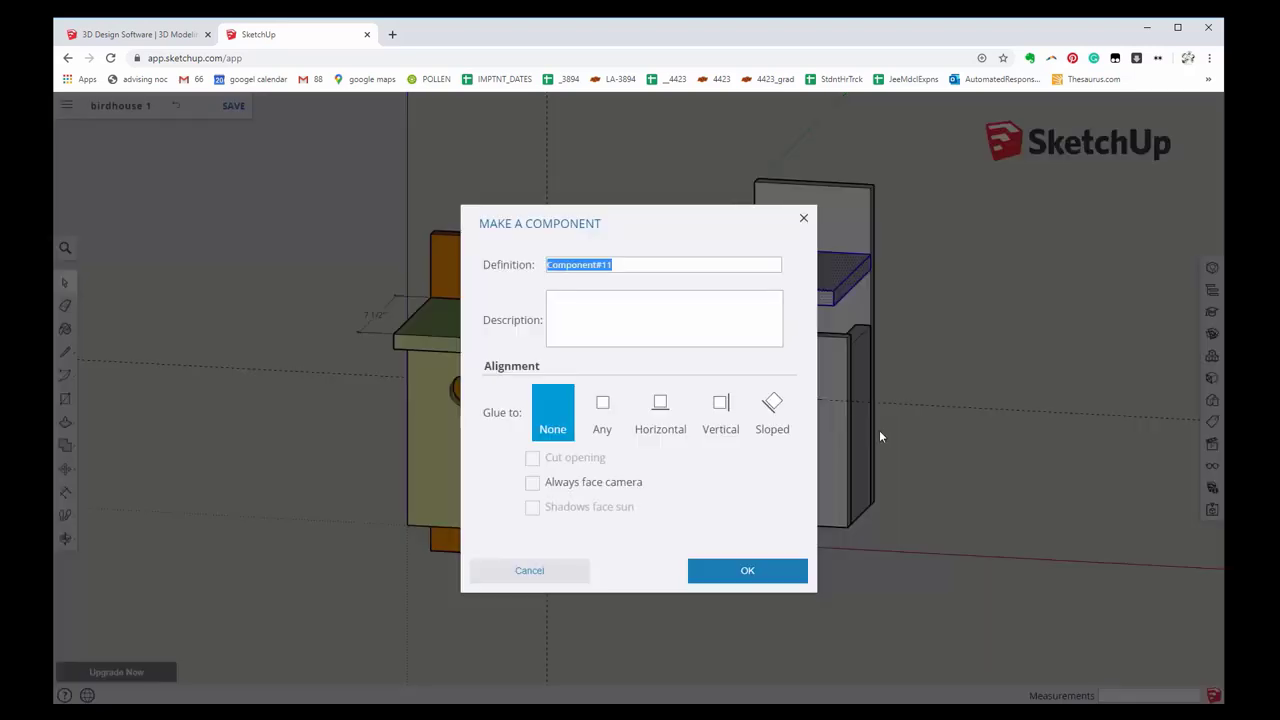
pyautogui.click(770, 568)
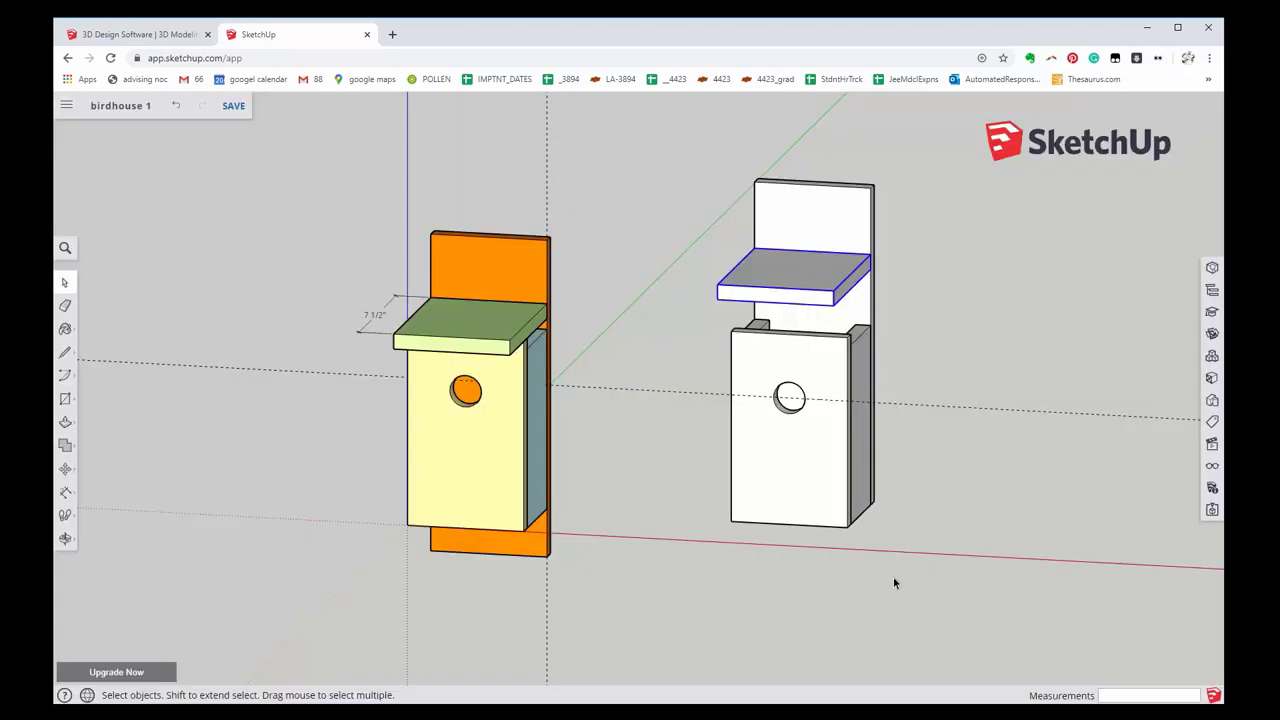
pyautogui.click(893, 577)
# - Orbit to a side view, then select the roof board and start moving it
pyautogui.press('o')
pyautogui.moveTo(949, 305)
pyautogui.mouseDown()
pyautogui.moveTo(811, 223)
pyautogui.moveTo(668, 251)
pyautogui.moveTo(640, 288)
pyautogui.moveTo(591, 300)
pyautogui.moveTo(697, 414)
pyautogui.mouseUp()
pyautogui.press('space')
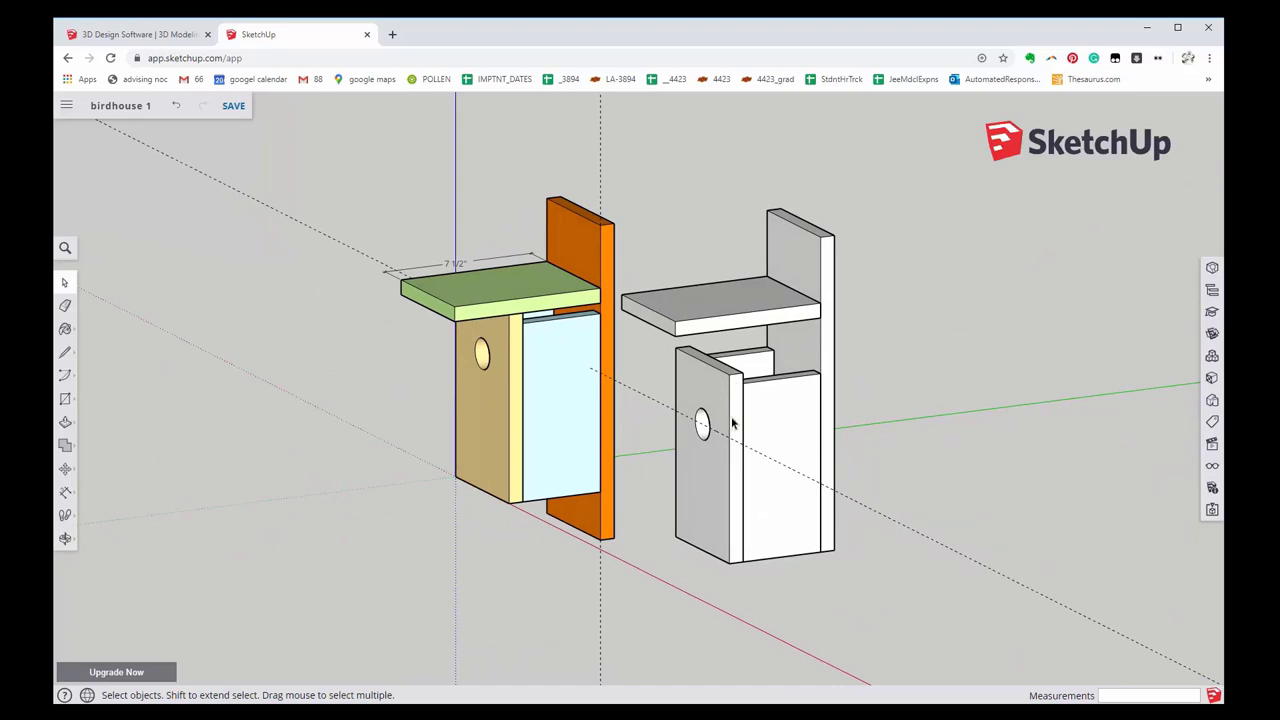
pyautogui.hotkey('ctrl', 'z')
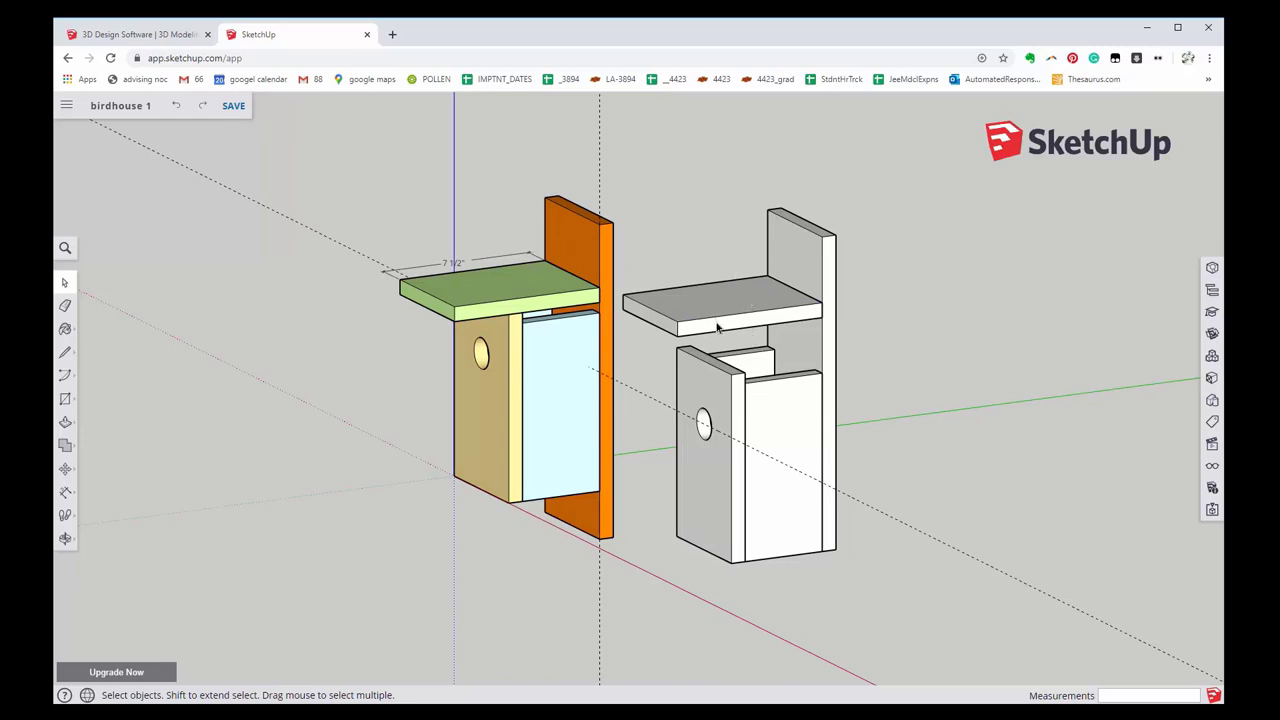
pyautogui.click(717, 327)
pyautogui.press('m')
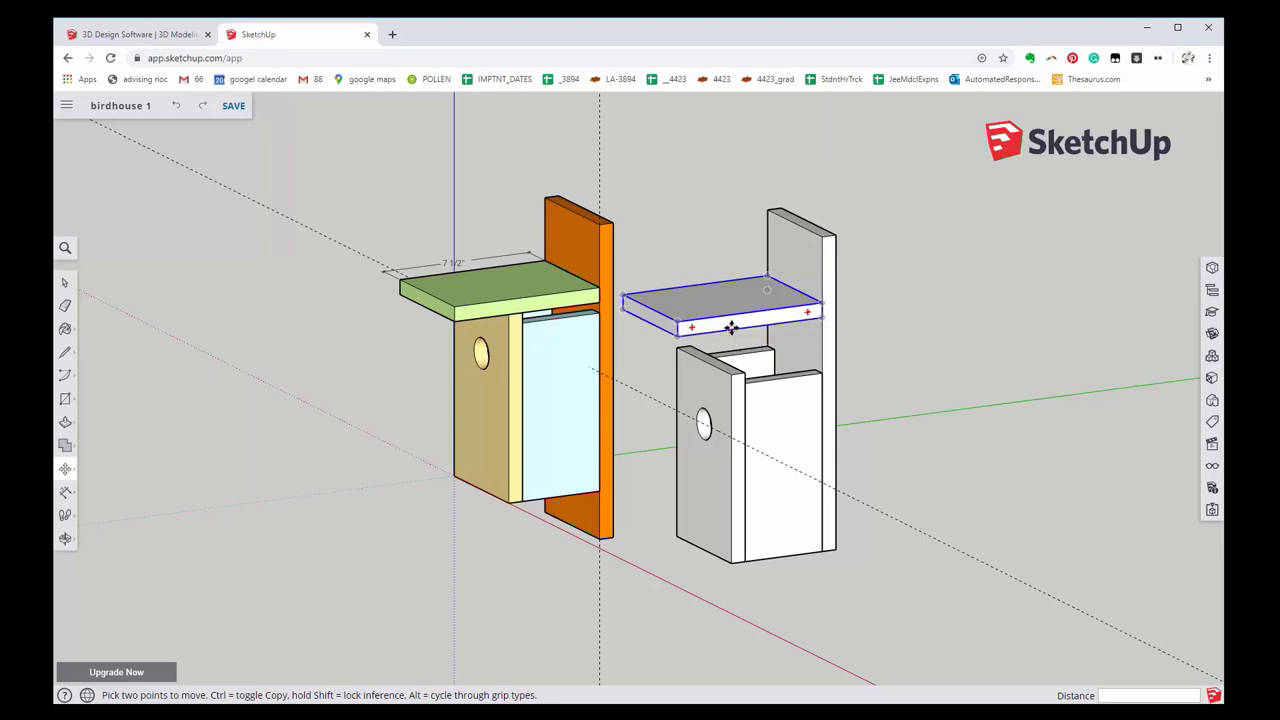
# - Snap the roof board's front edge down onto the front panel's top endpoint
pyautogui.click(731, 328)
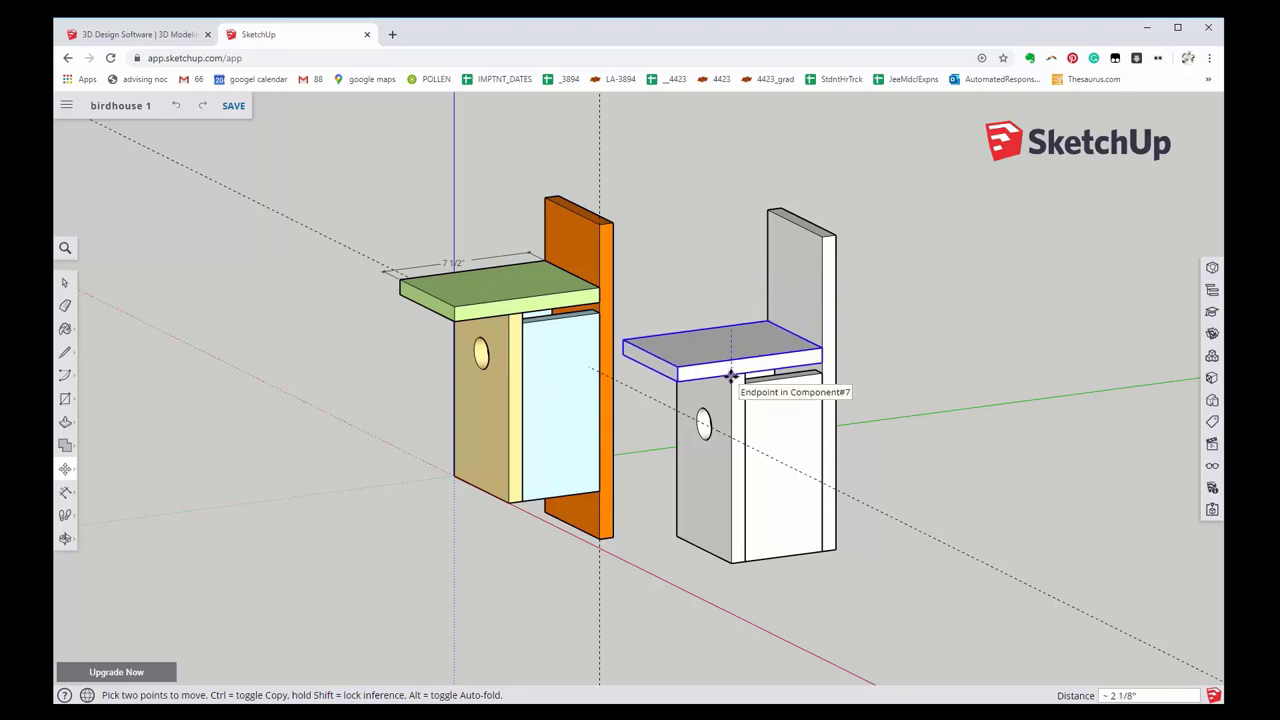
pyautogui.click(731, 376)
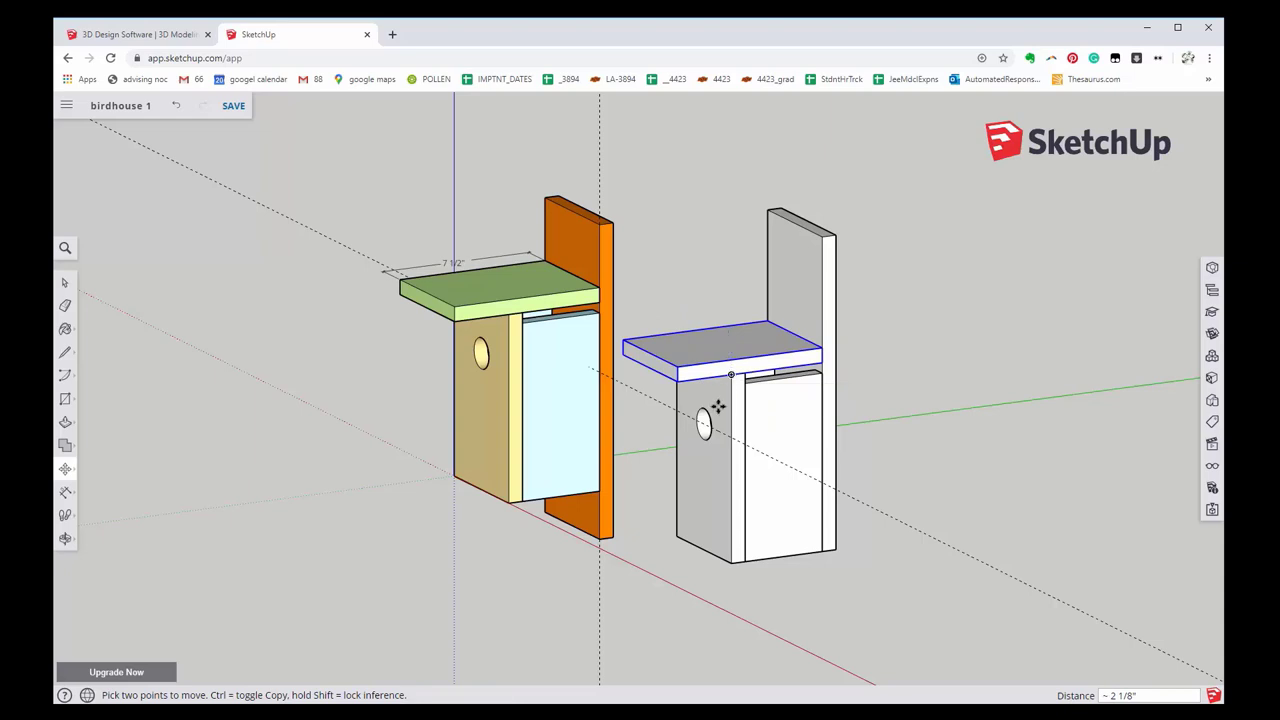
pyautogui.press('space')
pyautogui.click(661, 562)
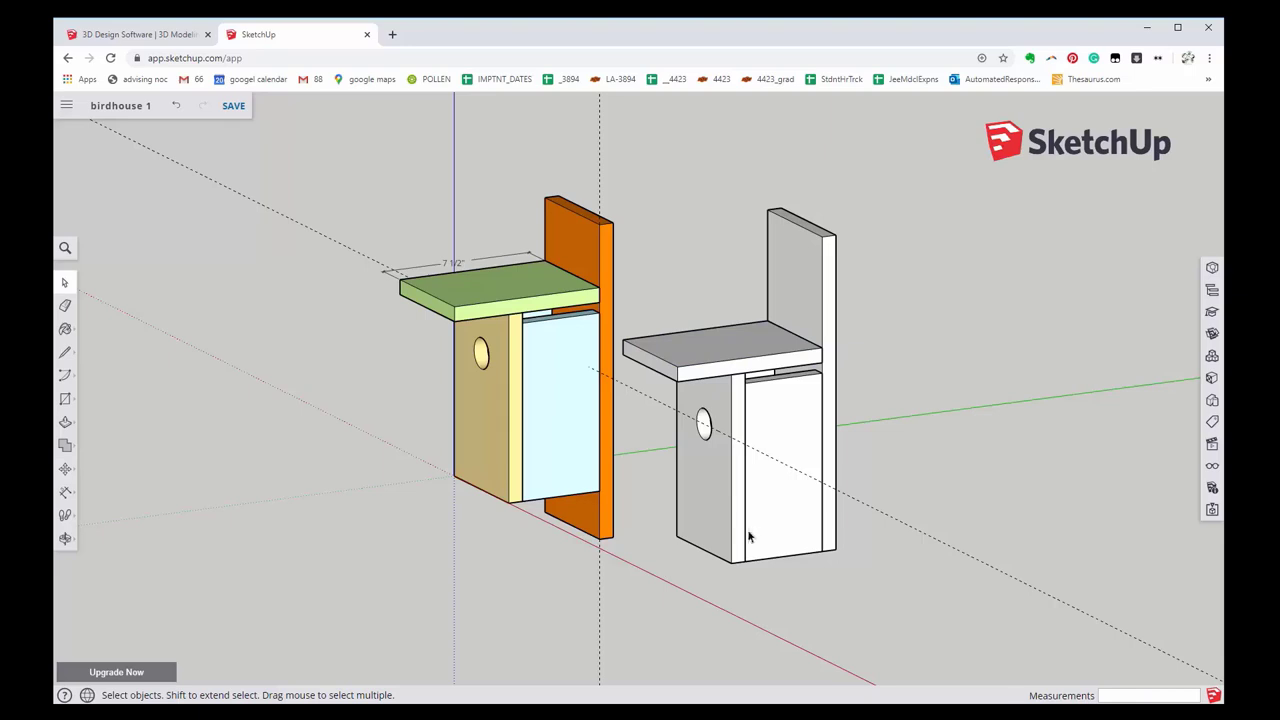
pyautogui.press('o')
pyautogui.moveTo(763, 466)
pyautogui.mouseDown()
pyautogui.moveTo(797, 364)
pyautogui.moveTo(714, 479)
pyautogui.moveTo(709, 520)
pyautogui.moveTo(862, 546)
pyautogui.mouseUp()
pyautogui.press('space')
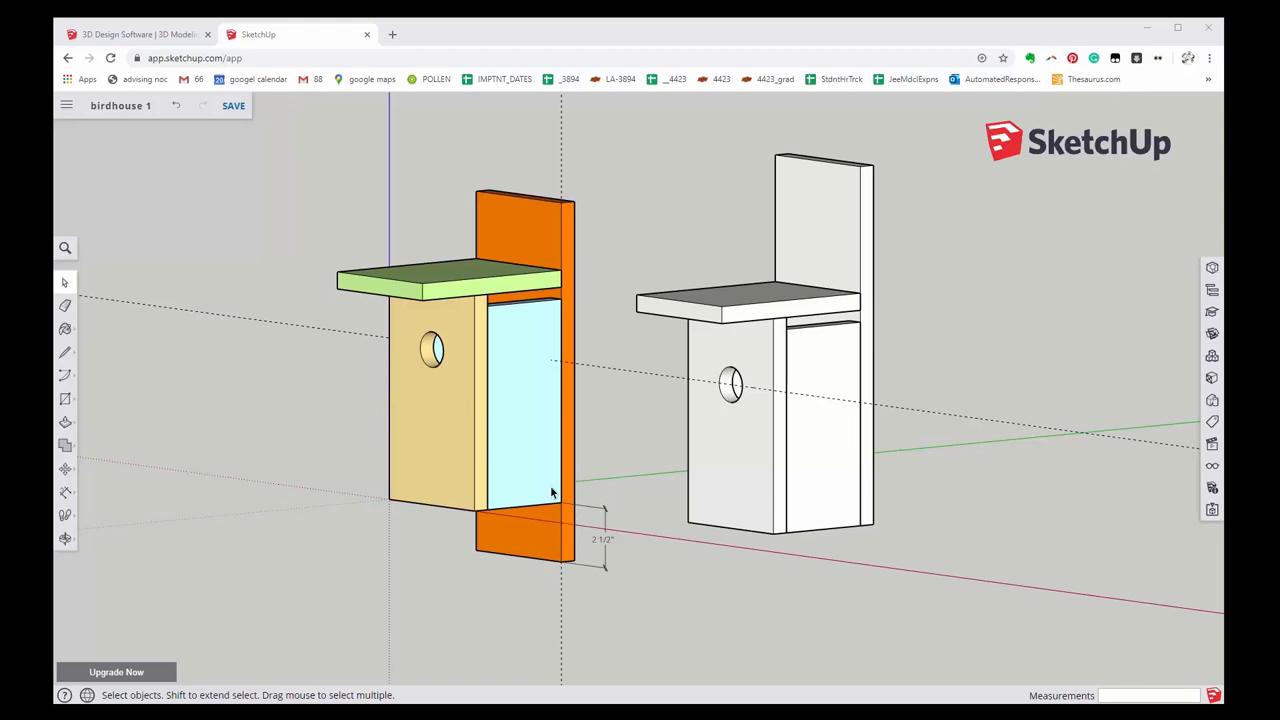
# - Move the white birdhouse's back panel 2.5 inches down the blue axis
pyautogui.click(869, 376)
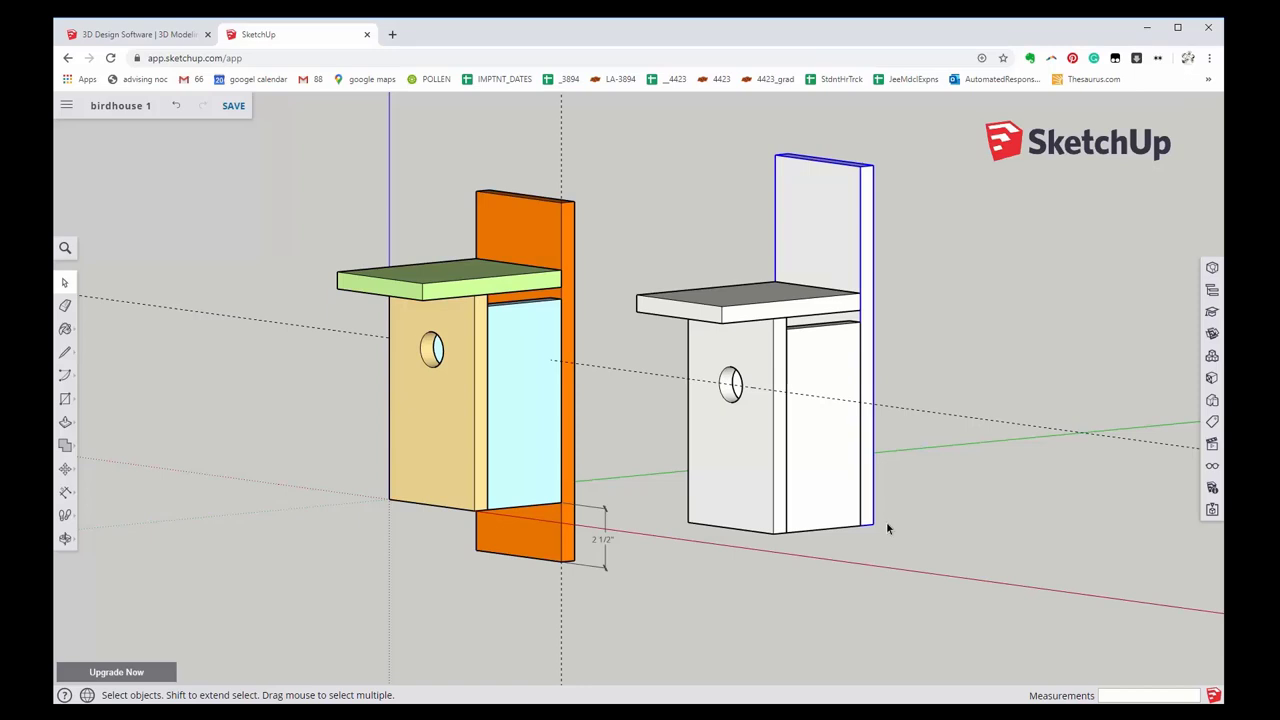
pyautogui.press('m')
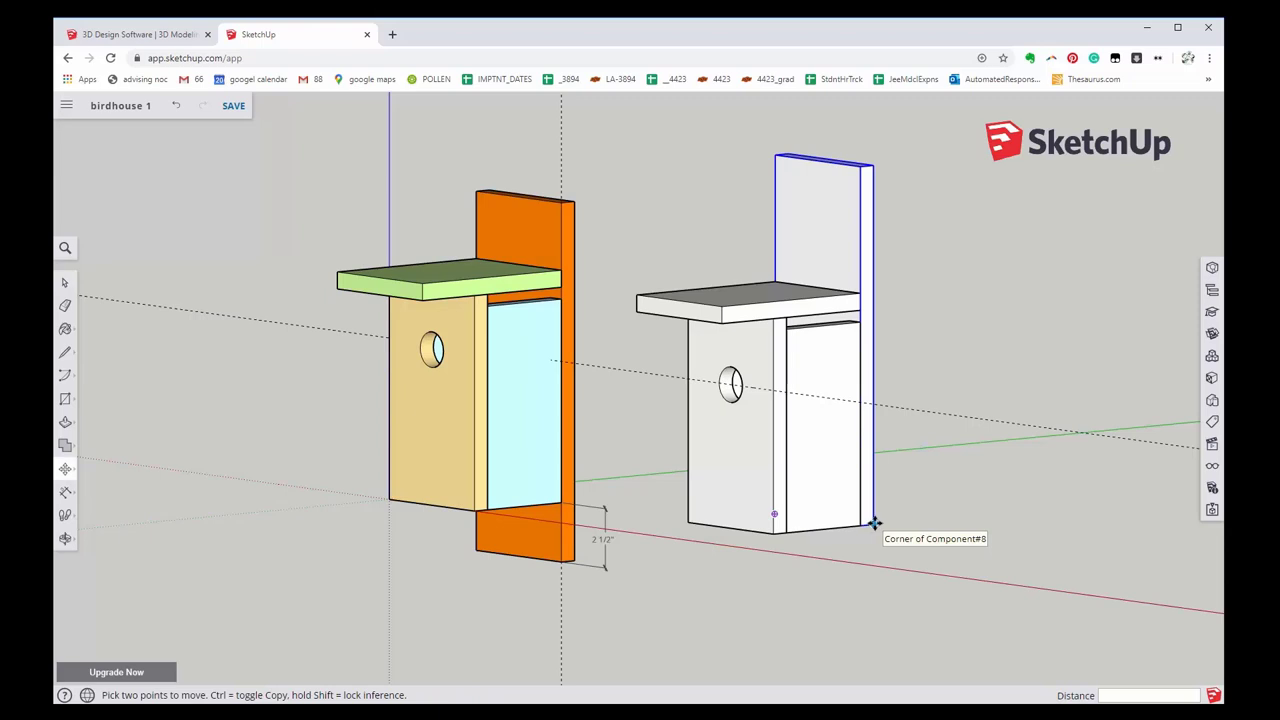
pyautogui.click(874, 522)
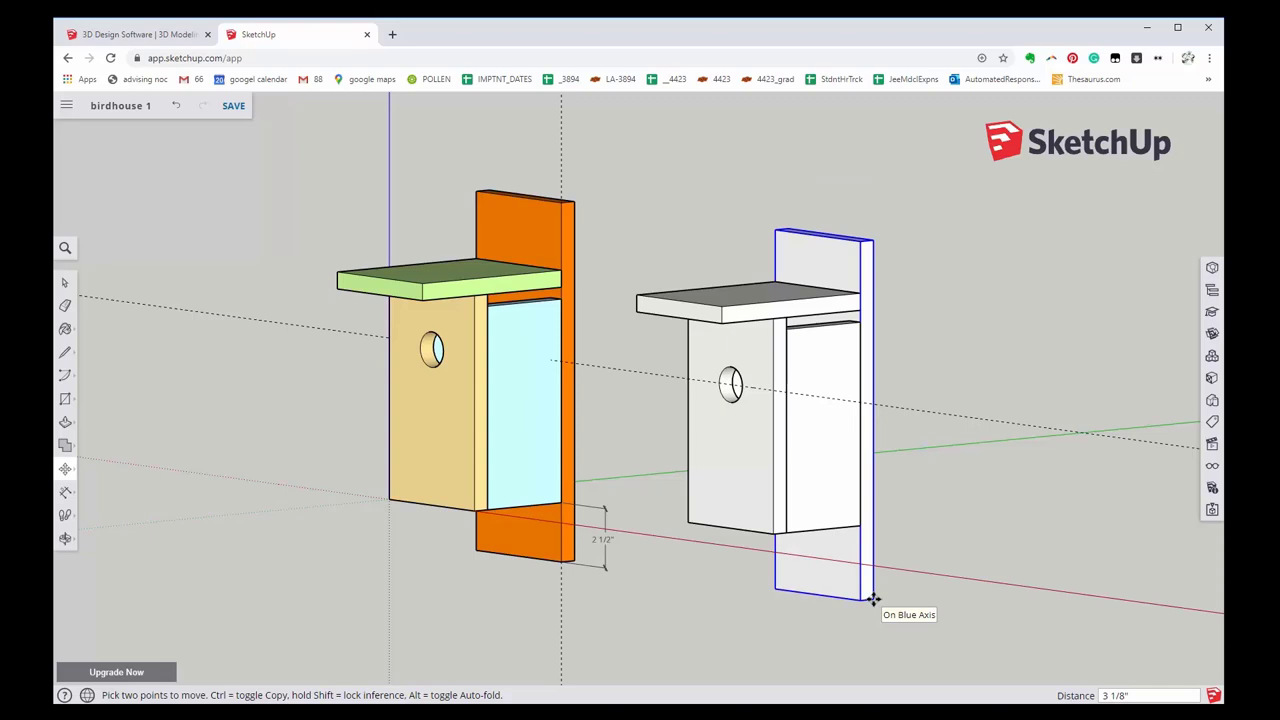
pyautogui.write('2.5')
pyautogui.press('Return')
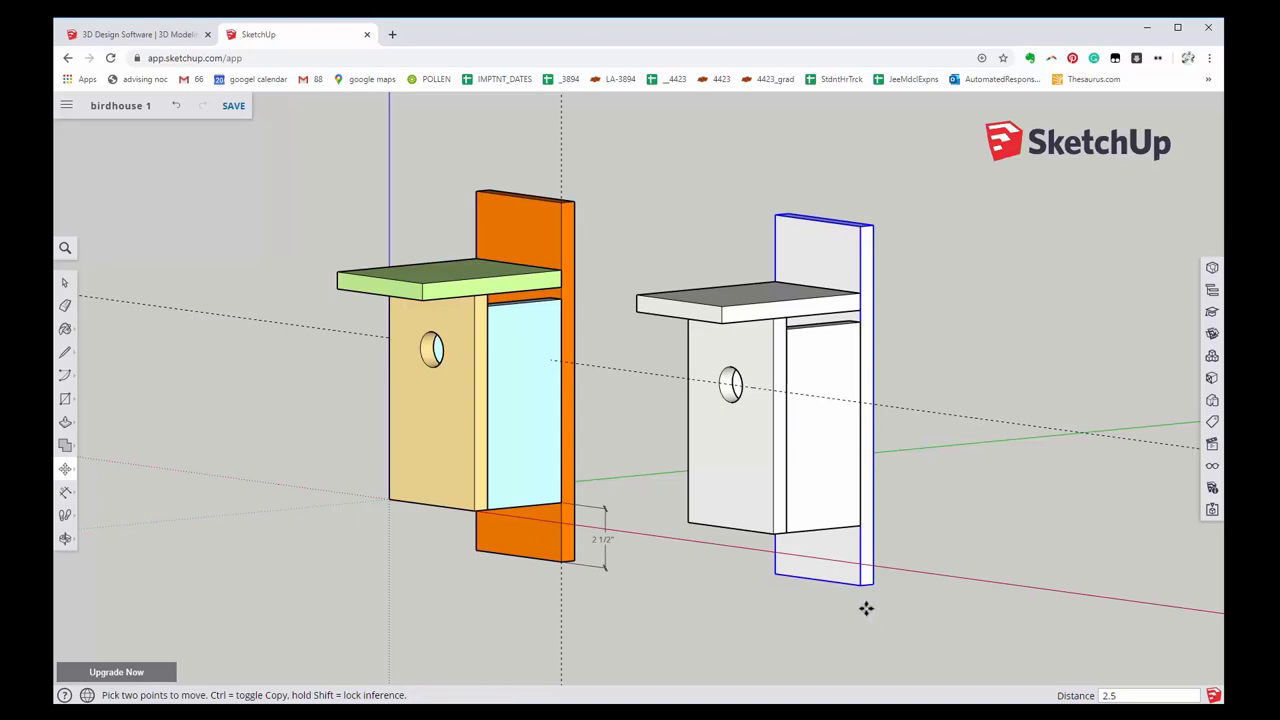
pyautogui.press('Escape')
pyautogui.press('space')
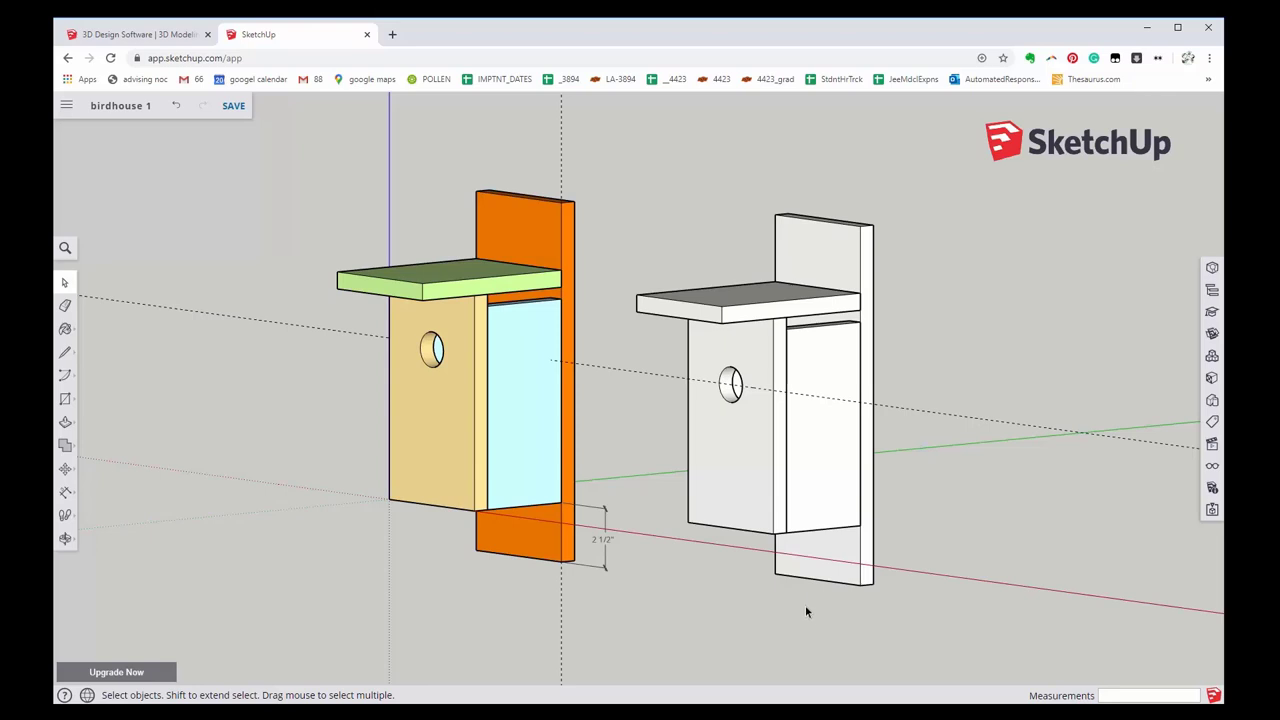
pyautogui.moveTo(812, 606)
pyautogui.mouseDown(button='middle')
pyautogui.moveTo(794, 399)
pyautogui.moveTo(860, 594)
pyautogui.moveTo(831, 626)
pyautogui.moveTo(780, 621)
pyautogui.moveTo(845, 641)
pyautogui.mouseUp(button='middle')
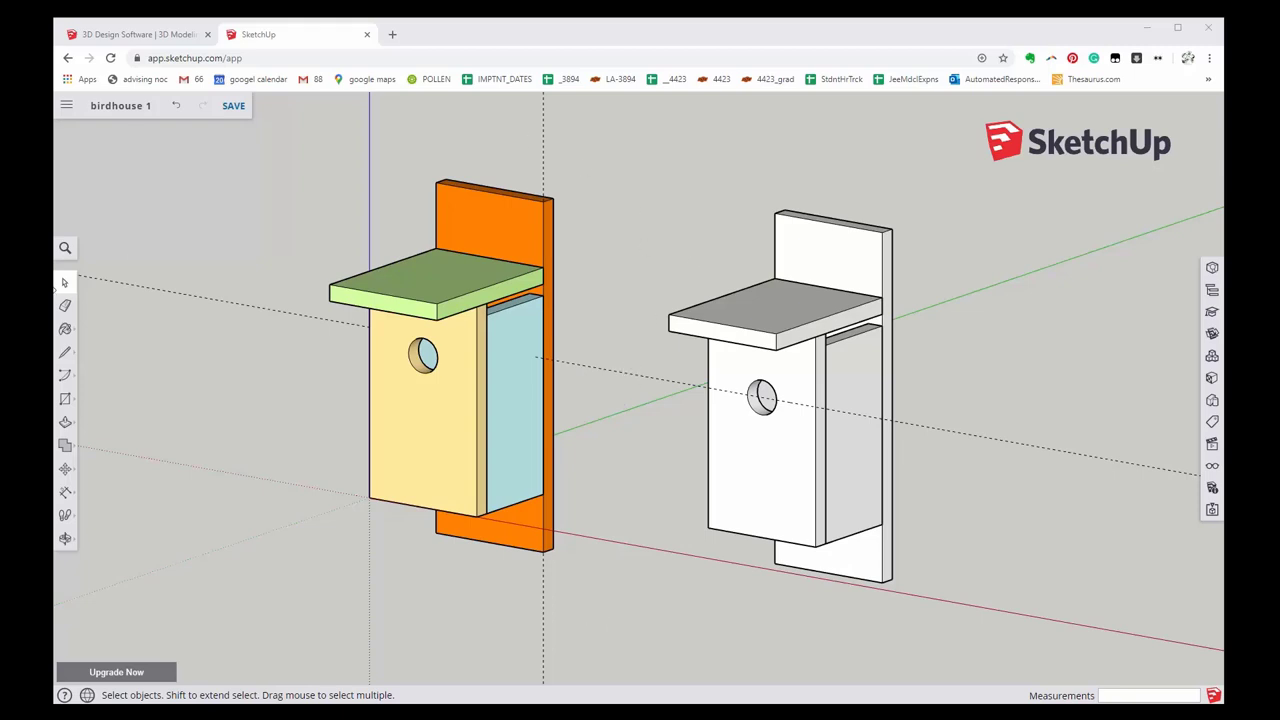
# - Select and delete the dashed guide lines, orbiting to check both birdhouses
pyautogui.click(558, 157)
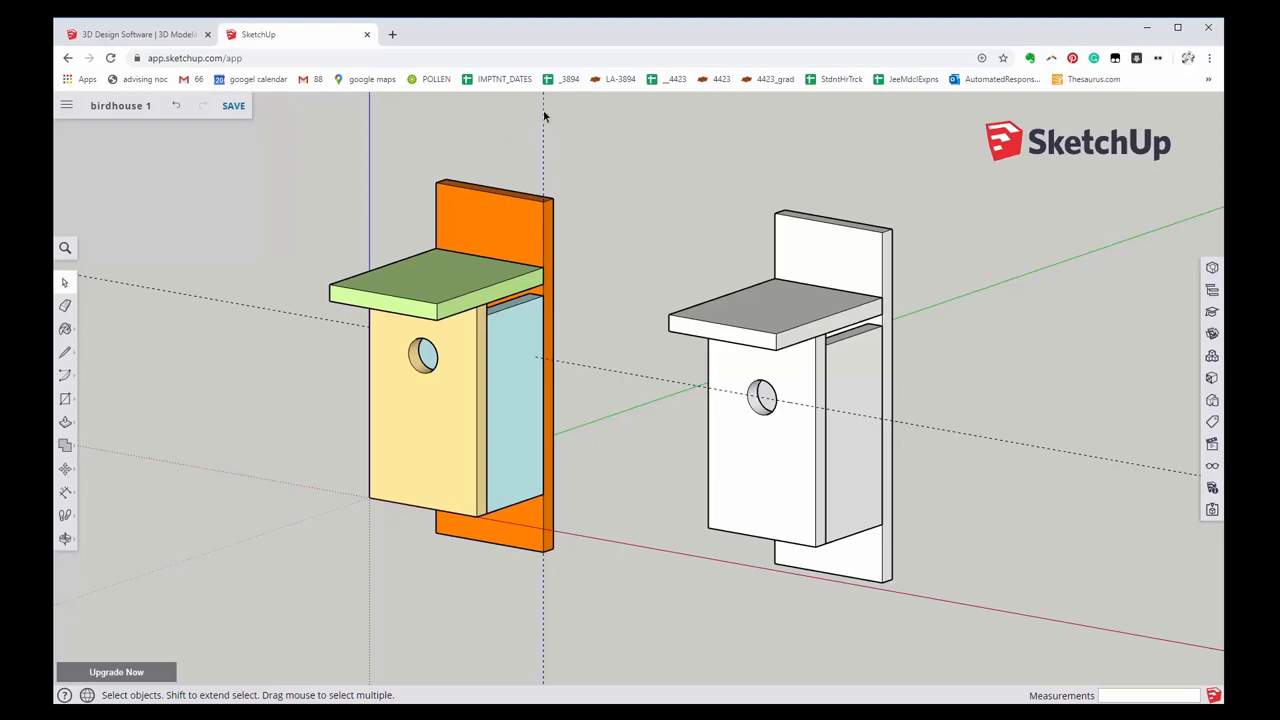
pyautogui.click(613, 376)
pyautogui.press('o')
pyautogui.moveTo(632, 508)
pyautogui.mouseDown()
pyautogui.moveTo(680, 528)
pyautogui.moveTo(588, 503)
pyautogui.mouseUp()
pyautogui.press('space')
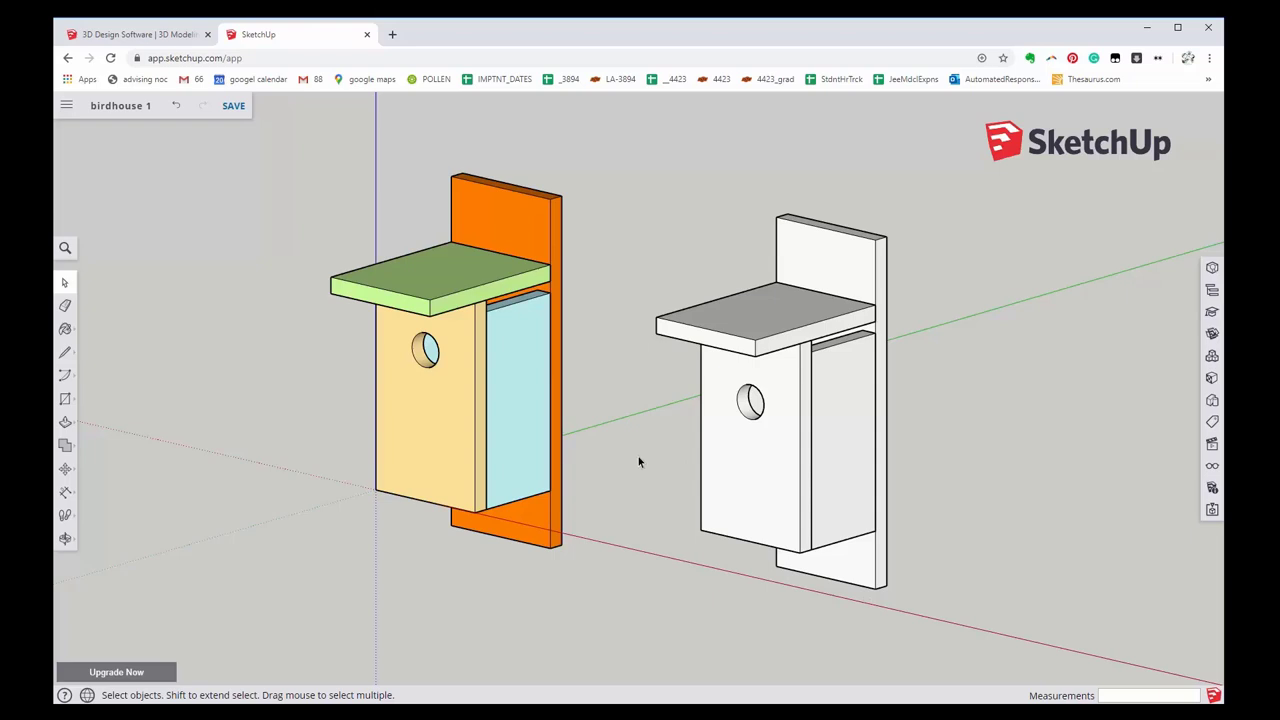
pyautogui.press('o')
pyautogui.moveTo(639, 461)
pyautogui.mouseDown()
pyautogui.moveTo(737, 477)
pyautogui.moveTo(671, 466)
pyautogui.moveTo(723, 474)
pyautogui.moveTo(714, 443)
pyautogui.moveTo(729, 471)
pyautogui.moveTo(700, 470)
pyautogui.mouseUp()
pyautogui.press('space')
pyautogui.moveTo(700, 470)
pyautogui.mouseDown(button='middle')
pyautogui.moveTo(666, 443)
pyautogui.moveTo(671, 457)
pyautogui.mouseUp(button='middle')
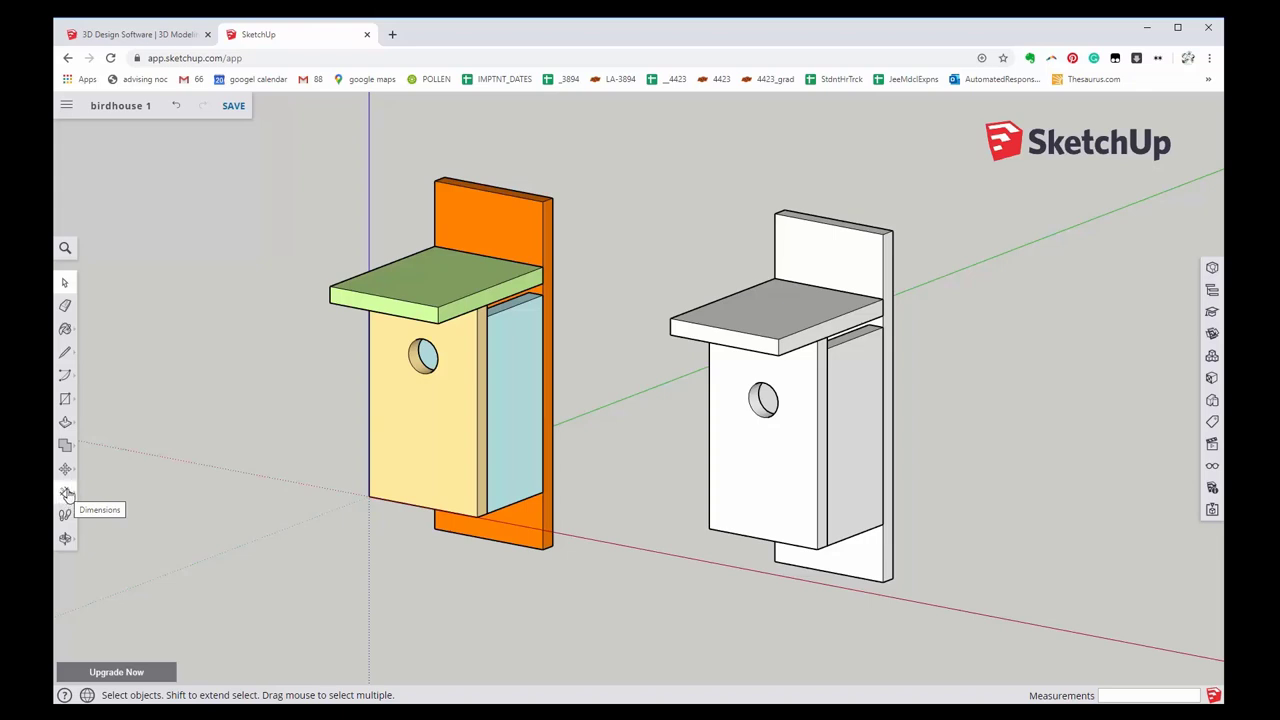
# - Dimension the roof's 5 1/2" front width and 7 1/2" depth
pyautogui.click(65, 497)
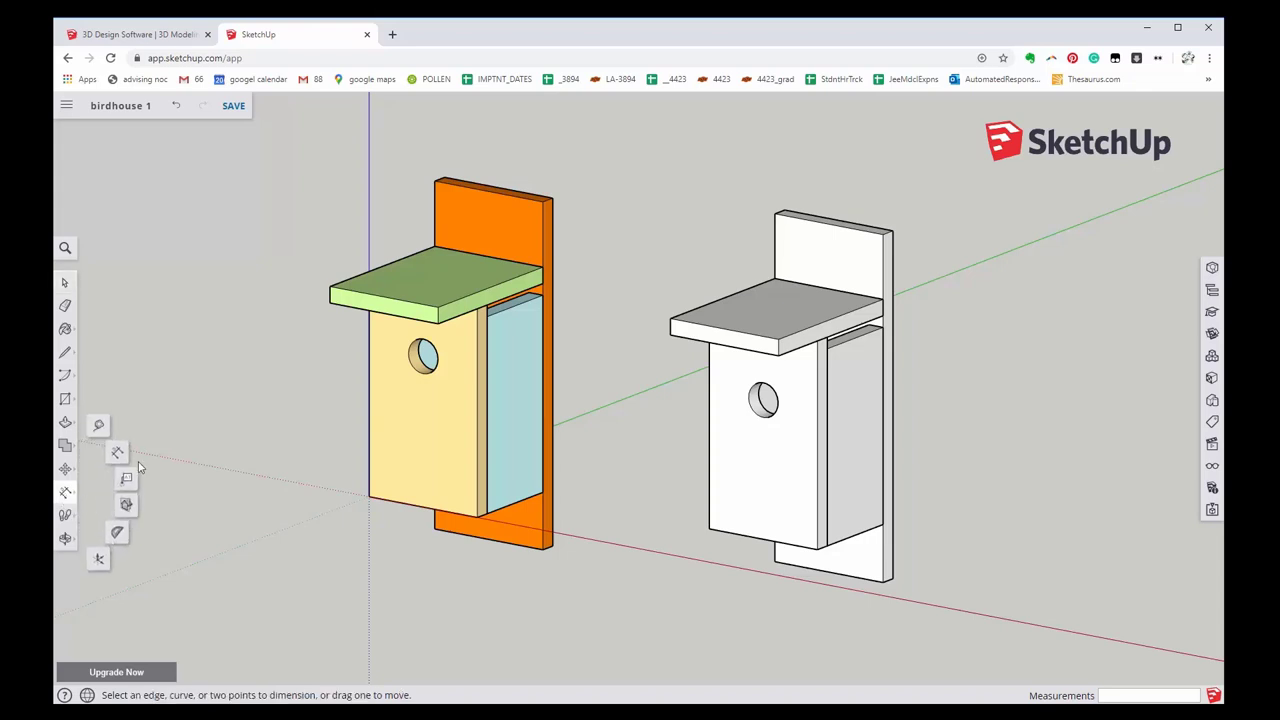
pyautogui.click(116, 455)
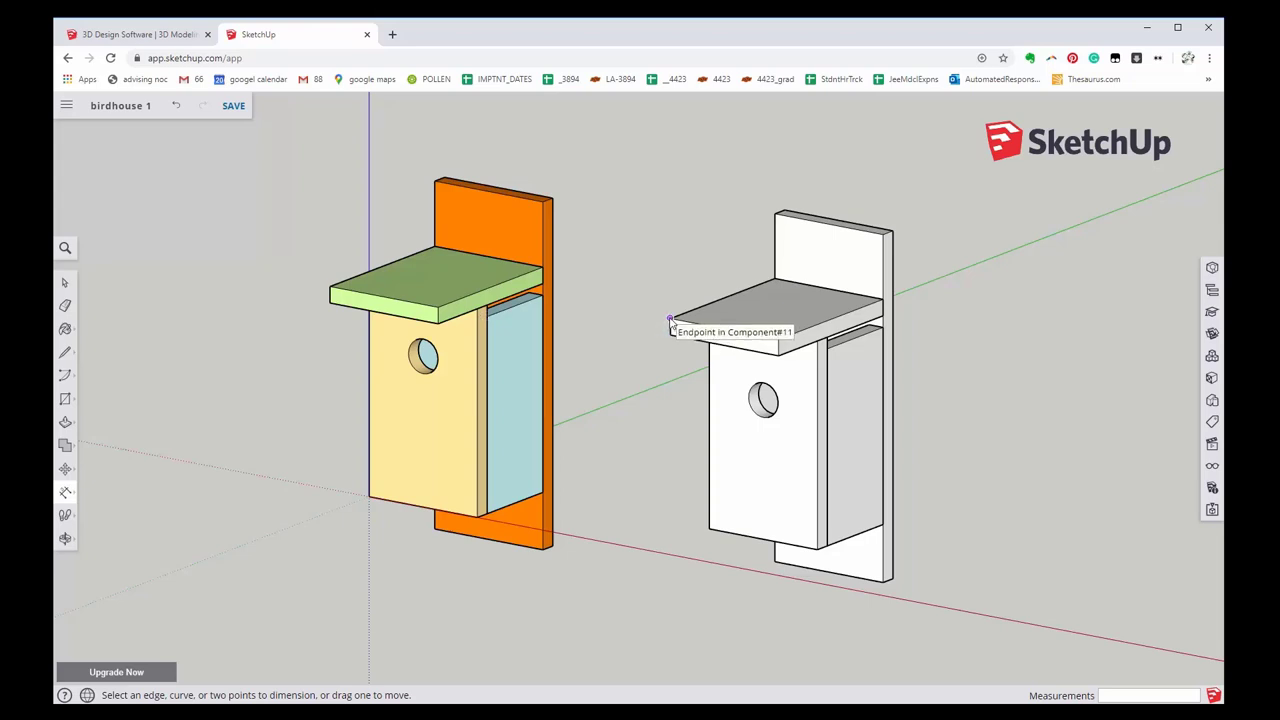
pyautogui.click(670, 320)
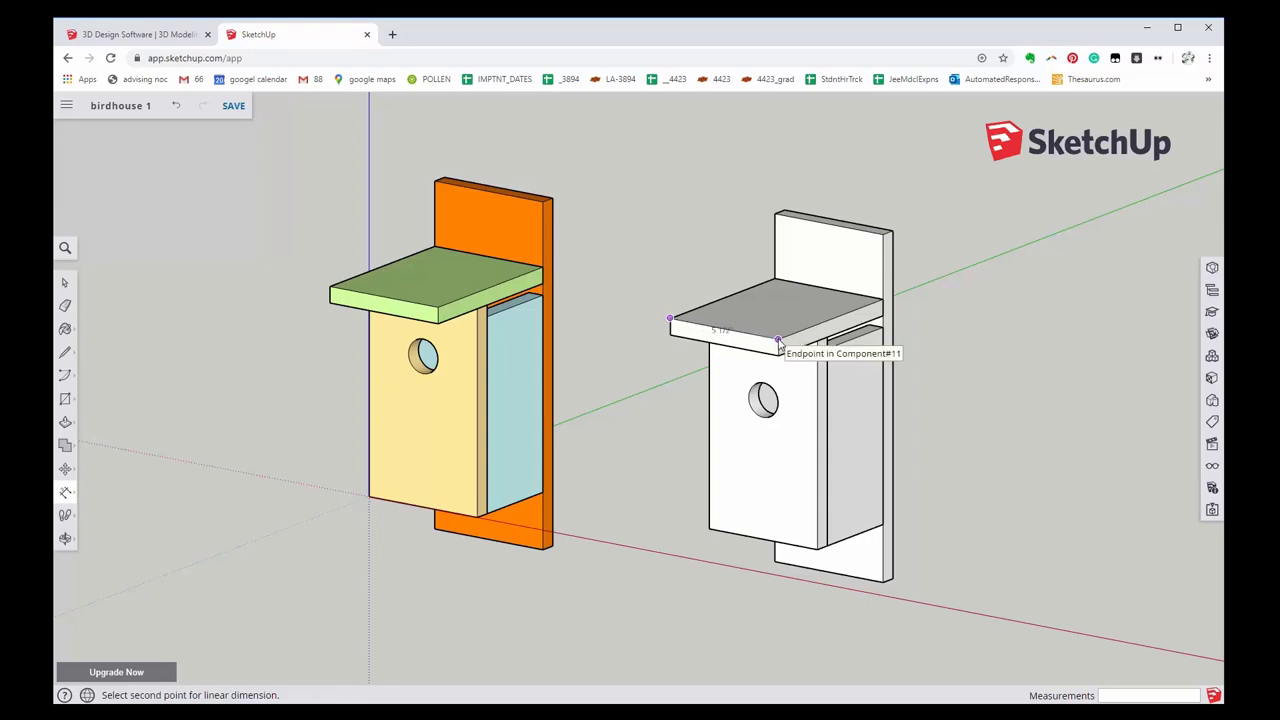
pyautogui.click(778, 341)
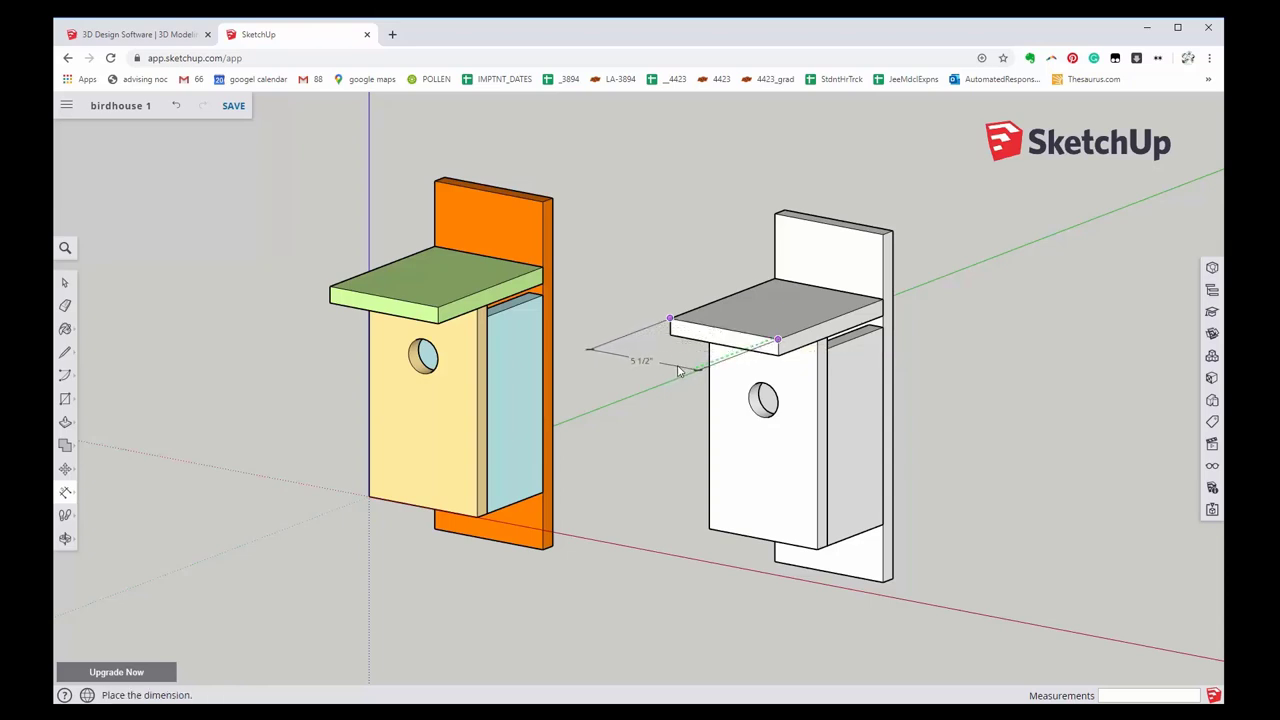
pyautogui.click(681, 370)
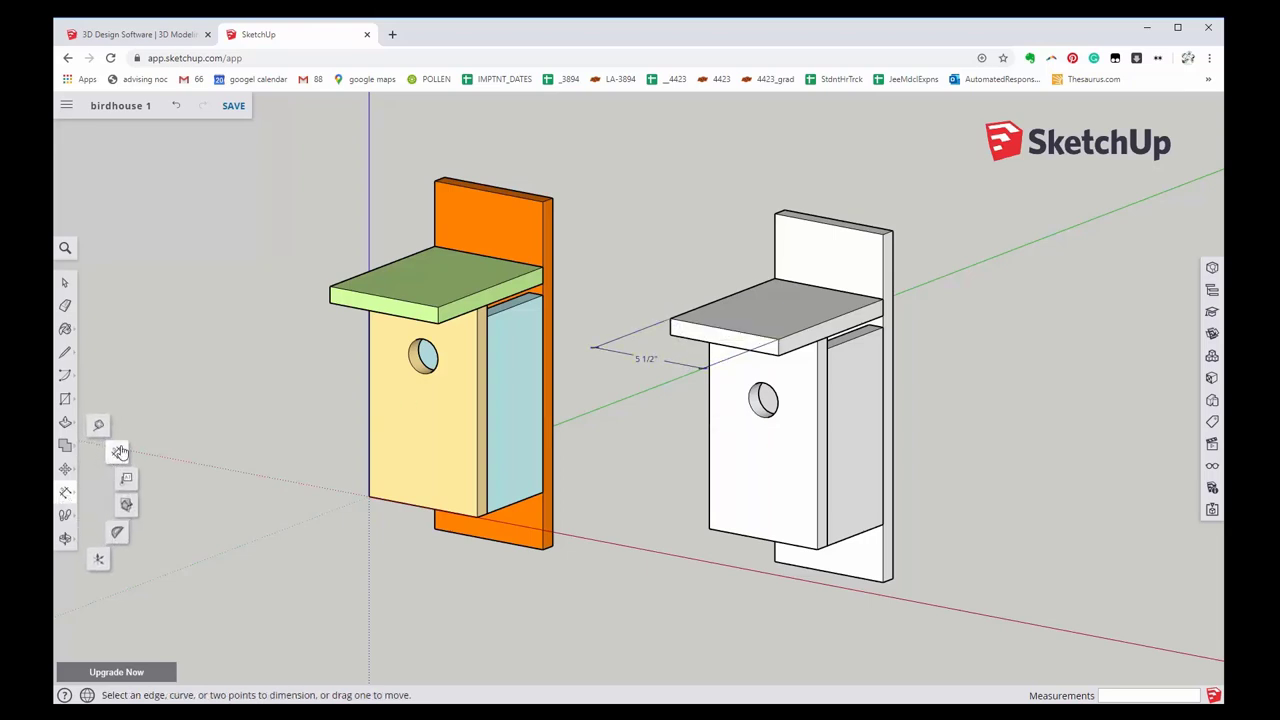
pyautogui.click(672, 313)
pyautogui.click(678, 315)
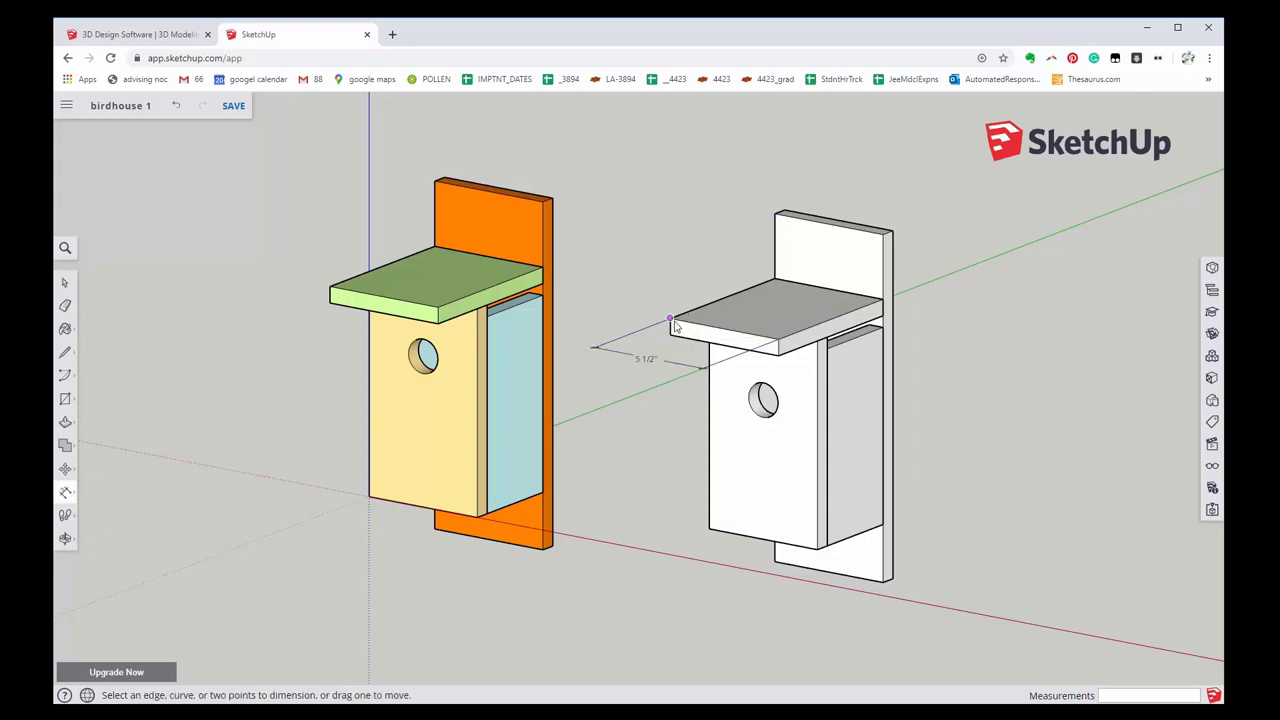
pyautogui.click(669, 318)
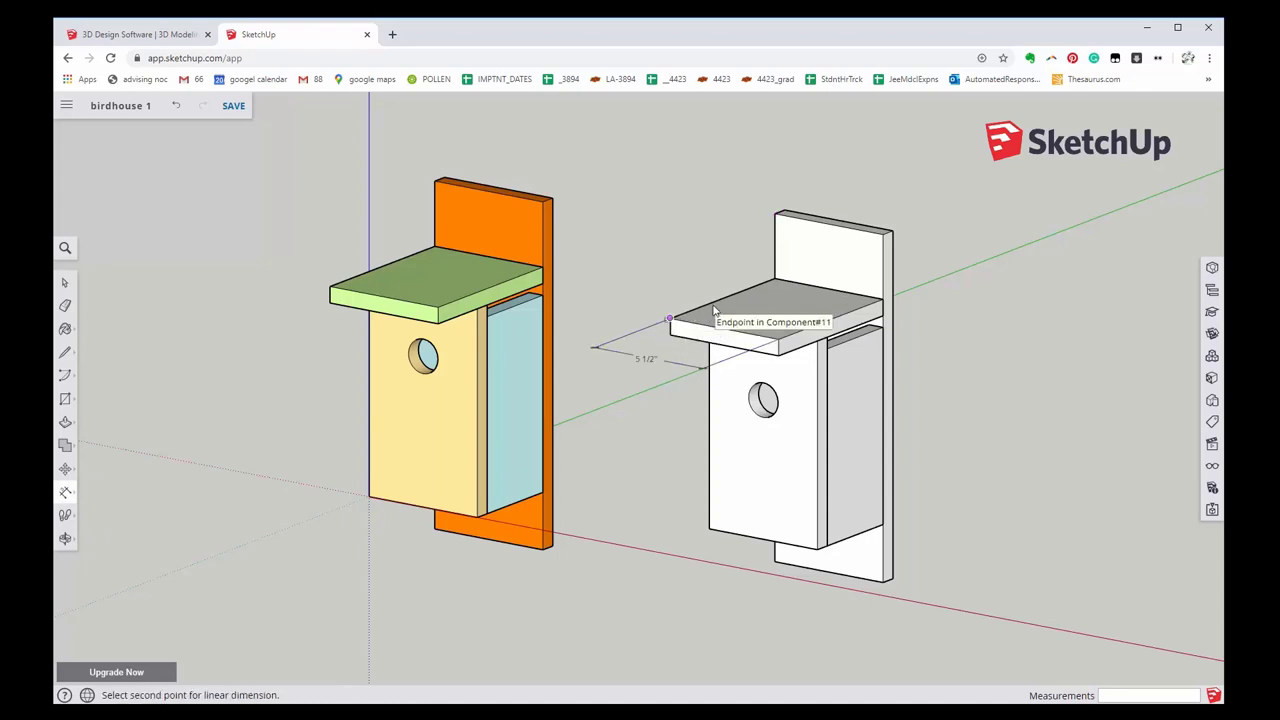
pyautogui.click(776, 281)
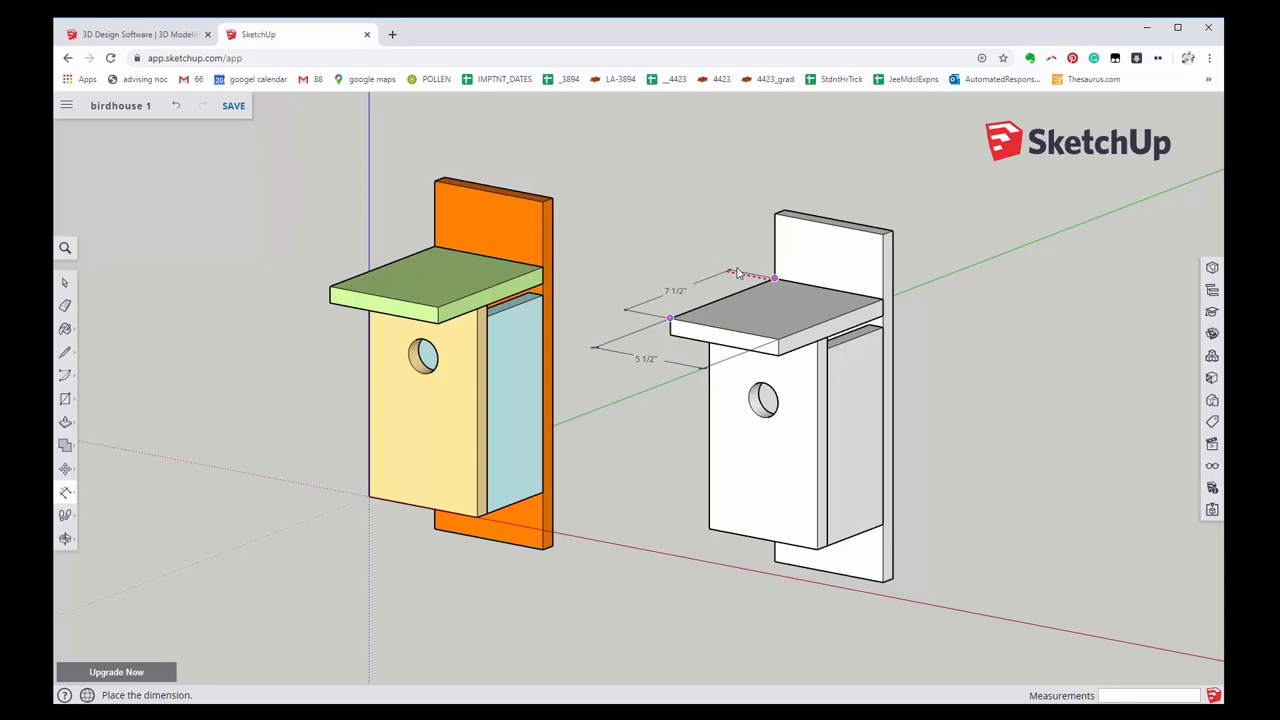
pyautogui.click(737, 272)
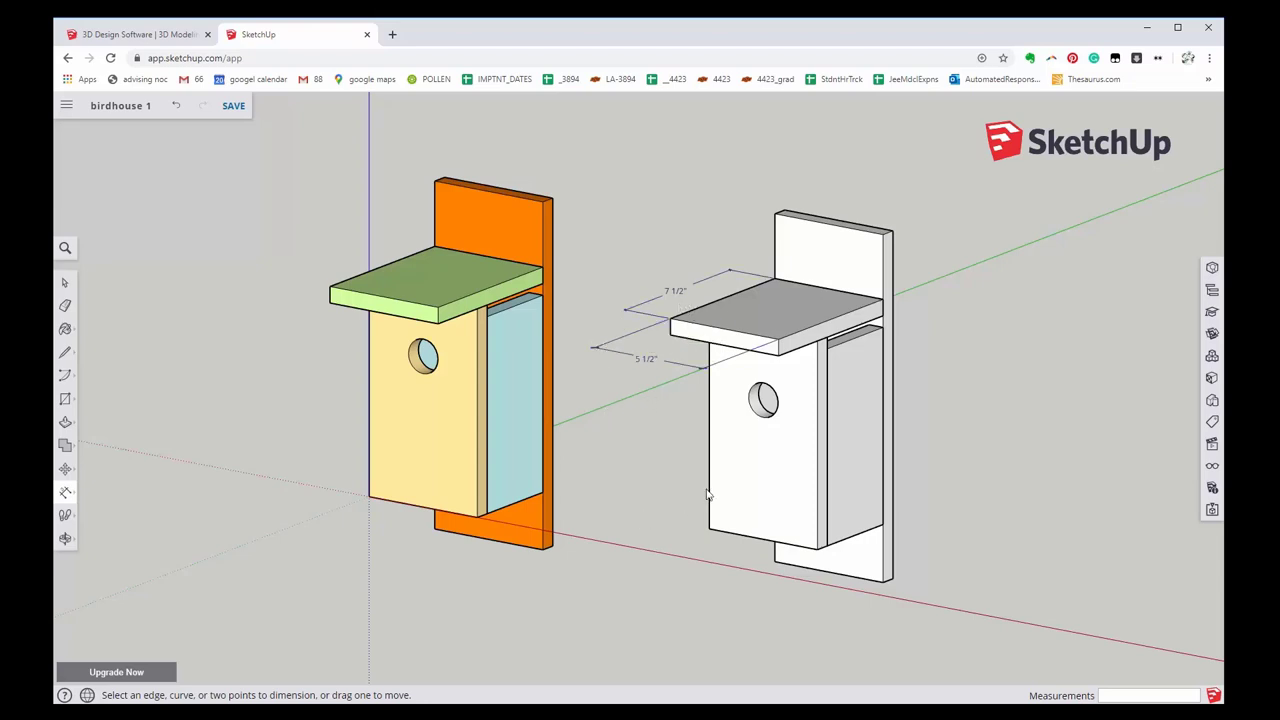
# - Orbit toward the birdhouse bases, cancelling an unfinished base dimension
pyautogui.press('o')
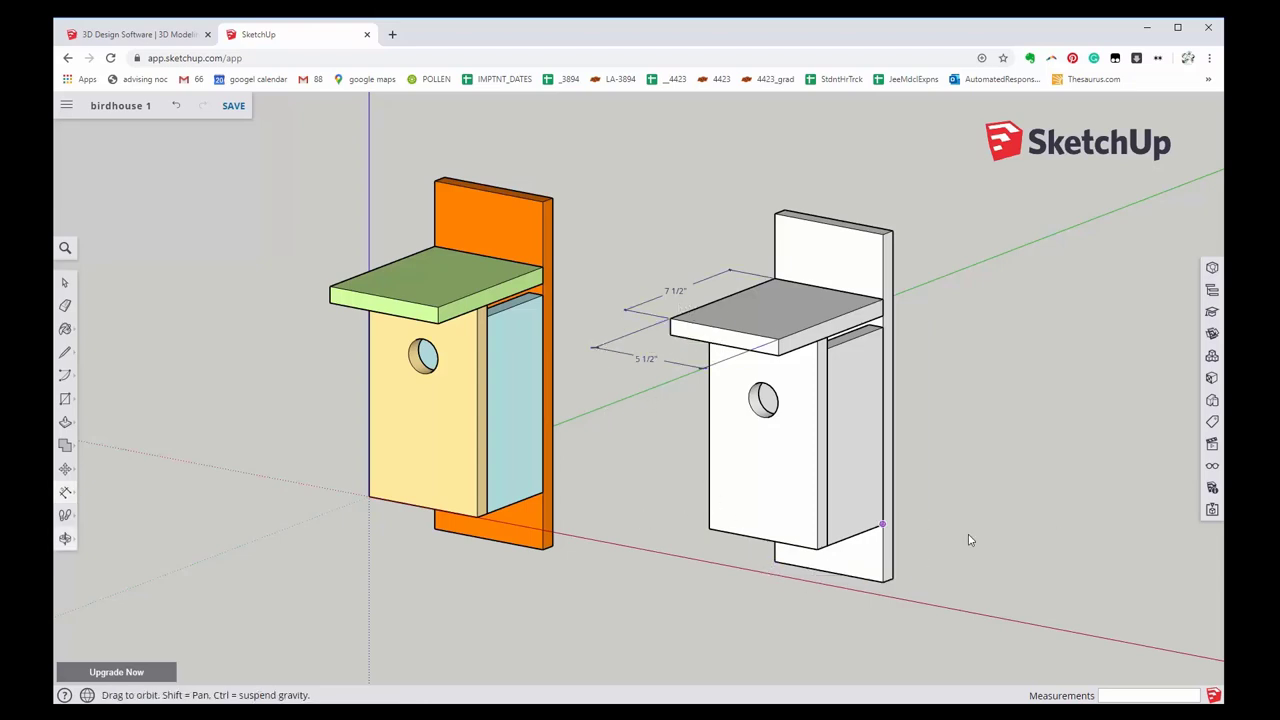
pyautogui.moveTo(966, 537)
pyautogui.mouseDown()
pyautogui.moveTo(1037, 363)
pyautogui.moveTo(1028, 342)
pyautogui.moveTo(1023, 360)
pyautogui.mouseUp()
pyautogui.click(65, 494)
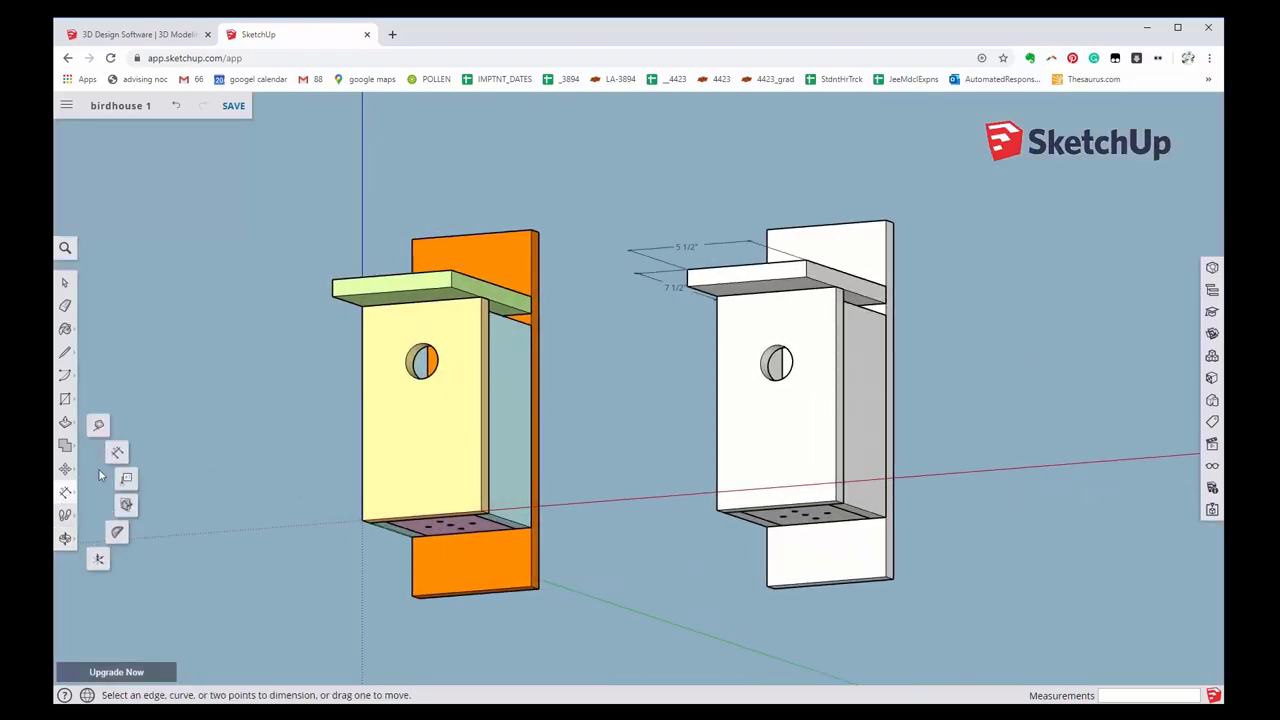
pyautogui.click(716, 510)
pyautogui.click(832, 508)
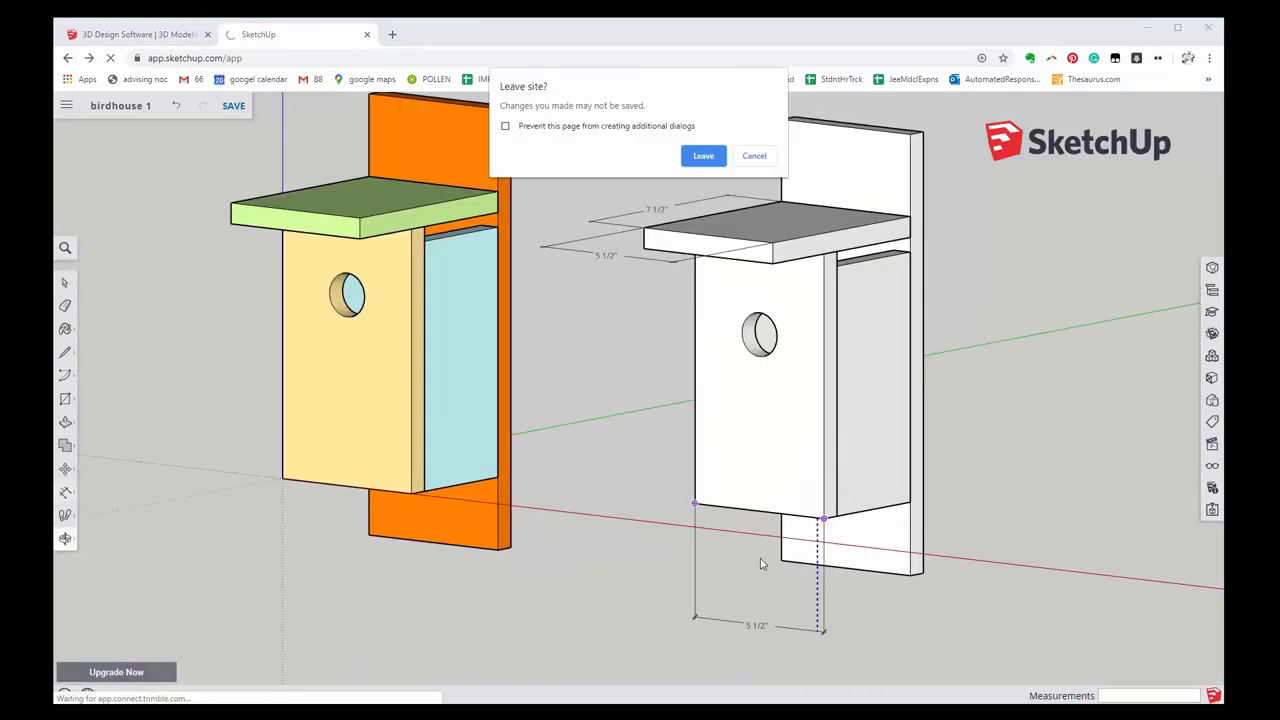
pyautogui.press('Escape')
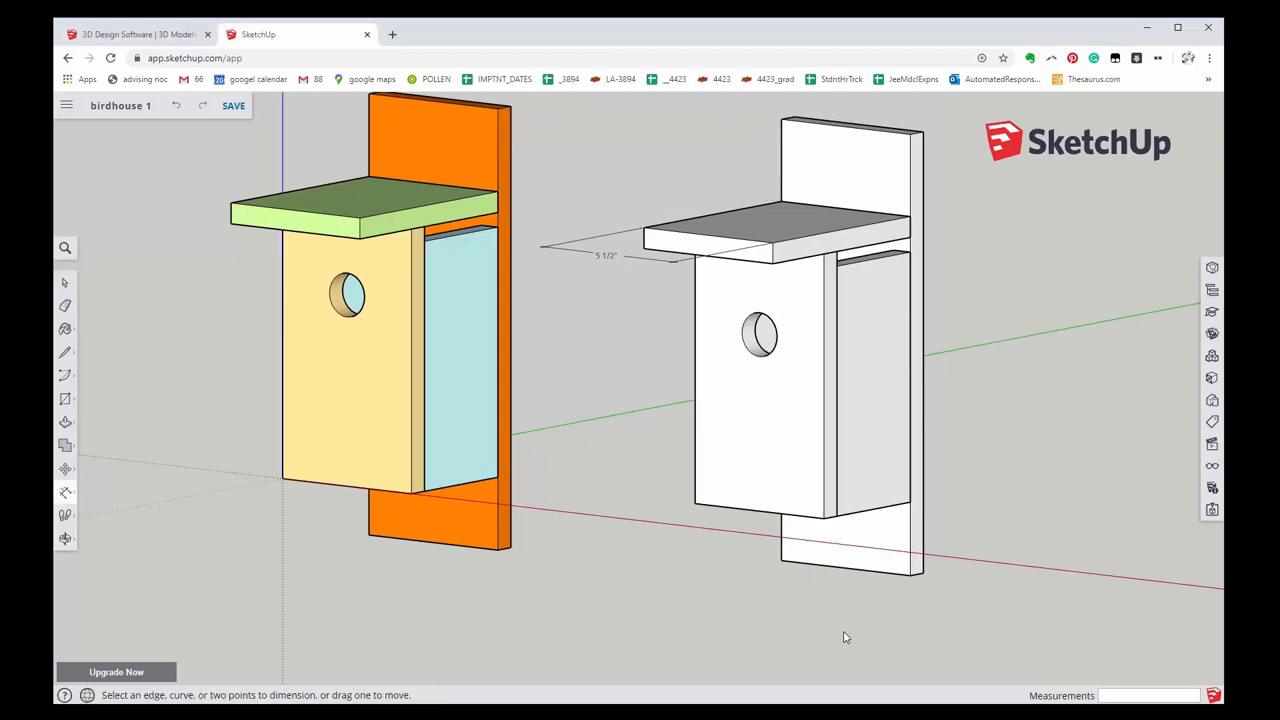
pyautogui.click(72, 495)
pyautogui.click(695, 503)
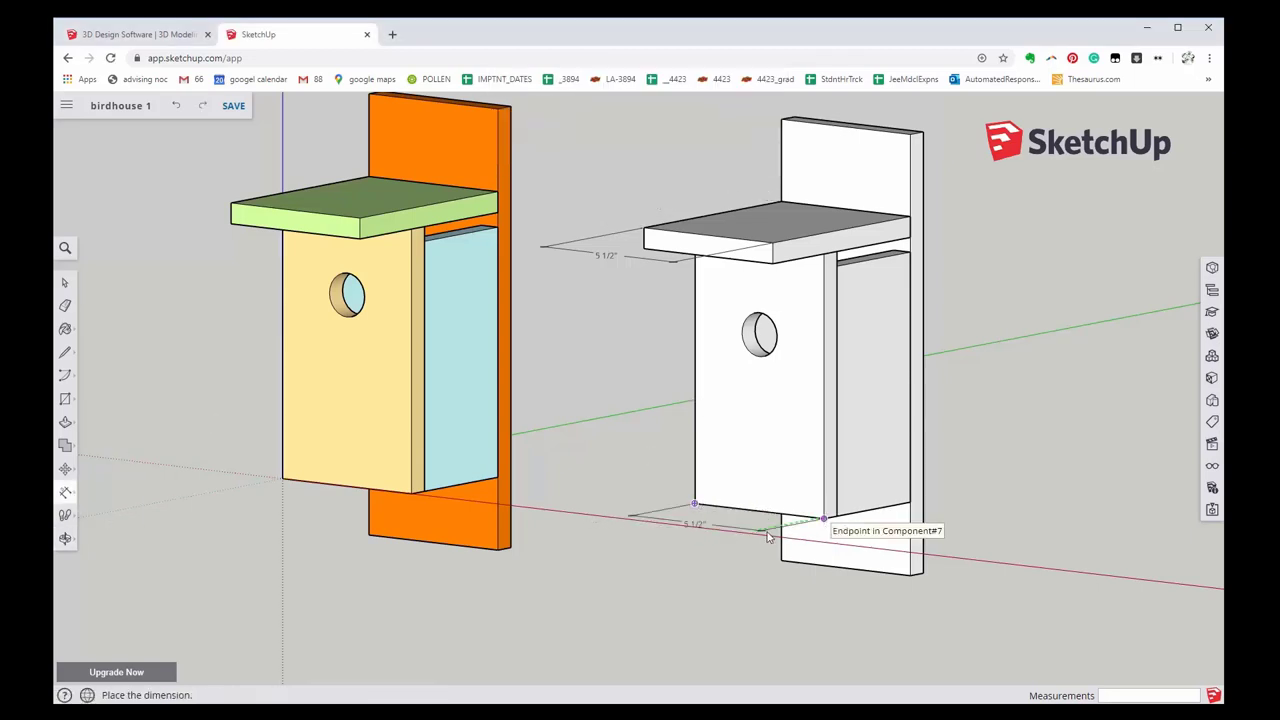
pyautogui.press('o')
pyautogui.moveTo(817, 599)
pyautogui.mouseDown()
pyautogui.moveTo(762, 600)
pyautogui.moveTo(713, 447)
pyautogui.mouseUp()
pyautogui.click(752, 156)
pyautogui.press('space')
# - Add the 5 1/2" front base-width and 9" side-height dimensions
pyautogui.click(65, 492)
pyautogui.click(112, 452)
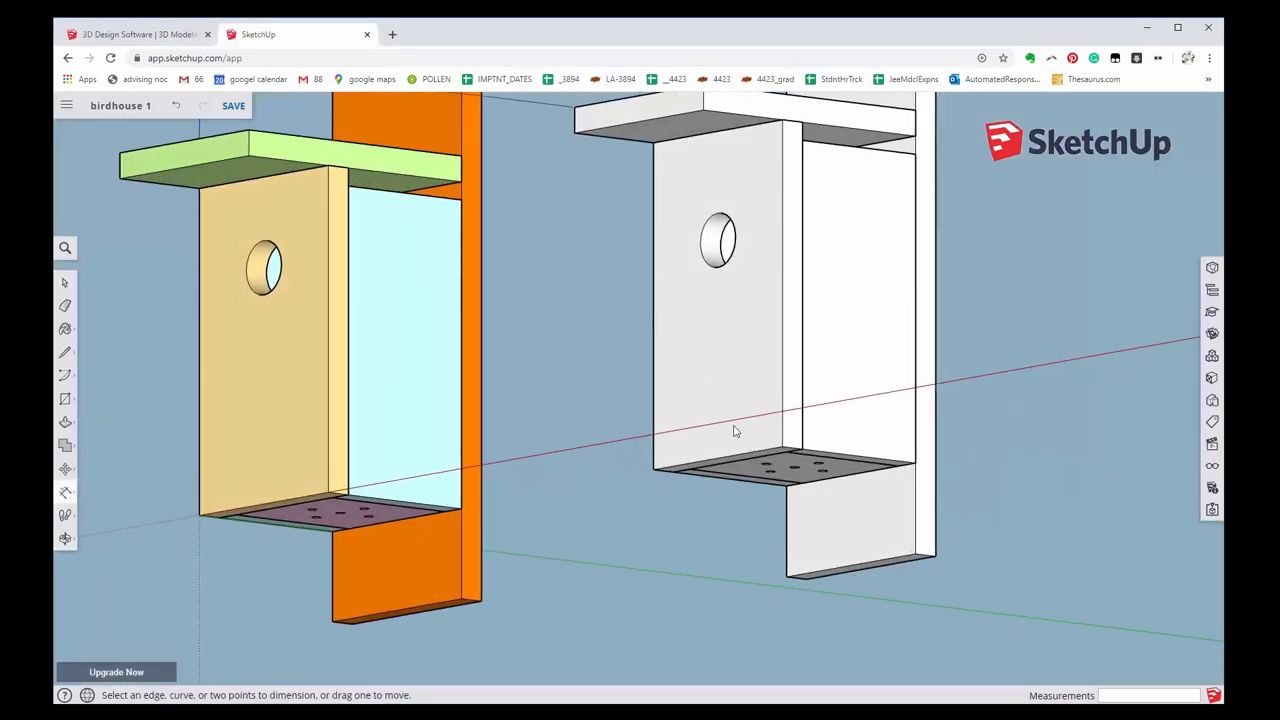
pyautogui.click(652, 468)
pyautogui.click(781, 447)
pyautogui.click(714, 447)
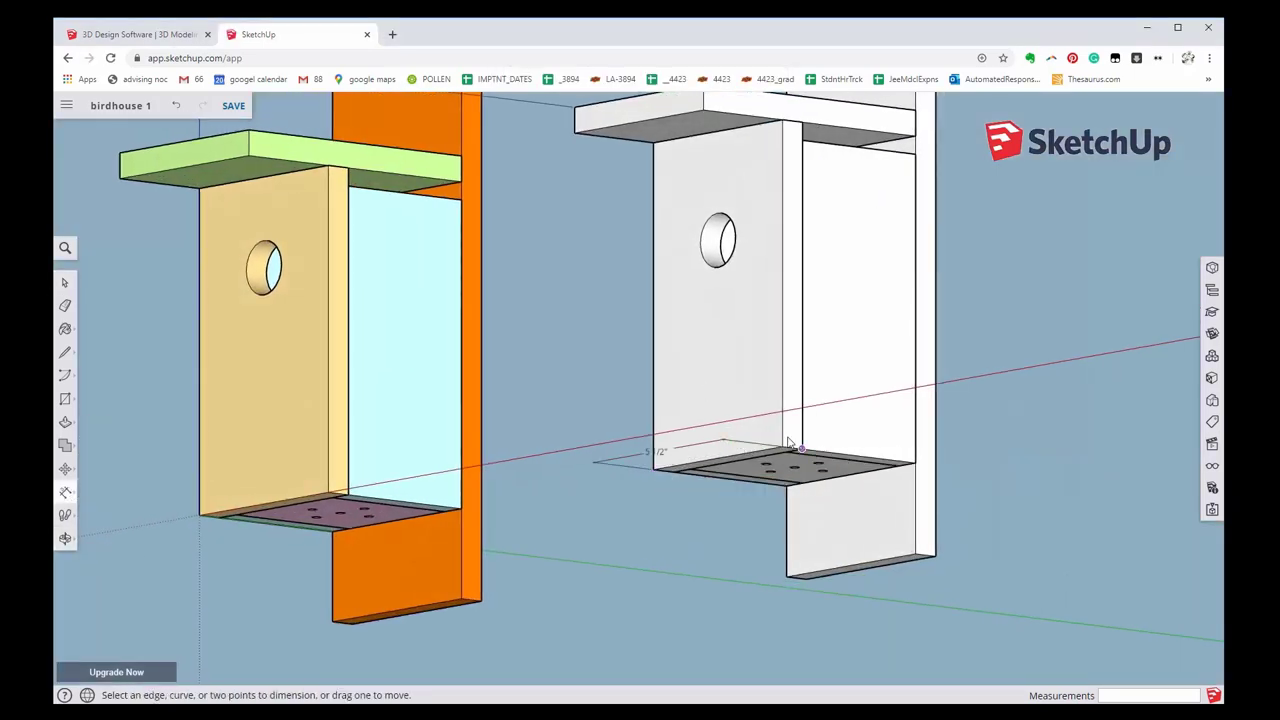
pyautogui.click(781, 119)
pyautogui.click(781, 447)
pyautogui.click(823, 437)
pyautogui.press('o')
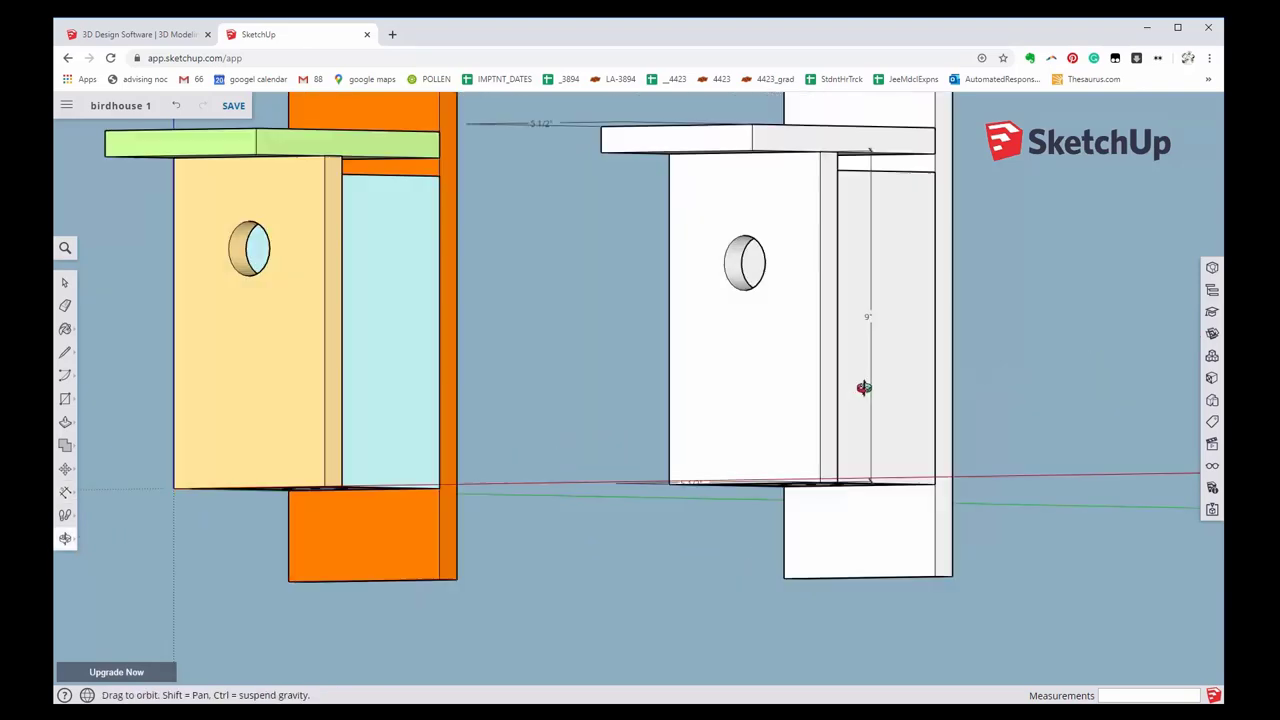
pyautogui.moveTo(764, 559)
pyautogui.mouseDown()
pyautogui.moveTo(848, 503)
pyautogui.moveTo(794, 500)
pyautogui.mouseUp()
pyautogui.click(65, 492)
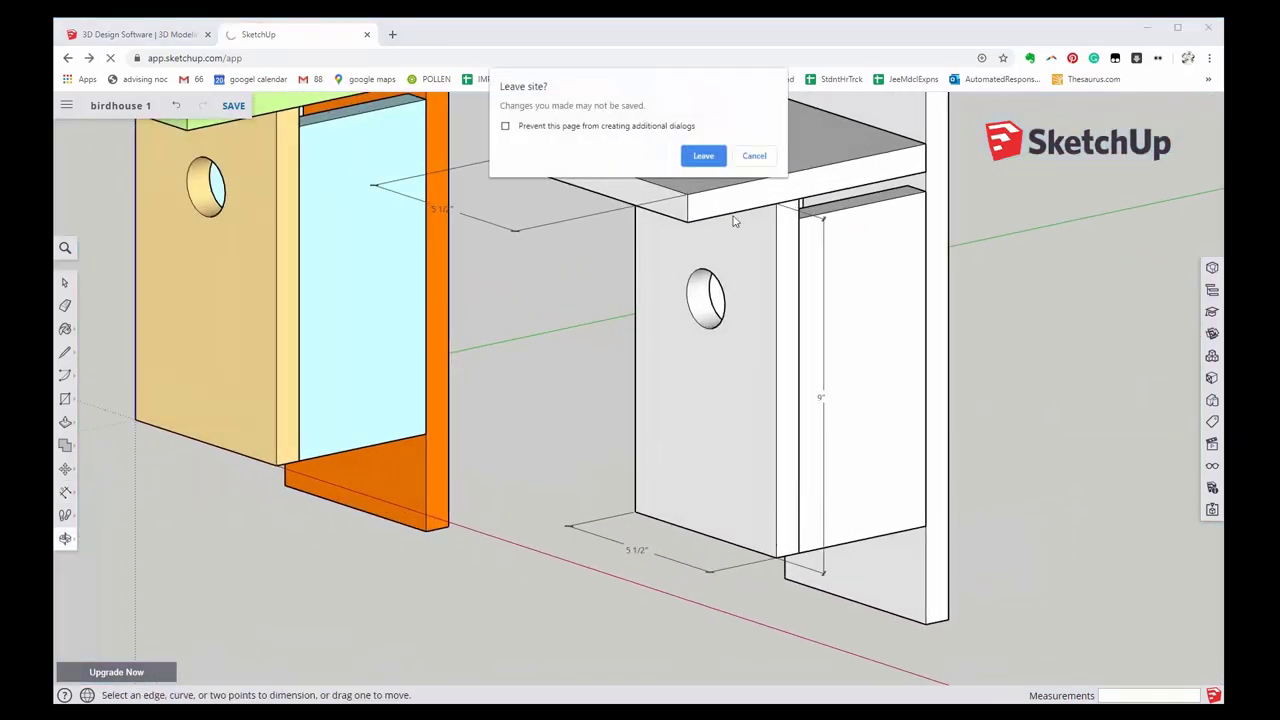
pyautogui.press('Escape')
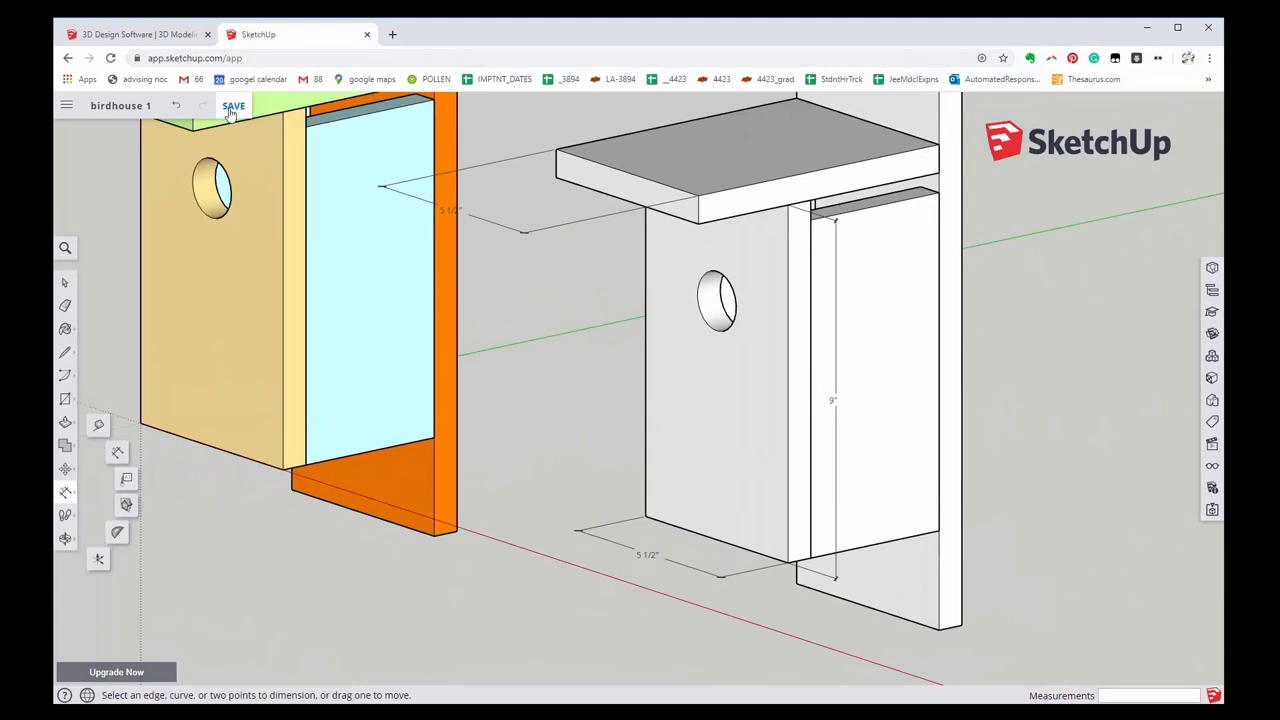
# - Save the model and add the back panel's 4" depth and 8 1/2" height dimensions
pyautogui.click(233, 105)
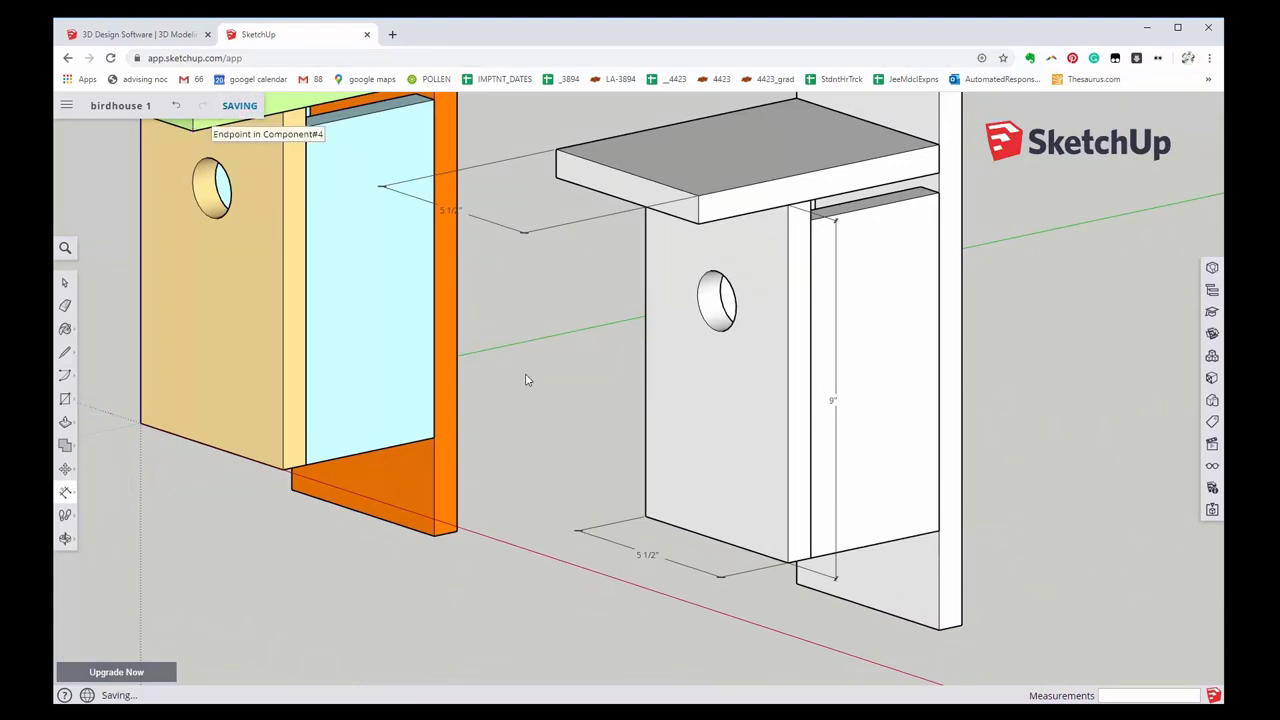
pyautogui.click(810, 557)
pyautogui.click(938, 531)
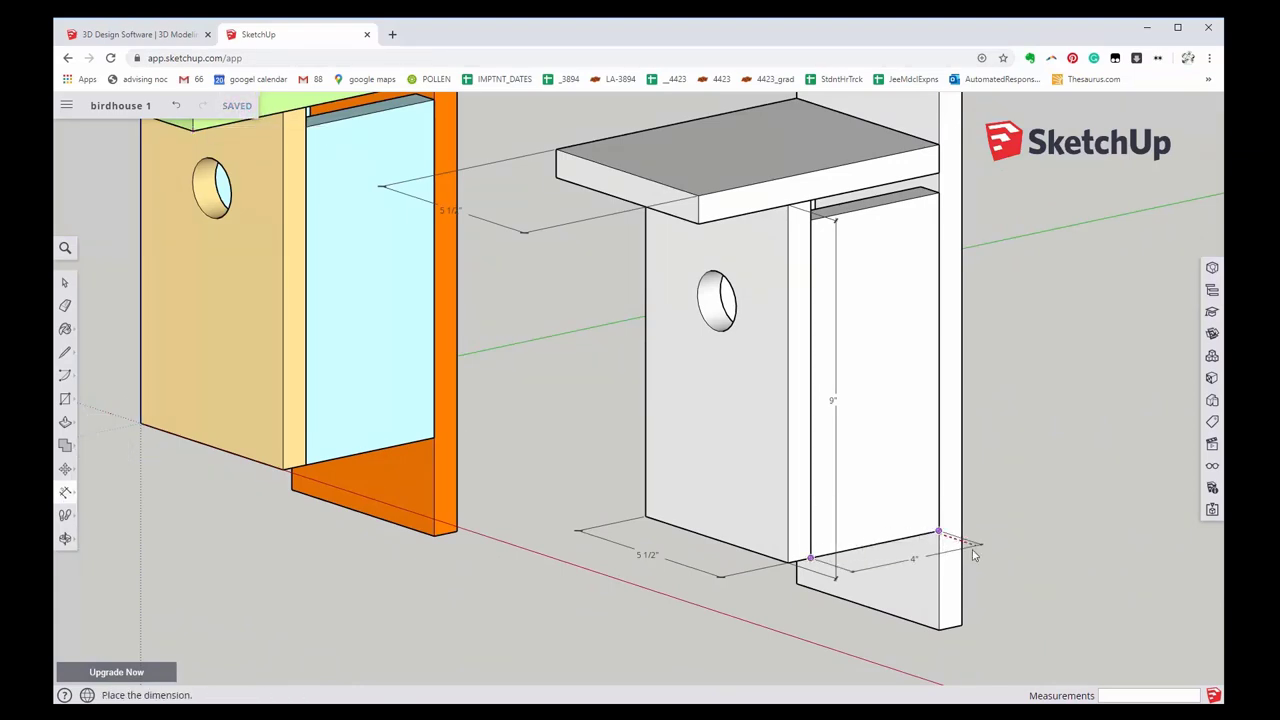
pyautogui.click(1000, 553)
pyautogui.click(938, 531)
pyautogui.click(938, 192)
pyautogui.click(1010, 213)
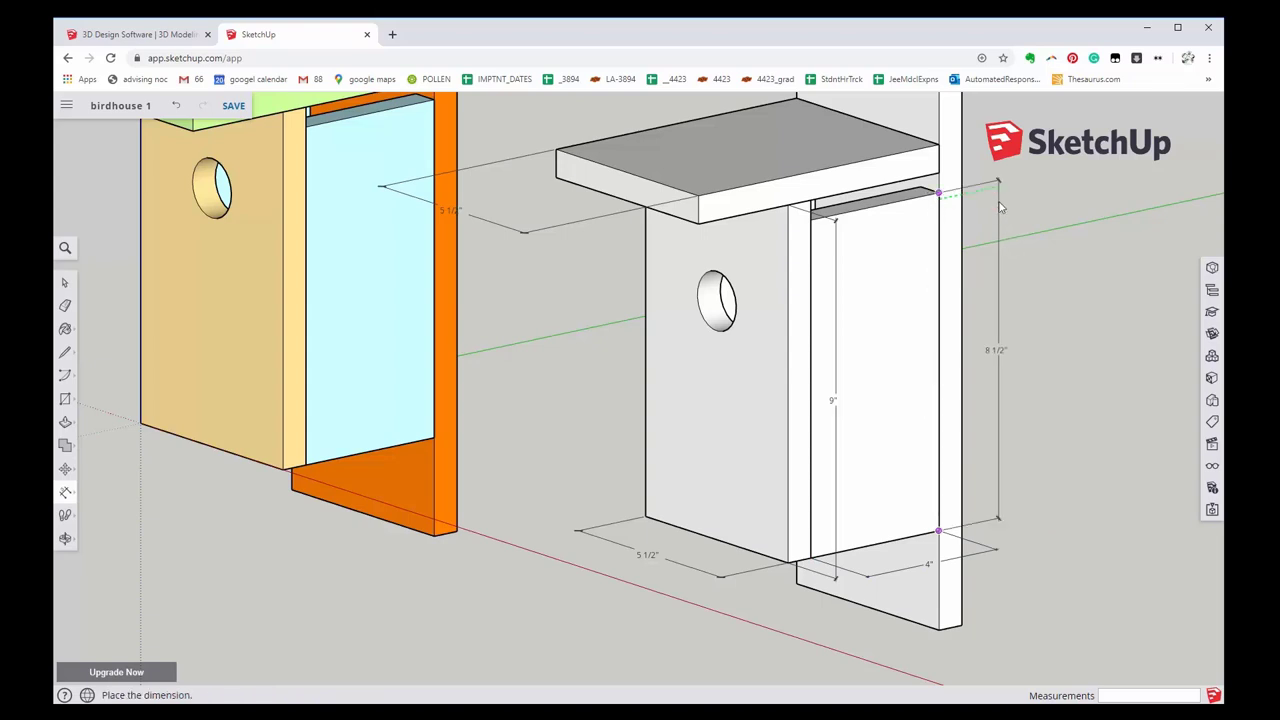
# - Add the 1'3" overall back-panel height dimension
pyautogui.scroll(-5, 1040, 460)
pyautogui.moveTo(1054, 514); pyautogui.dragTo(1088, 506, button='middle')
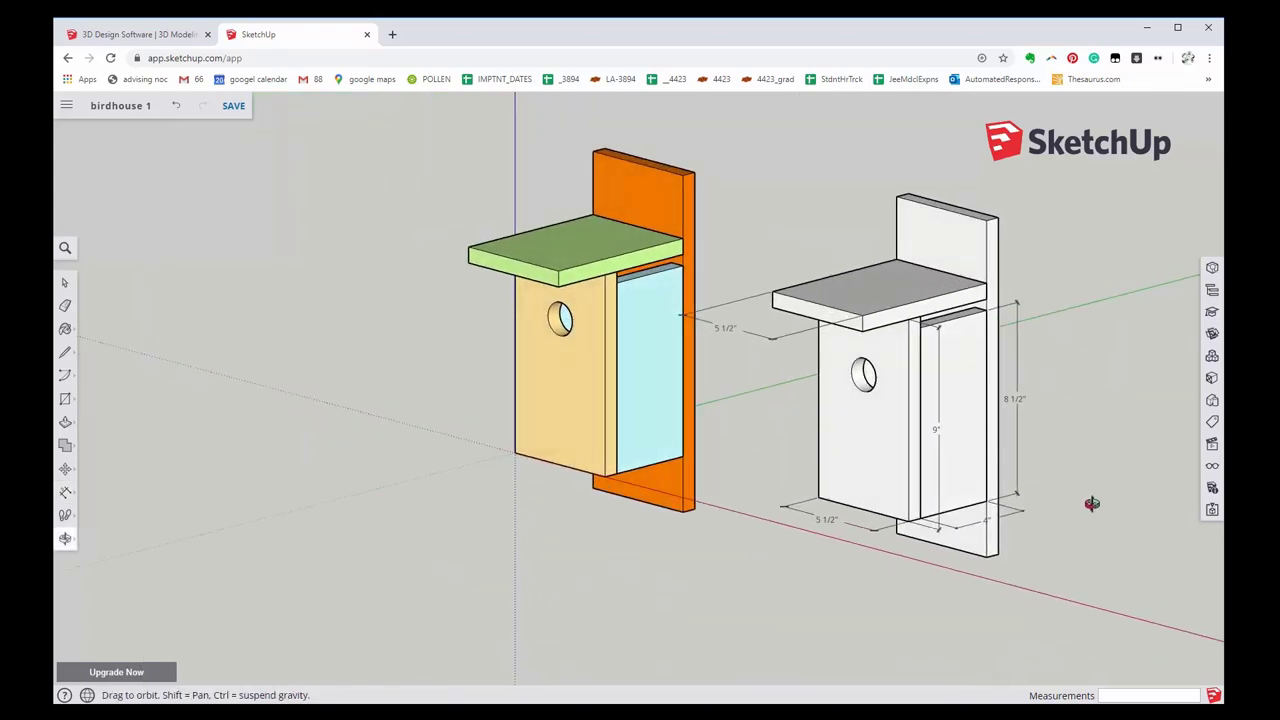
pyautogui.click(987, 219)
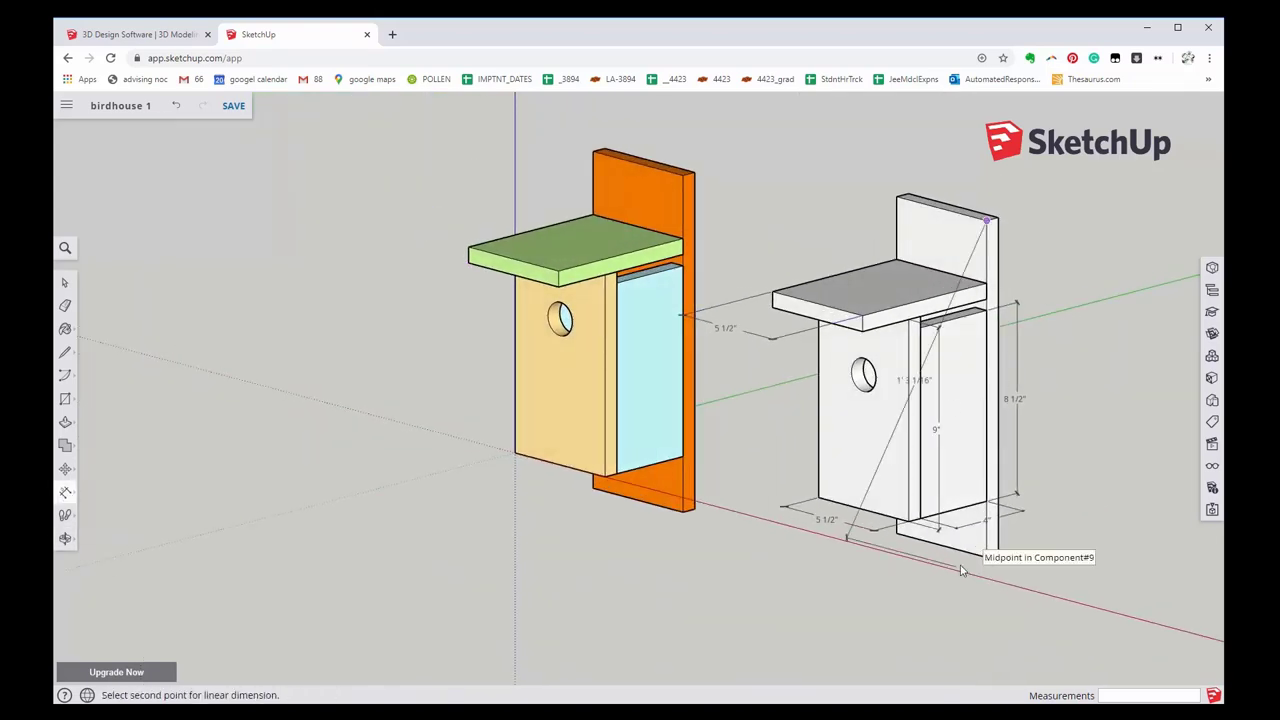
pyautogui.click(997, 555)
pyautogui.click(1060, 530)
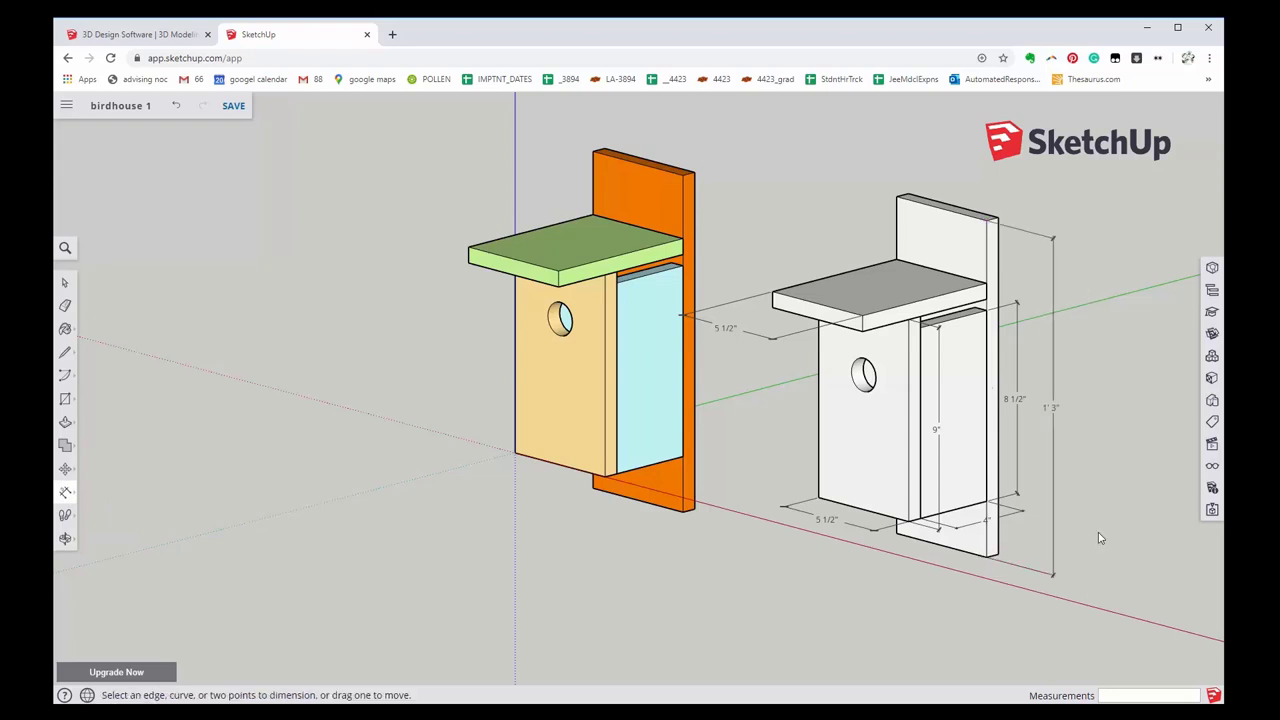
# - Draw a circle to mark the entrance hole's centre
pyautogui.scroll(2, 929, 414)
pyautogui.scroll(2, 965, 435)
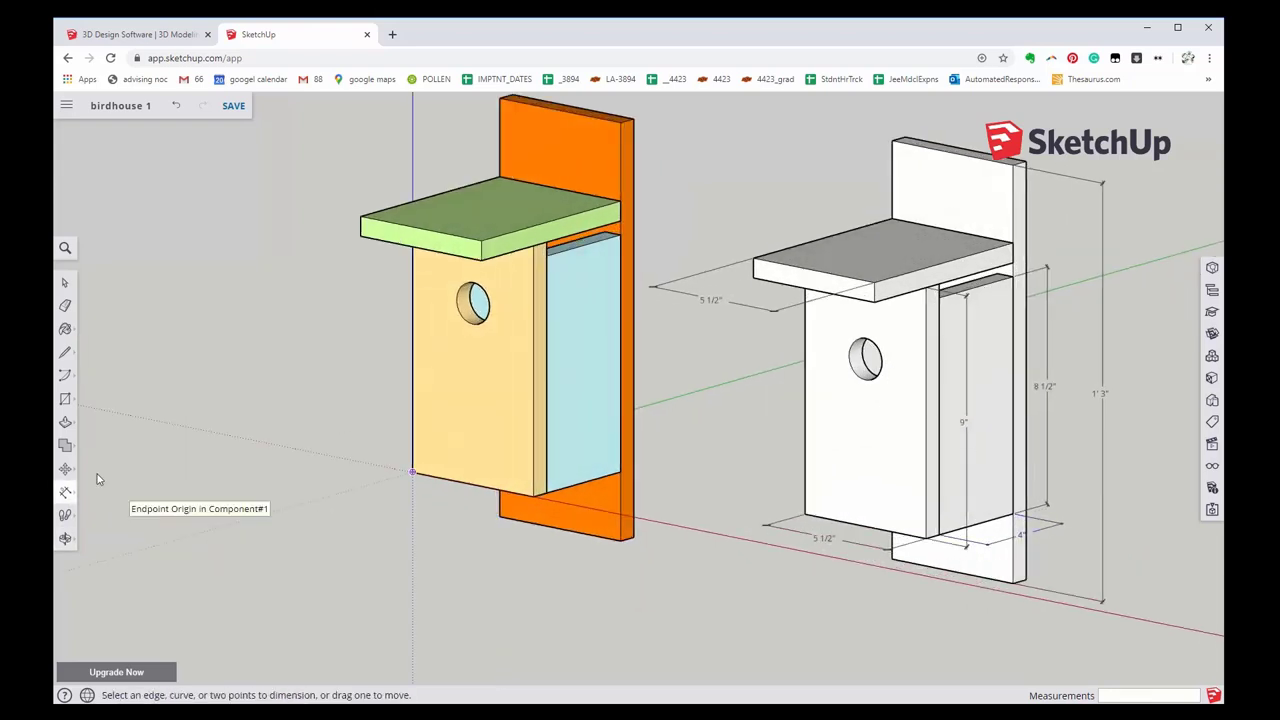
pyautogui.click(65, 398)
pyautogui.click(112, 398)
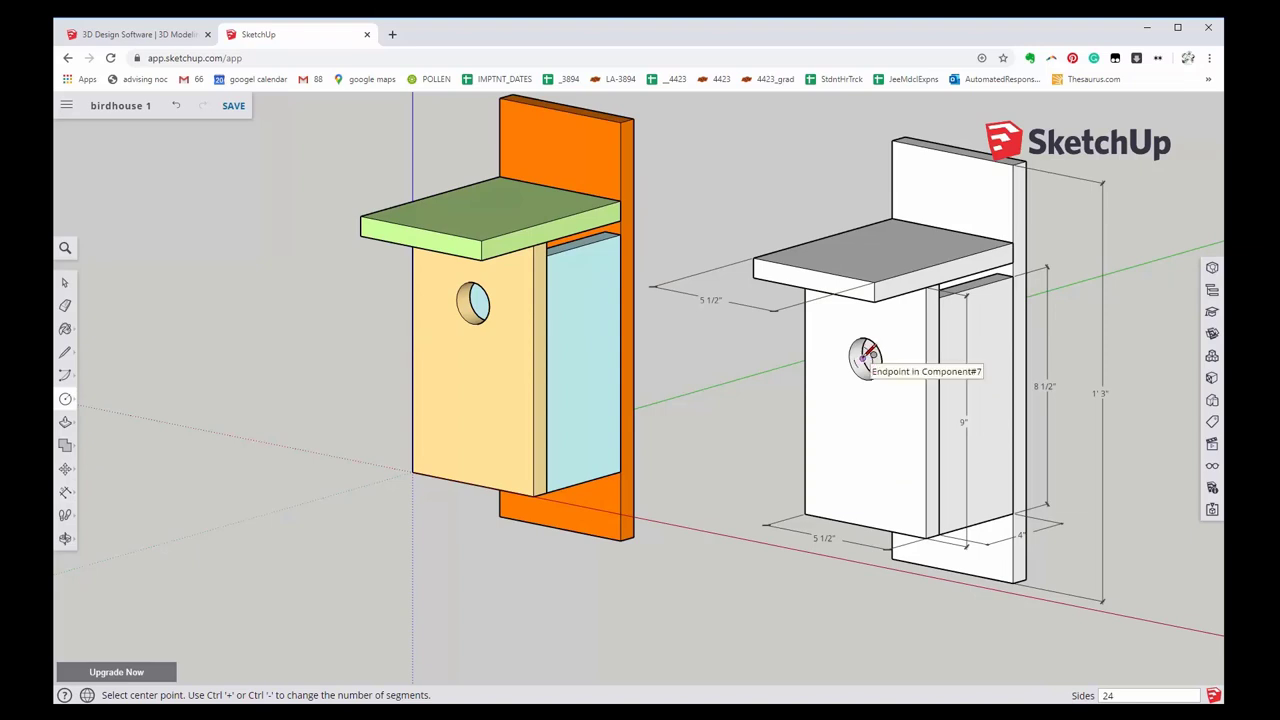
pyautogui.scroll(2, 864, 356)
pyautogui.click(891, 342)
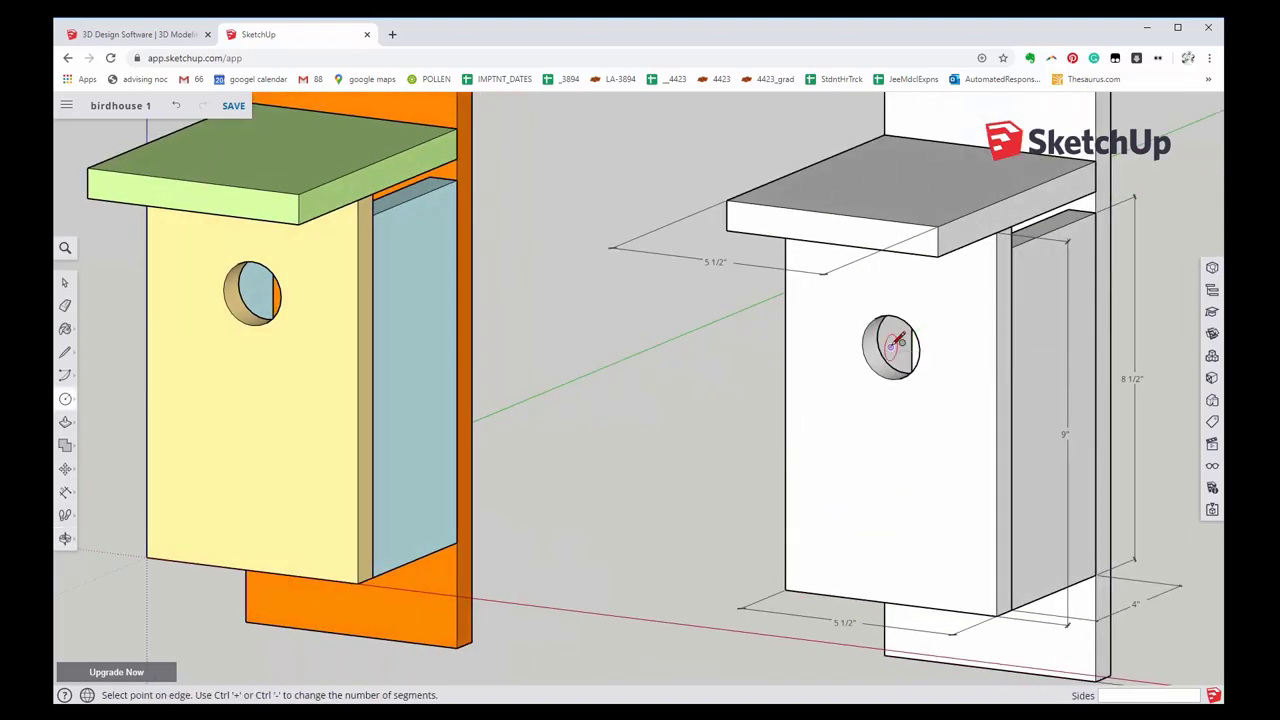
# - Dimension the entrance hole centre 6" above the front's bottom corner
pyautogui.click(65, 492)
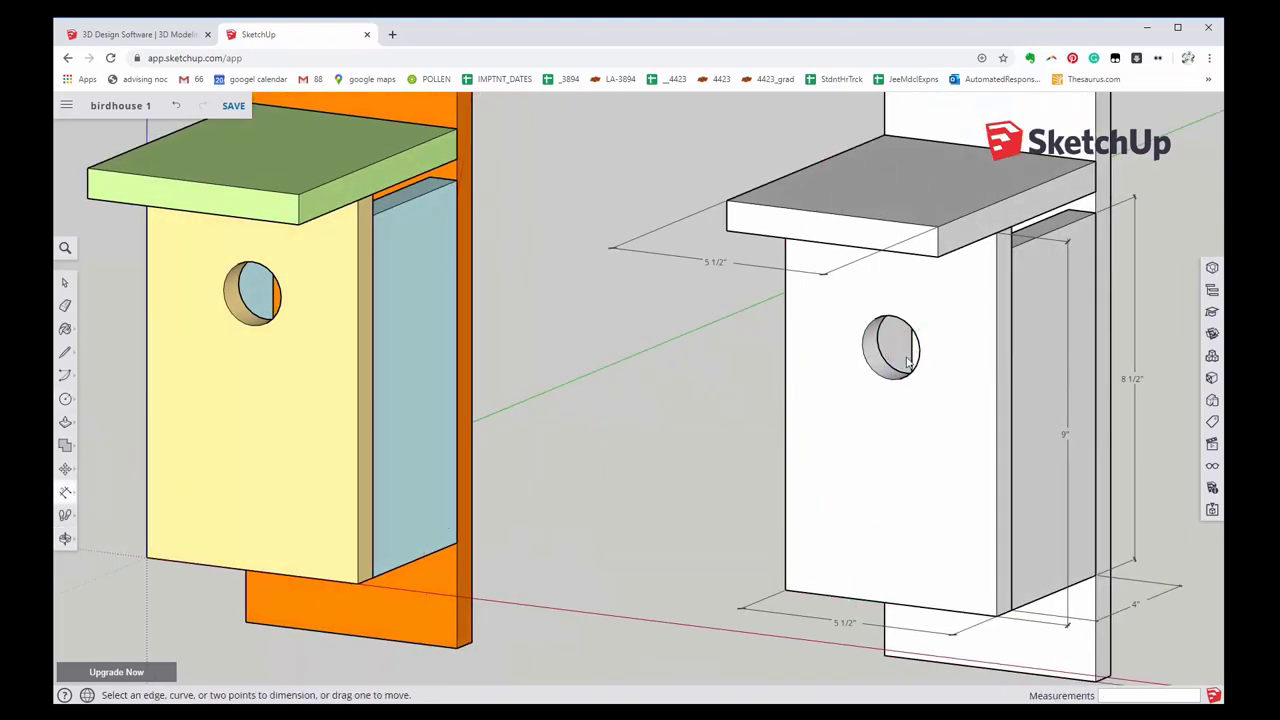
pyautogui.click(785, 590)
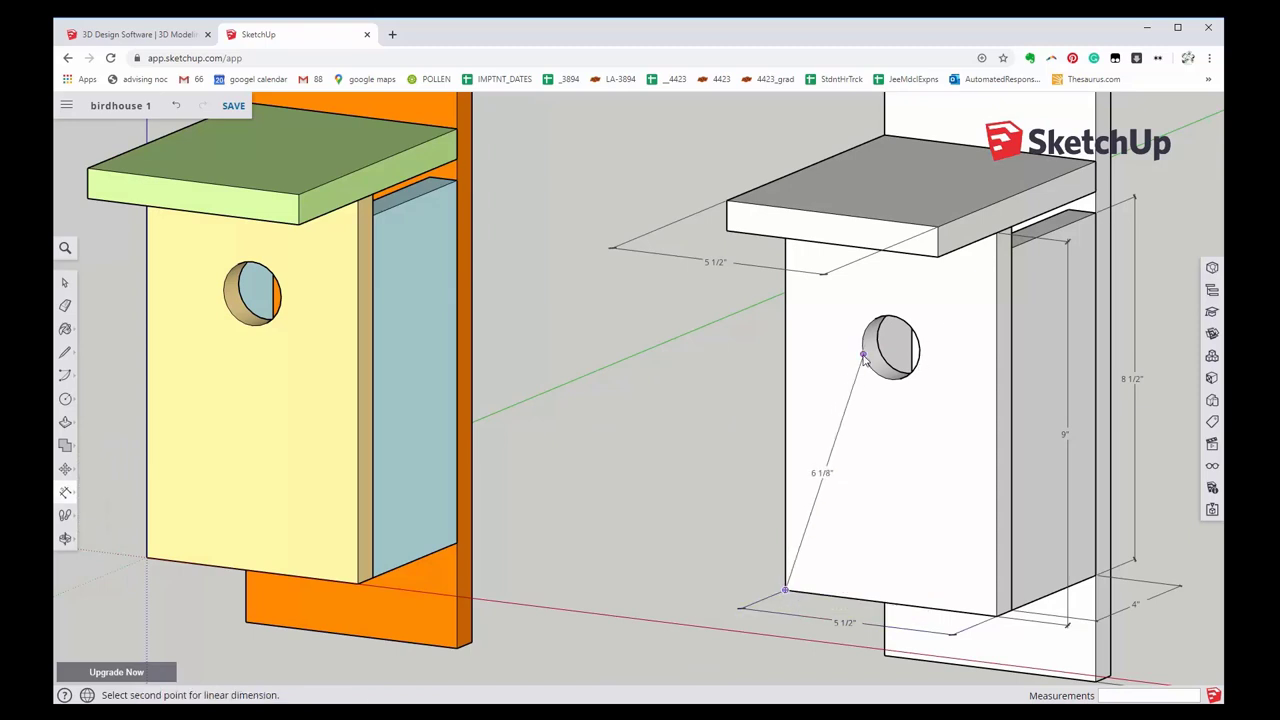
pyautogui.moveTo(868, 350); pyautogui.dragTo(905, 330, button='middle')
pyautogui.click(913, 327)
pyautogui.click(785, 330)
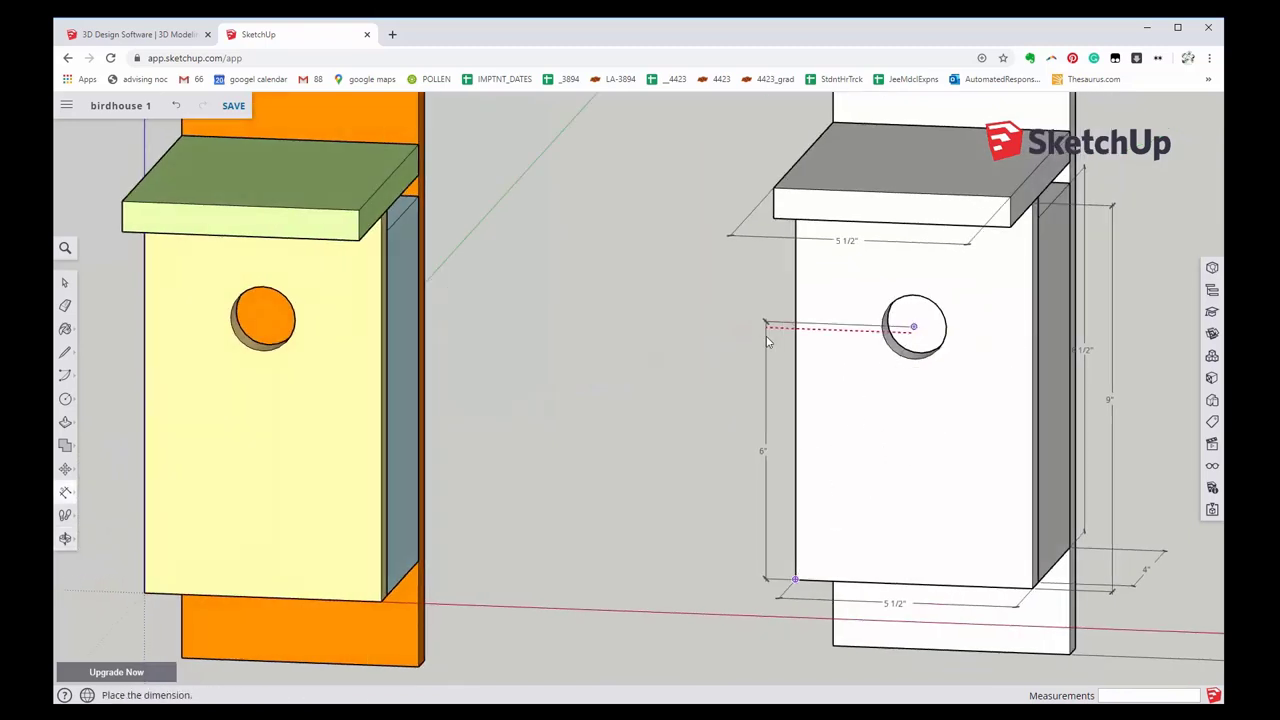
pyautogui.press('space')
pyautogui.moveTo(994, 503)
pyautogui.mouseDown(button='middle')
pyautogui.moveTo(931, 463)
pyautogui.moveTo(901, 487)
pyautogui.moveTo(903, 466)
pyautogui.moveTo(918, 462)
pyautogui.moveTo(932, 495)
pyautogui.moveTo(928, 600)
pyautogui.mouseUp(button='middle')
# - Add a floor-width dimension across the white birdhouse's underside
pyautogui.press('d')
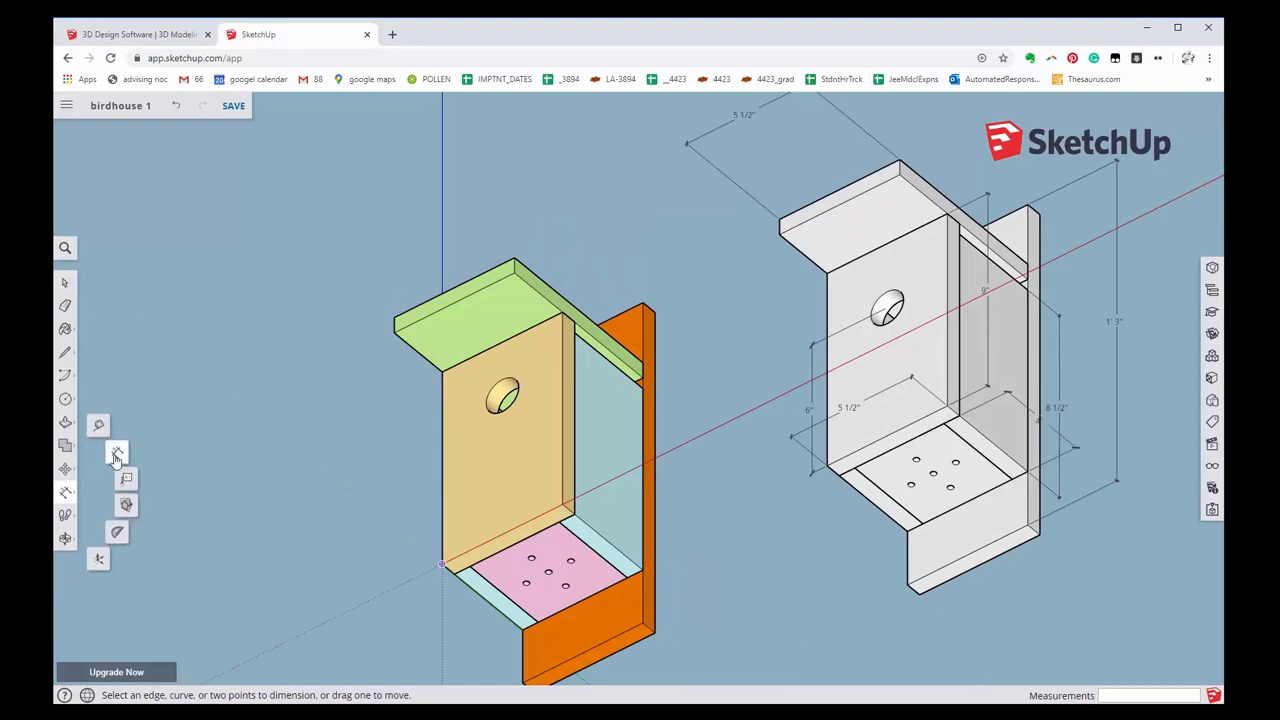
pyautogui.click(944, 424)
pyautogui.click(1012, 483)
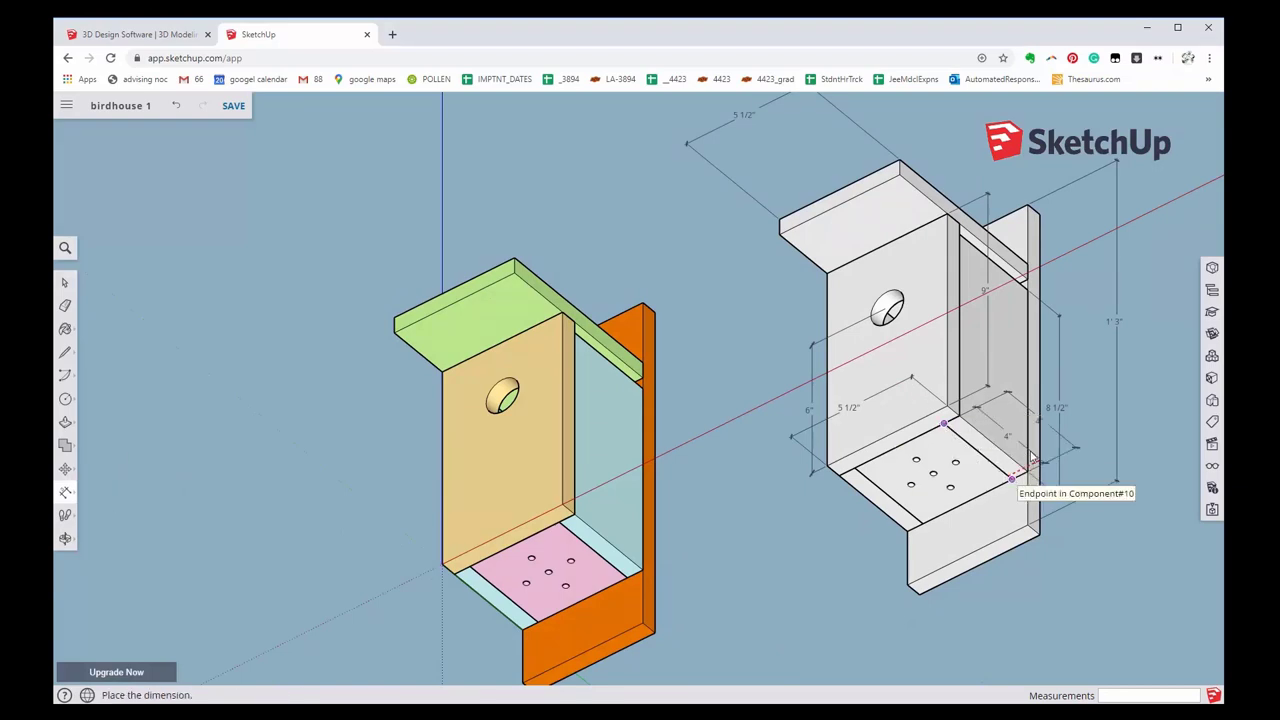
pyautogui.press('Escape')
pyautogui.click(855, 470)
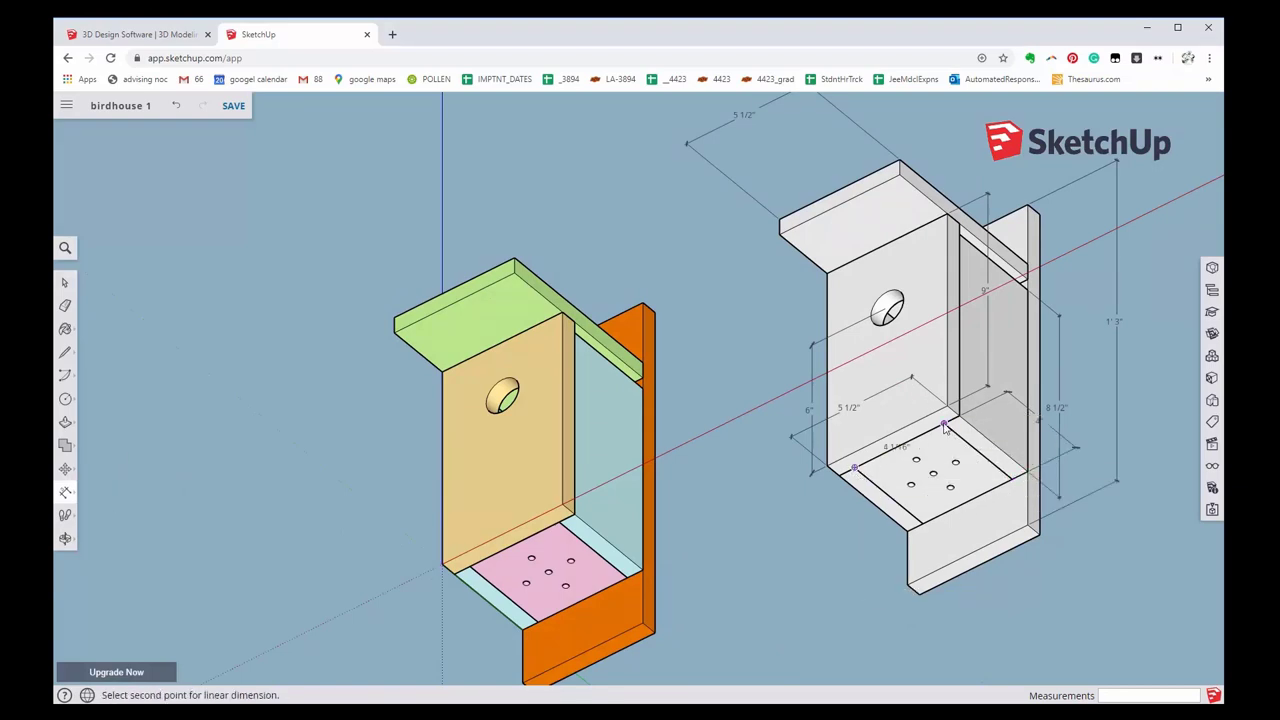
pyautogui.click(944, 424)
pyautogui.click(832, 542)
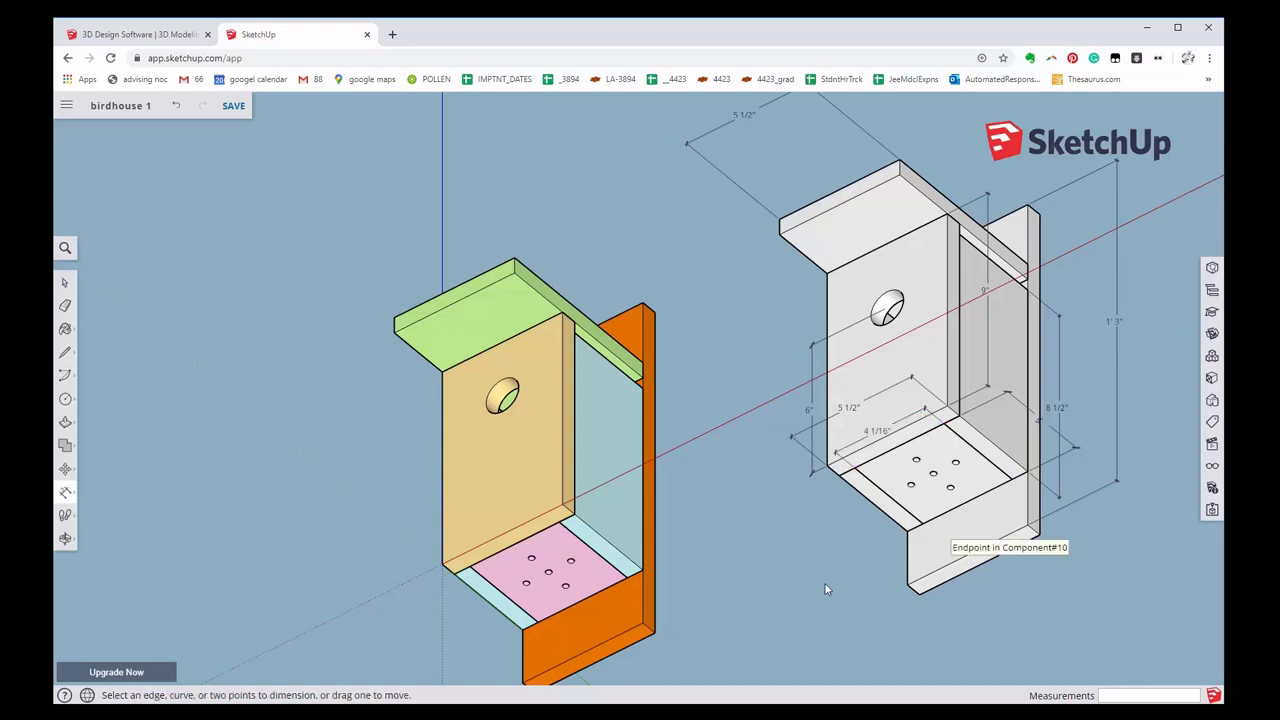
pyautogui.press('space')
pyautogui.moveTo(832, 542)
pyautogui.mouseDown(button='middle')
pyautogui.moveTo(1067, 556)
pyautogui.moveTo(1032, 552)
pyautogui.mouseUp(button='middle')
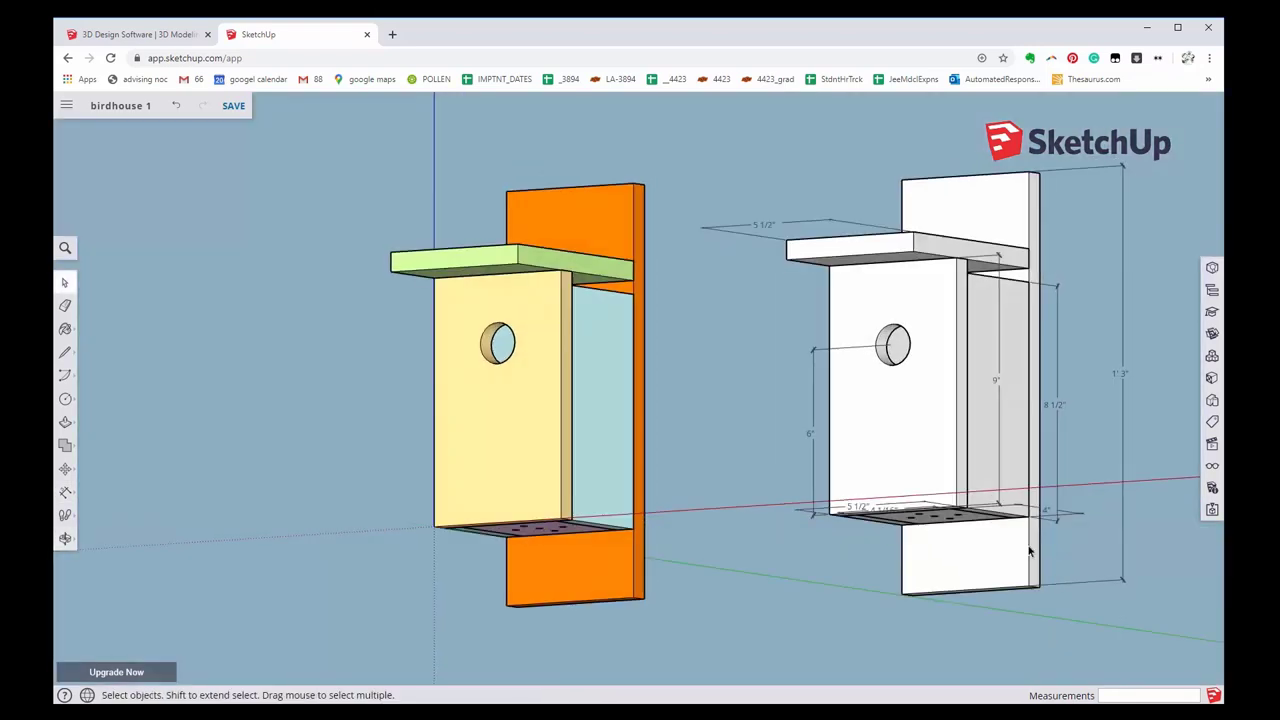
# - Dimension the lower back plate as 2 1/2" and orbit back to a front view
pyautogui.press('d')
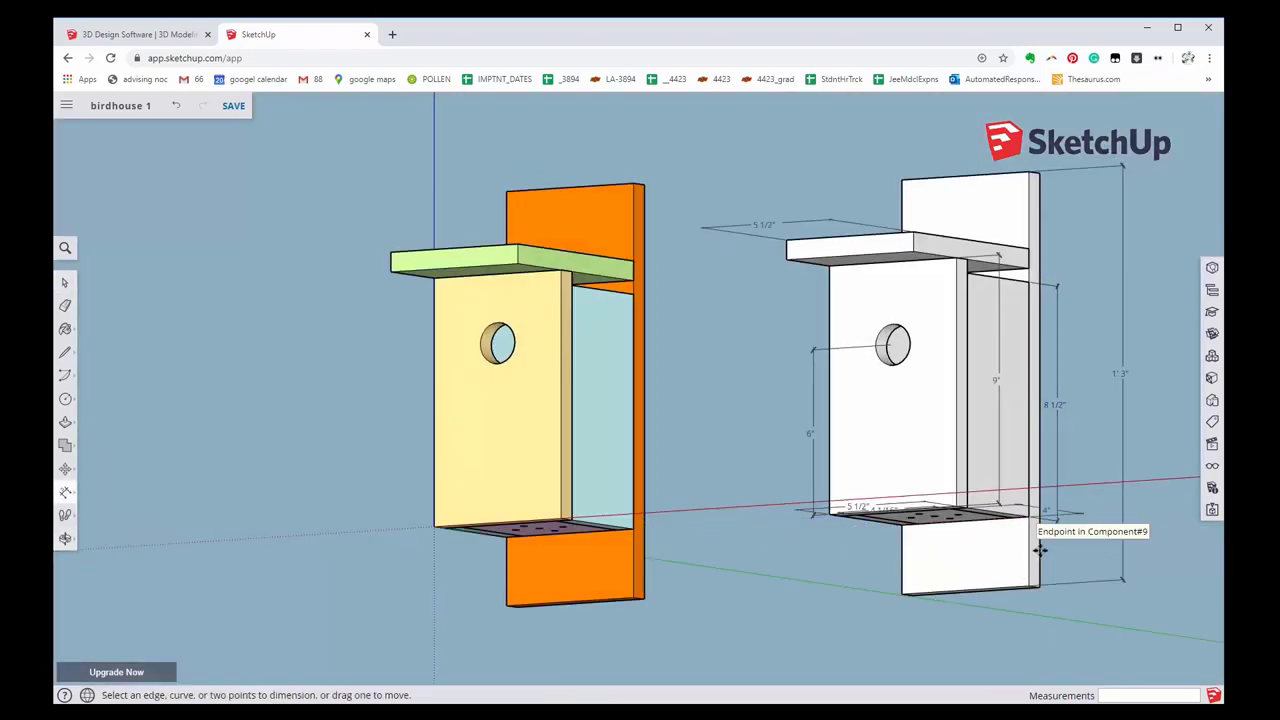
pyautogui.click(1028, 517)
pyautogui.click(1035, 588)
pyautogui.click(1097, 555)
pyautogui.press('space')
pyautogui.scroll(-3, 1108, 499)
pyautogui.moveTo(1108, 499)
pyautogui.mouseDown(button='middle')
pyautogui.moveTo(1028, 488)
pyautogui.moveTo(1006, 569)
pyautogui.moveTo(708, 422)
pyautogui.moveTo(737, 428)
pyautogui.mouseUp(button='middle')
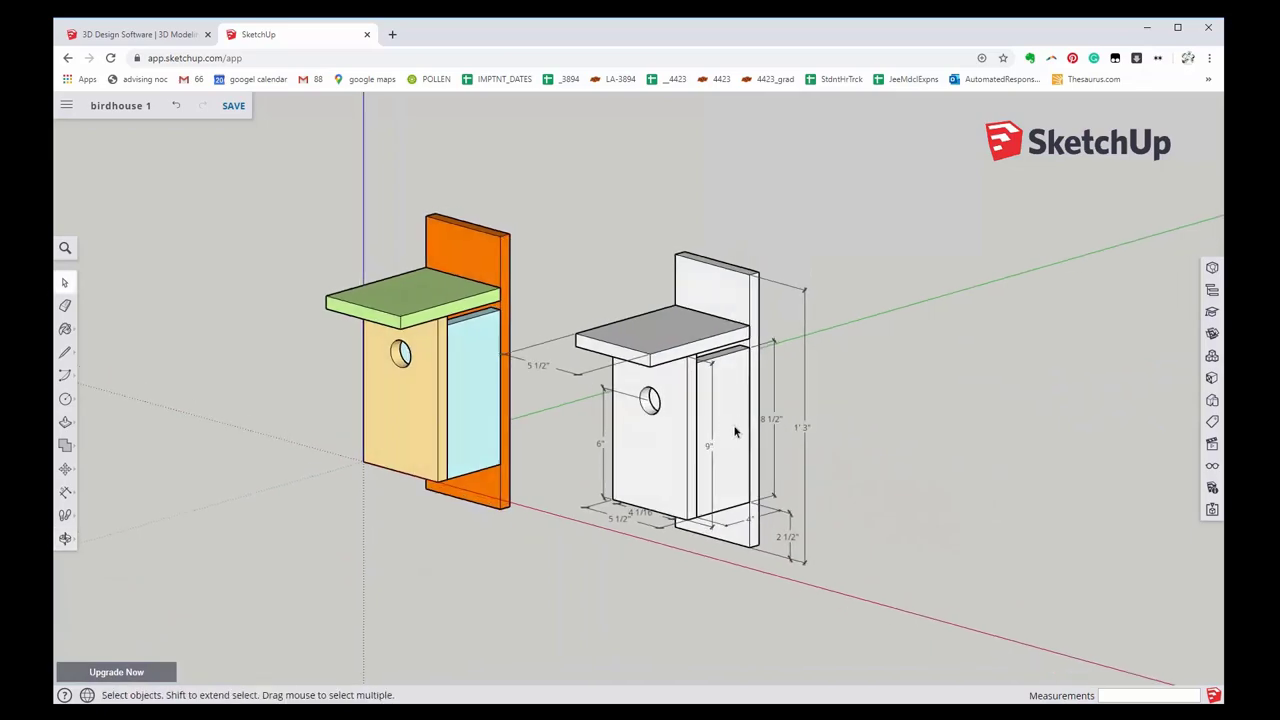
pyautogui.scroll(2, 783, 526)
pyautogui.moveTo(538, 522)
pyautogui.mouseDown(button='middle')
pyautogui.moveTo(657, 360)
pyautogui.moveTo(620, 525)
pyautogui.moveTo(611, 357)
pyautogui.moveTo(586, 589)
pyautogui.moveTo(689, 446)
pyautogui.mouseUp(button='middle')
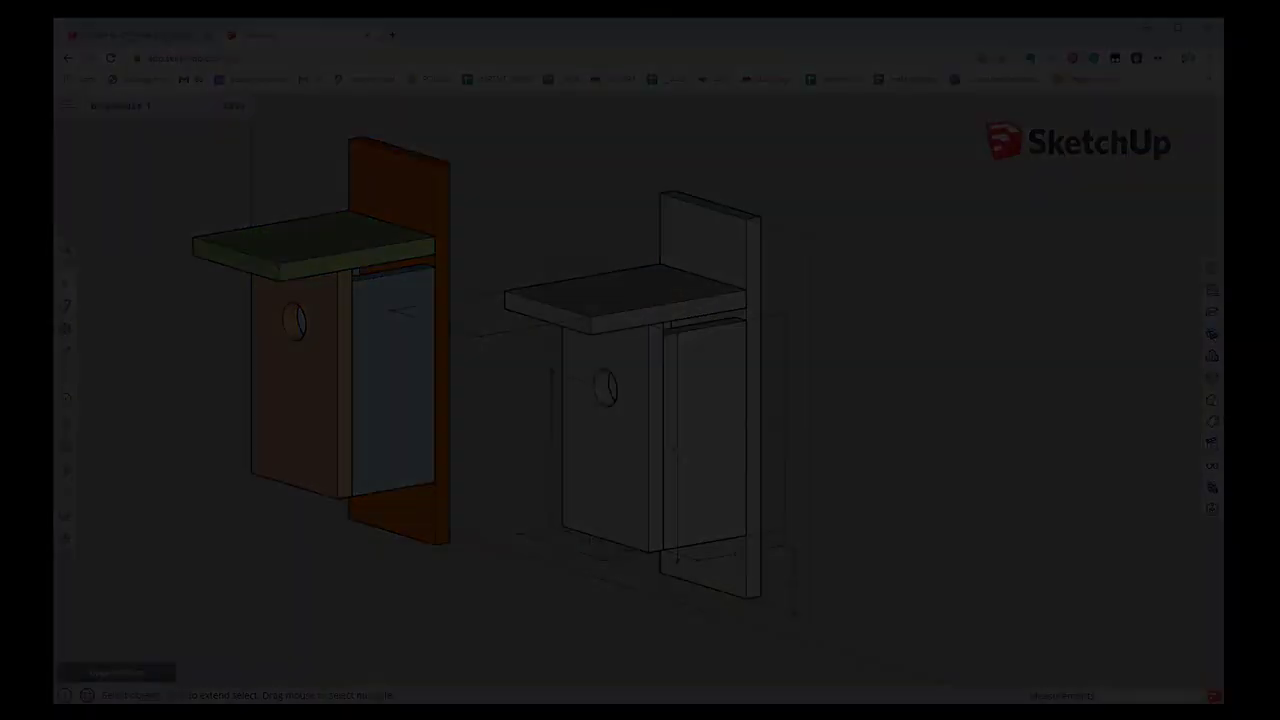
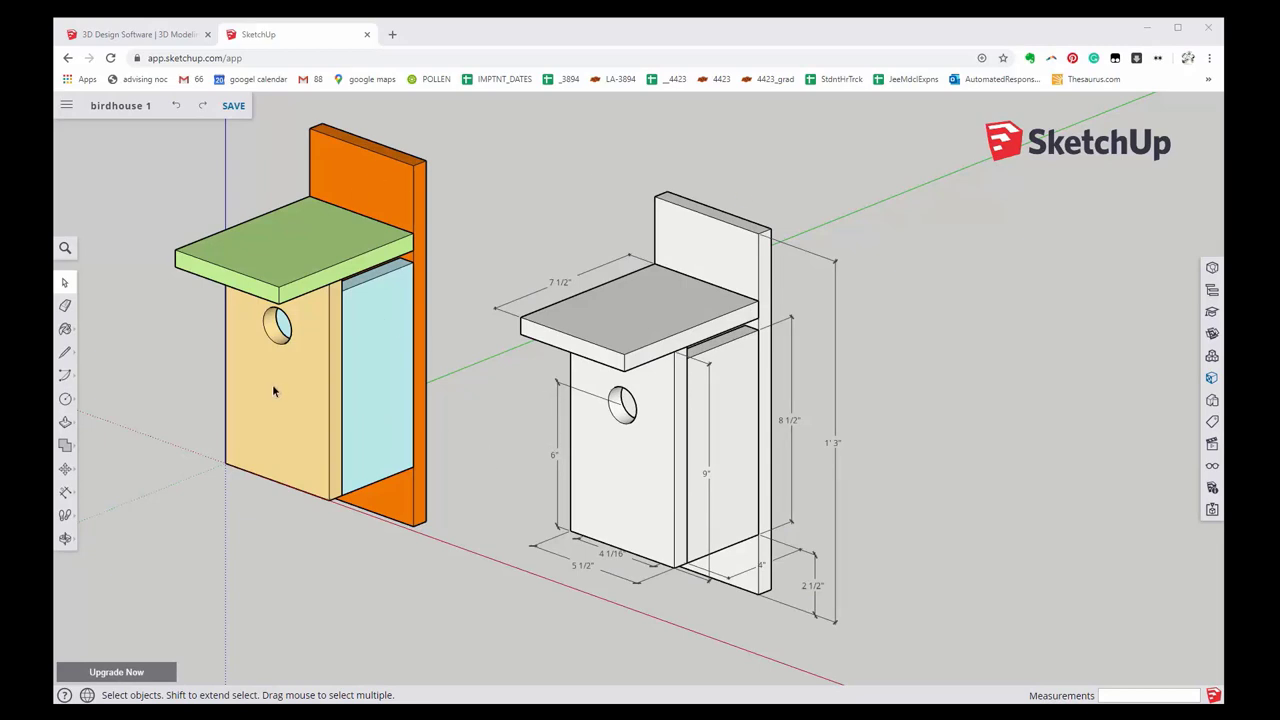
# - Paint the reference birdhouse's right and left side panels light green Color F02
pyautogui.moveTo(285, 394)
pyautogui.mouseDown(button='middle')
pyautogui.moveTo(340, 404)
pyautogui.moveTo(705, 383)
pyautogui.mouseUp(button='middle')
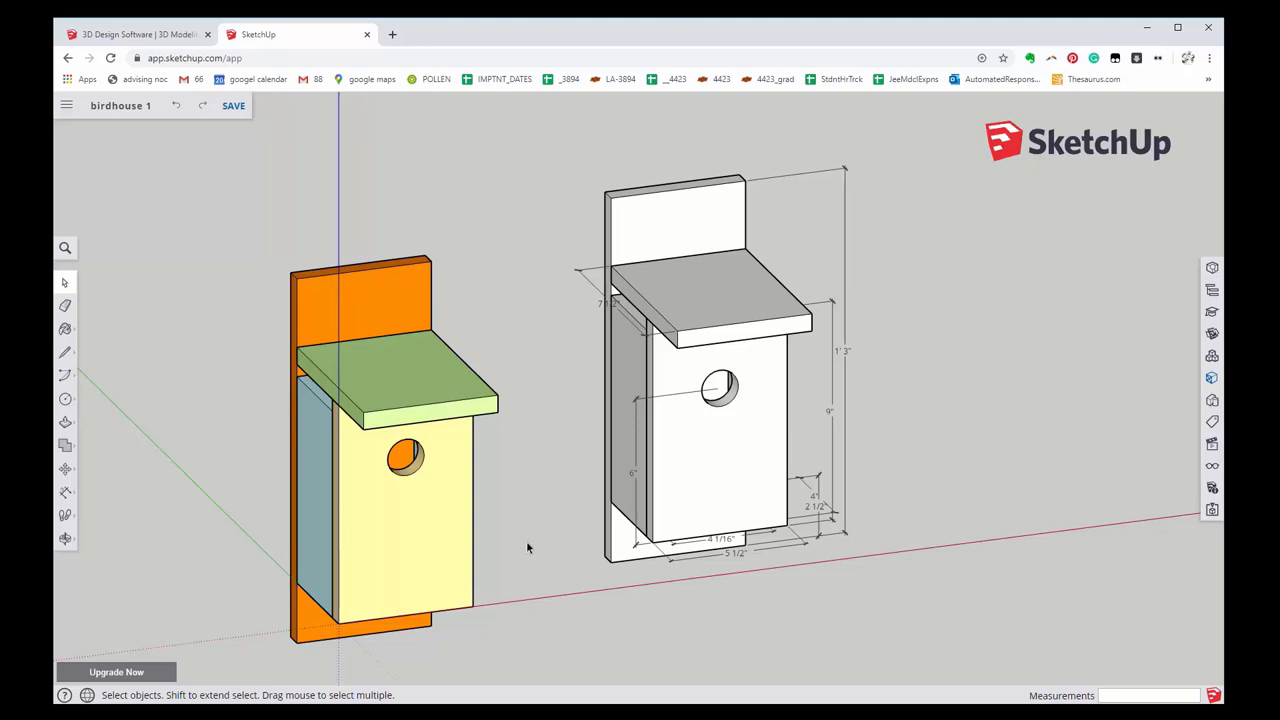
pyautogui.moveTo(526, 541)
pyautogui.mouseDown(button='middle')
pyautogui.moveTo(423, 537)
pyautogui.moveTo(271, 486)
pyautogui.moveTo(223, 449)
pyautogui.moveTo(262, 431)
pyautogui.moveTo(526, 463)
pyautogui.moveTo(580, 491)
pyautogui.moveTo(191, 471)
pyautogui.moveTo(197, 451)
pyautogui.moveTo(214, 466)
pyautogui.mouseUp(button='middle')
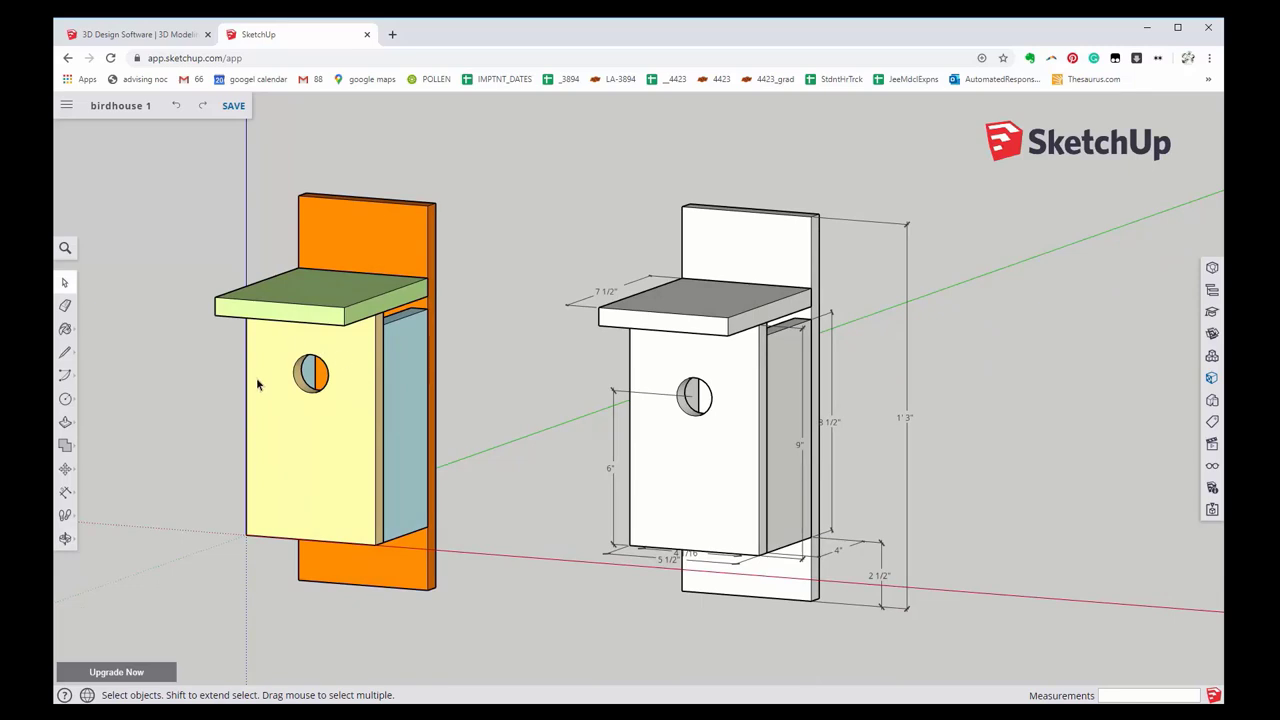
pyautogui.moveTo(273, 418)
pyautogui.mouseDown(button='middle')
pyautogui.moveTo(586, 428)
pyautogui.moveTo(173, 430)
pyautogui.mouseUp(button='middle')
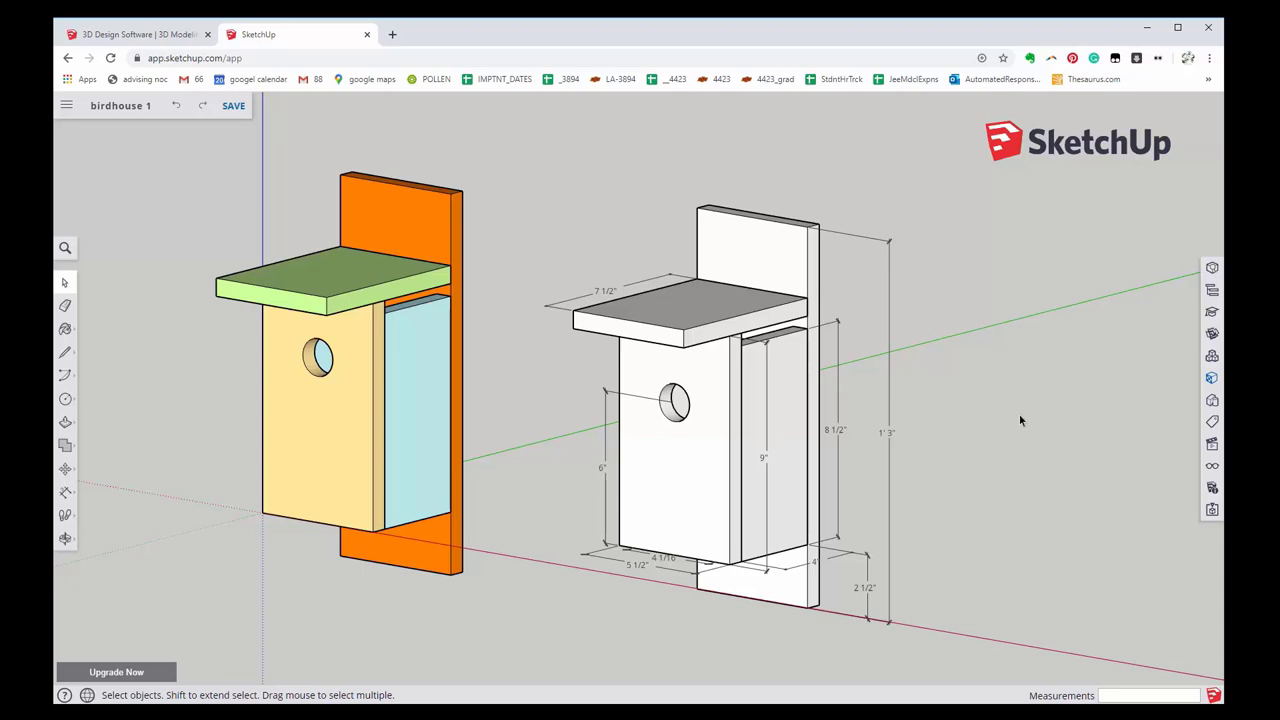
pyautogui.keyDown('shift'); pyautogui.moveTo(1195, 440); pyautogui.dragTo(1213, 440, button='middle'); pyautogui.keyUp('shift')
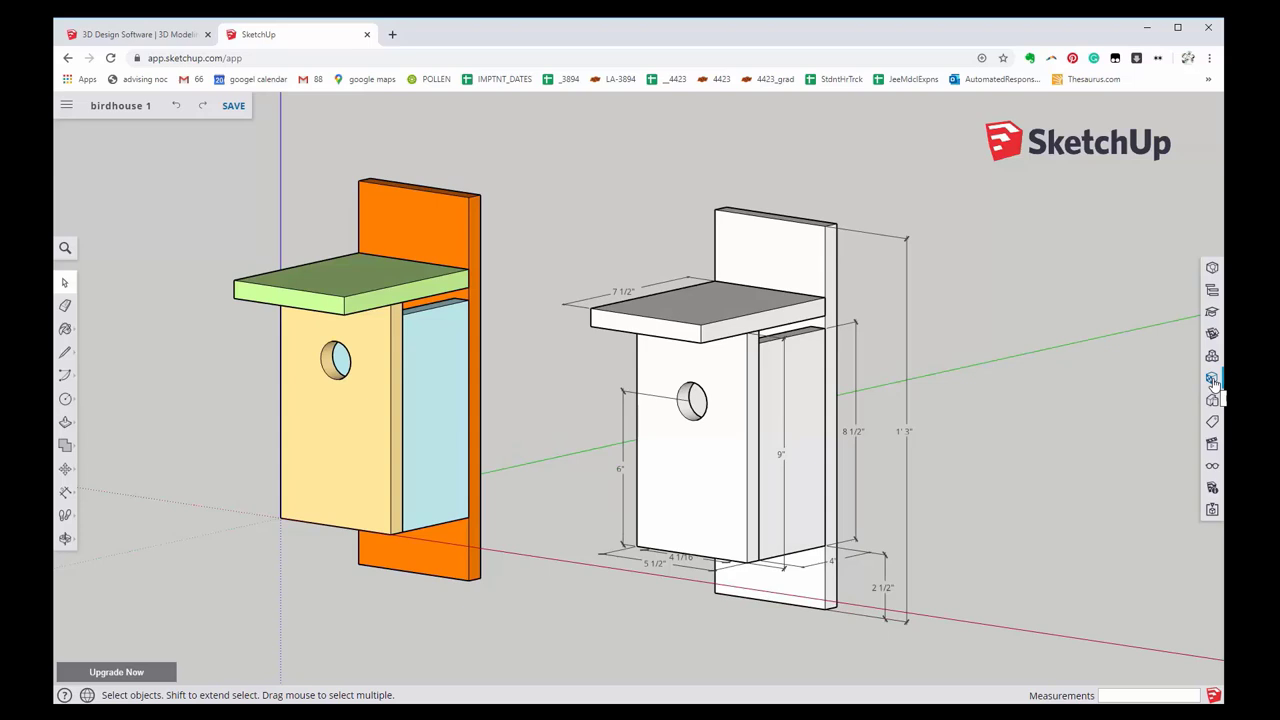
pyautogui.click(1212, 379)
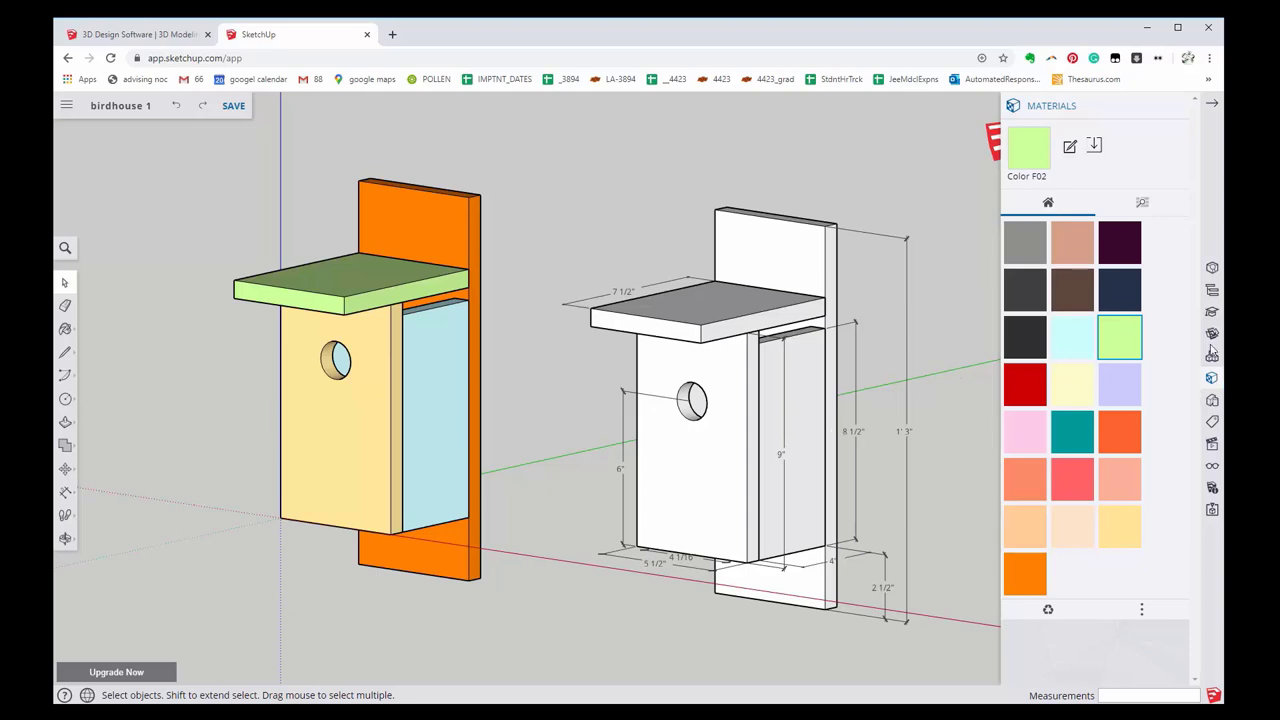
pyautogui.click(1121, 341)
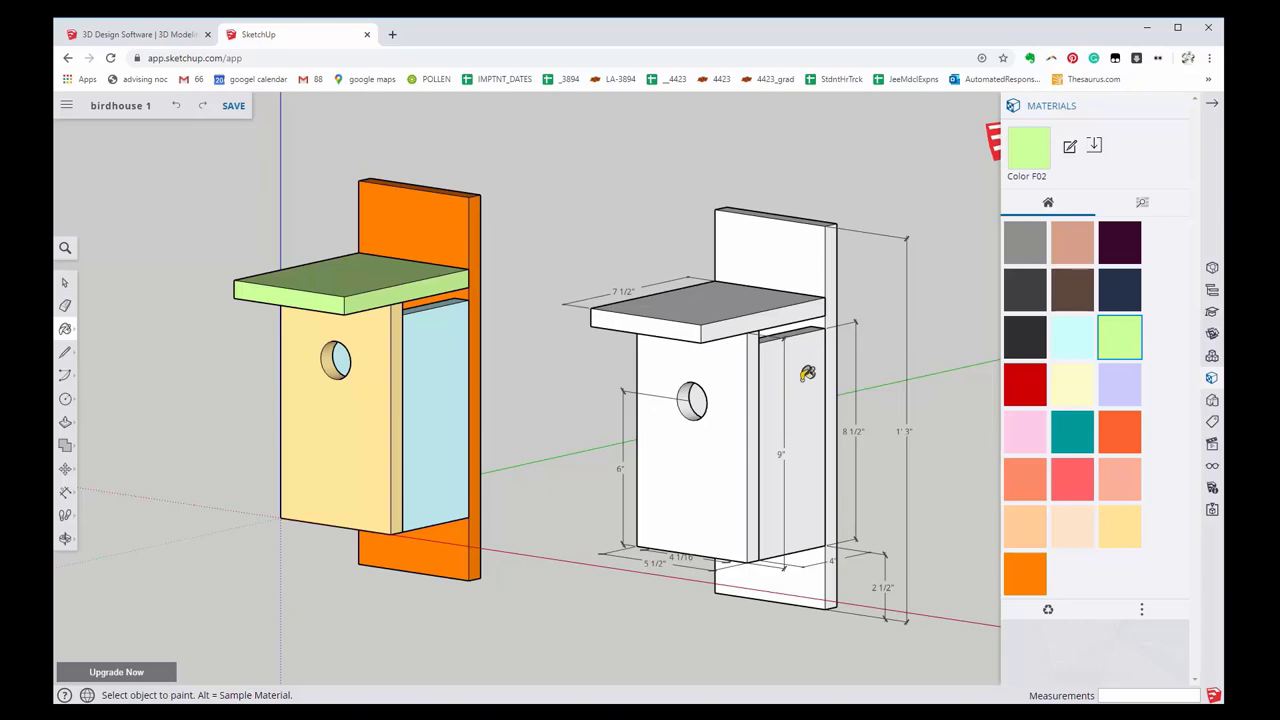
pyautogui.click(807, 374)
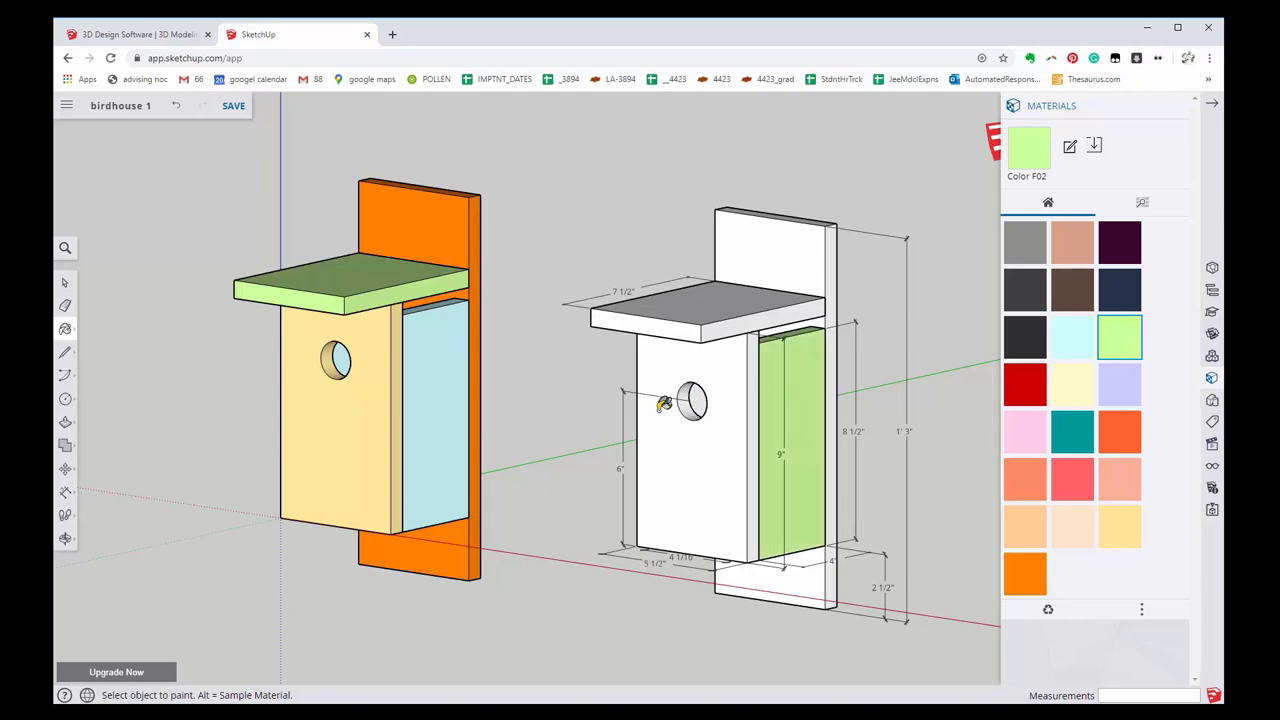
pyautogui.moveTo(664, 403)
pyautogui.mouseDown(button='middle')
pyautogui.moveTo(634, 409)
pyautogui.moveTo(1051, 379)
pyautogui.mouseUp(button='middle')
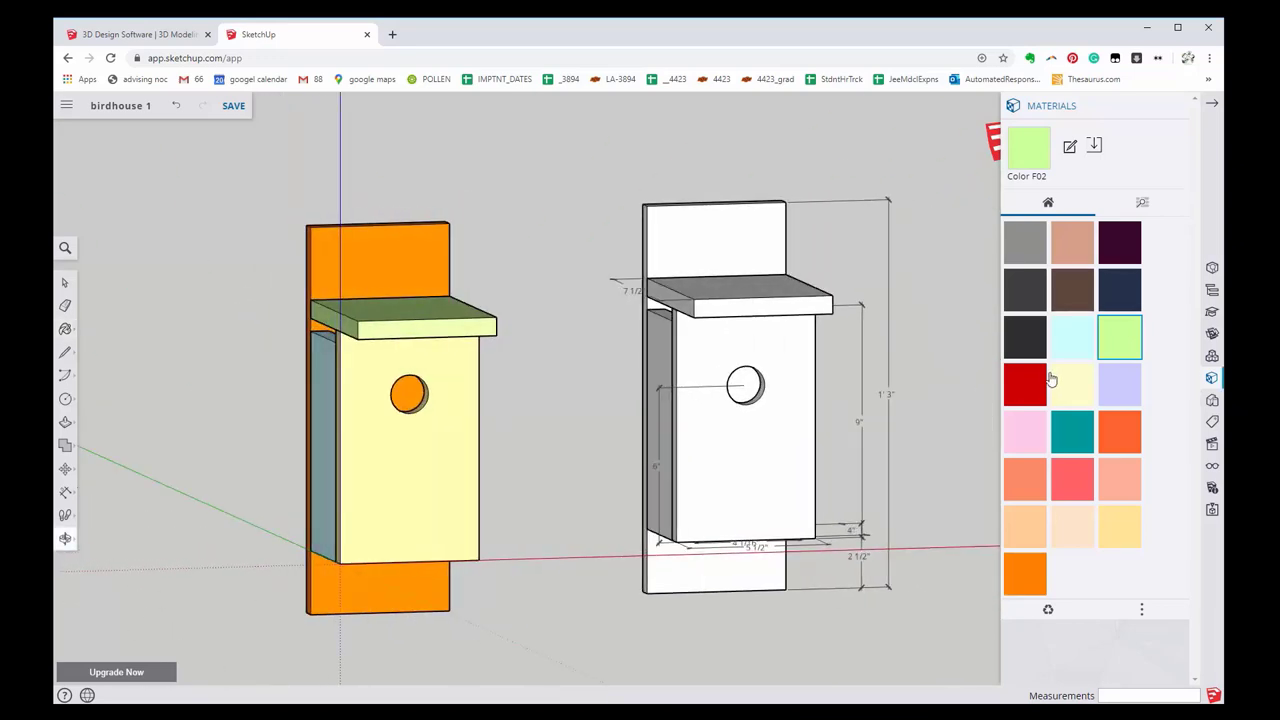
pyautogui.click(662, 341)
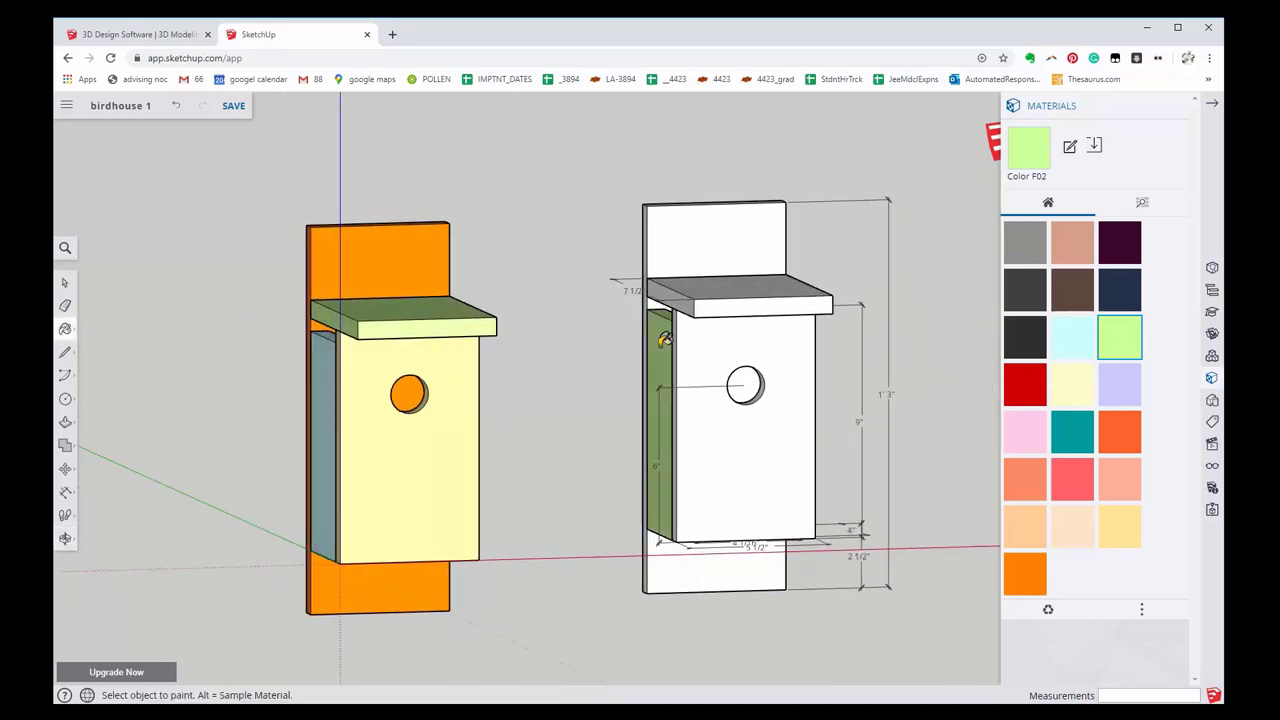
pyautogui.moveTo(933, 414); pyautogui.dragTo(539, 440, button='middle')
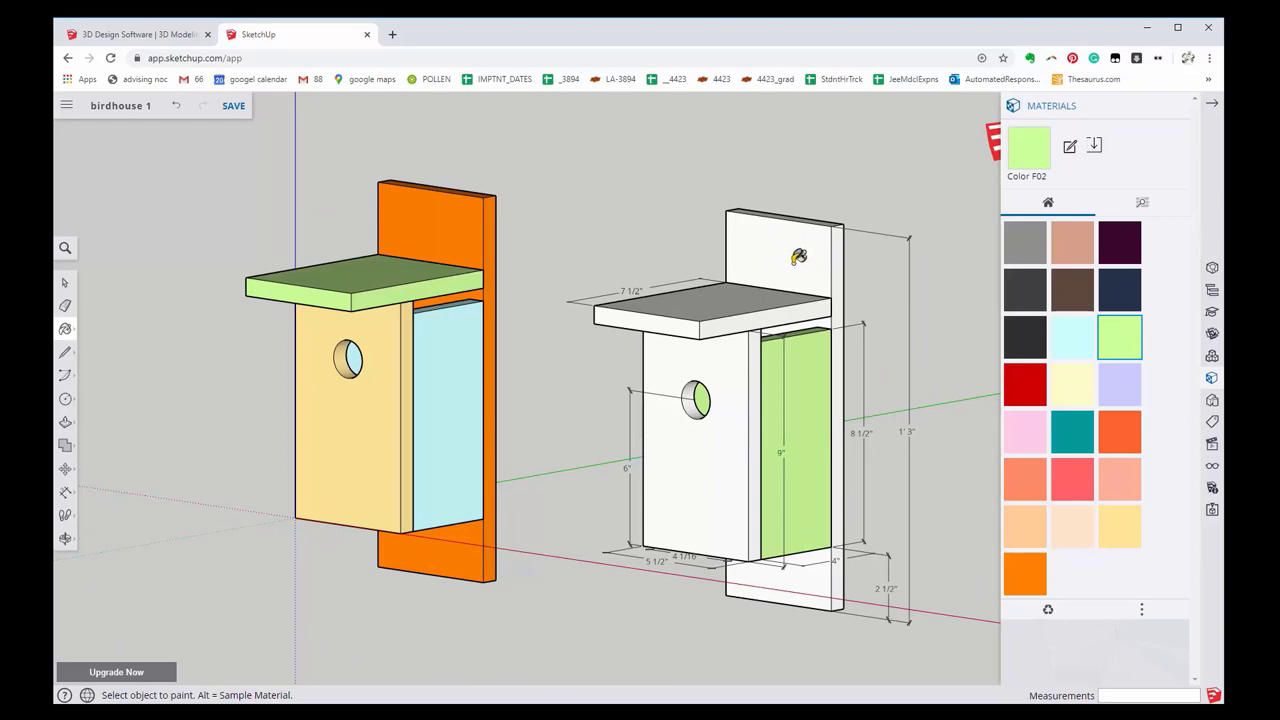
# - Paint the reference birdhouse's back board tan and its roof teal Color H07
pyautogui.click(1074, 256)
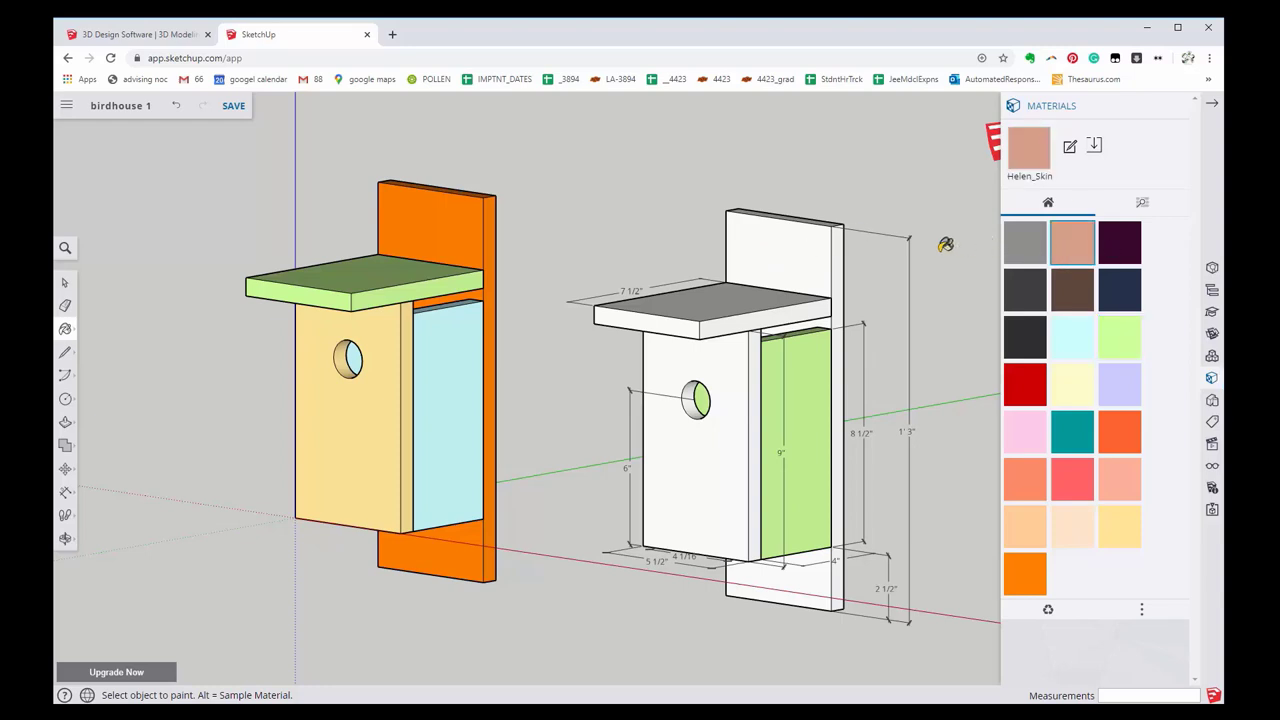
pyautogui.click(805, 242)
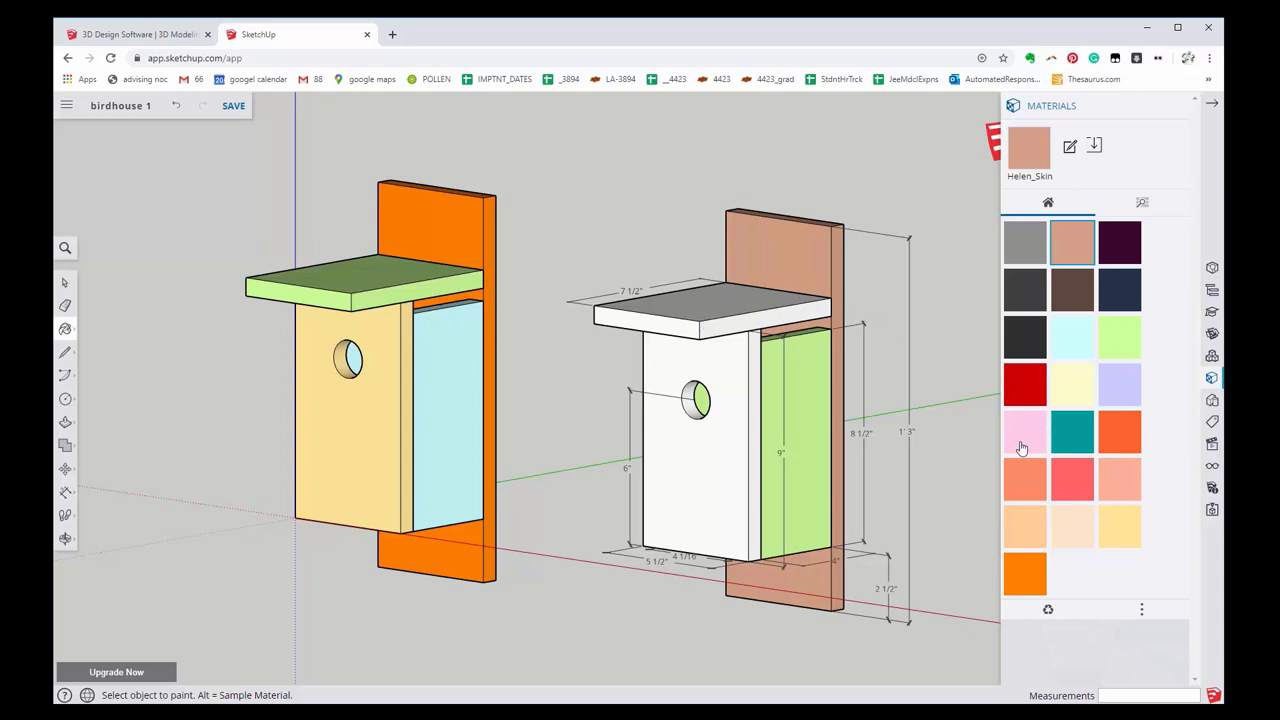
pyautogui.click(1076, 432)
pyautogui.click(744, 299)
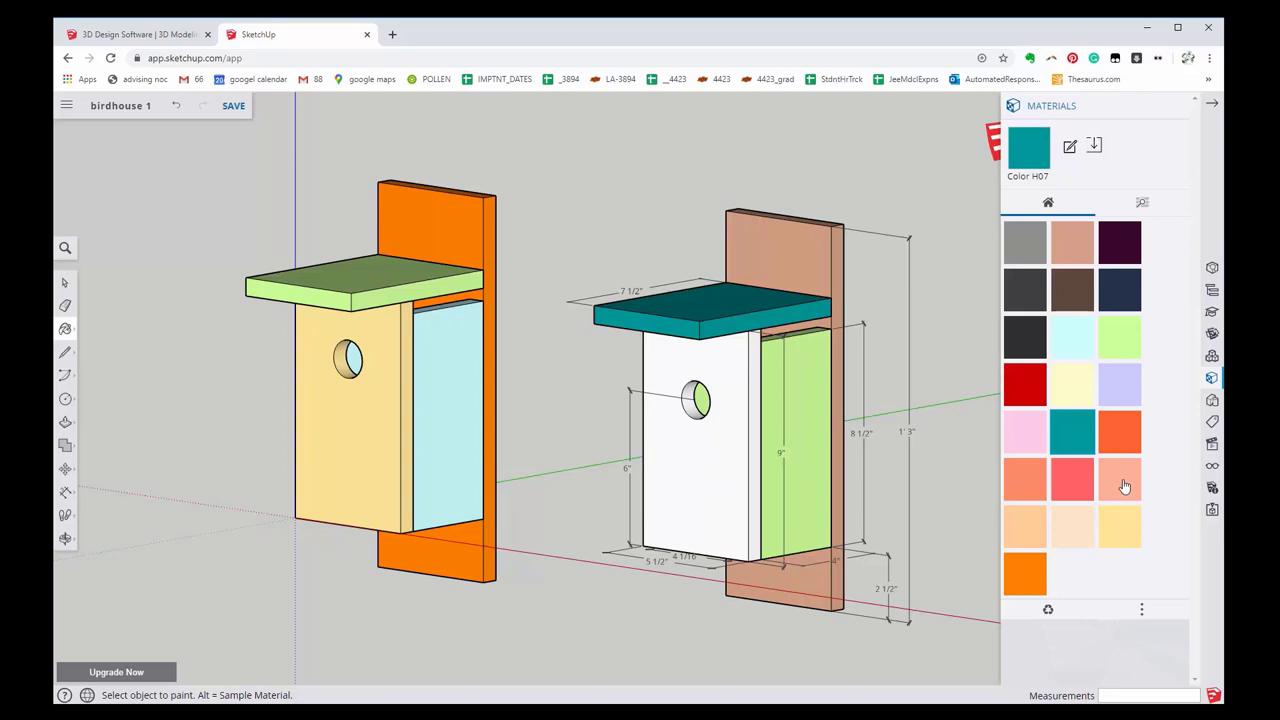
# - Paint the birdhouse front peach Color C01, replacing a trial coat of yellow D02
pyautogui.click(1118, 535)
pyautogui.click(742, 458)
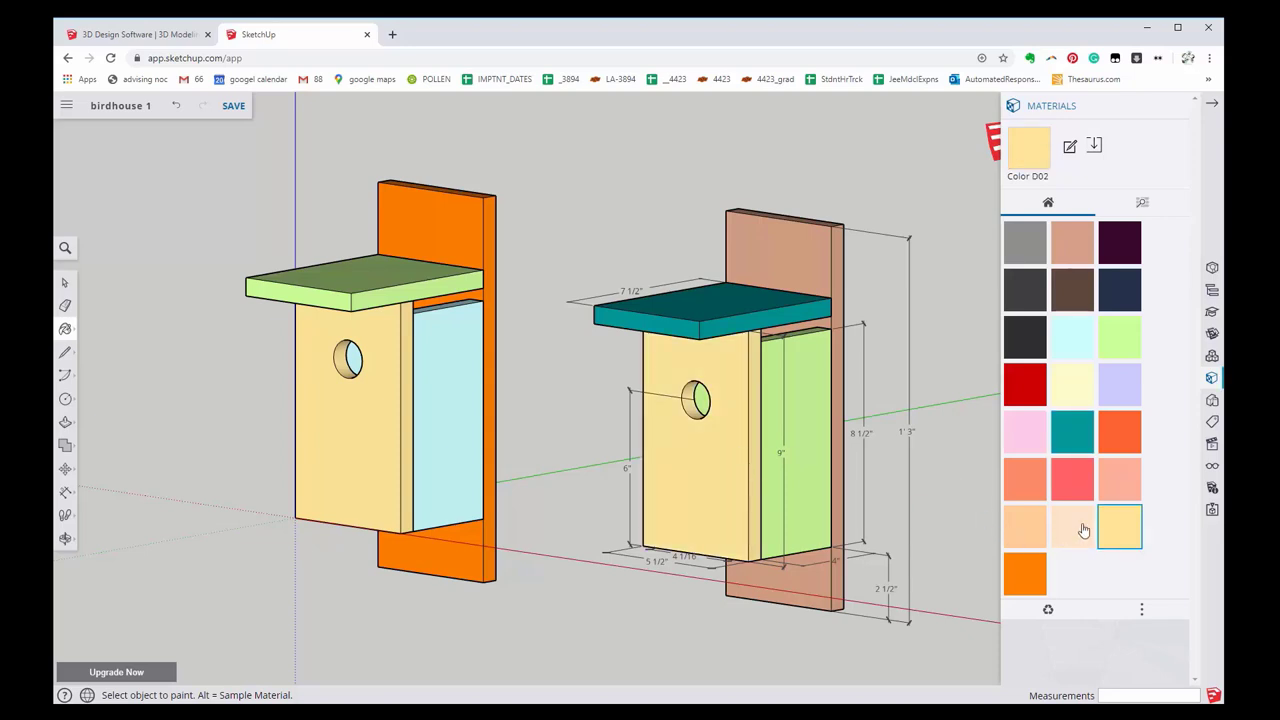
pyautogui.click(1082, 529)
pyautogui.click(780, 515)
pyautogui.moveTo(780, 515)
pyautogui.mouseDown(button='middle')
pyautogui.moveTo(799, 186)
pyautogui.moveTo(790, 250)
pyautogui.mouseUp(button='middle')
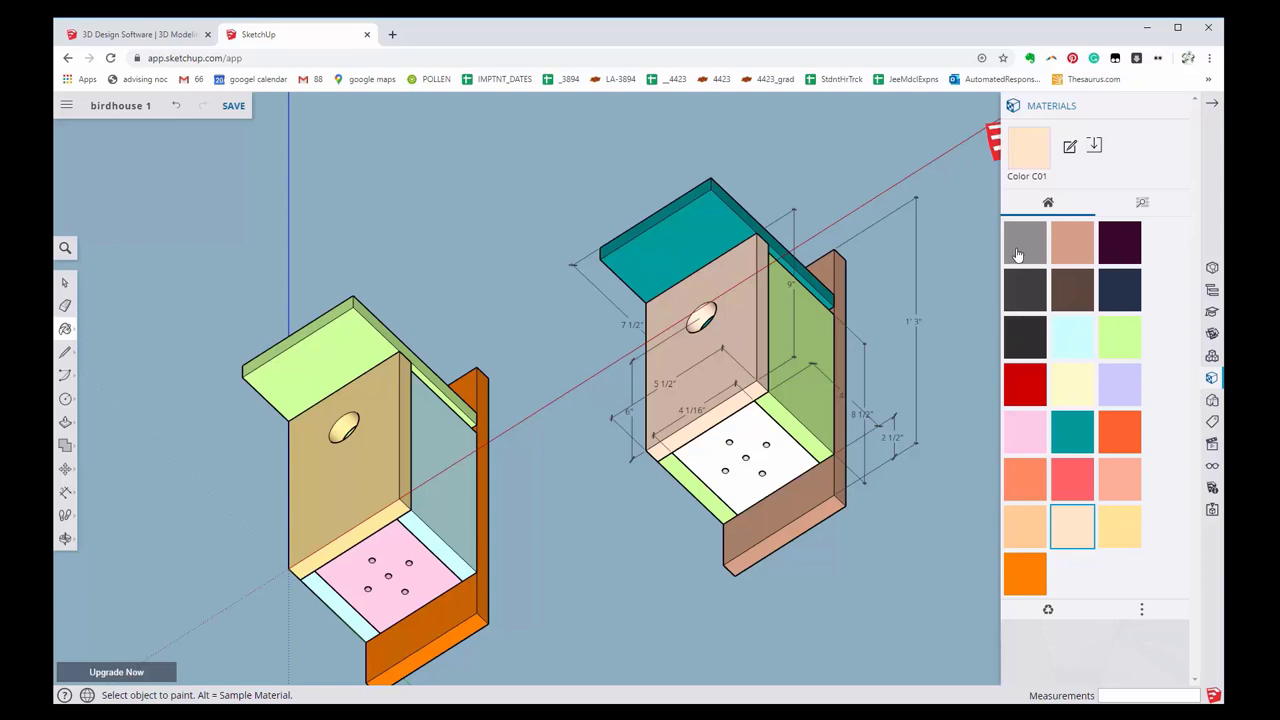
# - Paint the reference birdhouse's floor salmon Color B03 and return to the Select tool
pyautogui.click(1024, 480)
pyautogui.click(784, 458)
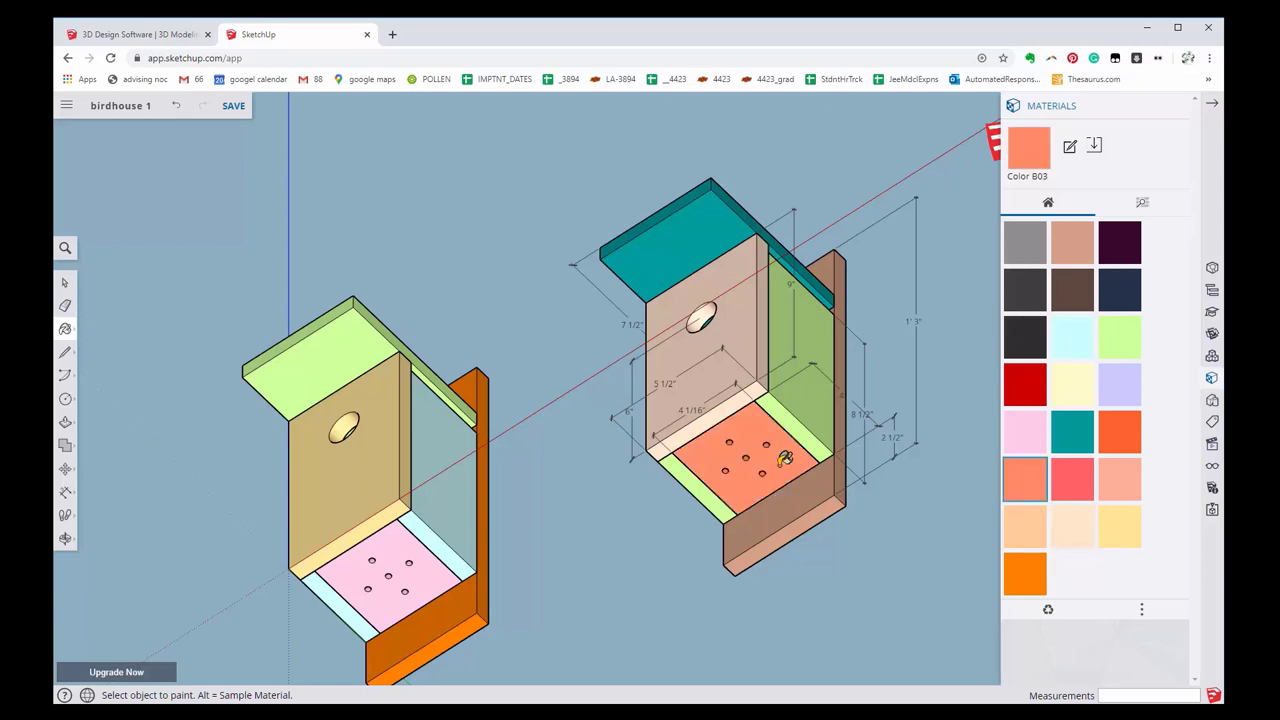
pyautogui.press('space')
# - Orbit around both birdhouses to review the finished colors from every side
pyautogui.moveTo(897, 251)
pyautogui.mouseDown(button='middle')
pyautogui.moveTo(879, 374)
pyautogui.moveTo(886, 520)
pyautogui.mouseUp(button='middle')
pyautogui.moveTo(849, 360); pyautogui.dragTo(871, 523, button='middle')
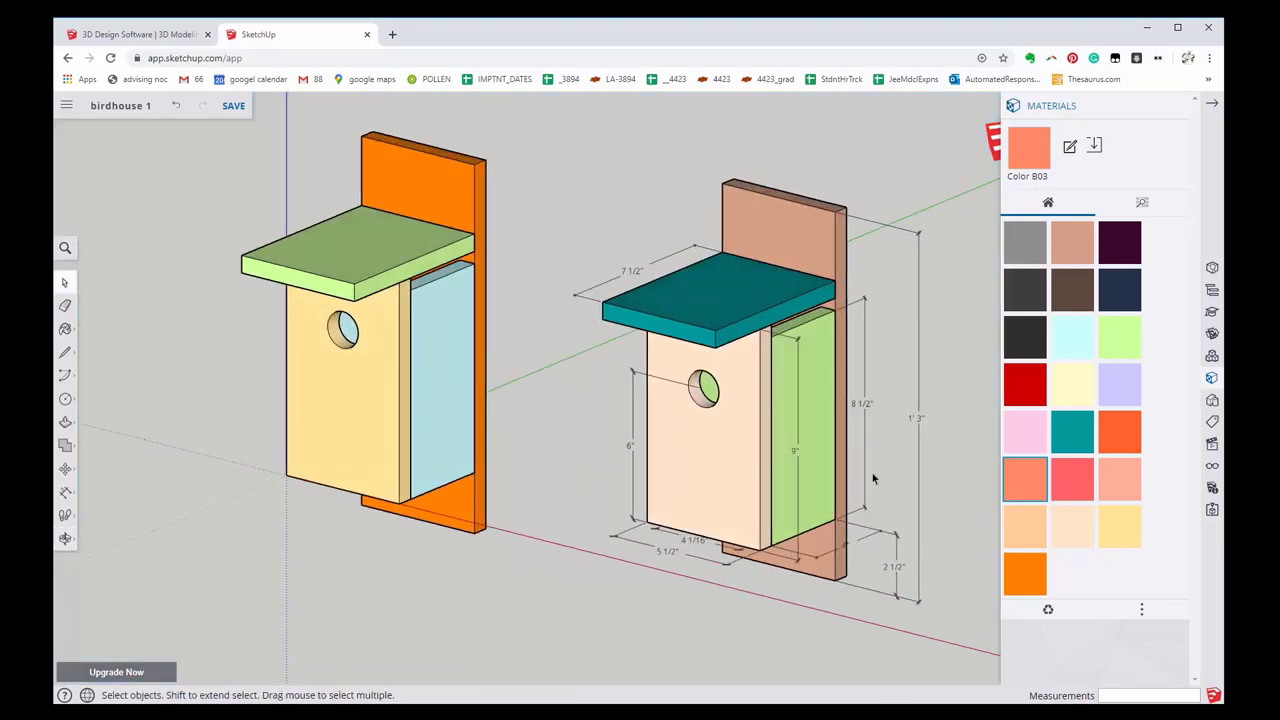
pyautogui.moveTo(872, 479); pyautogui.dragTo(720, 503, button='middle')
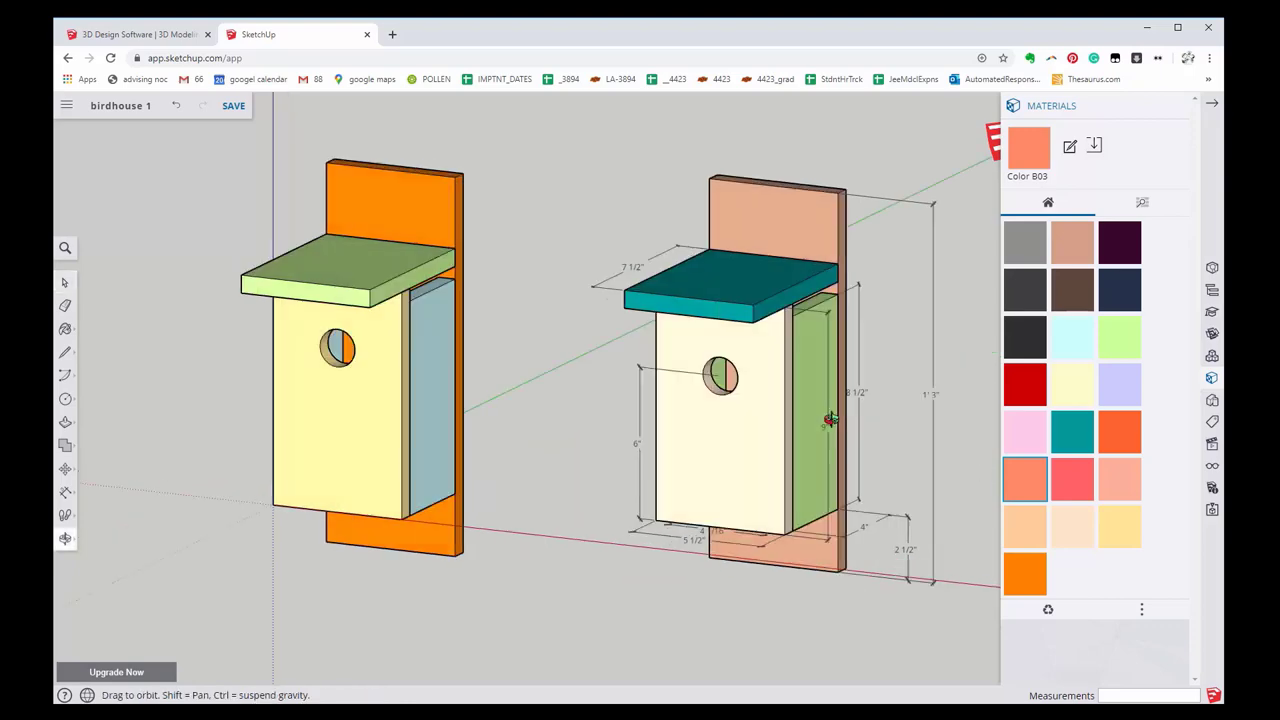
pyautogui.moveTo(700, 394)
pyautogui.mouseDown(button='middle')
pyautogui.moveTo(829, 423)
pyautogui.moveTo(934, 423)
pyautogui.mouseUp(button='middle')
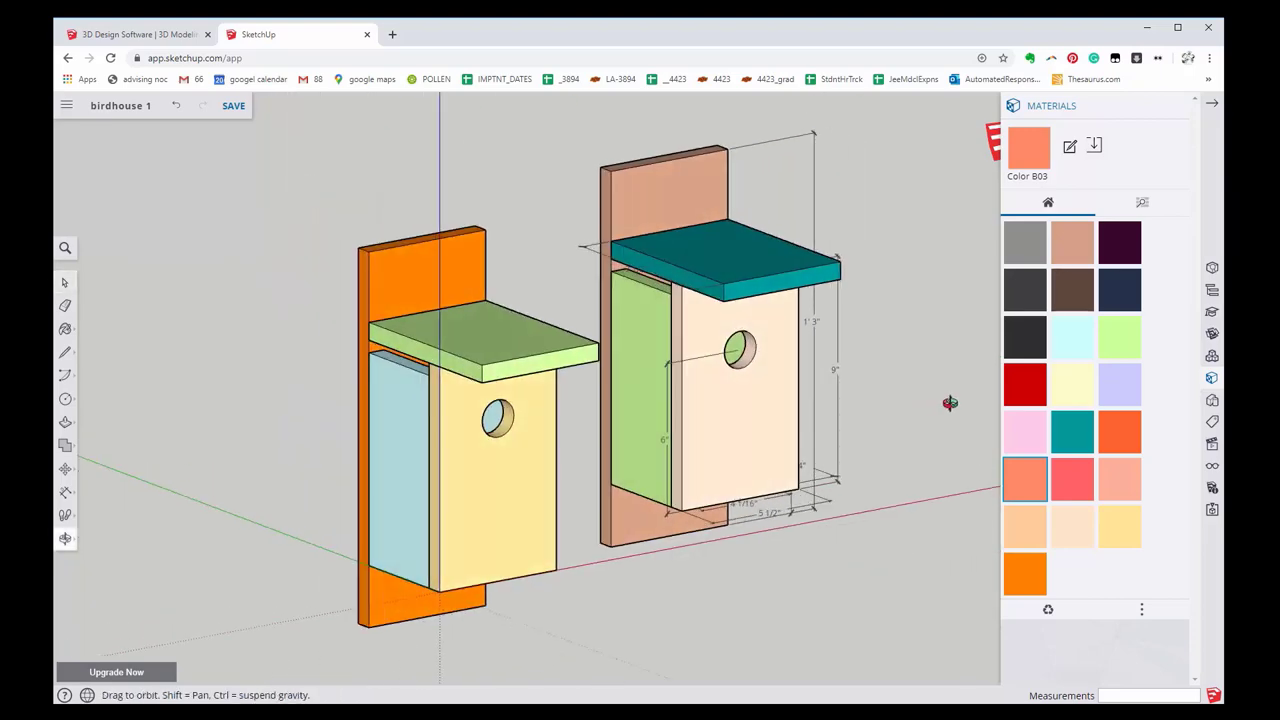
pyautogui.moveTo(947, 401)
pyautogui.mouseDown()
pyautogui.moveTo(447, 481)
pyautogui.moveTo(423, 466)
pyautogui.moveTo(403, 397)
pyautogui.moveTo(423, 354)
pyautogui.moveTo(435, 419)
pyautogui.mouseUp()
pyautogui.moveTo(435, 419)
pyautogui.mouseDown(button='middle')
pyautogui.moveTo(574, 503)
pyautogui.moveTo(549, 506)
pyautogui.mouseUp(button='middle')
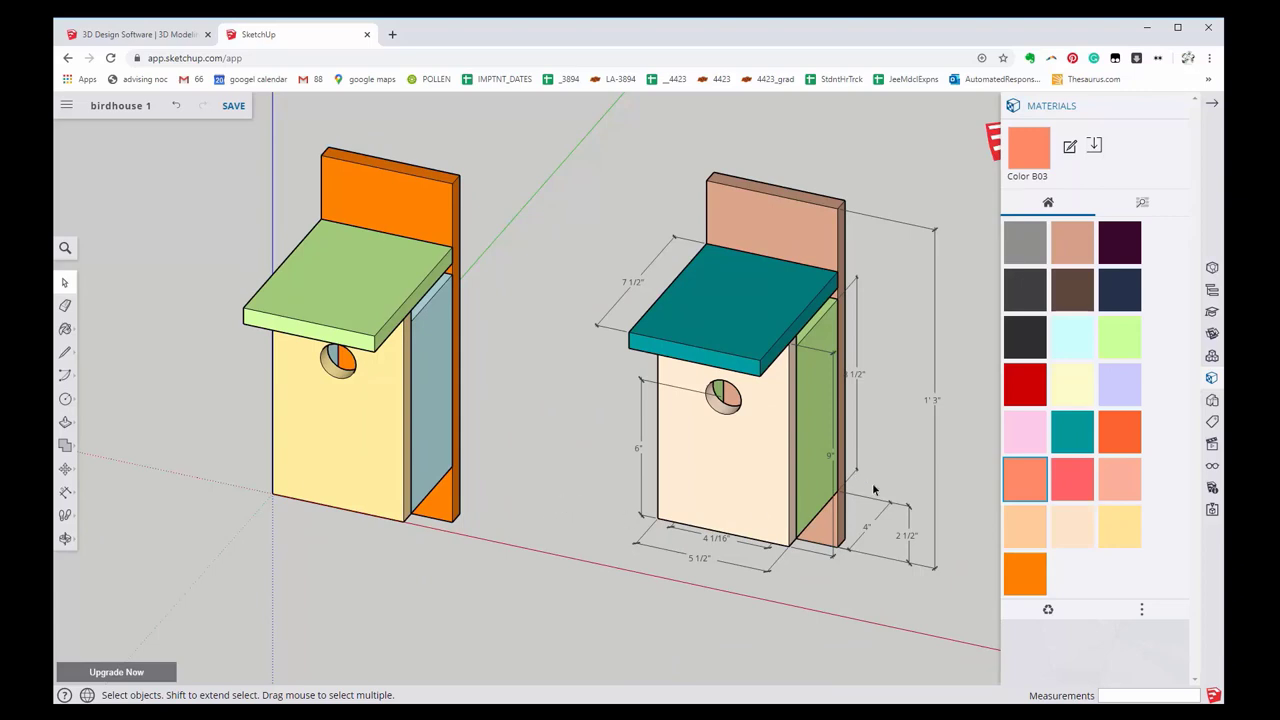
pyautogui.moveTo(876, 490)
pyautogui.mouseDown(button='middle')
pyautogui.moveTo(817, 450)
pyautogui.moveTo(792, 221)
pyautogui.moveTo(760, 430)
pyautogui.moveTo(749, 374)
pyautogui.moveTo(786, 437)
pyautogui.mouseUp(button='middle')
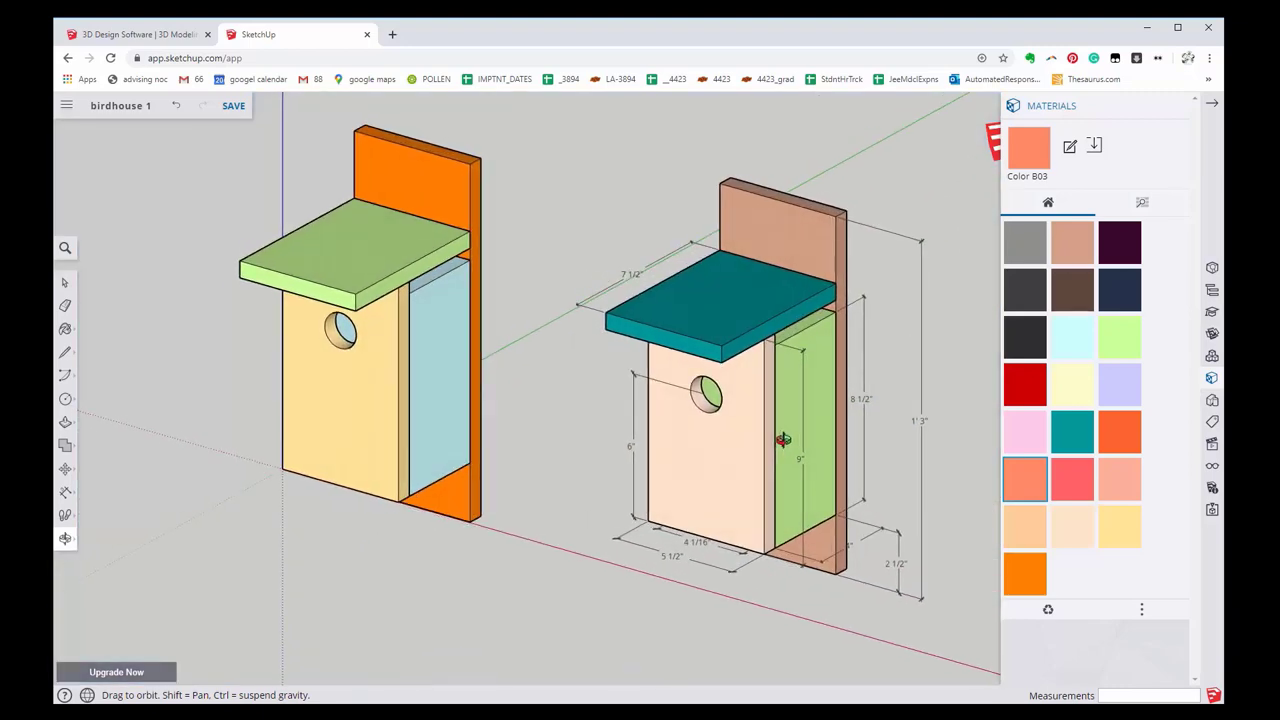
# - Close the Materials panel, save the birdhouse 1 model, and show the file menu
pyautogui.click(1214, 108)
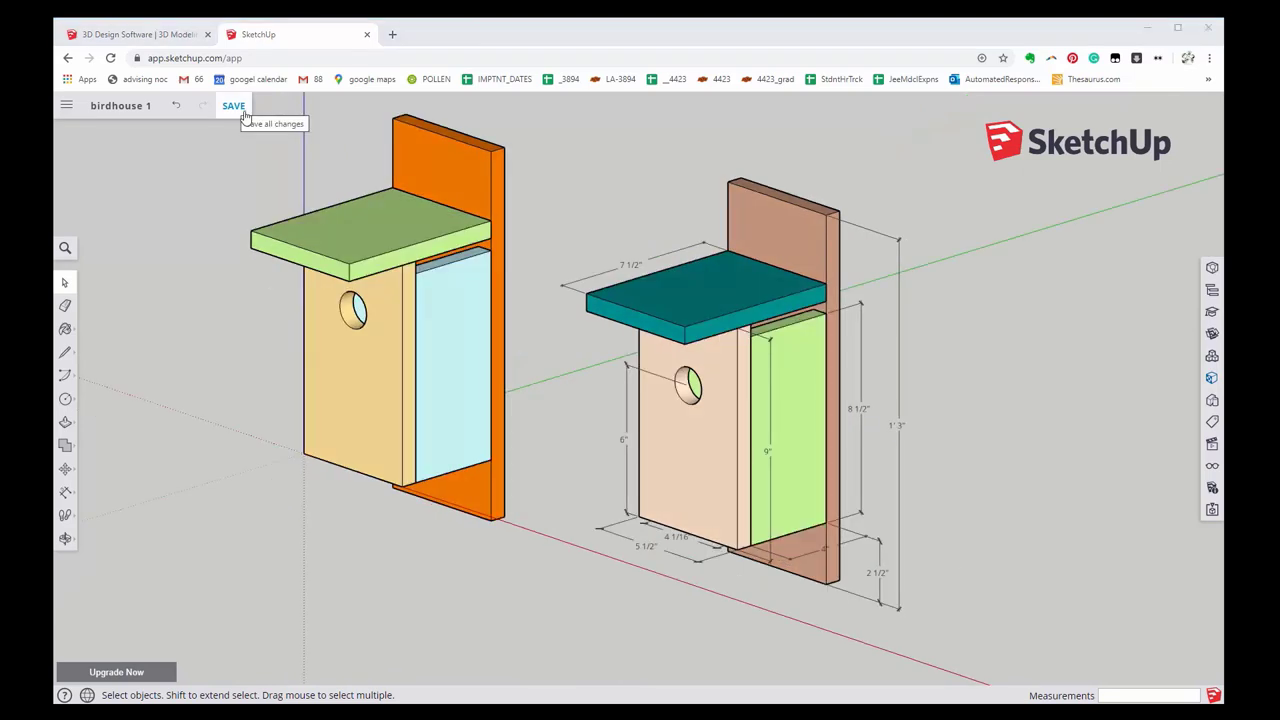
pyautogui.click(240, 108)
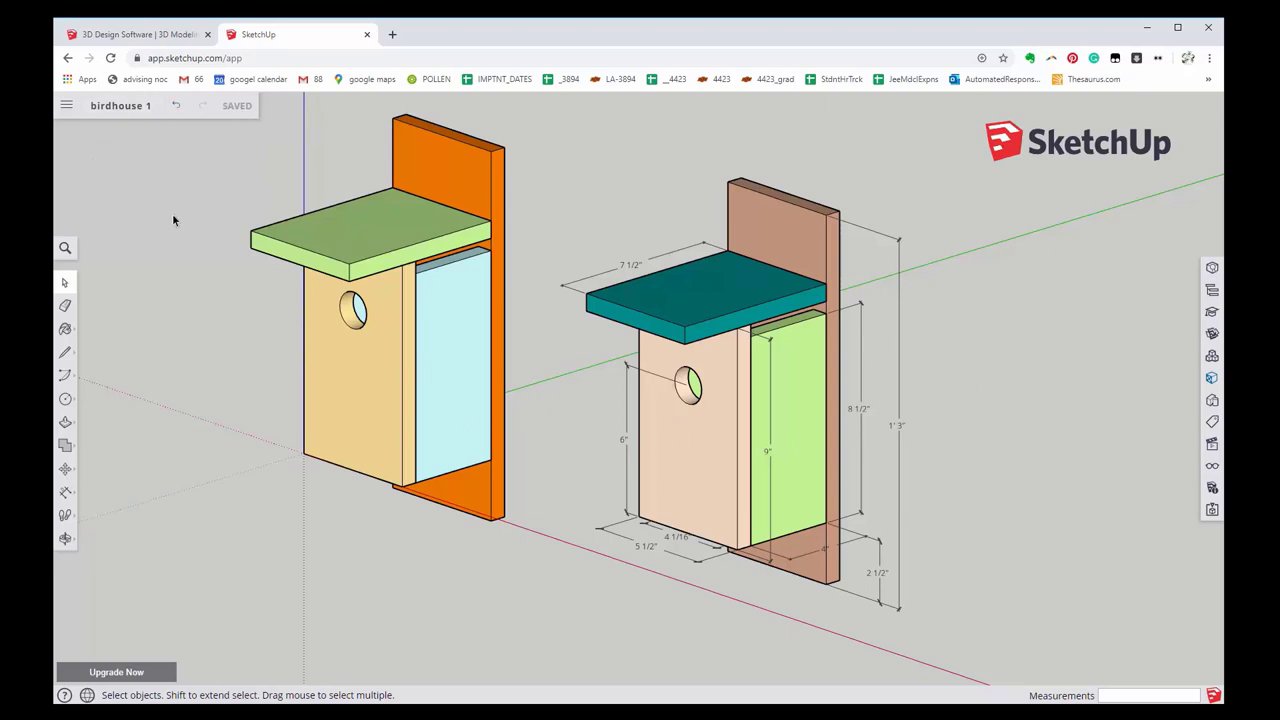
pyautogui.click(67, 107)
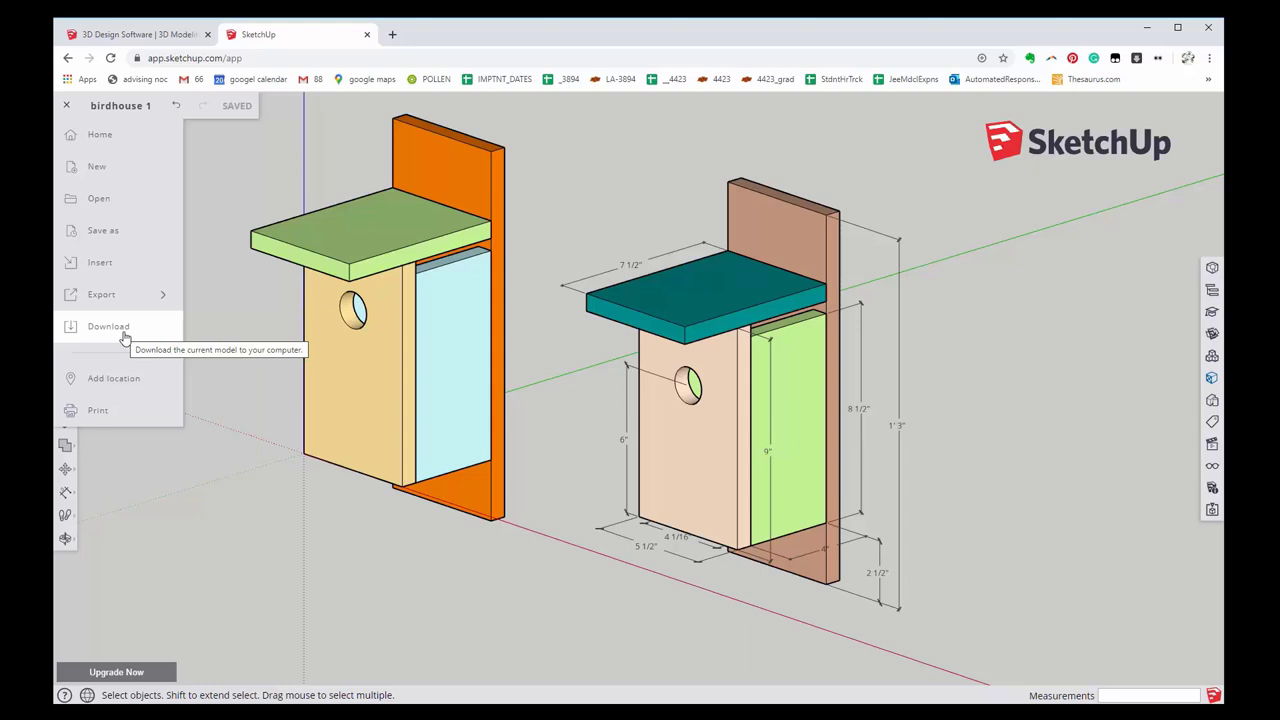
# - Download the birdhouse 1 model as a SketchUp 2017 version .skp file
pyautogui.click(235, 166)
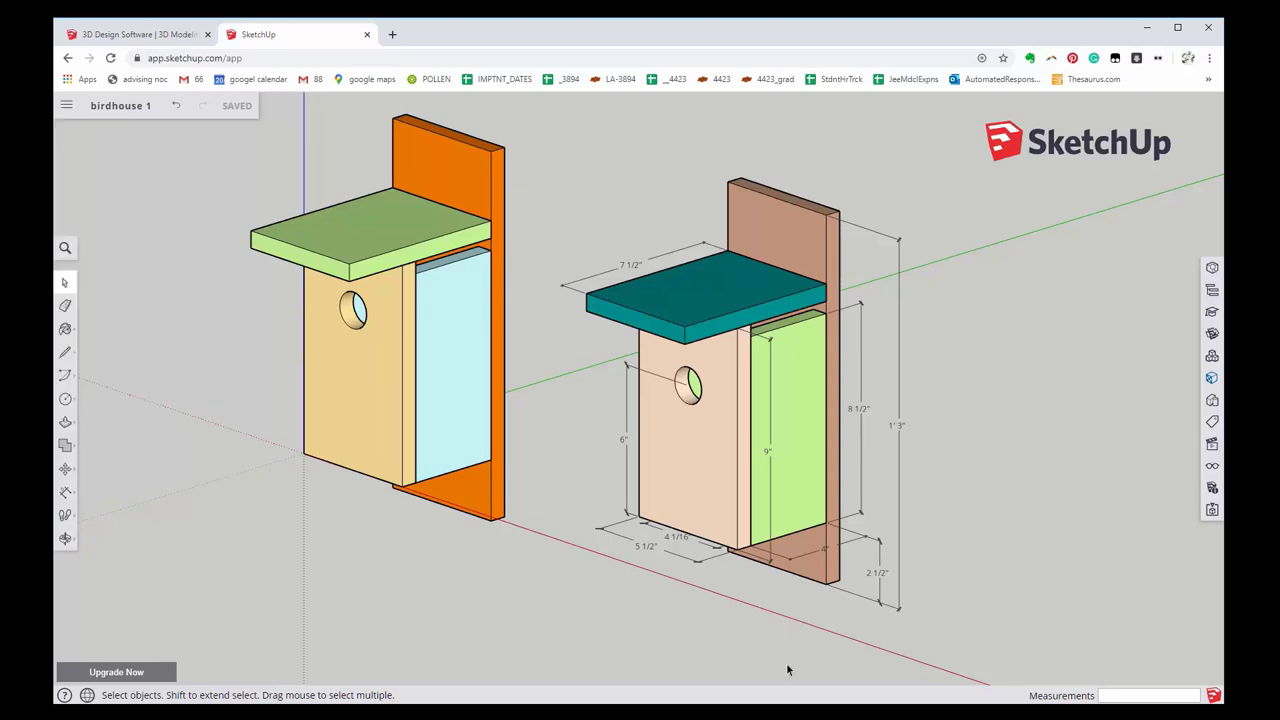
pyautogui.click(67, 107)
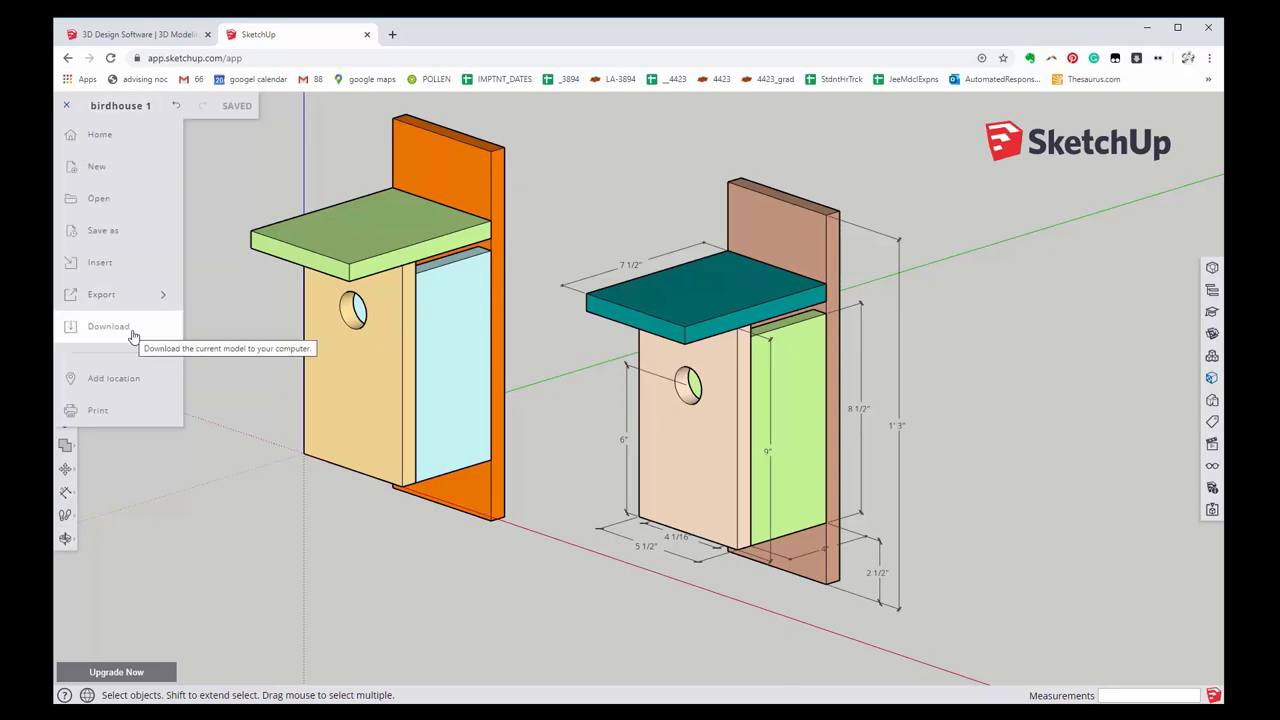
pyautogui.click(108, 326)
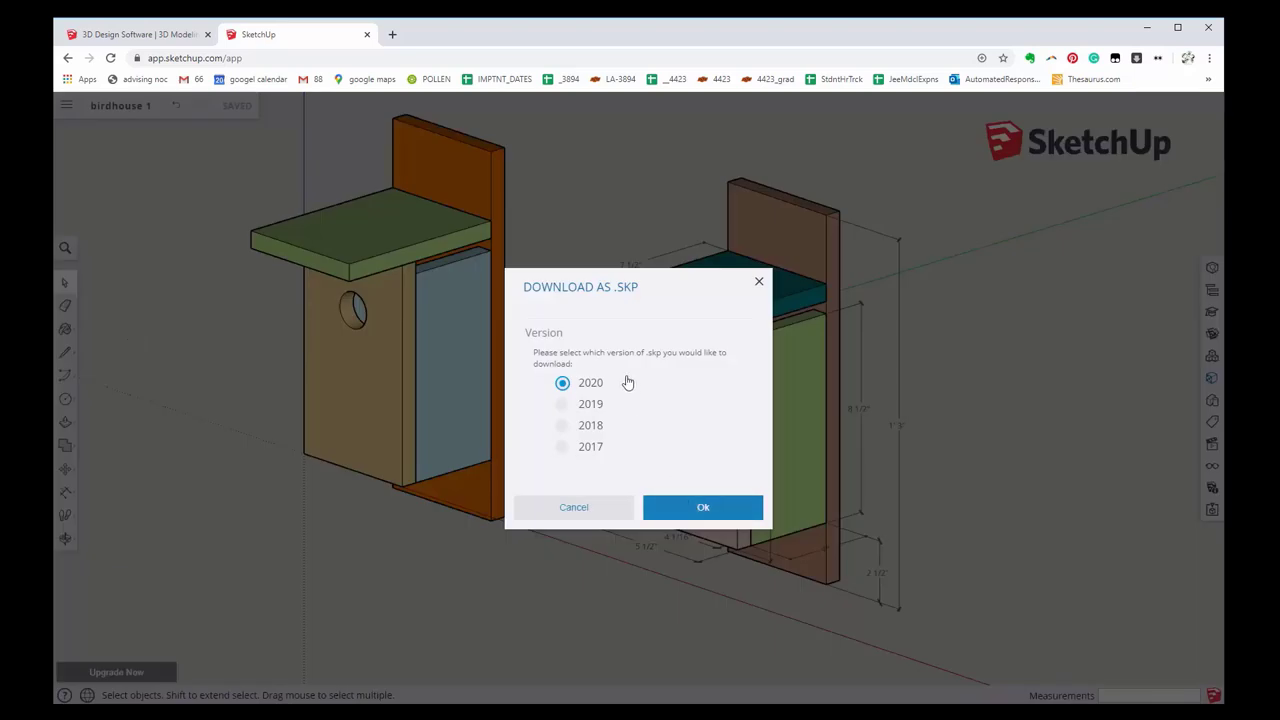
pyautogui.click(590, 446)
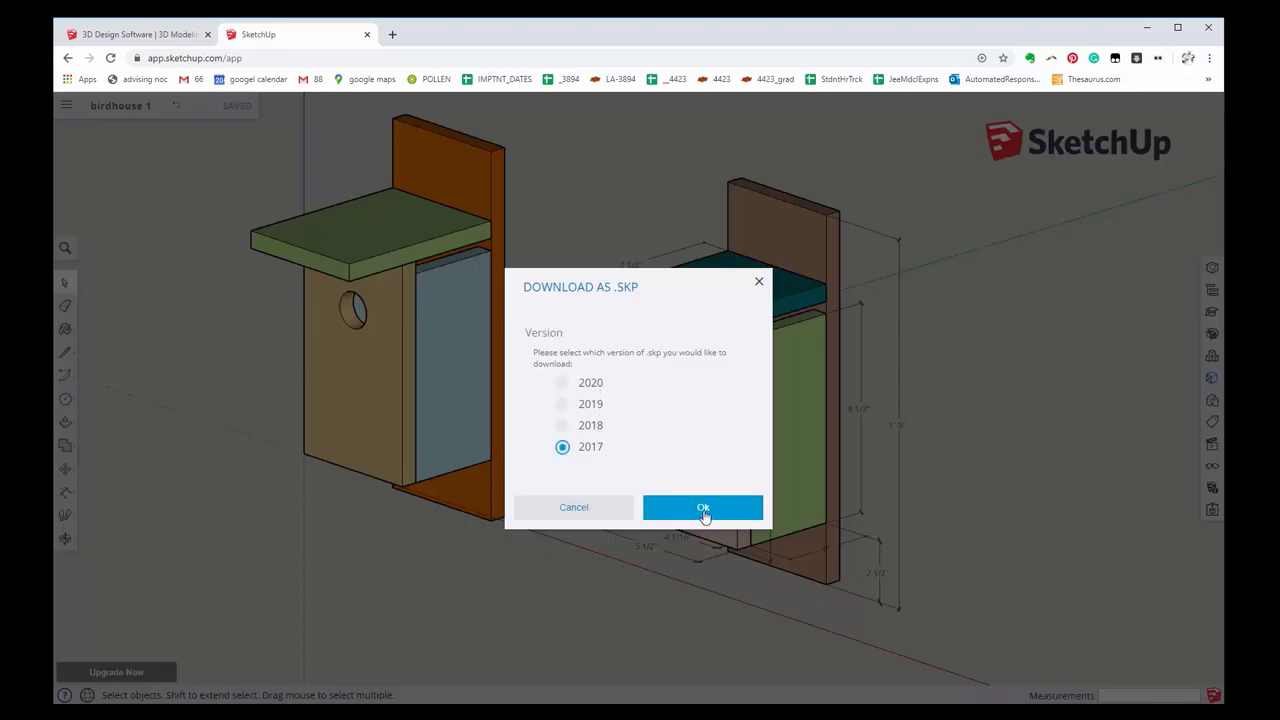
pyautogui.click(704, 508)
pyautogui.click(704, 508)
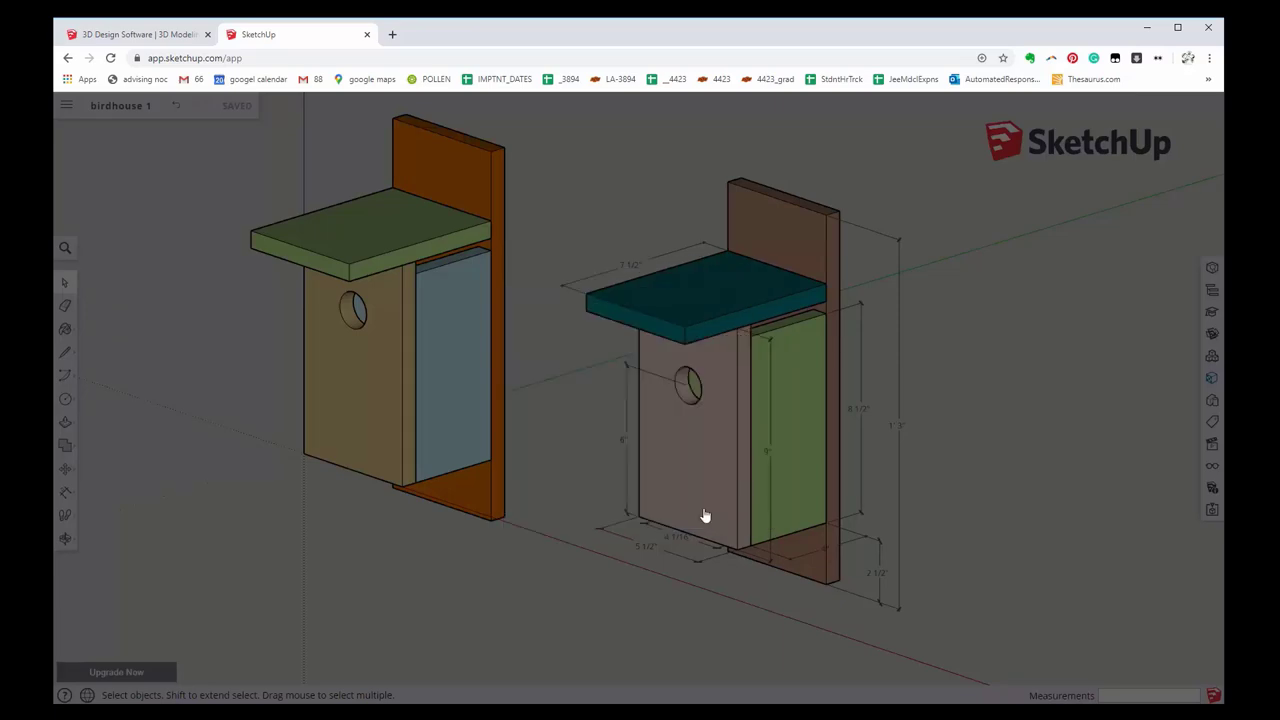